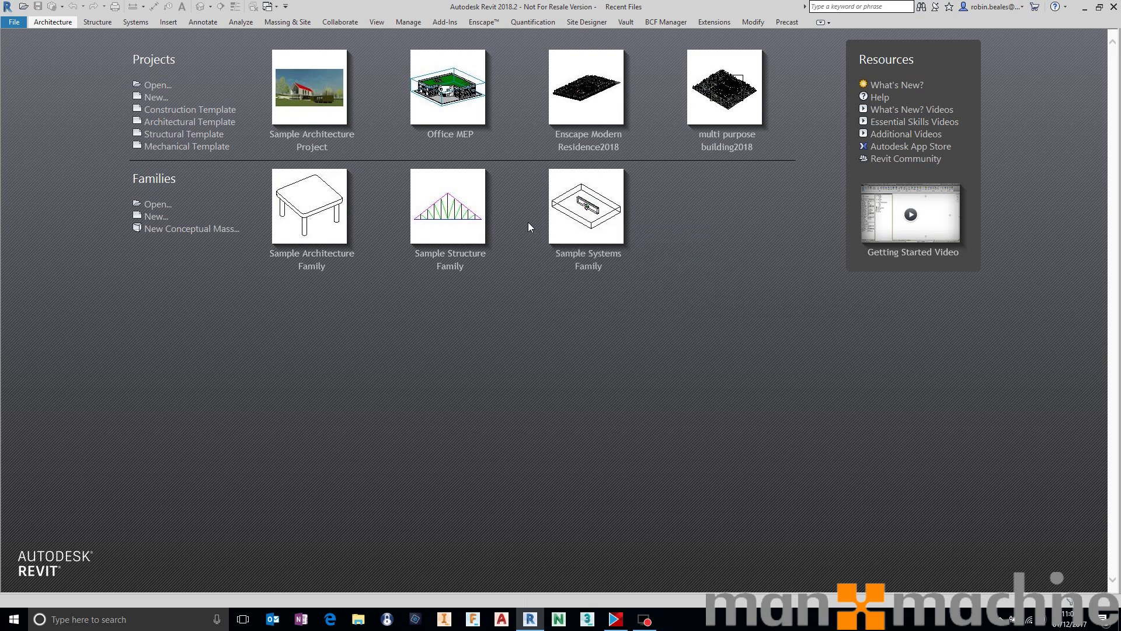
- Open the recent project Enscape Modern Residence2018 and view the whole residence and its wooded site in 3D
click(577, 96)
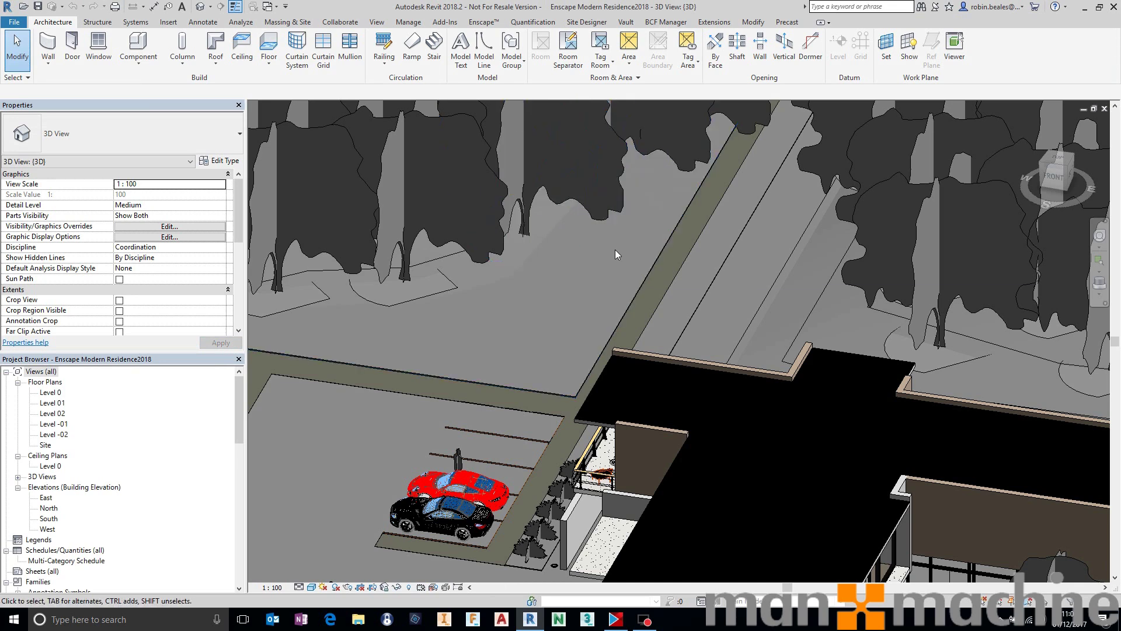
scroll(615, 250, down, 3)
scroll(615, 250, down, 5)
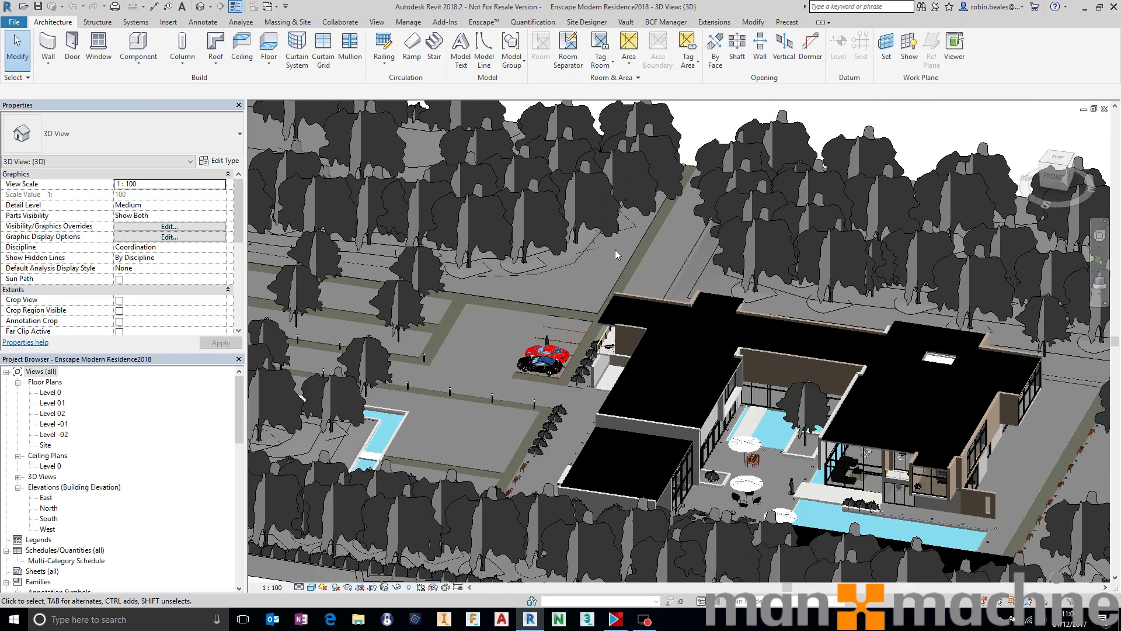
scroll(615, 284, down, 1)
middle_drag(613, 348, 620, 291)
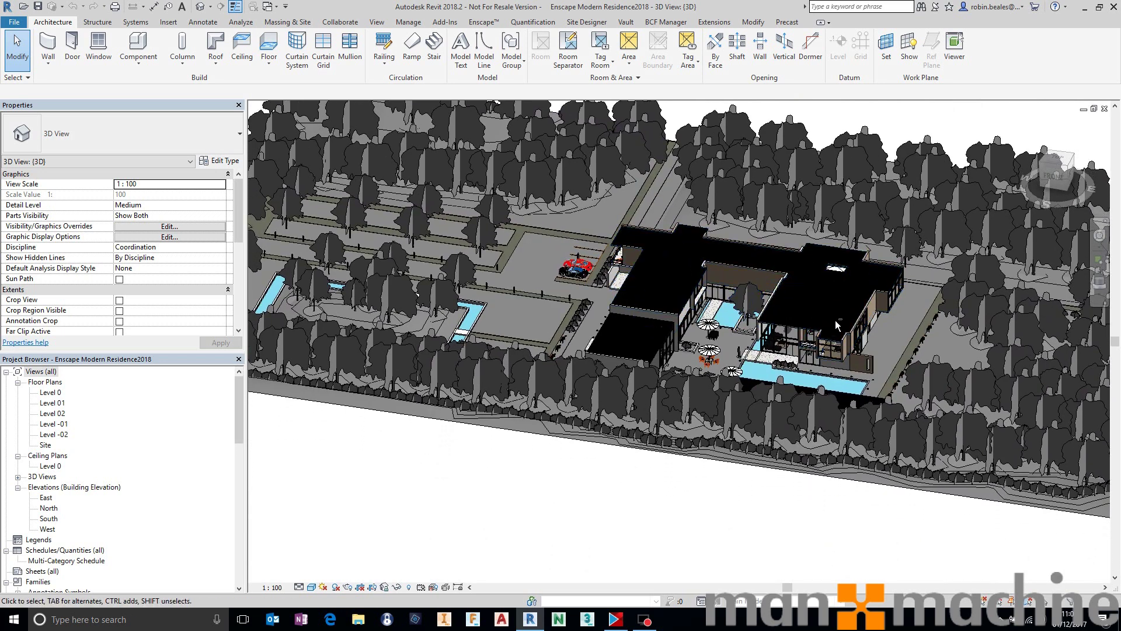
shift+middle_drag(829, 321, 759, 276)
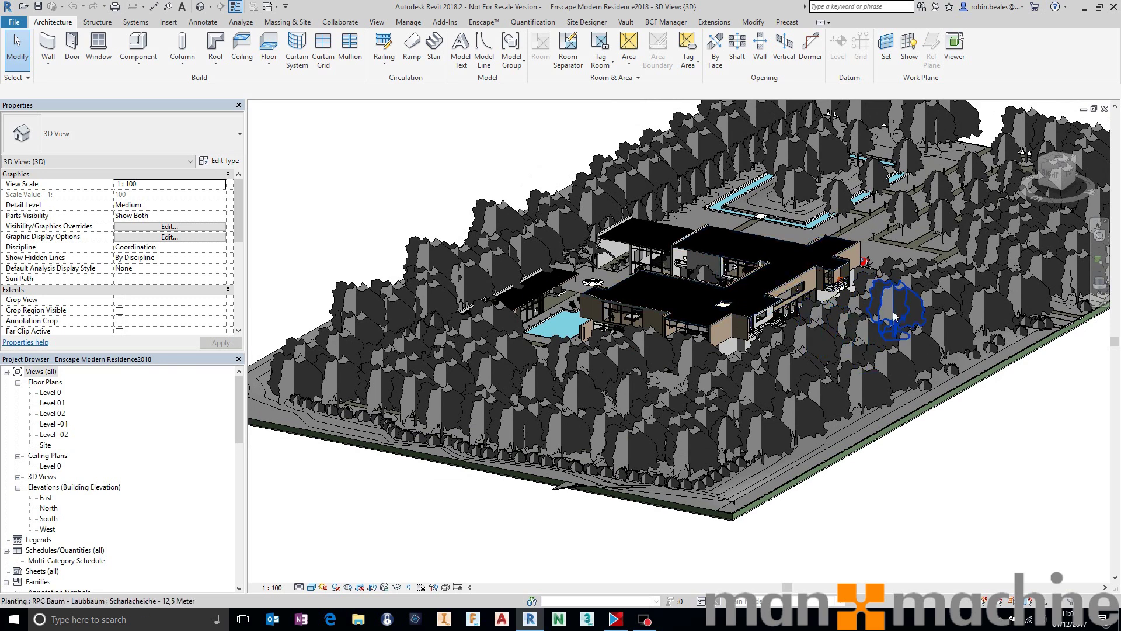
middle_drag(1066, 450, 1011, 440)
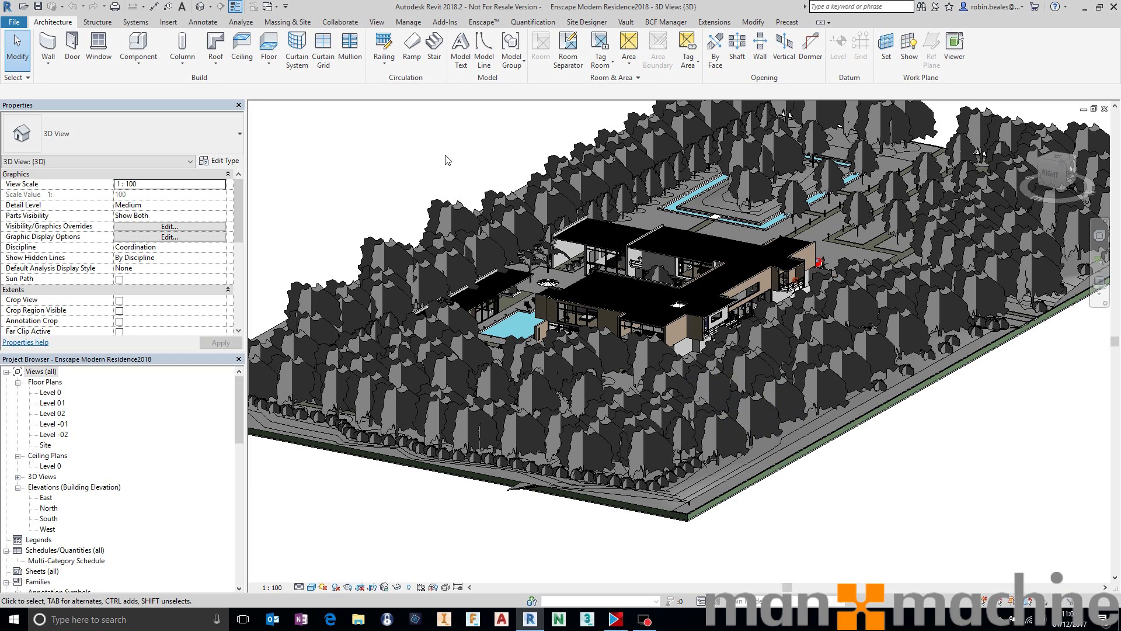
mouse_move(450, 168)
middle_down()
mouse_move(488, 158)
mouse_move(514, 200)
mouse_move(458, 209)
mouse_move(448, 186)
middle_up()
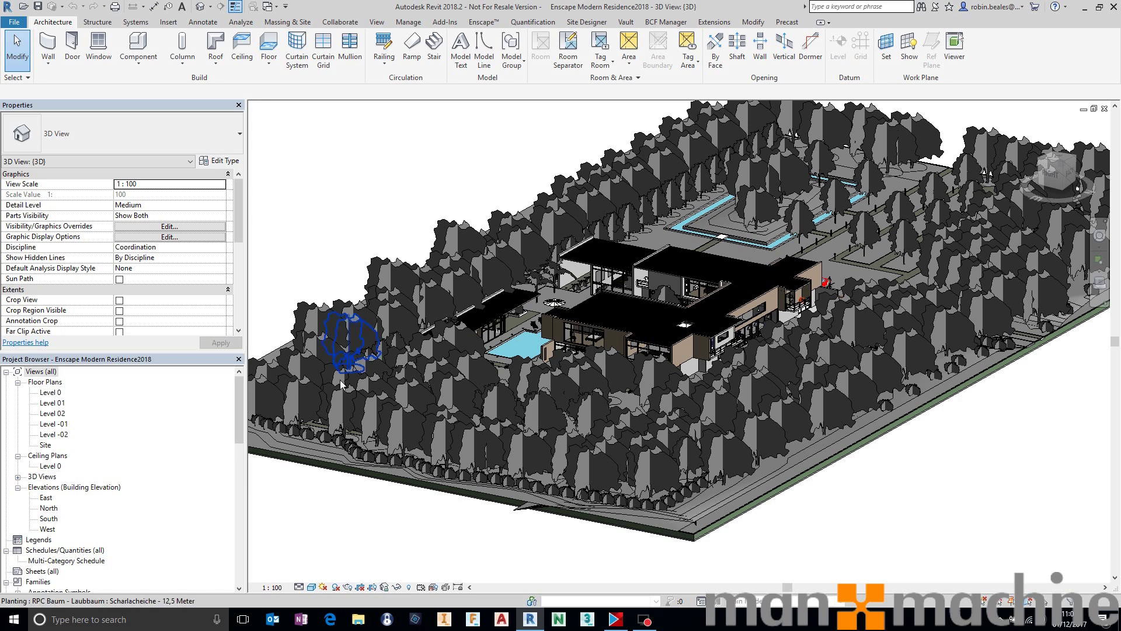
click(312, 586)
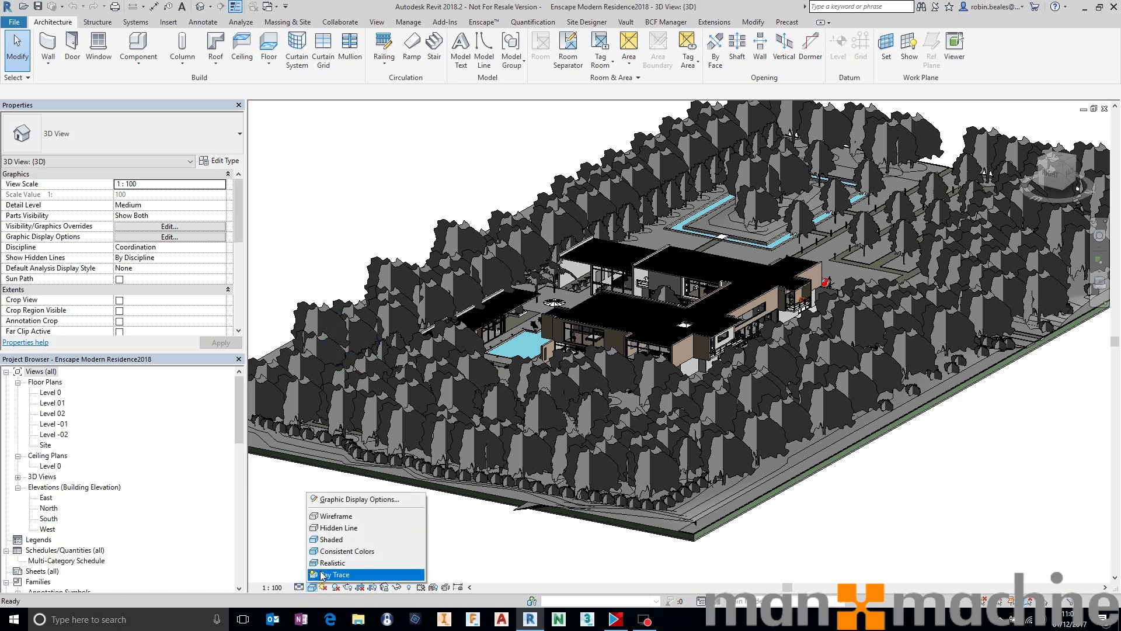
click(287, 507)
click(478, 151)
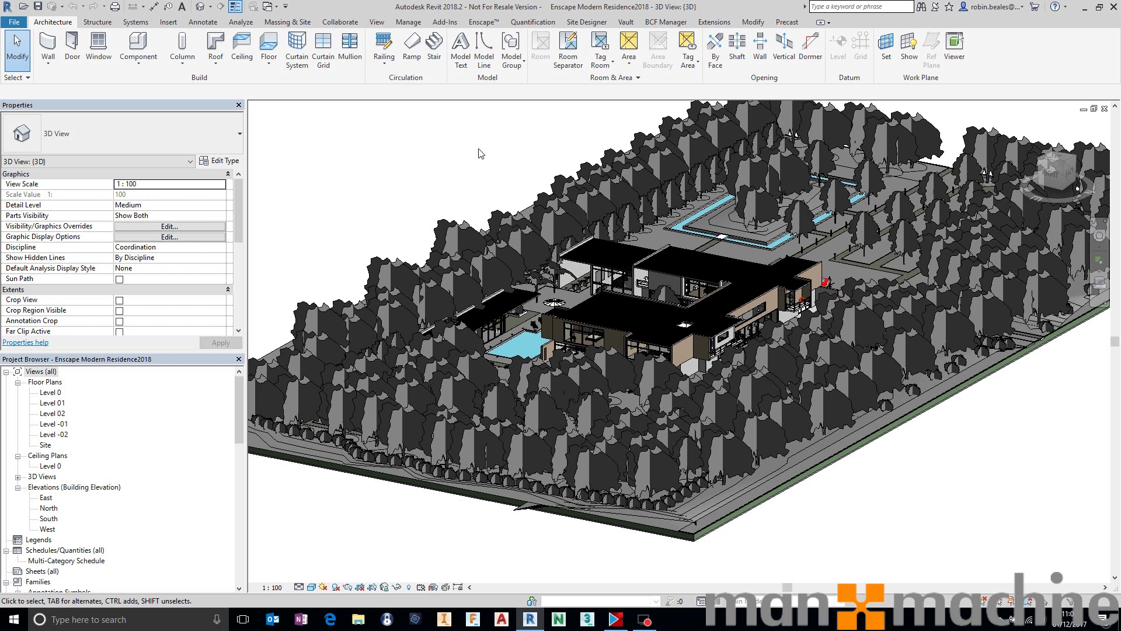
- Start the Enscape live rendering of the {3D} view in a maximized window with the control instructions hidden
click(483, 22)
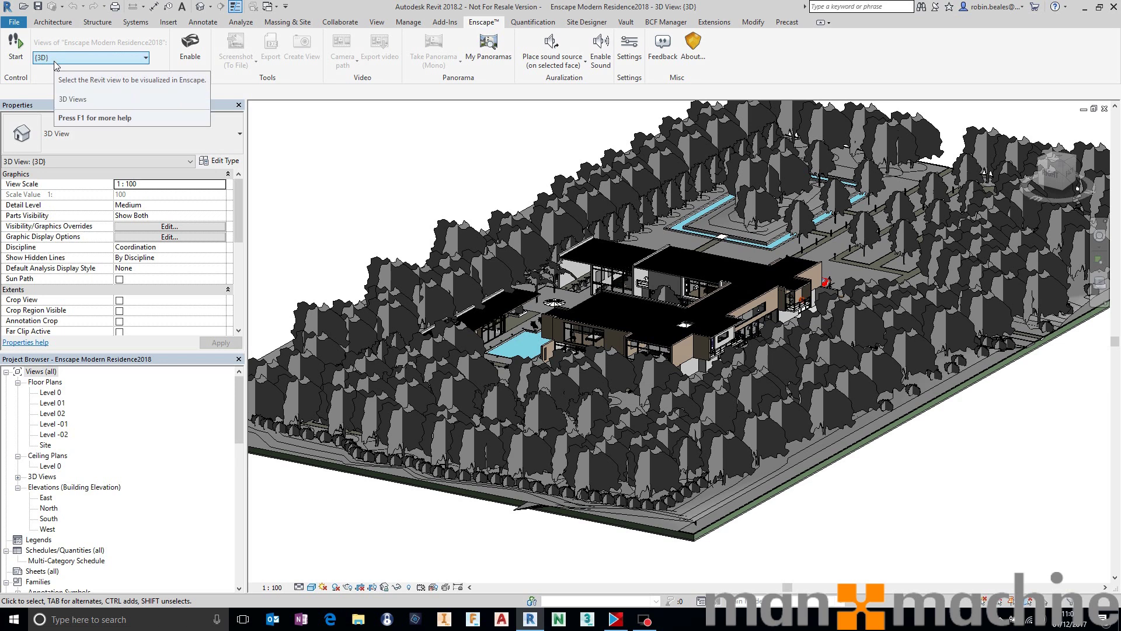
click(17, 52)
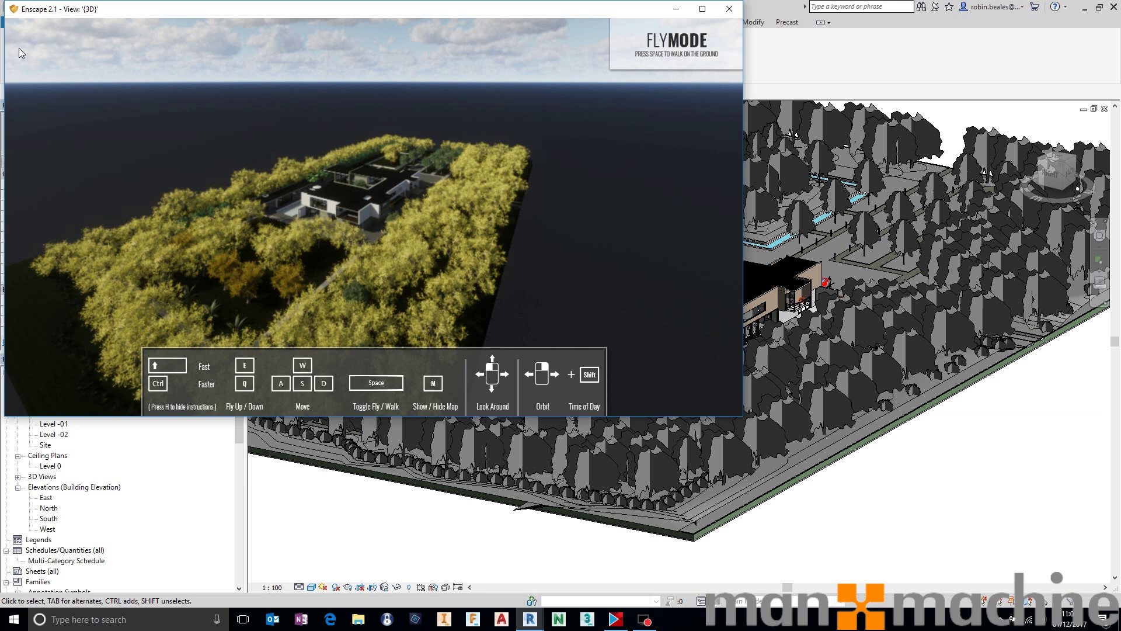
click(703, 8)
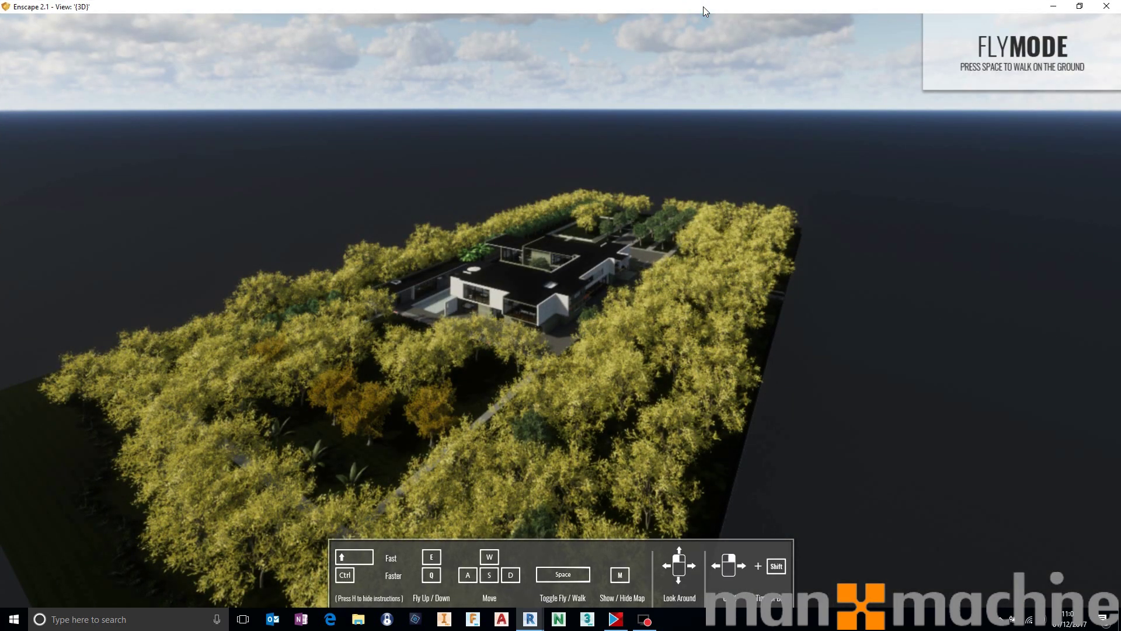
key(h)
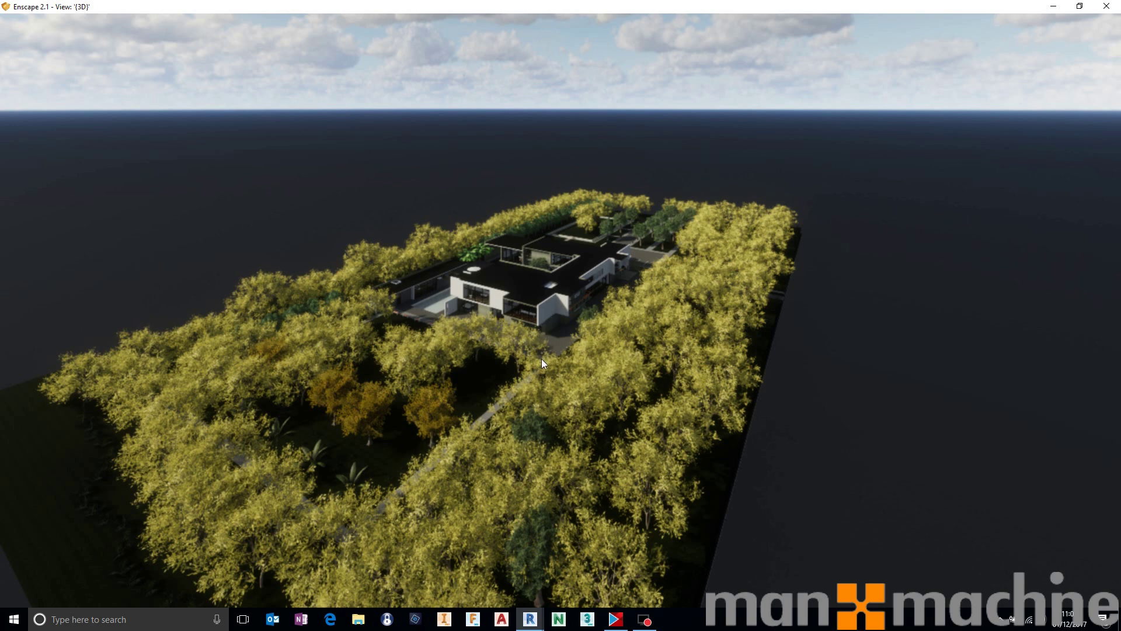
- Fly over the trees towards the residence and descend to the garden path with the house in view
drag(521, 380, 336, 478)
key(w)
key(w)
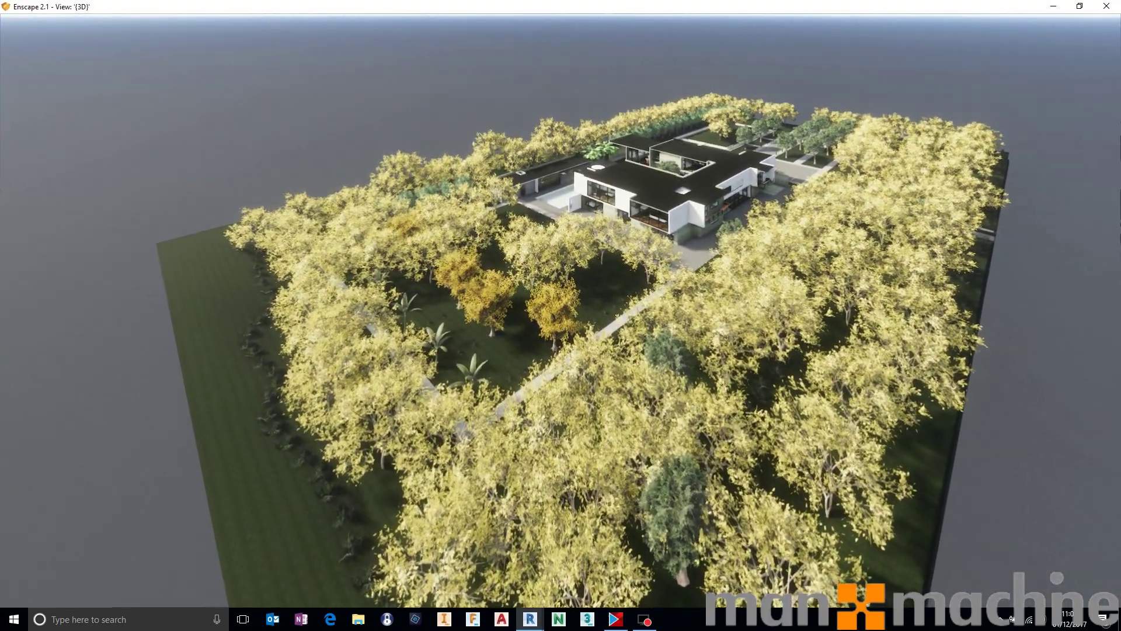
key(w)
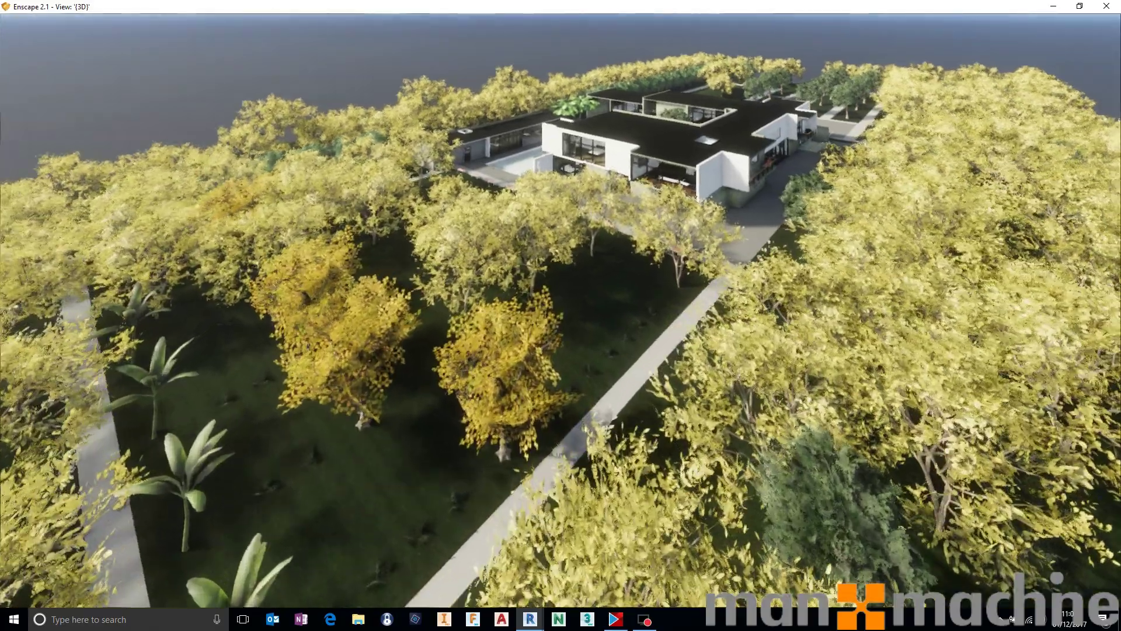
key(w)
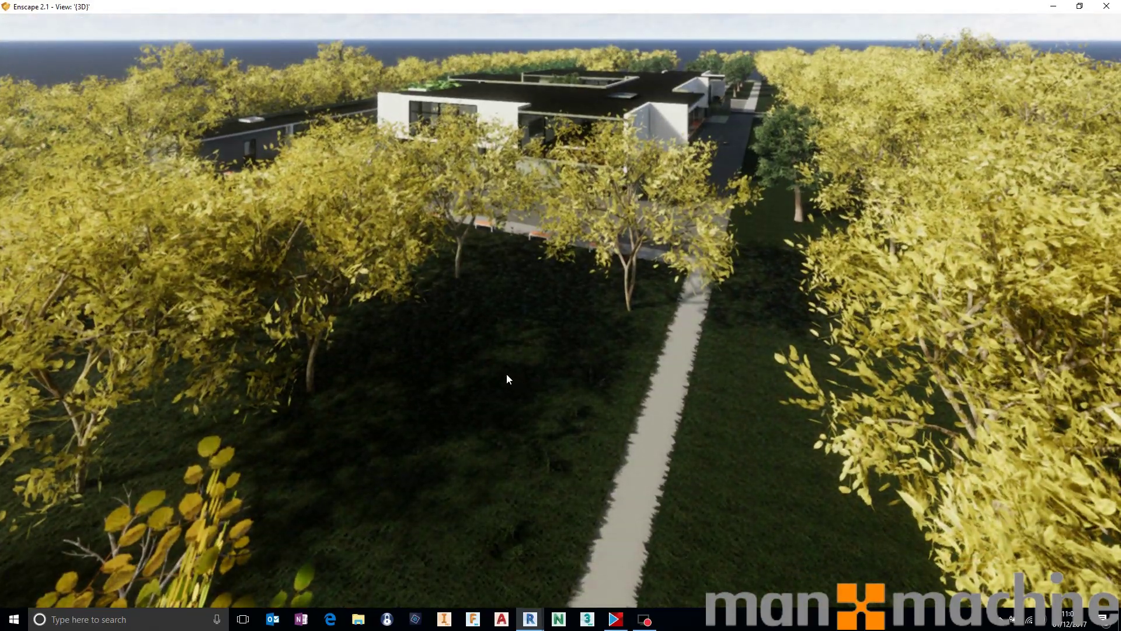
key(w)
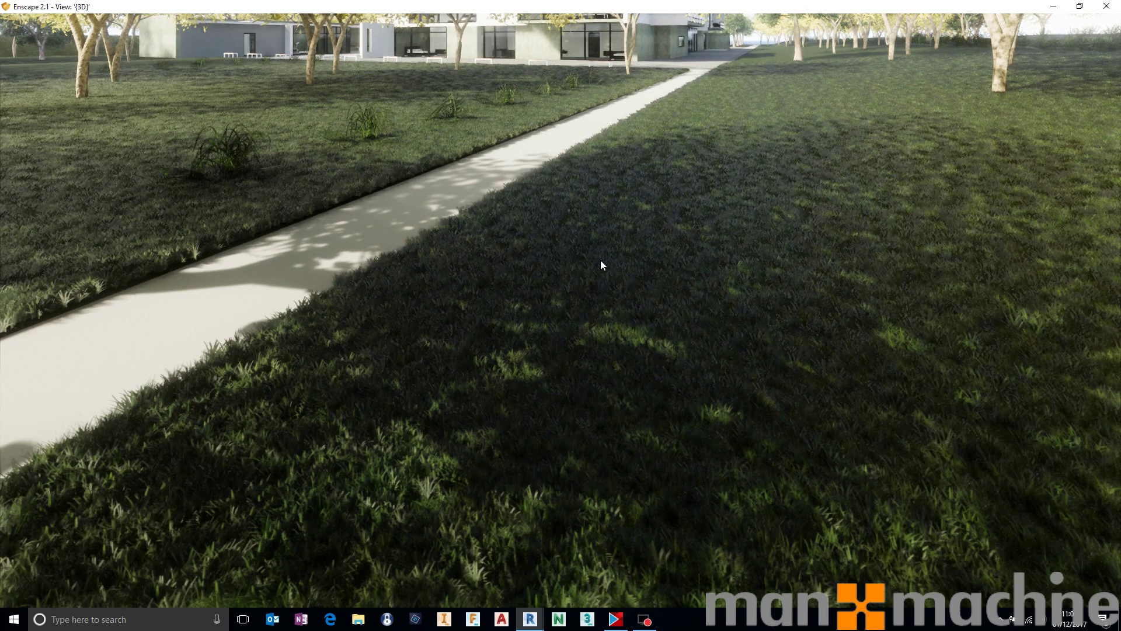
drag(605, 259, 632, 133)
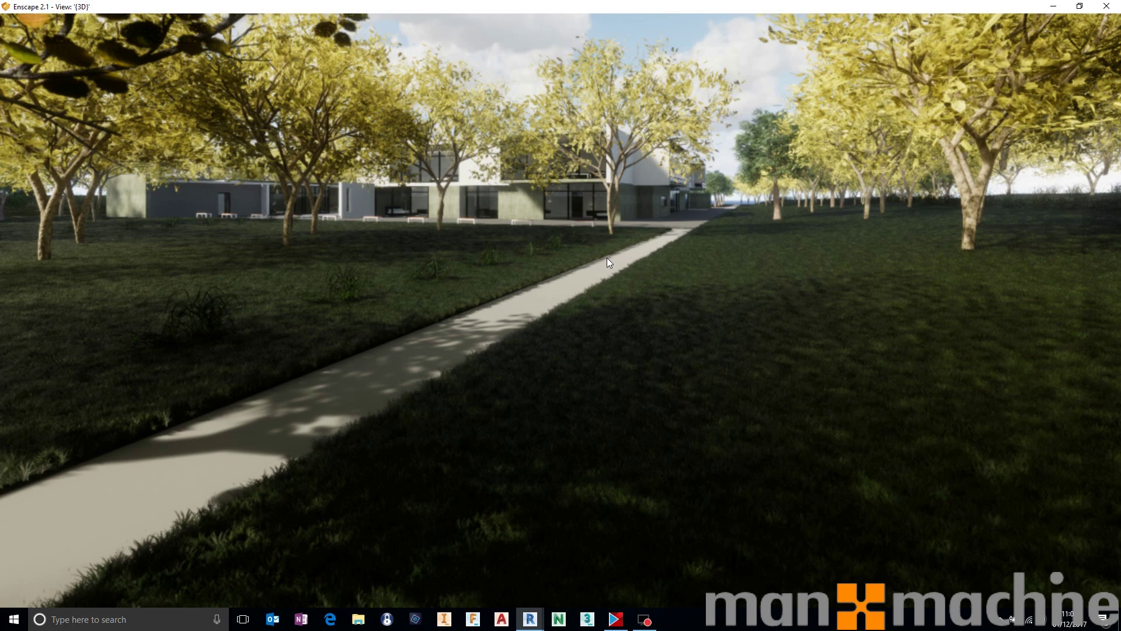
- Review the general Enscape settings, including the rendering quality, then return to the live view and close them
key(alt+Tab)
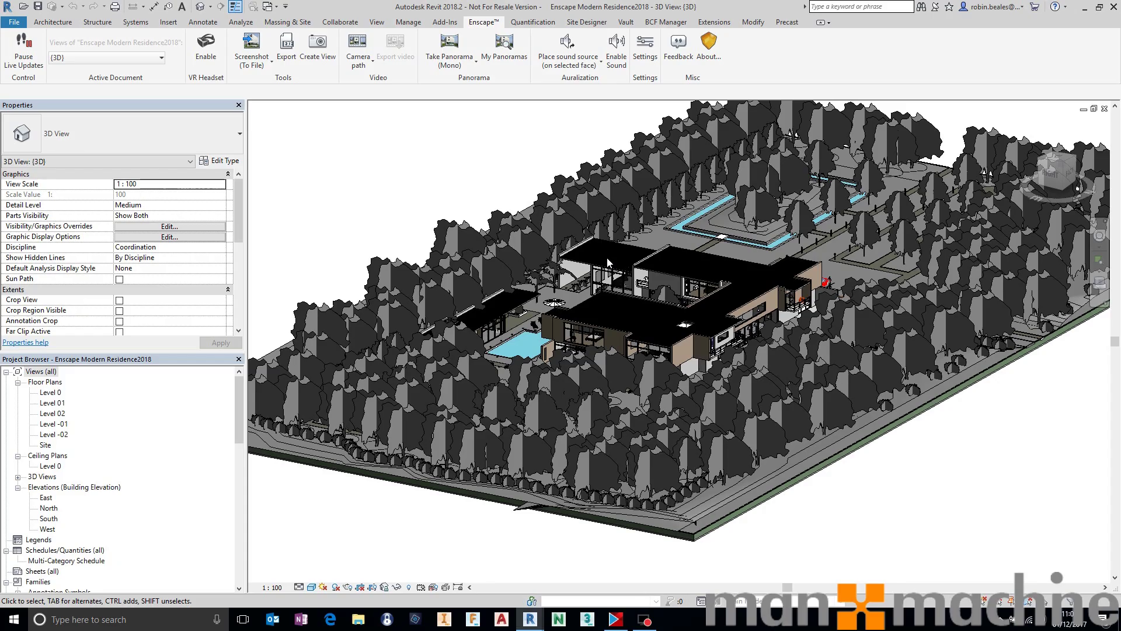
click(643, 54)
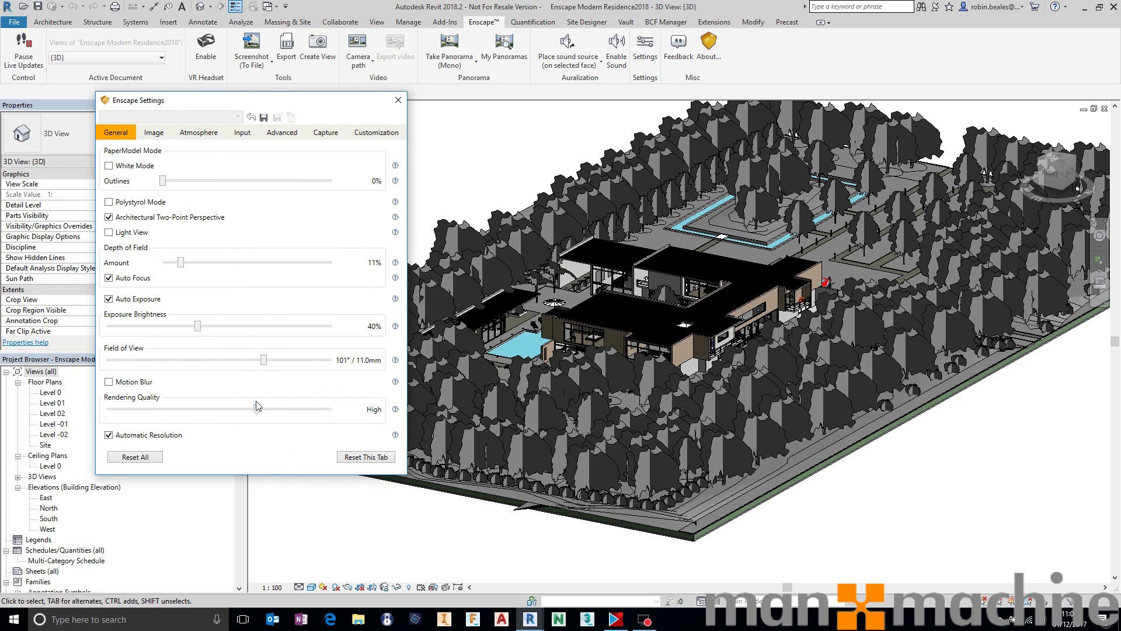
key(alt+Tab)
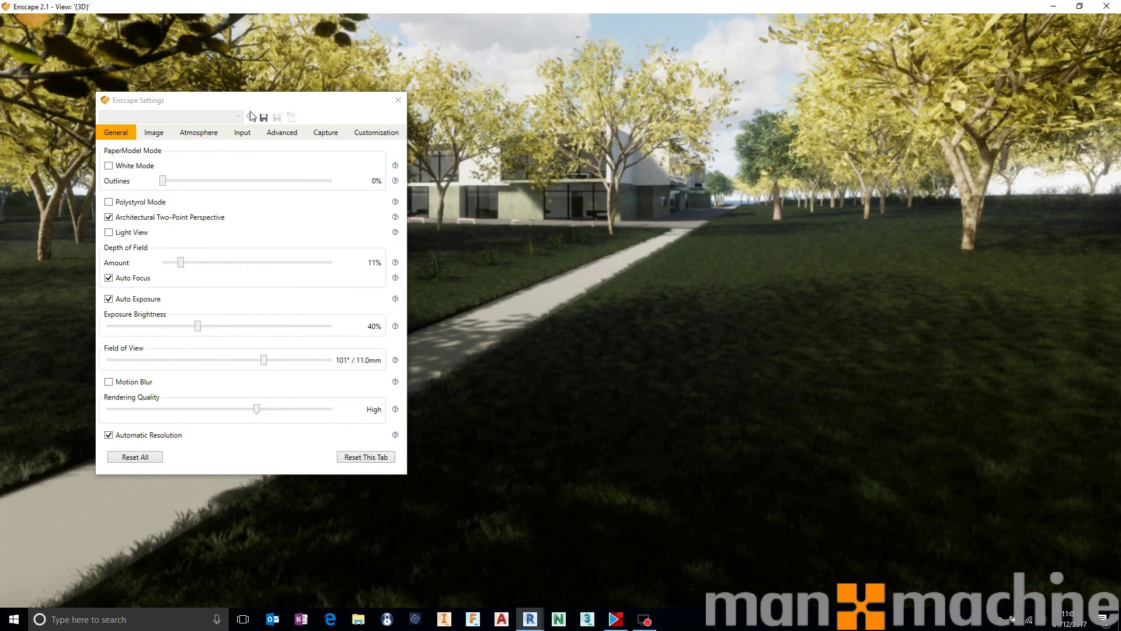
click(397, 104)
- Walk along the garden path up to the paved area at the corner of the house
drag(563, 324, 609, 313)
key(w)
key(w)
key(w)
key(w)
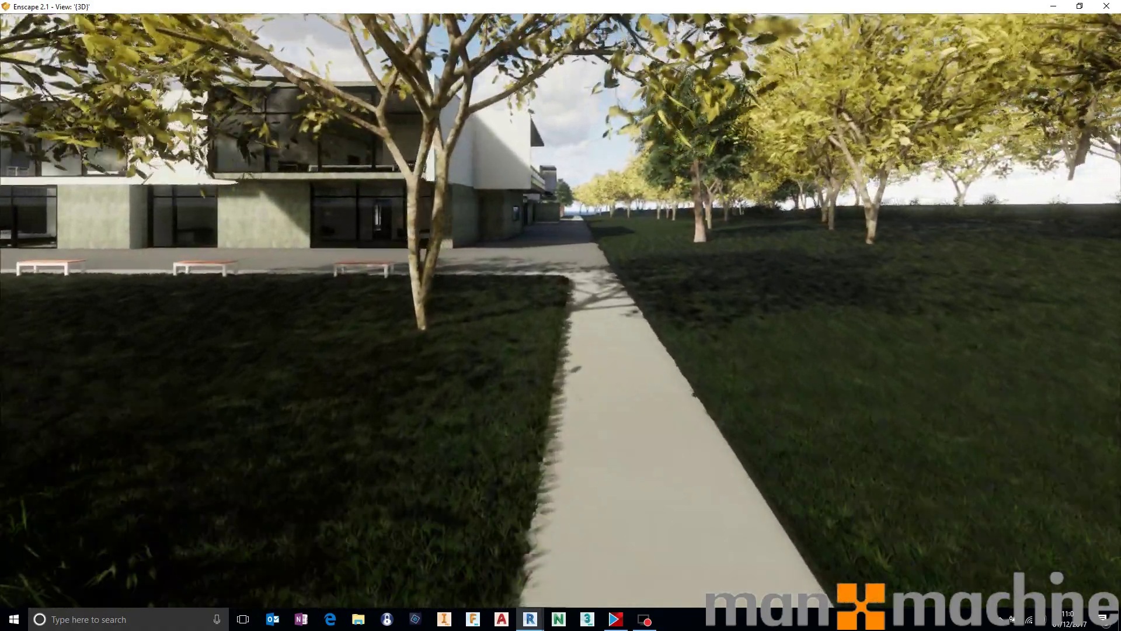
key(w)
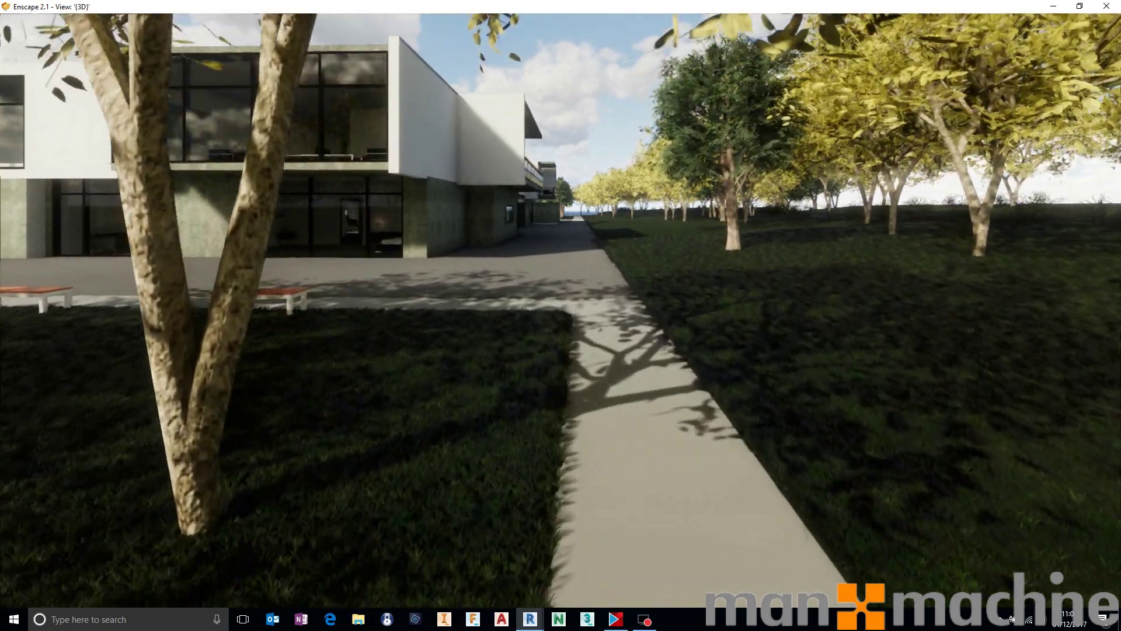
key(w)
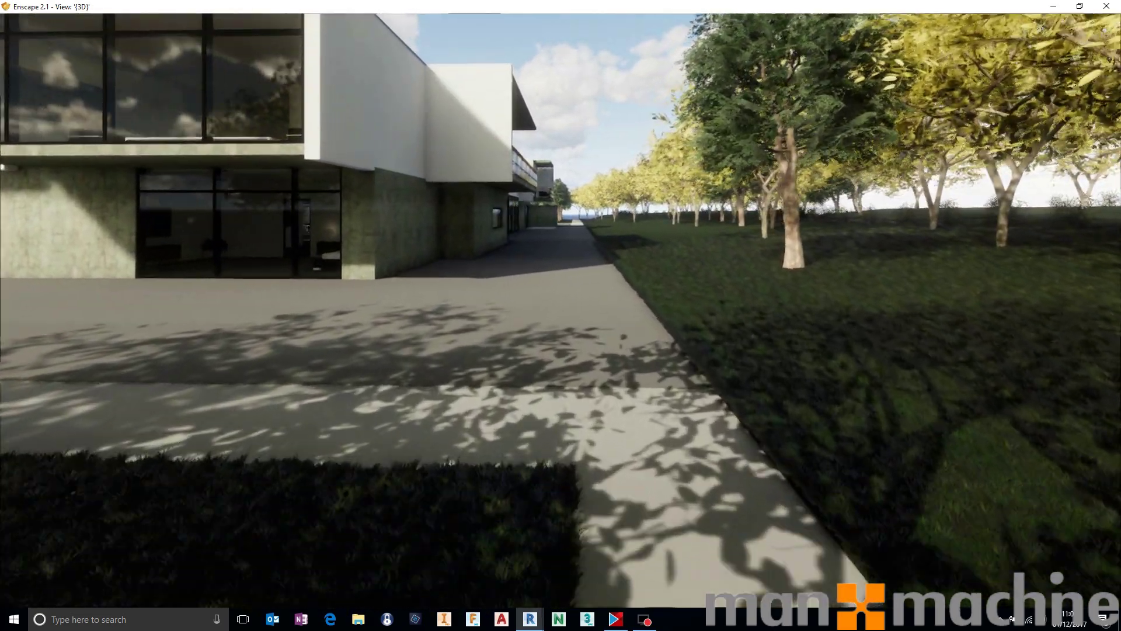
- Continue walking beside the concrete wall to the glazed facade and turn to look through the glass
key(w)
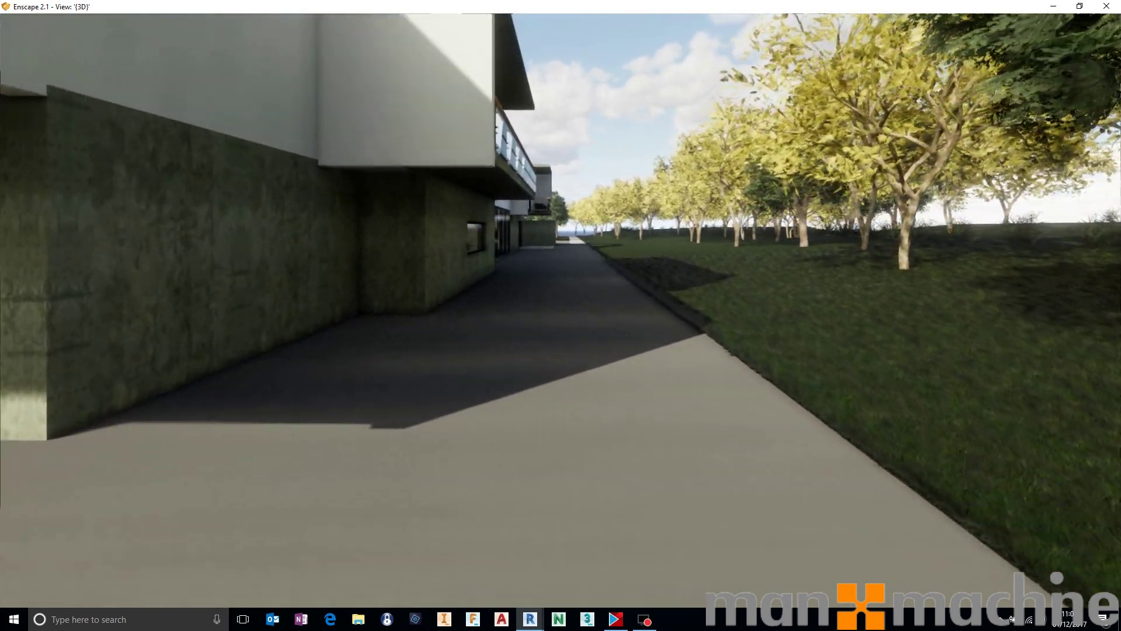
key(w)
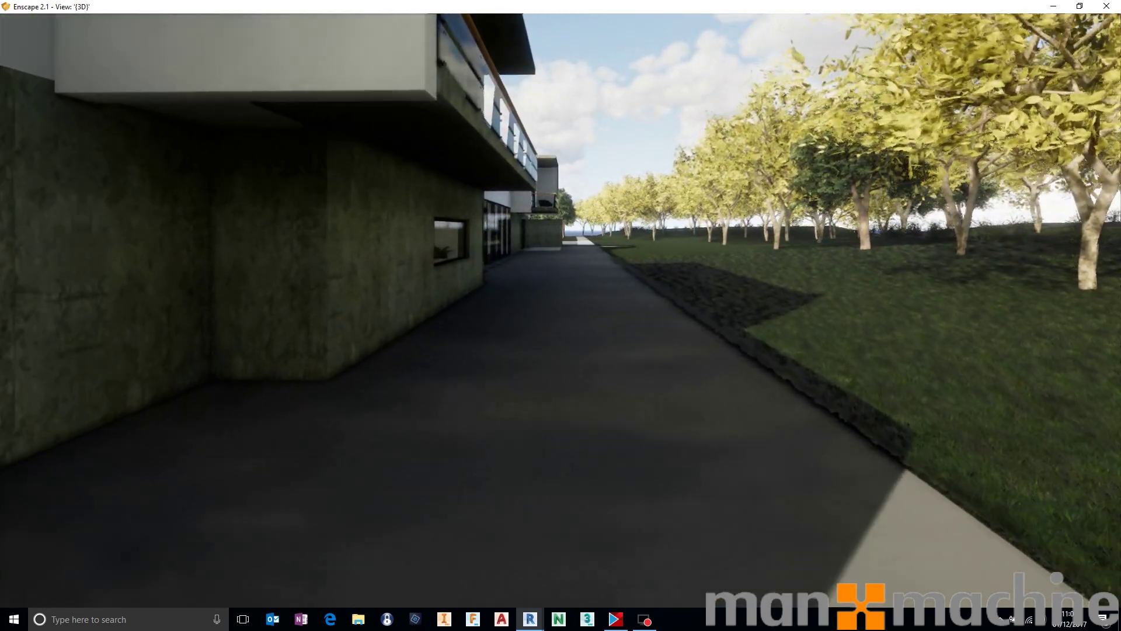
key(w)
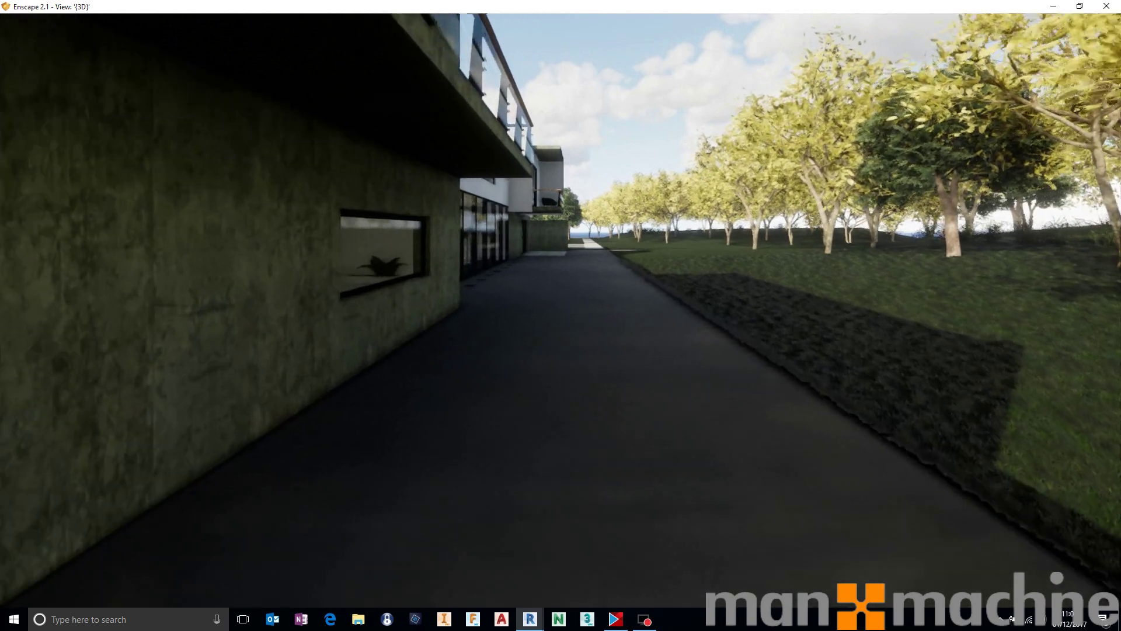
key(w)
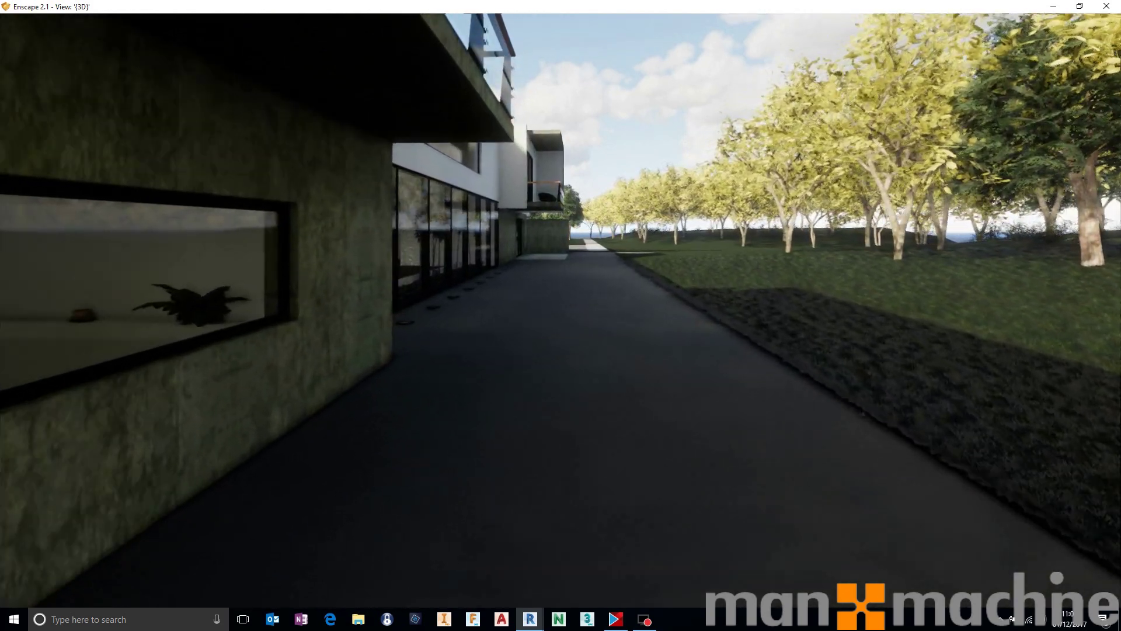
key(w)
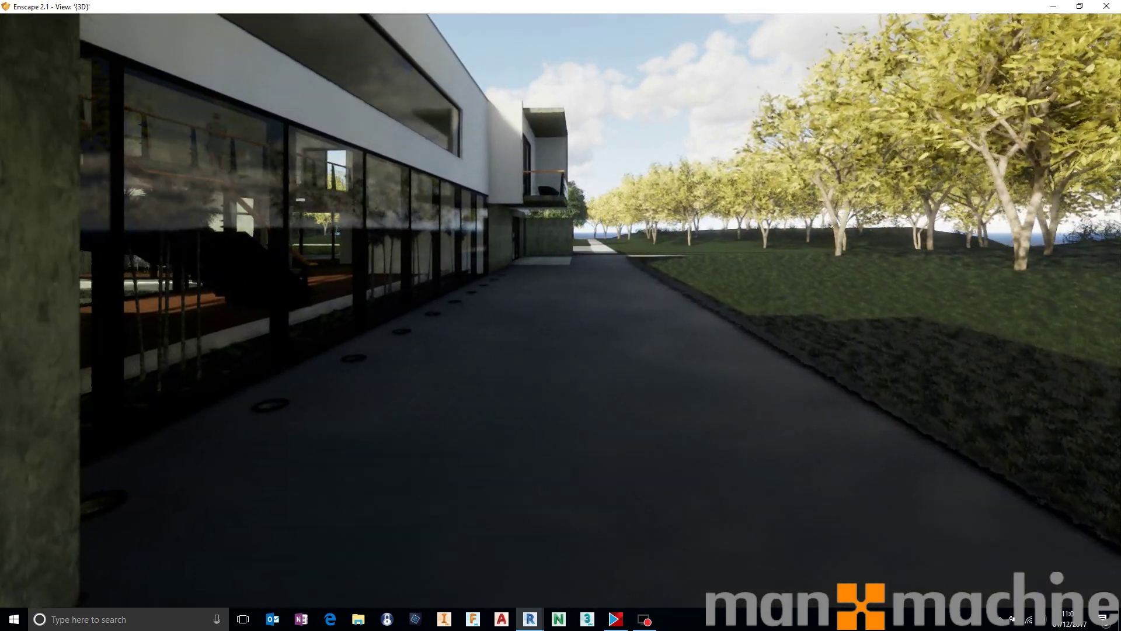
key(w)
drag(1017, 434, 1091, 449)
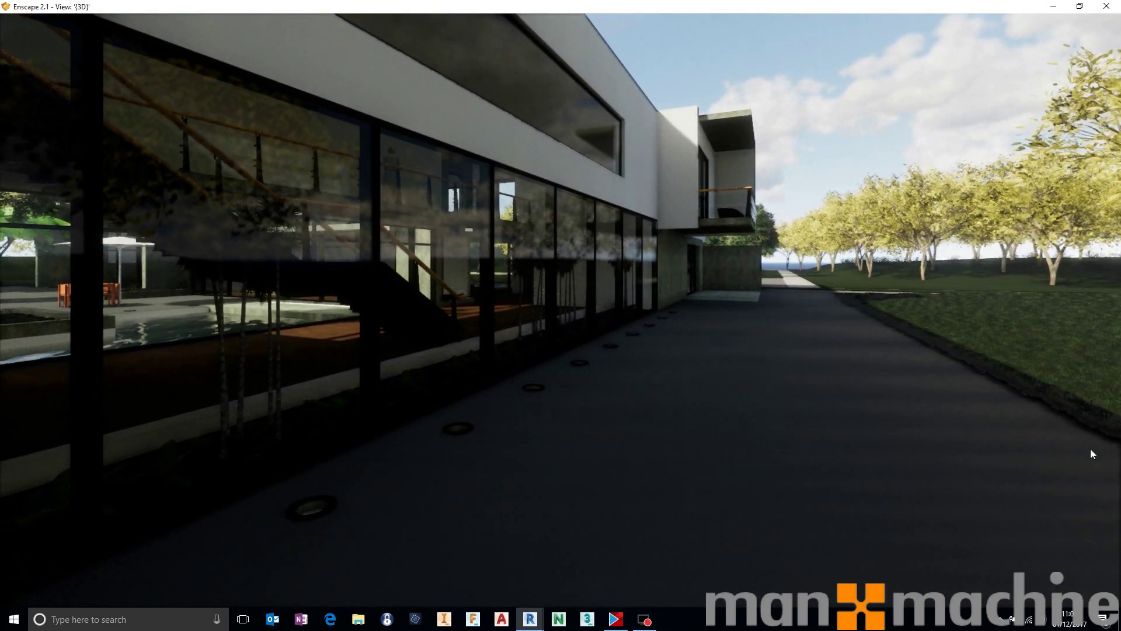
- Set the Enscape rendering quality to Ultra and shift the time of day to bring sunlight onto the paving beside the house
click(1111, 4)
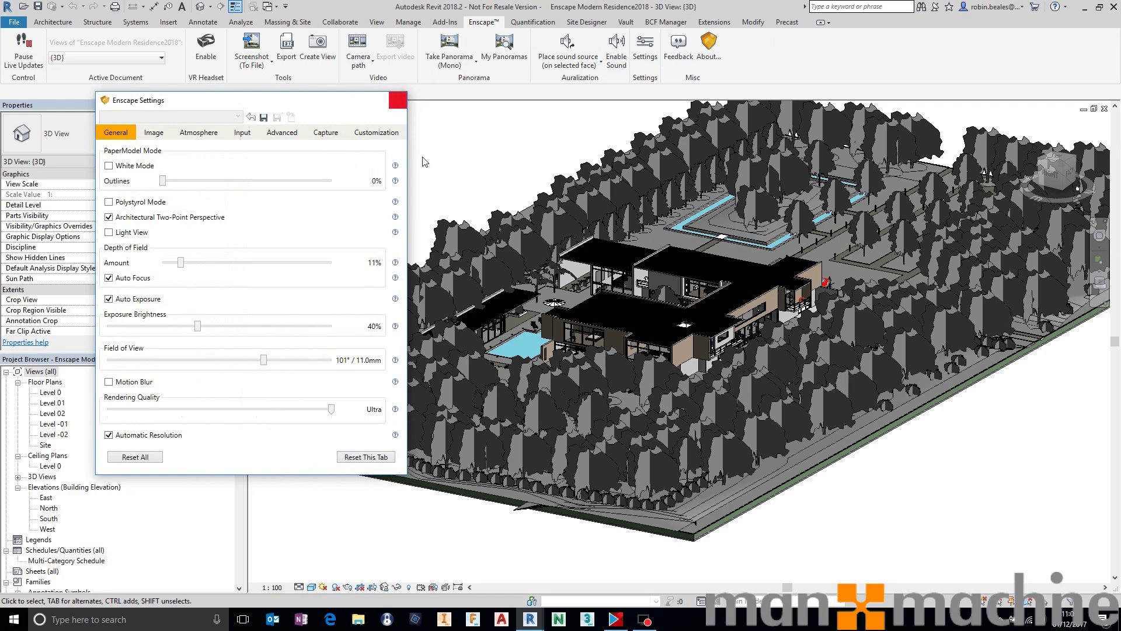
key(alt+Tab)
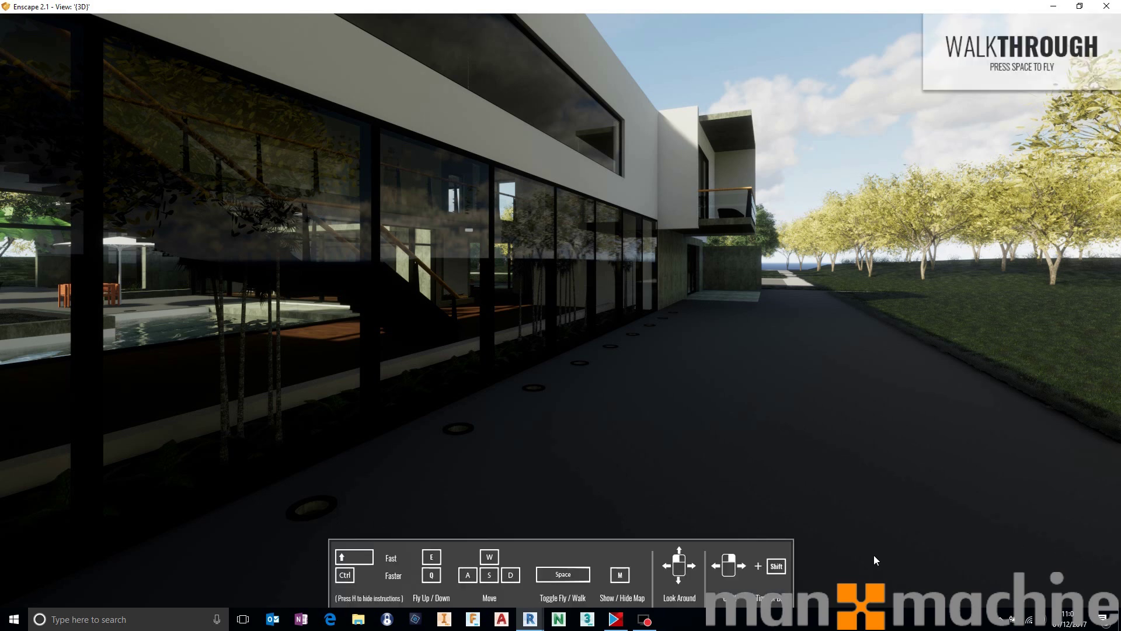
mouse_move(662, 428)
shift+right_down()
mouse_move(991, 428)
mouse_move(653, 430)
shift+right_up()
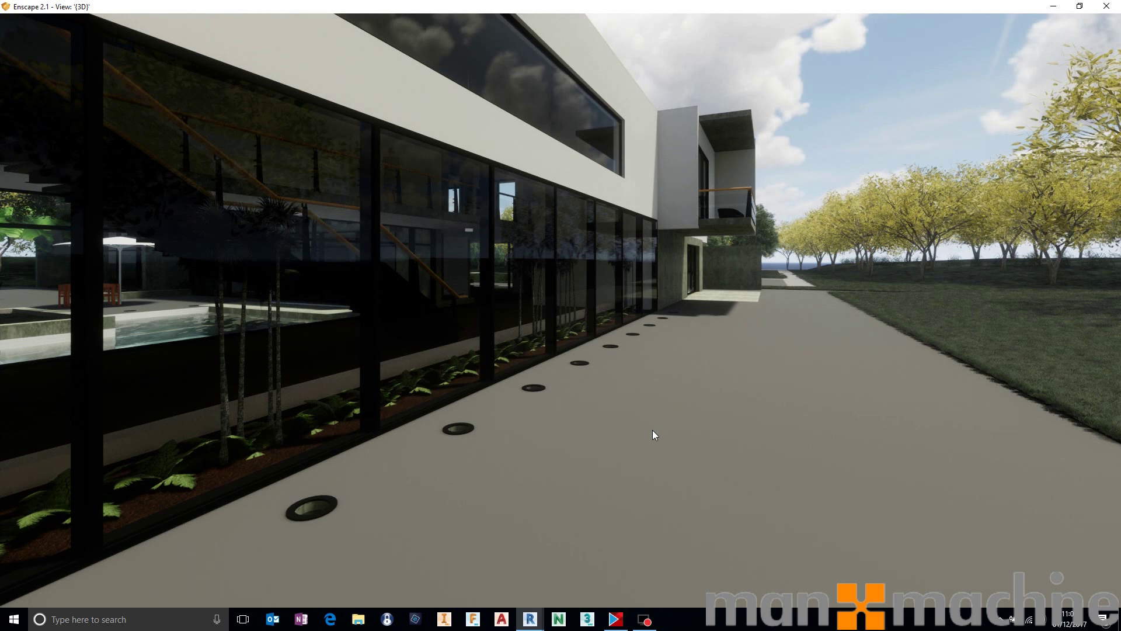
- Walk past the glazed facade to the parking area with the red and white cars
drag(637, 433, 717, 407)
key(w)
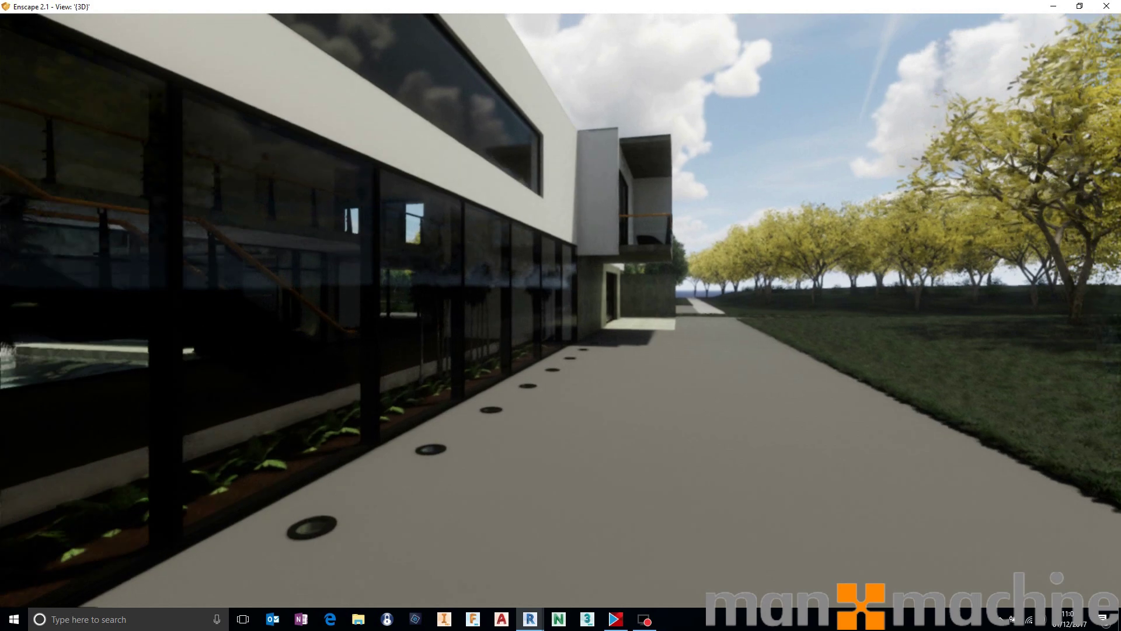
key(shift+w)
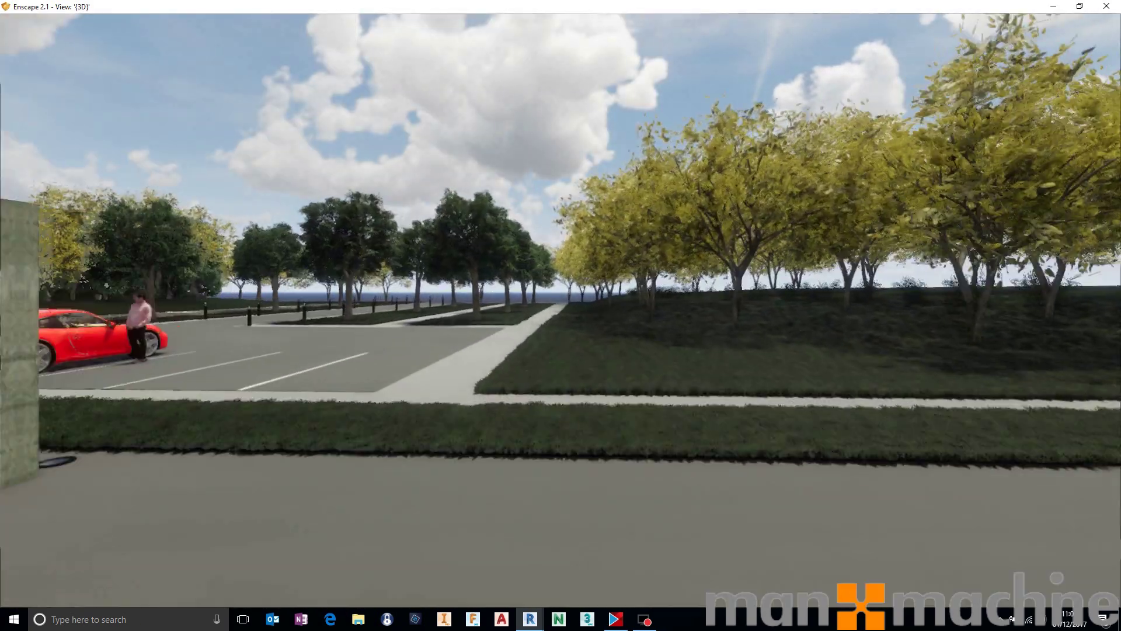
key(shift+w)
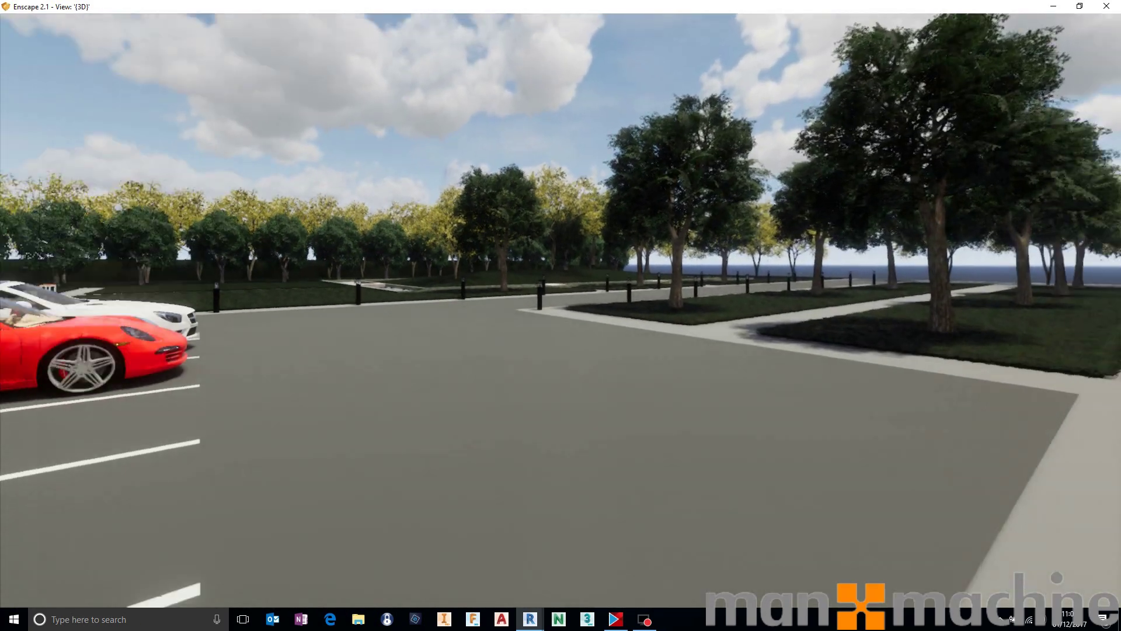
- Walk around the red and white parked cars and turn to face them with the house behind
drag(717, 407, 402, 396)
key(d)
key(w)
key(w)
key(d)
key(d)
key(w)
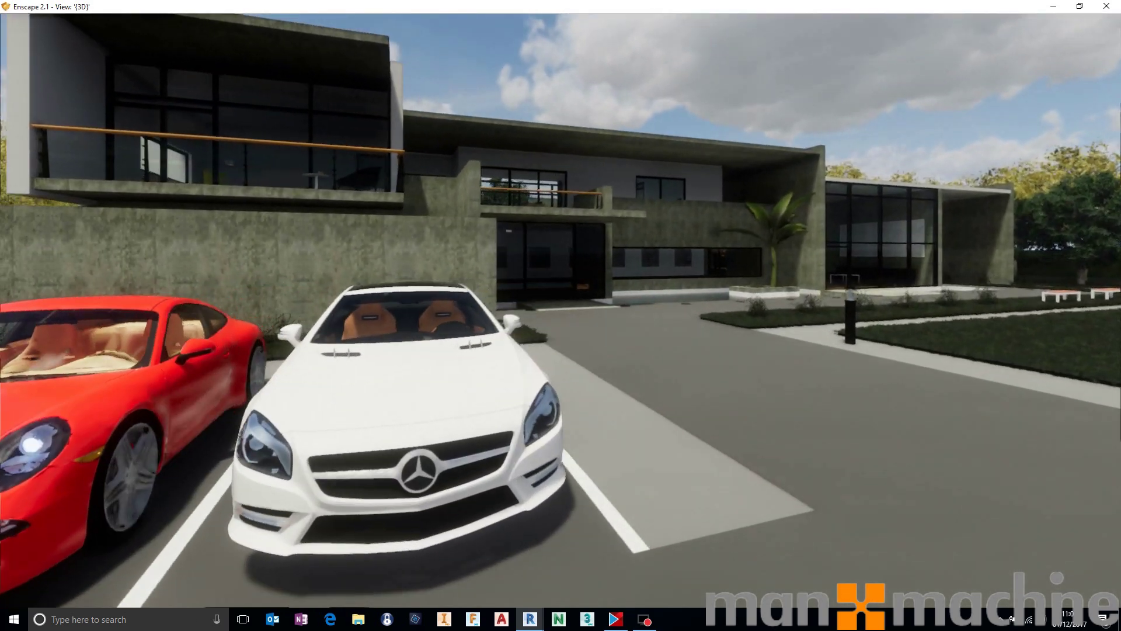
- Walk past the white car and across the driveway to the concrete bridge at the glazed front entrance
key(w)
key(d)
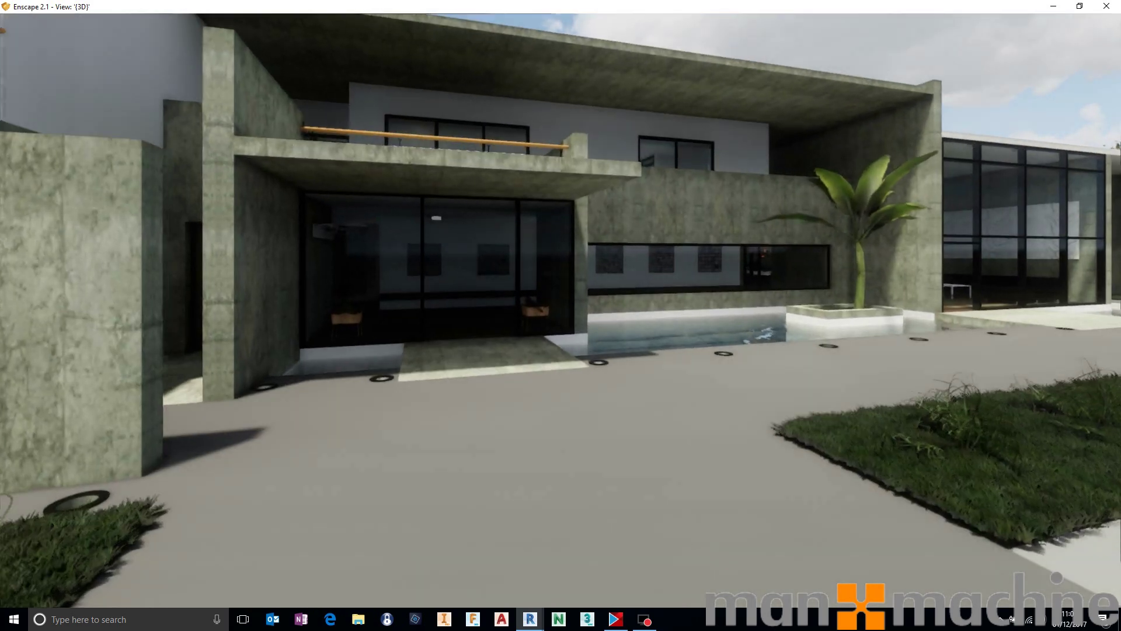
key(w)
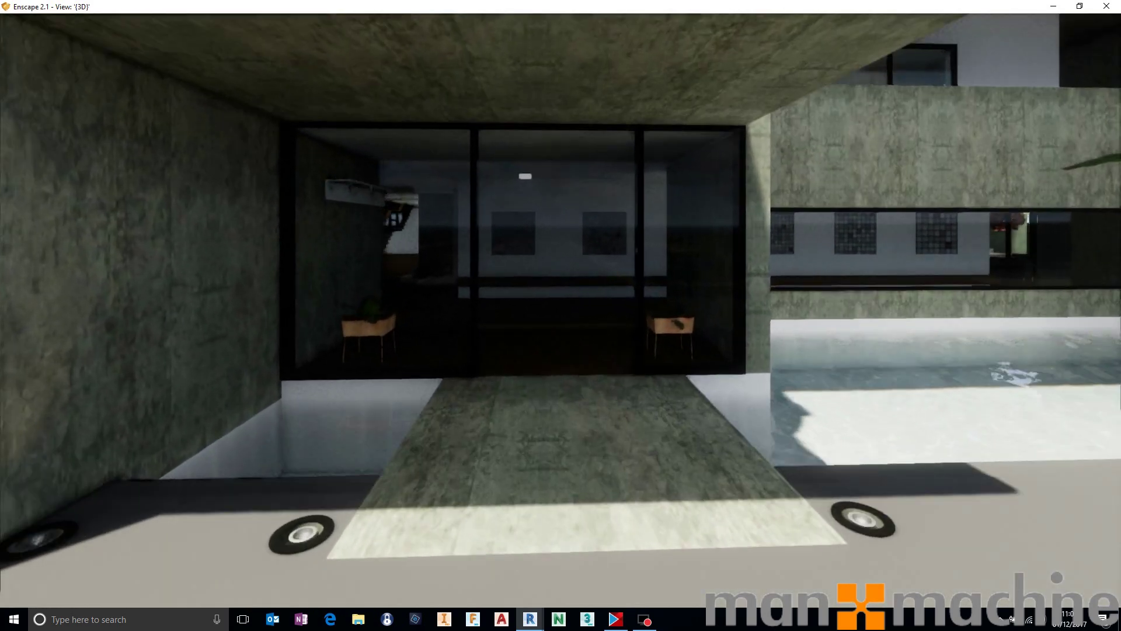
key(w)
- Turn toward the water beside the entrance and cycle the time of day to night and back to 13:24
drag(402, 396, 767, 413)
drag(656, 436, 637, 432)
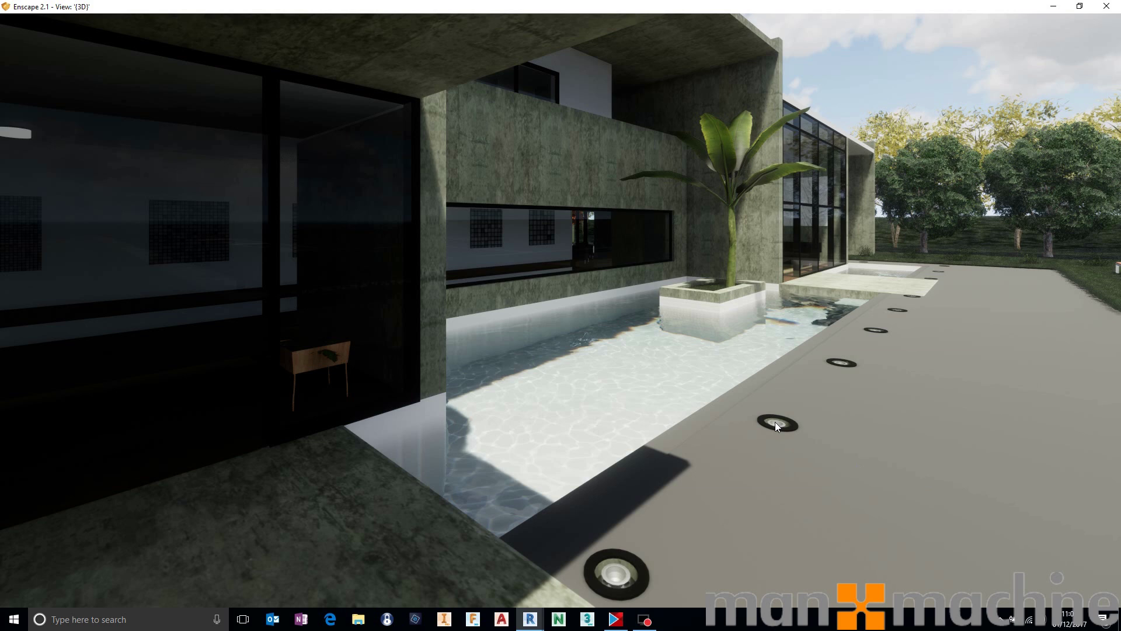
shift+right_drag(734, 431, 943, 431)
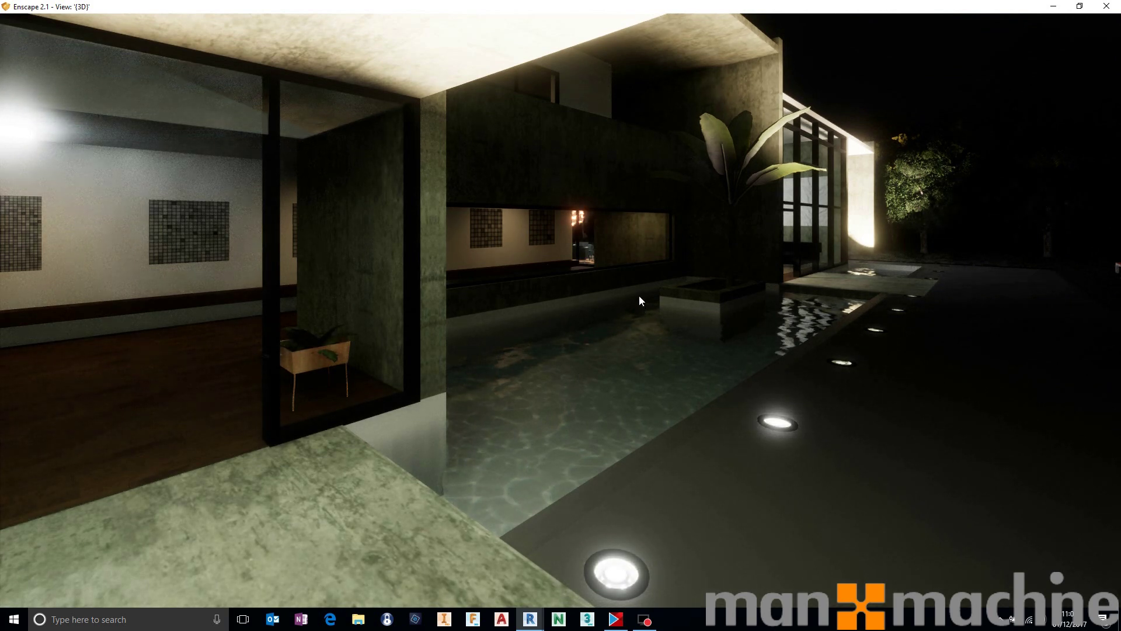
mouse_move(644, 275)
shift+right_down()
mouse_move(694, 275)
mouse_move(646, 280)
shift+right_up()
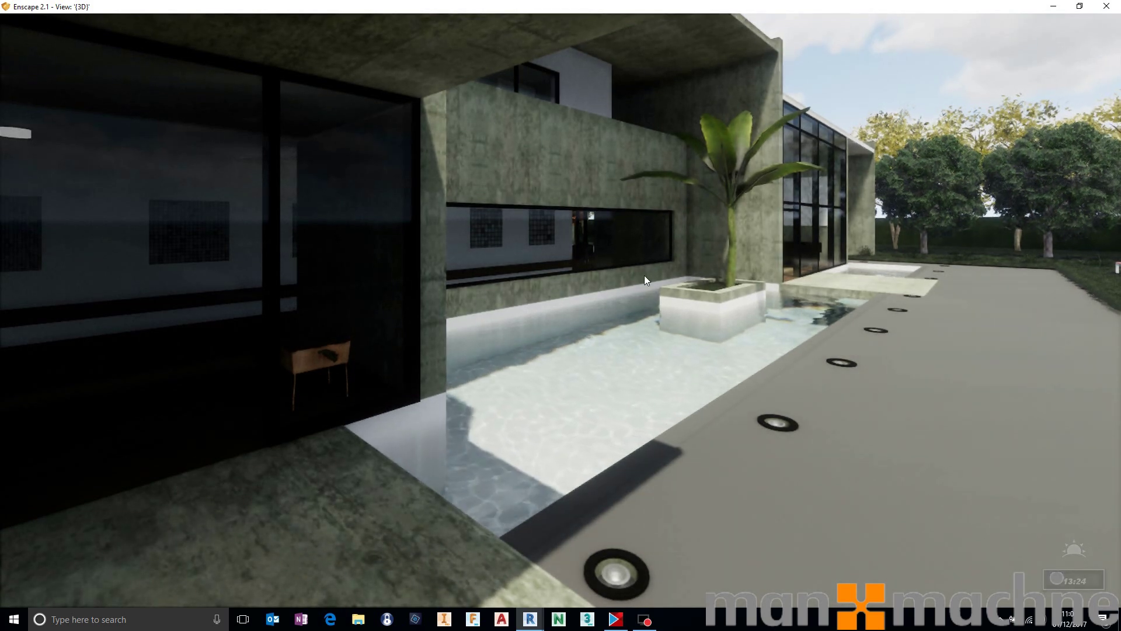
- Walk over the bridge through the glazed entrance into the hall, up to the wall with the mosaic panels
drag(818, 295, 549, 297)
key(w)
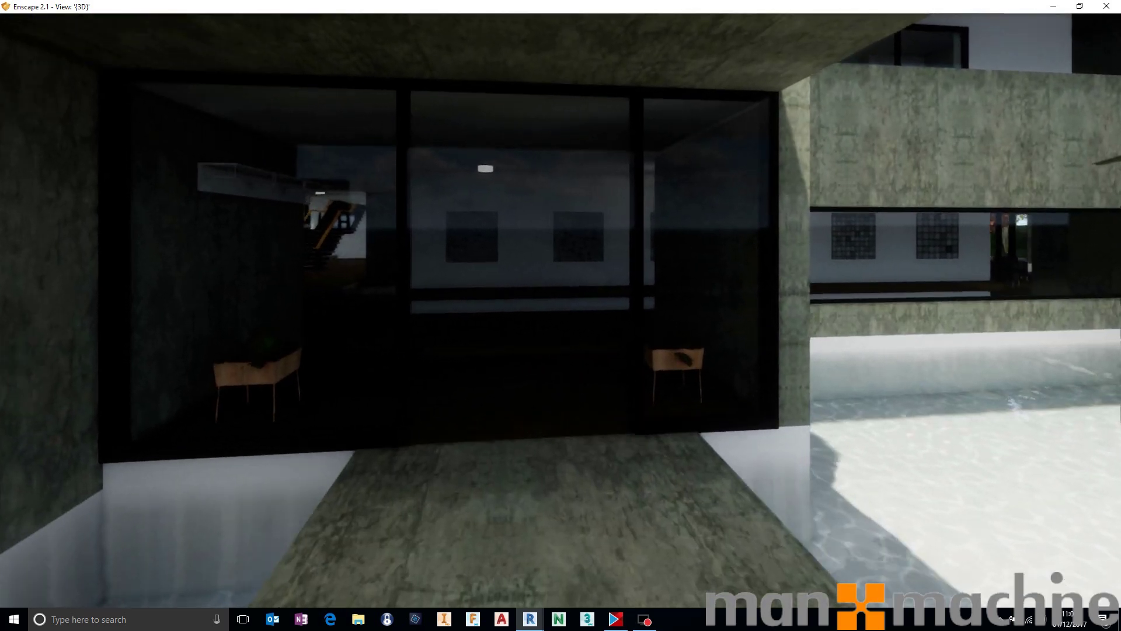
key(w)
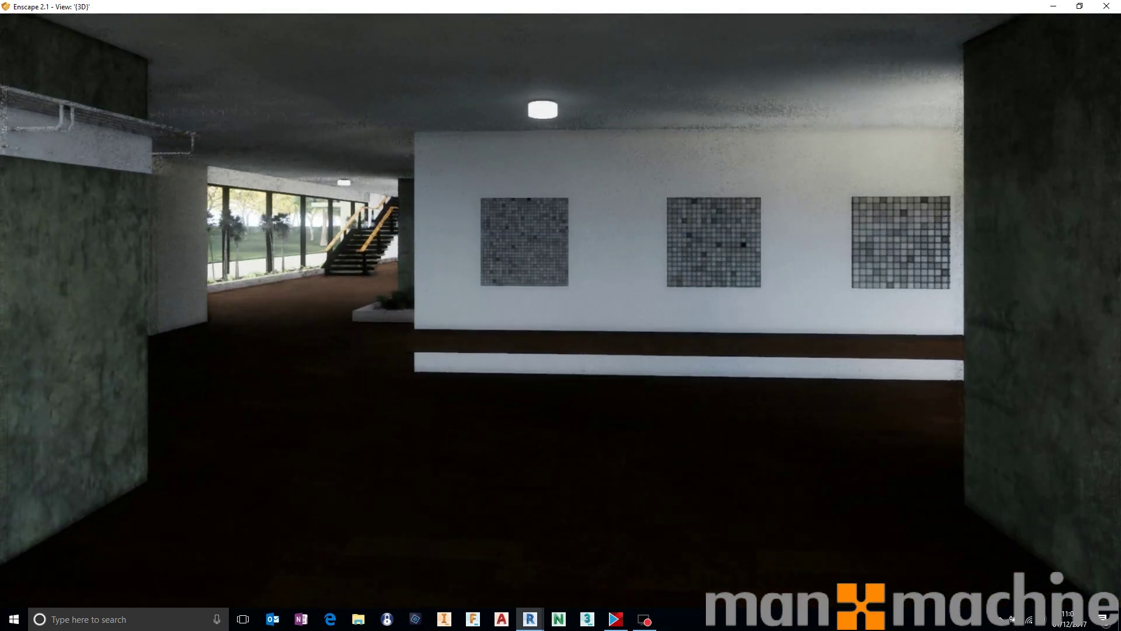
key(w)
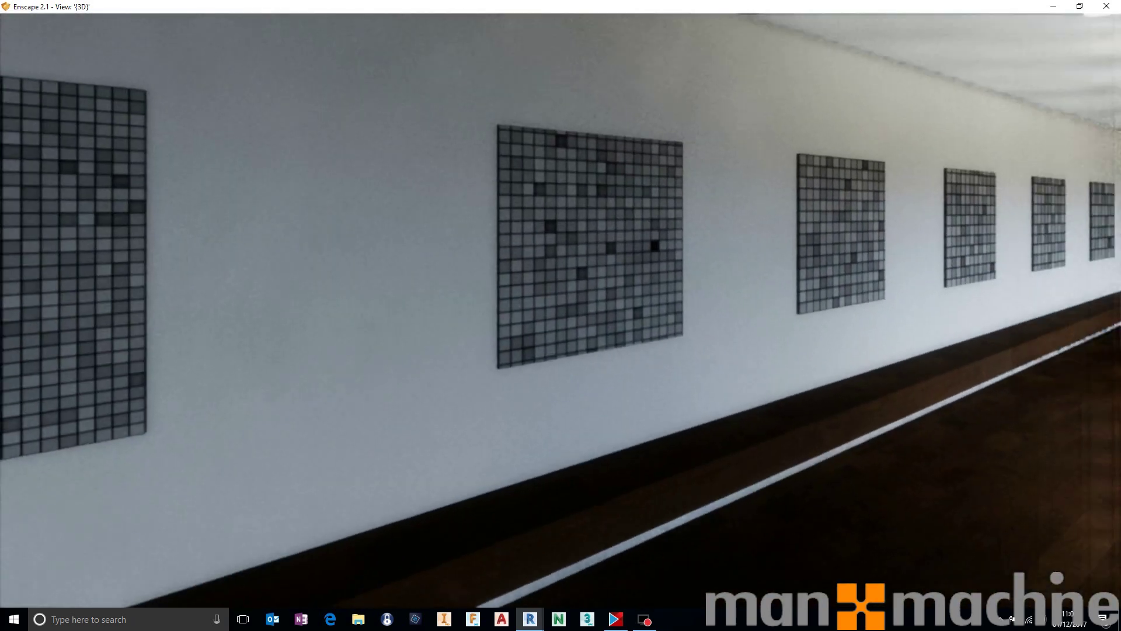
- Walk along the corridor between the mosaic panels and the long window to the glass doors at its end
key(w)
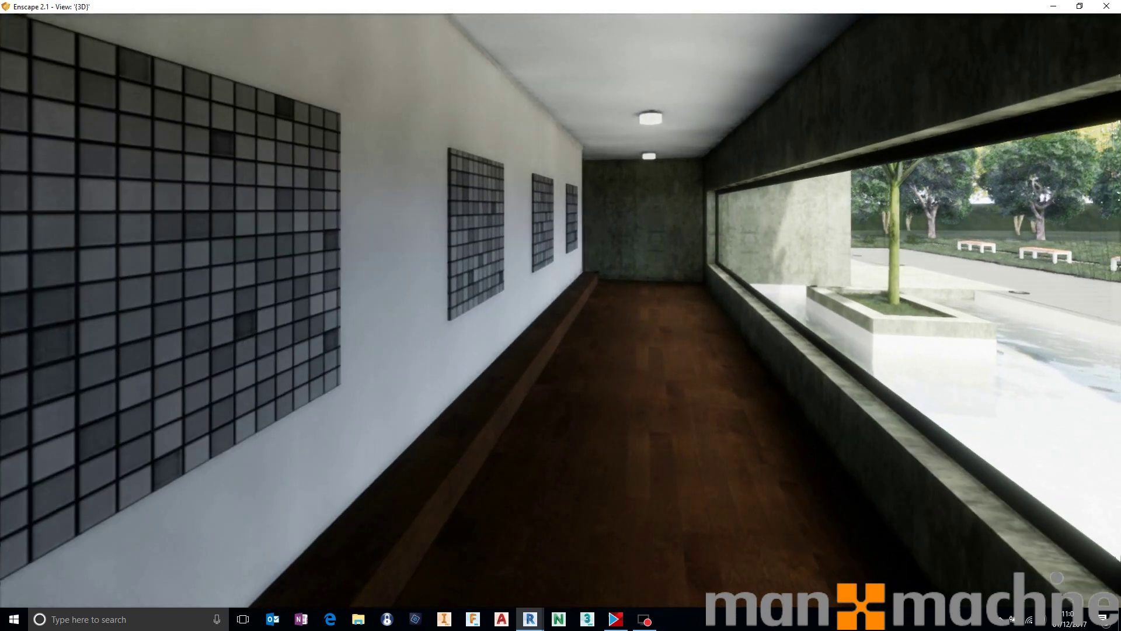
key(w)
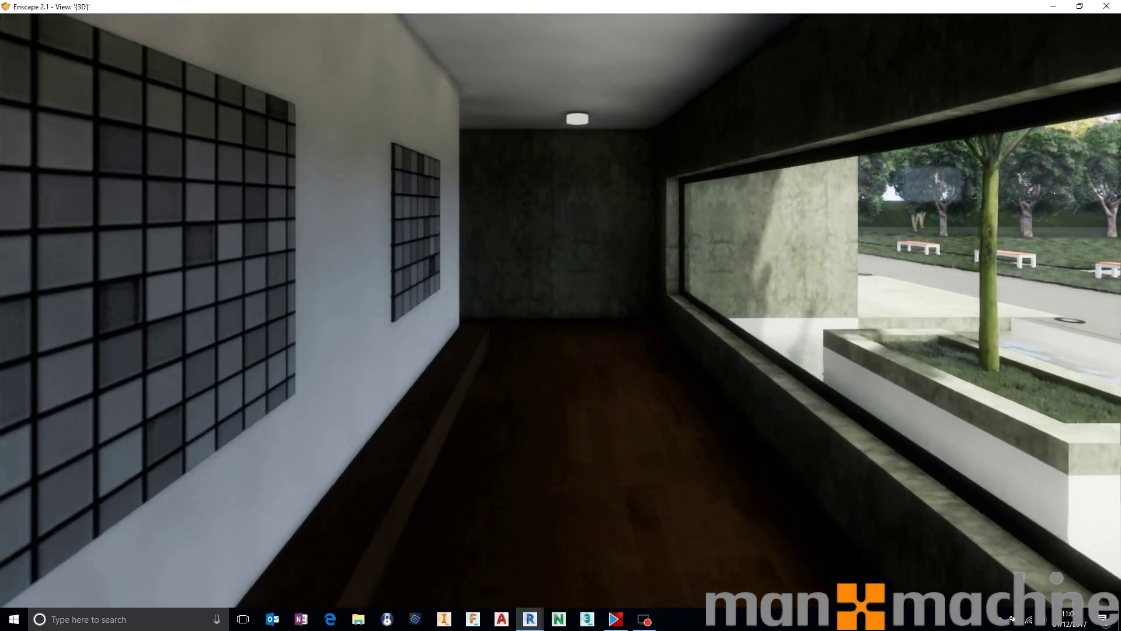
key(w)
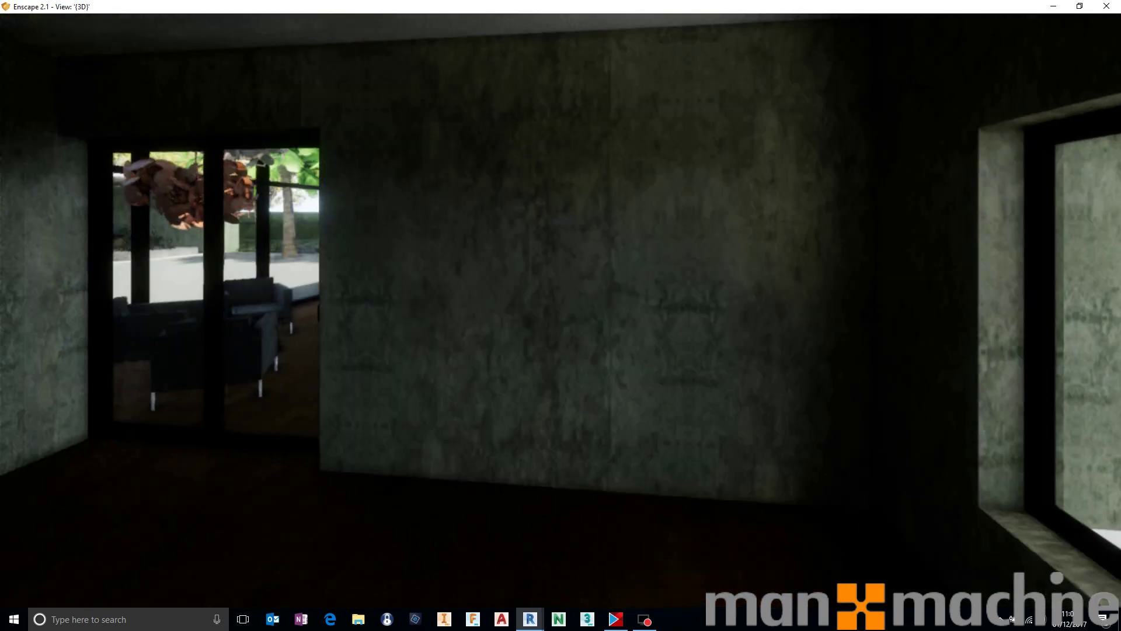
key(w)
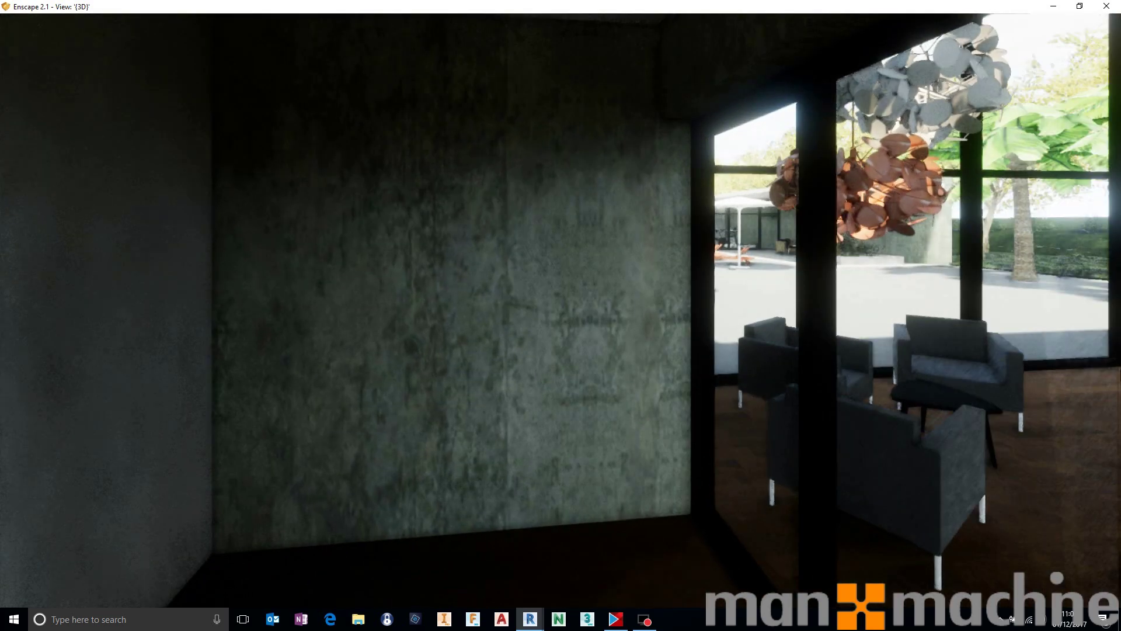
- Walk through the lounge with the armchairs and out to the terrace, facing the pool and loungers
key(w)
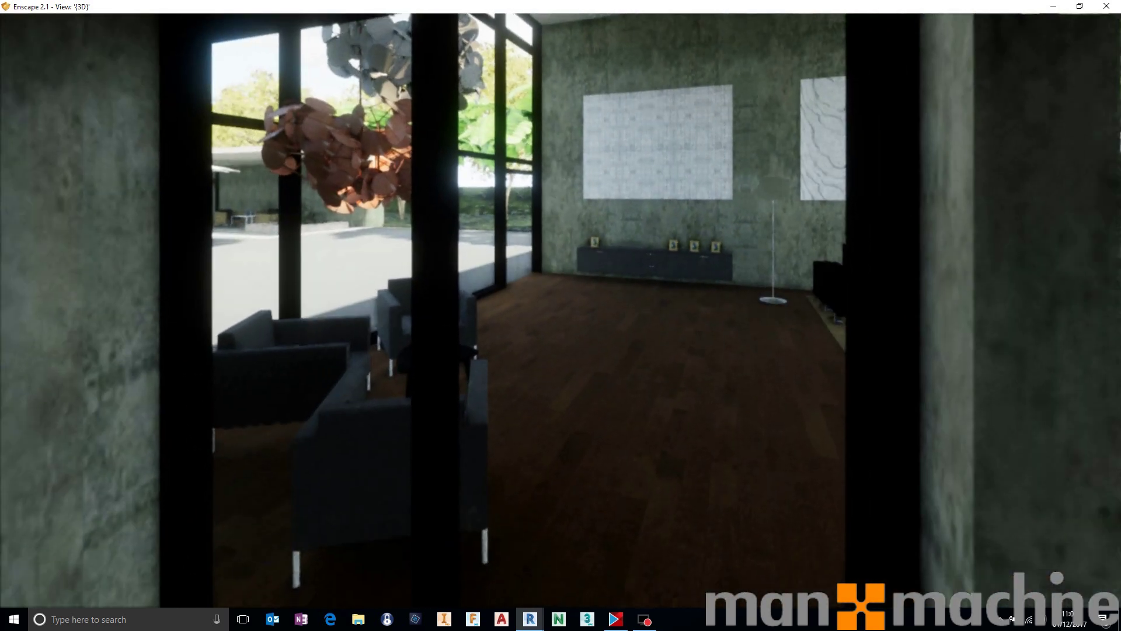
key(w)
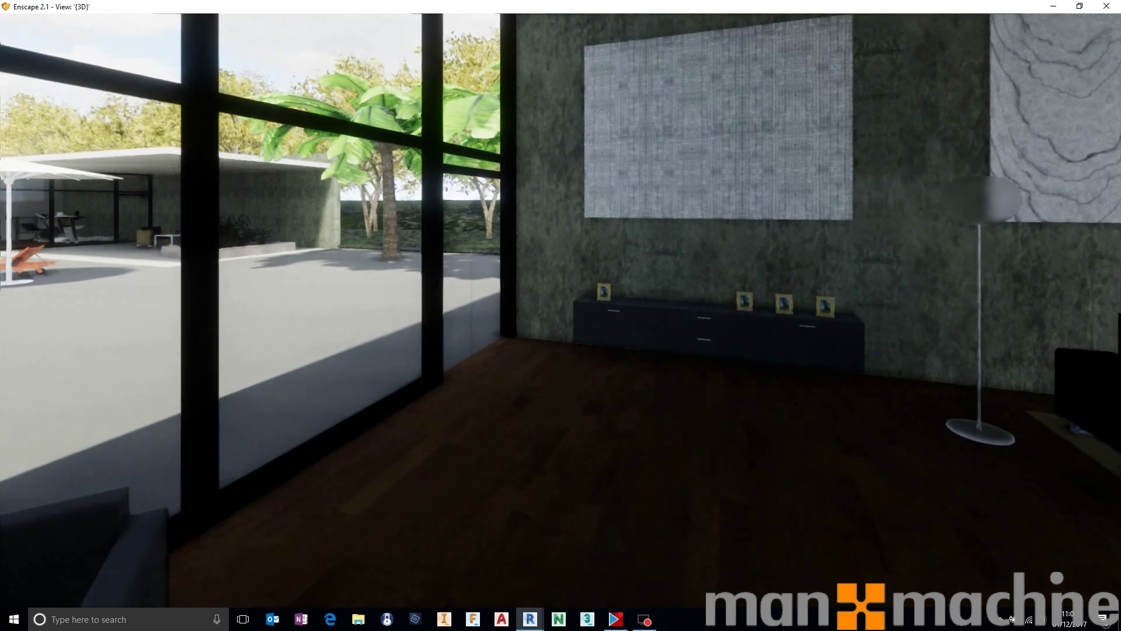
key(w)
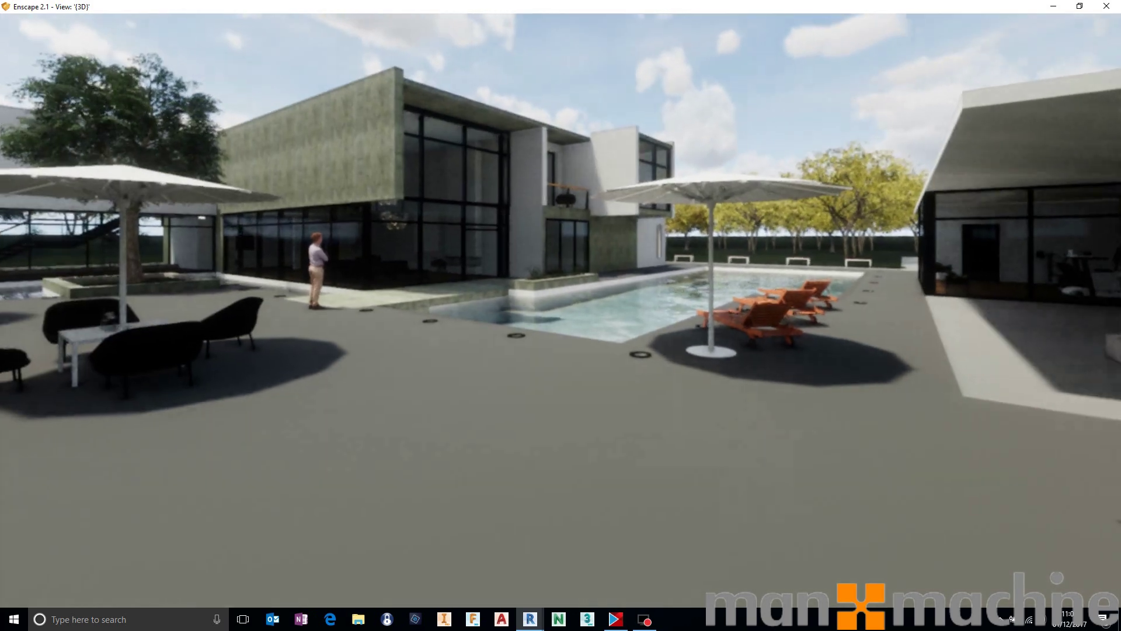
drag(802, 304, 809, 303)
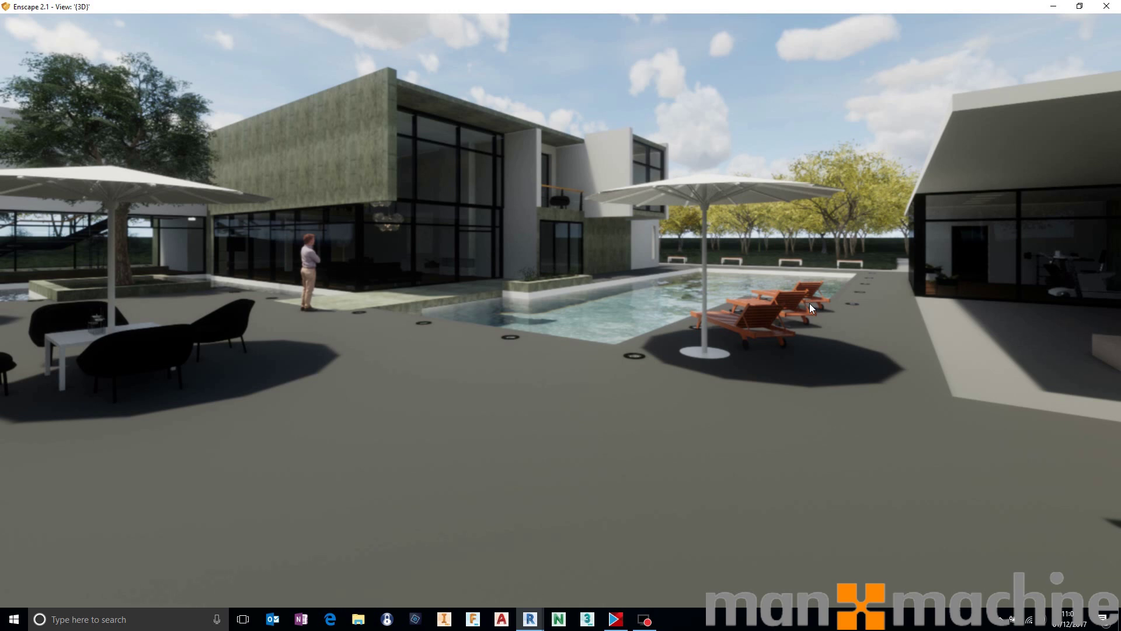
- Switch to Revit to open the Enscape settings, and return to the rendered view with the settings window over it
key(alt+Tab)
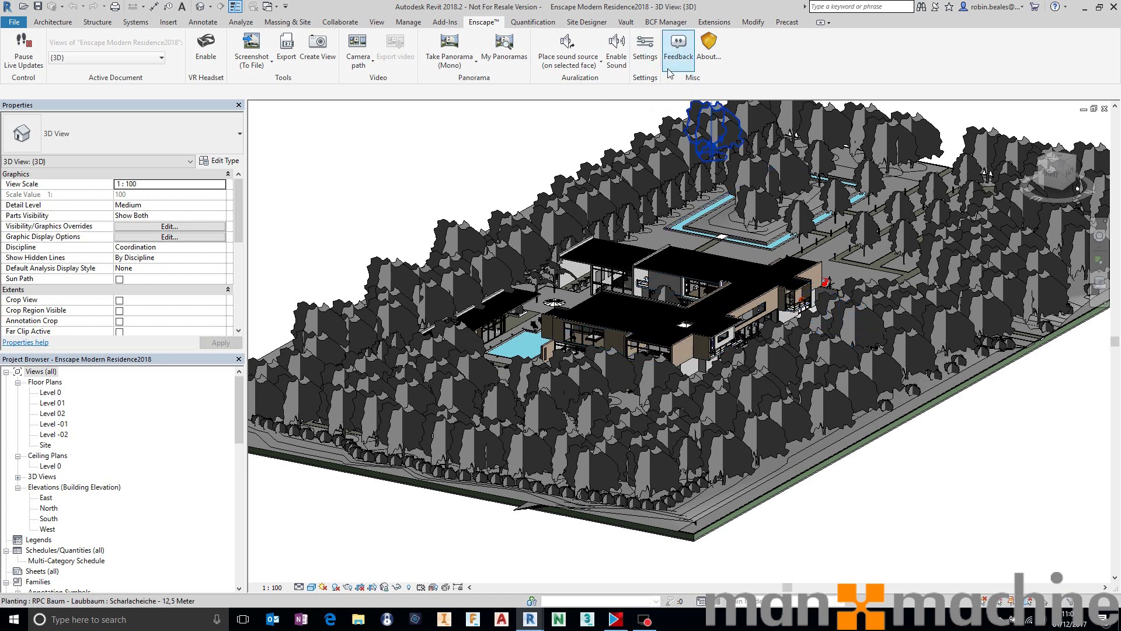
click(646, 51)
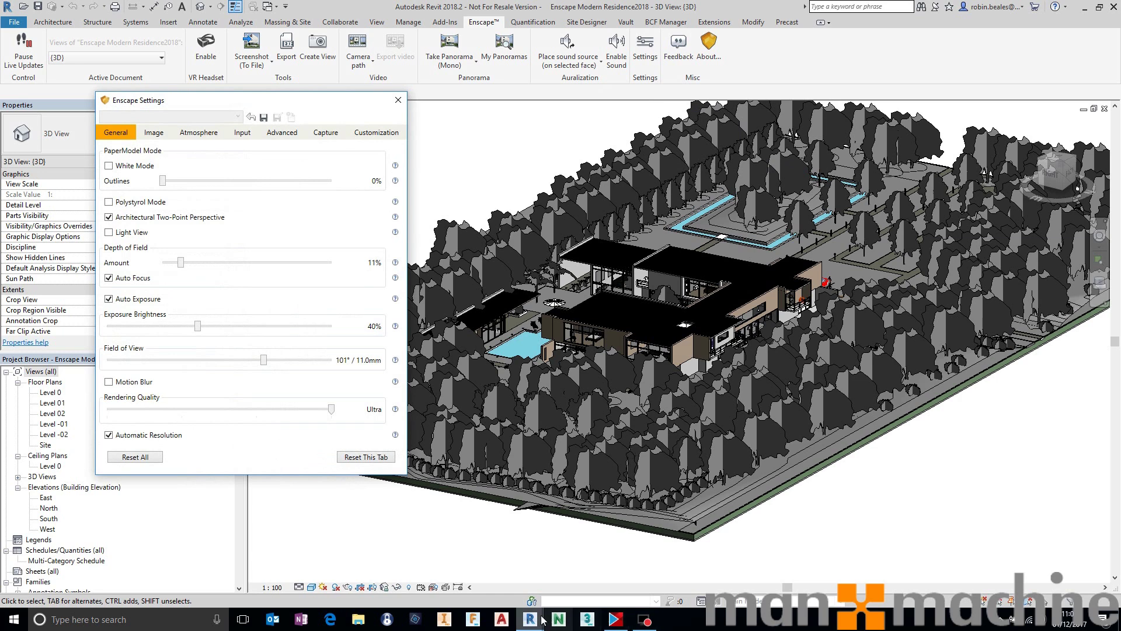
mouse_move(530, 620)
click(593, 562)
drag(278, 105, 282, 182)
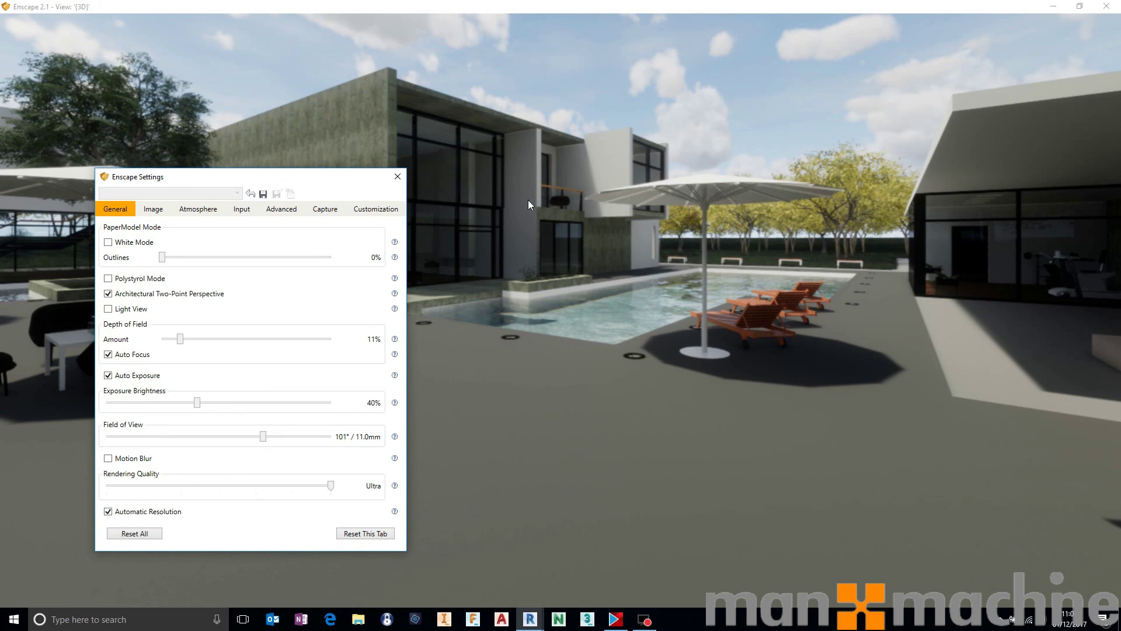
- Preview White Mode with 16% outlines and Polystyrol Mode on the terrace view, switching each off again
click(108, 241)
drag(257, 178, 3, 561)
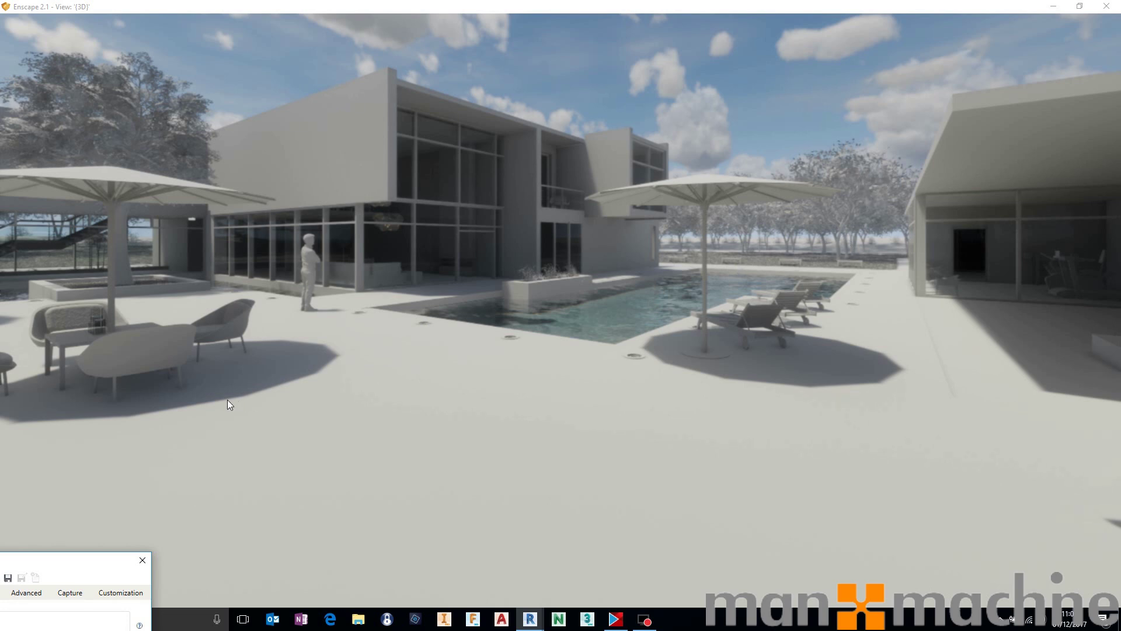
drag(98, 570, 358, 85)
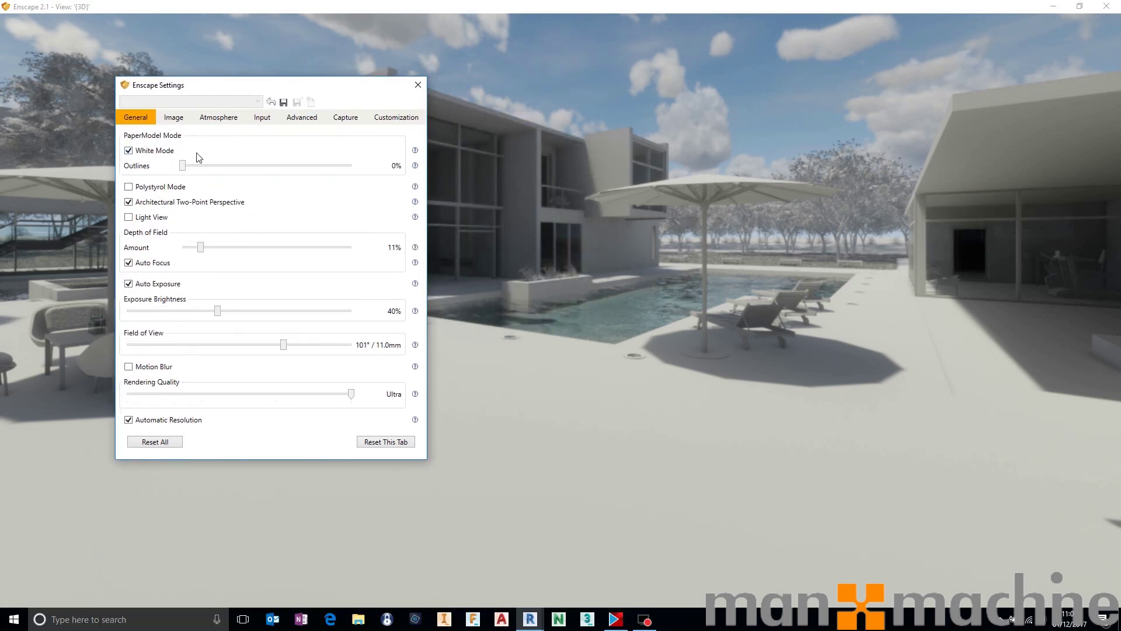
drag(182, 167, 211, 168)
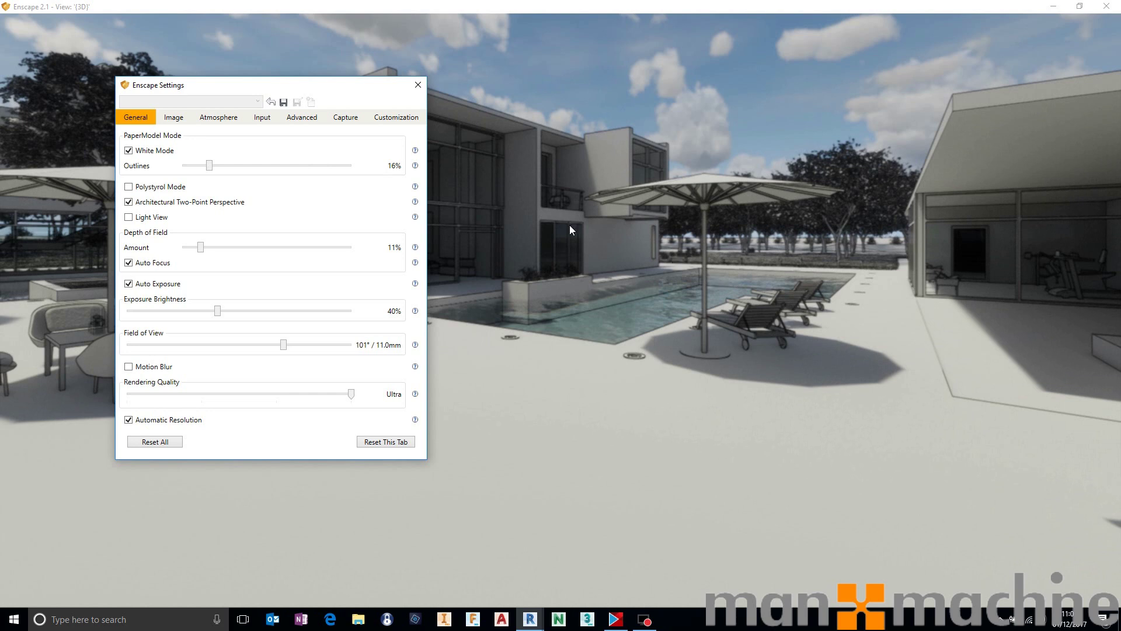
drag(207, 165, 141, 166)
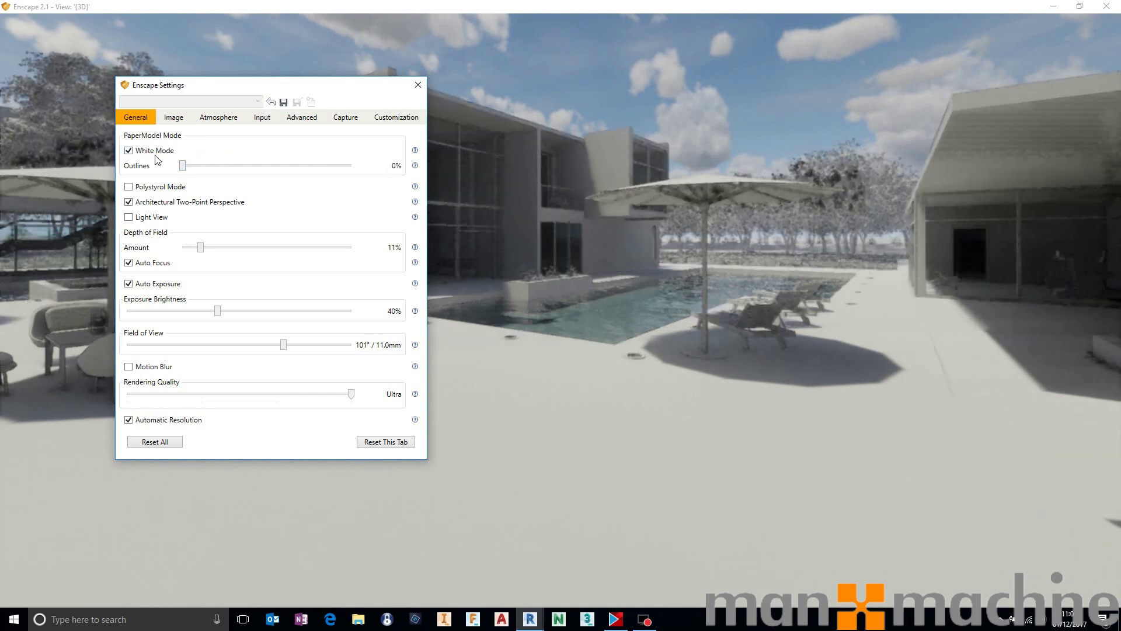
click(164, 155)
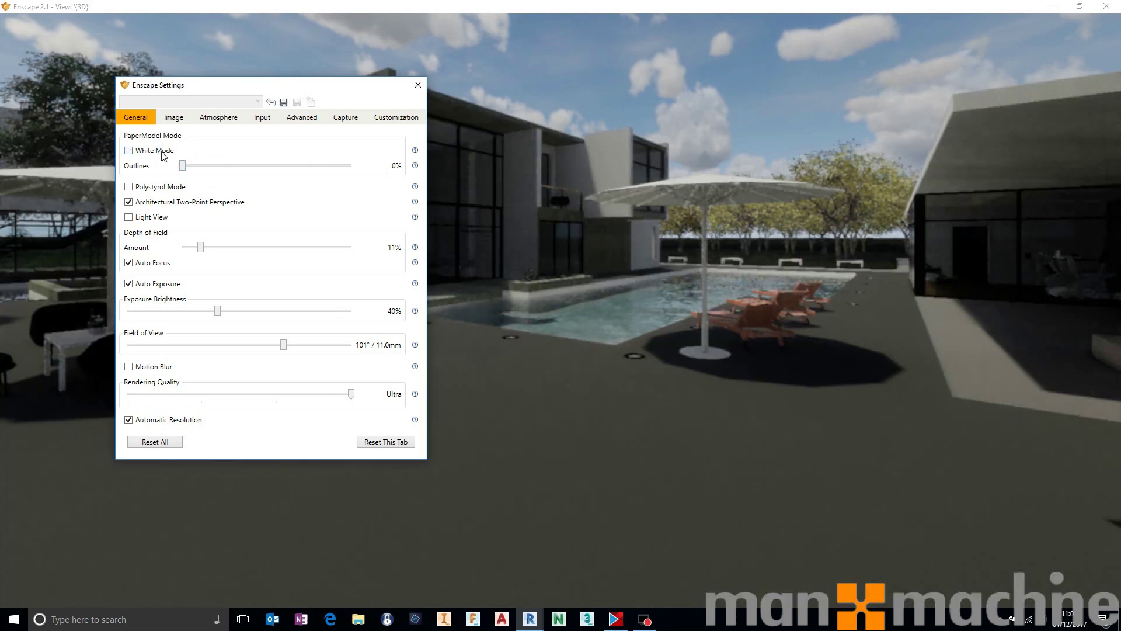
click(180, 188)
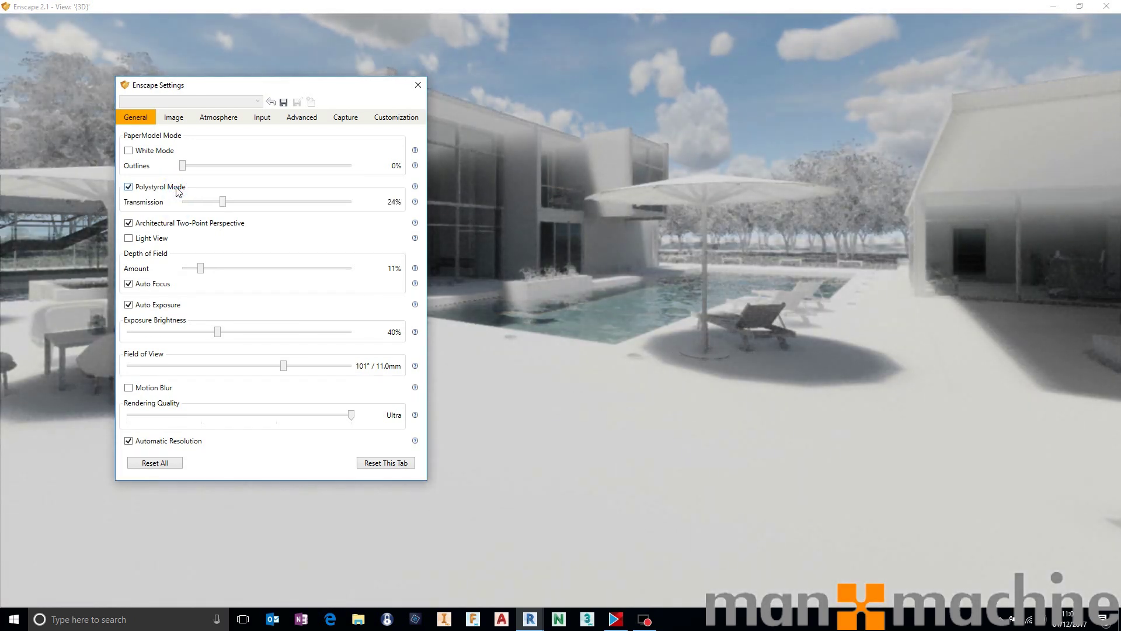
click(178, 190)
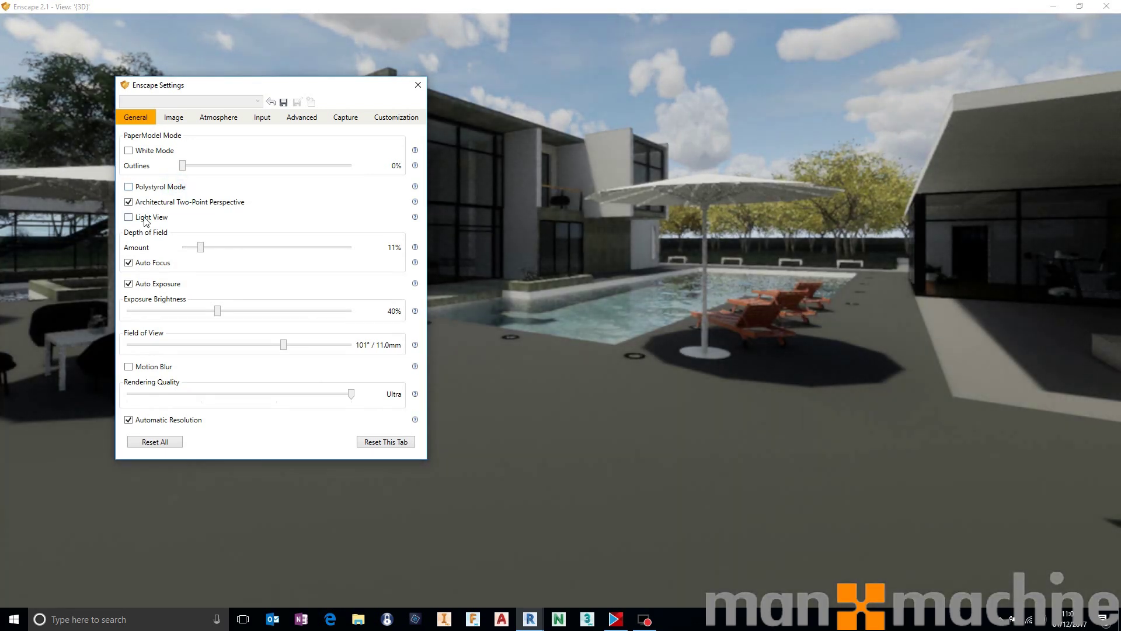
- Examine the terrace in Light View while shifting the time of day to 14:00, and switch Light View off
click(145, 220)
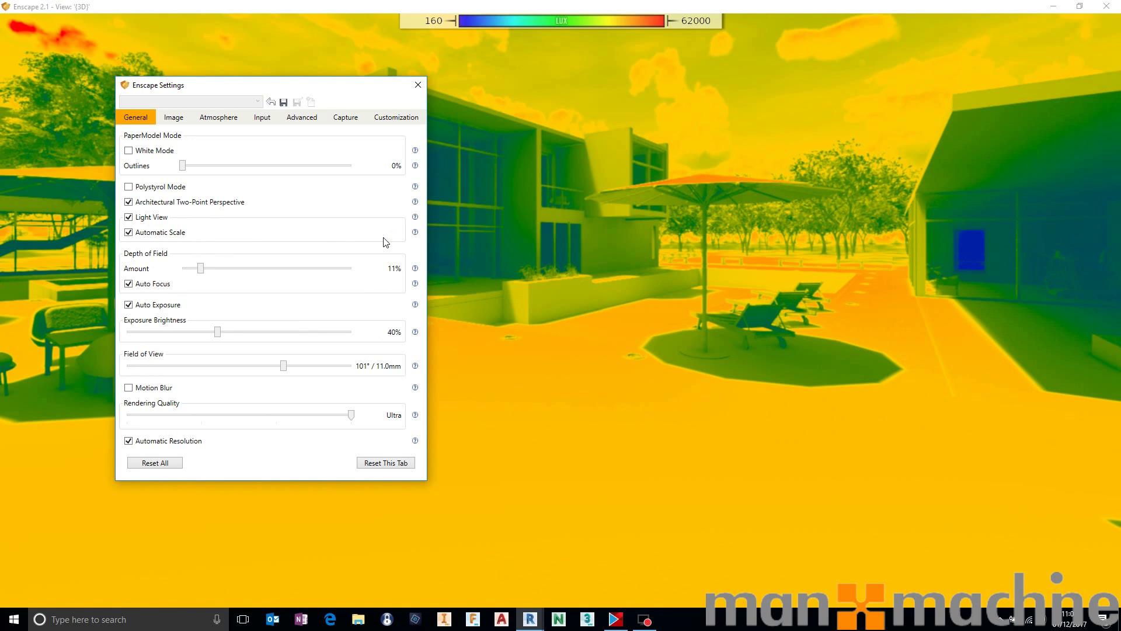
drag(762, 327, 716, 370)
mouse_move(716, 370)
shift+right_down()
mouse_move(894, 370)
mouse_move(736, 370)
shift+right_up()
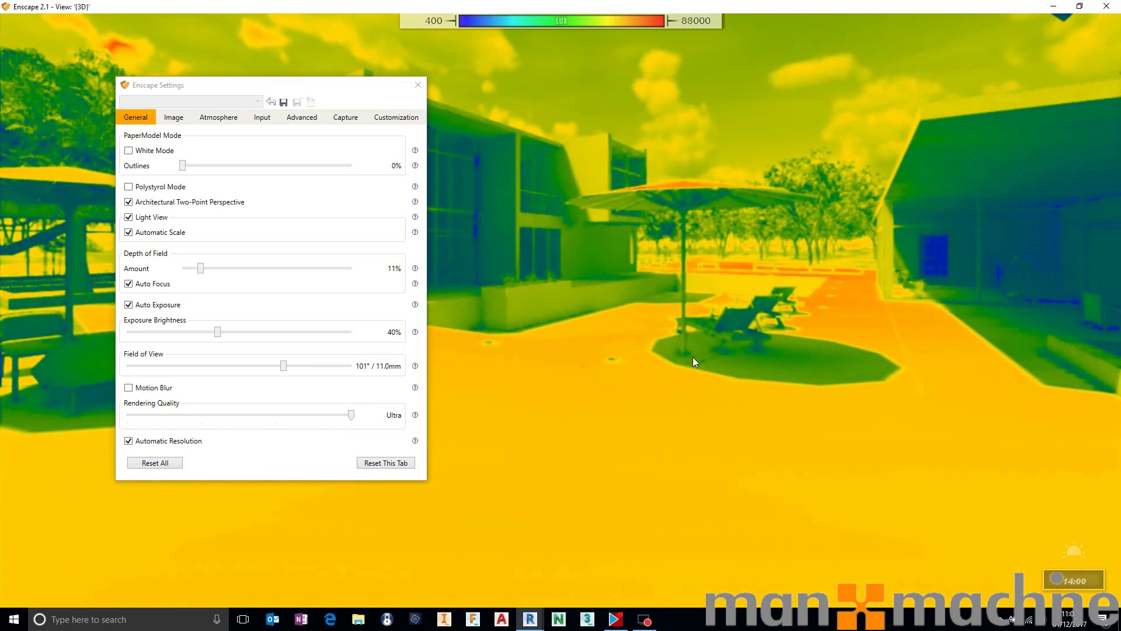
click(150, 217)
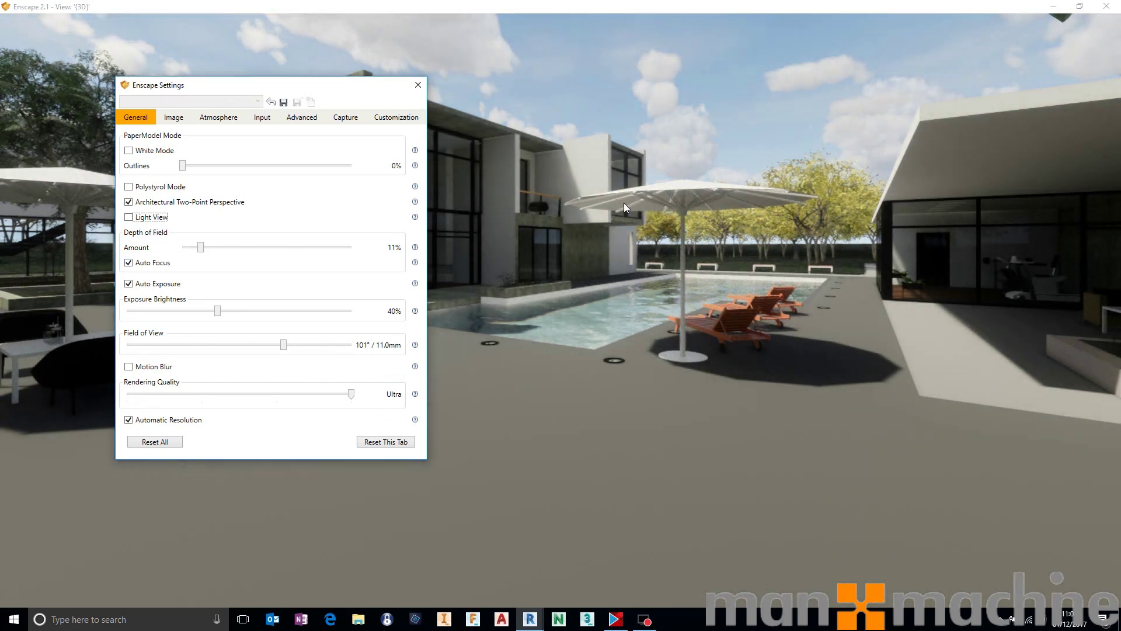
- Turn off Auto Focus, reduce the depth of field to 0% and widen the field of view to 104°
click(142, 264)
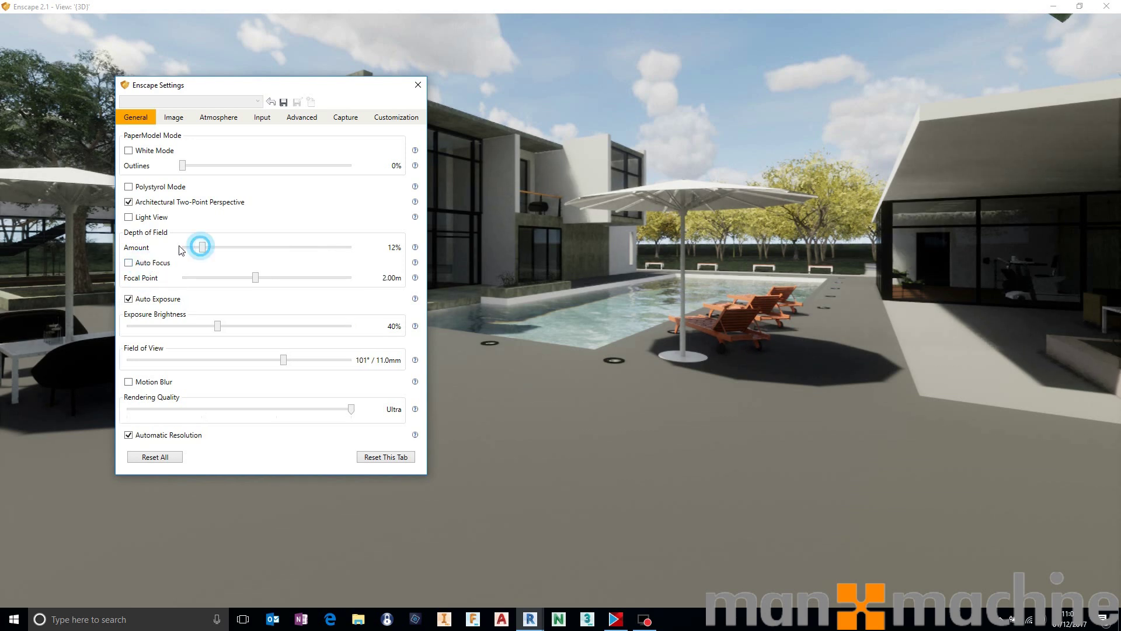
drag(204, 248, 146, 254)
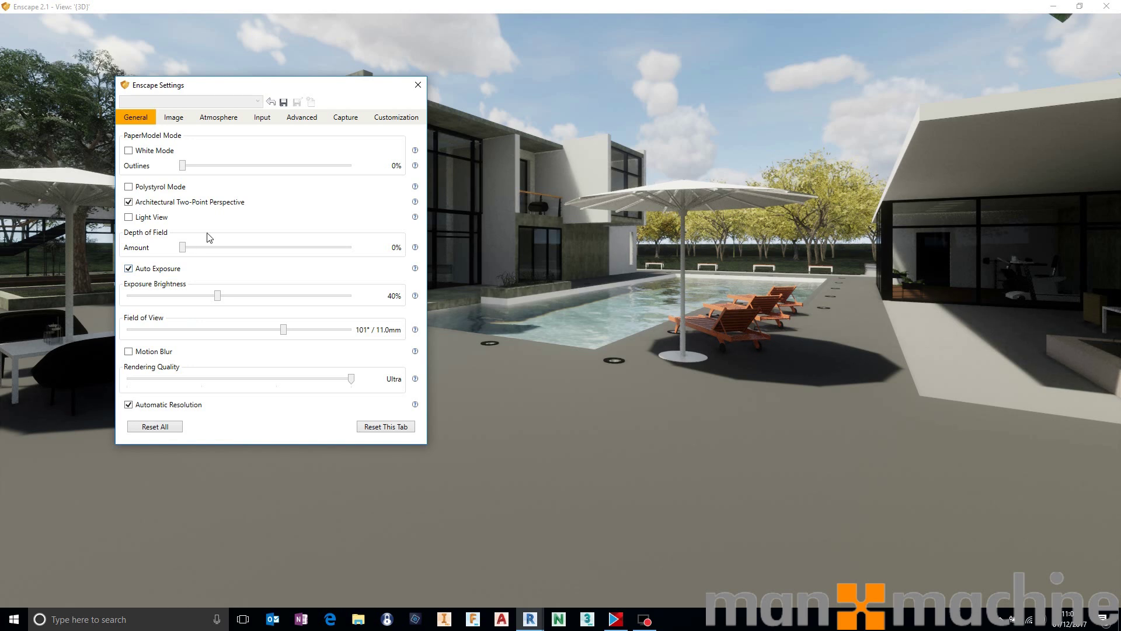
drag(278, 332, 290, 332)
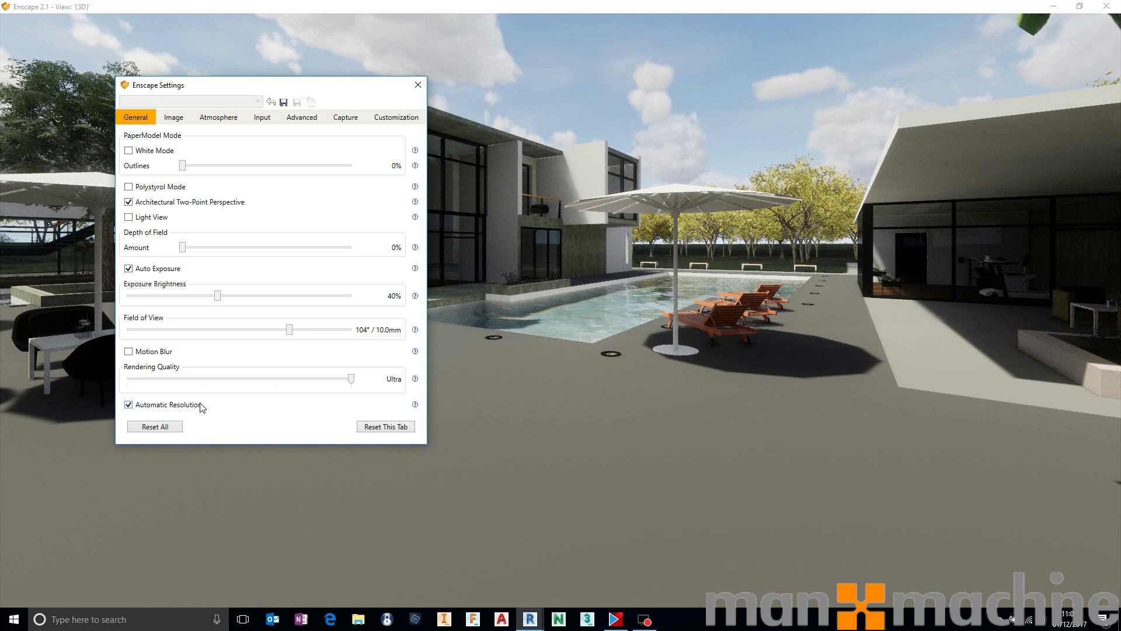
- Adjust the image settings to 143% contrast, 79% saturation and a color temperature of 9342K
click(174, 117)
drag(212, 151, 181, 150)
drag(240, 182, 257, 217)
drag(200, 184, 255, 152)
- Set the image bloom to 25% and the ambient brightness to 88%
click(162, 255)
mouse_move(164, 255)
mouse_down()
mouse_move(305, 251)
mouse_move(186, 252)
mouse_up()
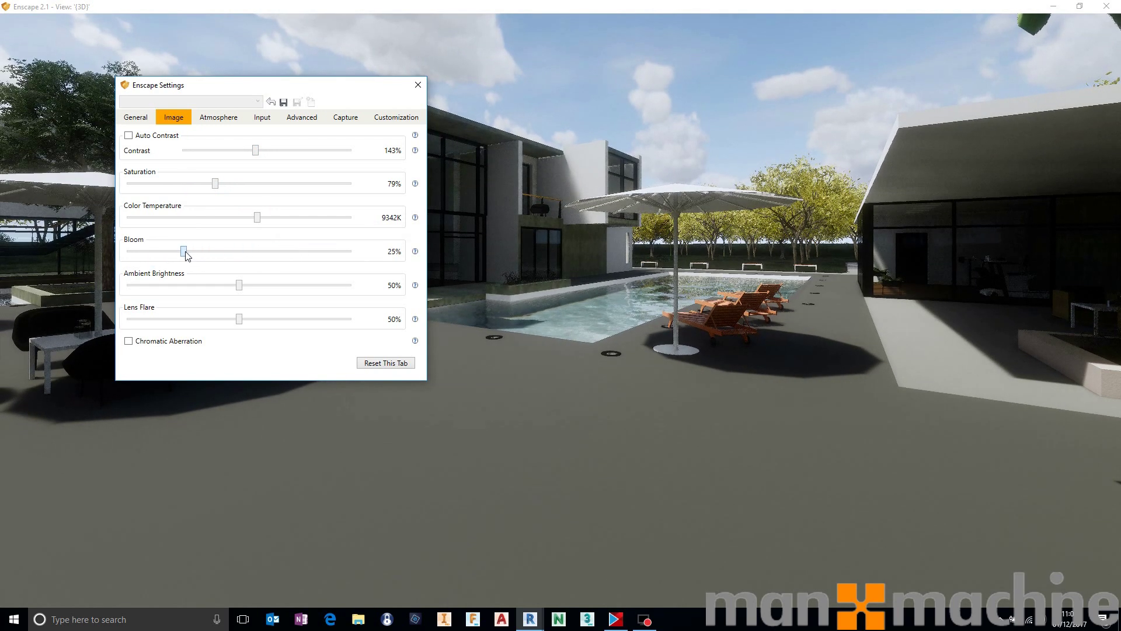
drag(240, 286, 326, 289)
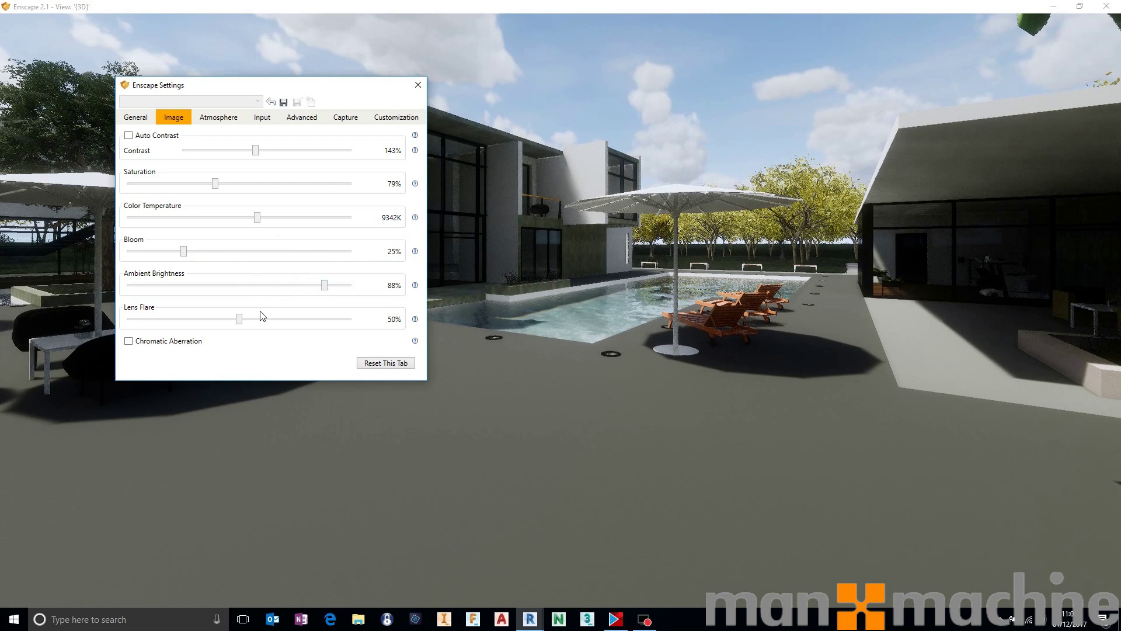
- Reduce the image lens flare to 31%
drag(239, 320, 198, 324)
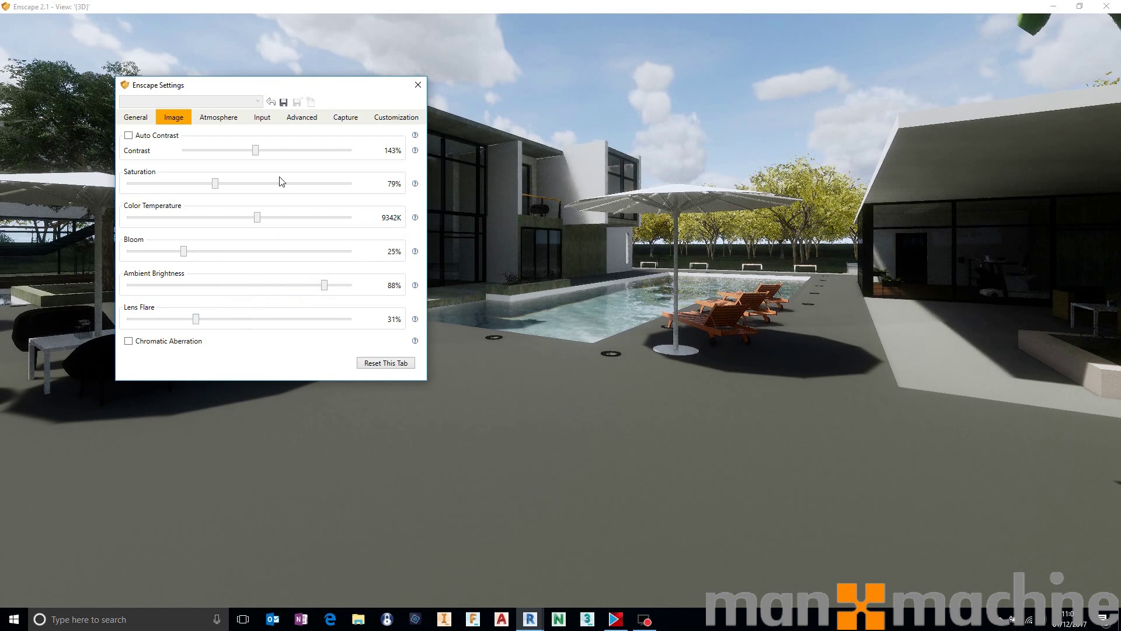
- Set the fog atmosphere to 12% and clouds to 22% density, 66% variety, 87% cirrus, 22 contrails, 1747m longitude and 4758m latitude
click(223, 118)
drag(216, 222, 202, 223)
drag(266, 255, 220, 255)
drag(352, 269, 327, 290)
drag(193, 298, 263, 330)
- Set the sky orb brightness to 87% for the sun and 234% for the stars and moon
mouse_move(244, 366)
mouse_down()
mouse_move(277, 366)
mouse_move(222, 365)
mouse_up()
drag(239, 380, 314, 380)
mouse_move(221, 367)
mouse_down()
mouse_move(141, 368)
mouse_move(211, 366)
mouse_up()
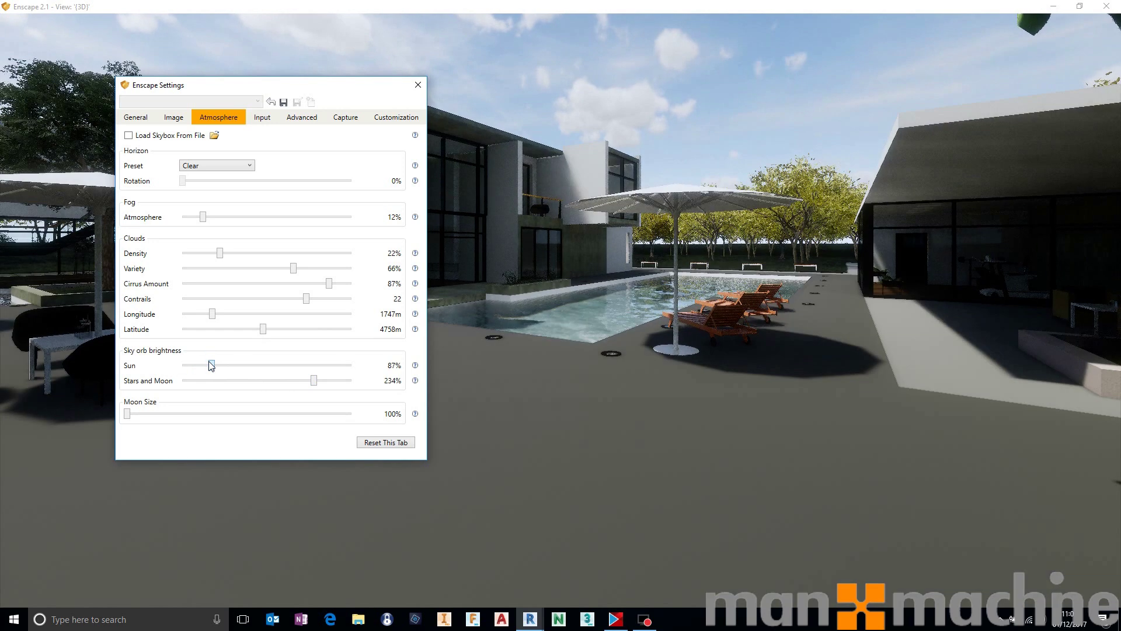
- Shift the time of day to night and examine the night sky above the terrace and pool
drag(676, 327, 765, 339)
shift+right_drag(765, 339, 634, 285)
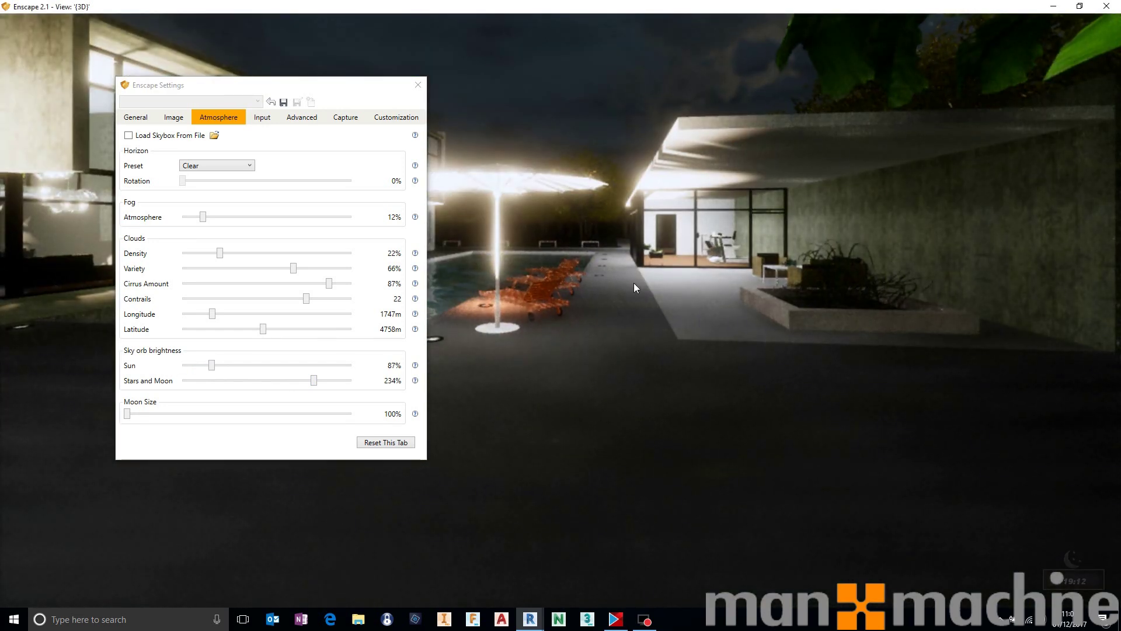
drag(570, 240, 544, 169)
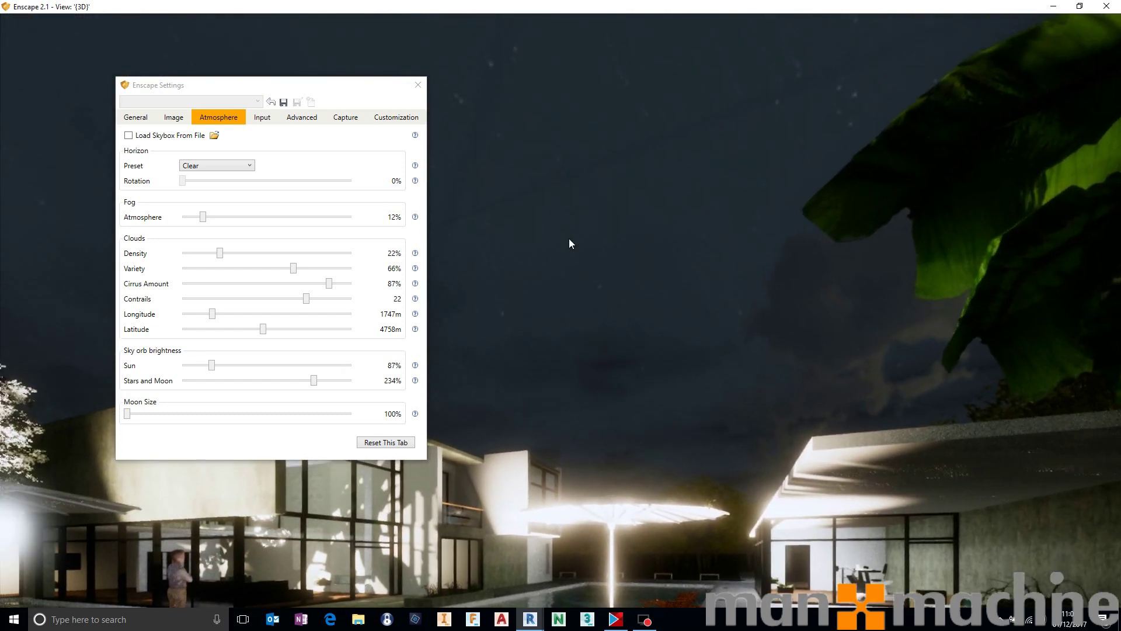
drag(689, 181, 7, 215)
drag(771, 122, 705, 162)
- Reset the Atmosphere settings and the Image settings to their defaults
click(385, 444)
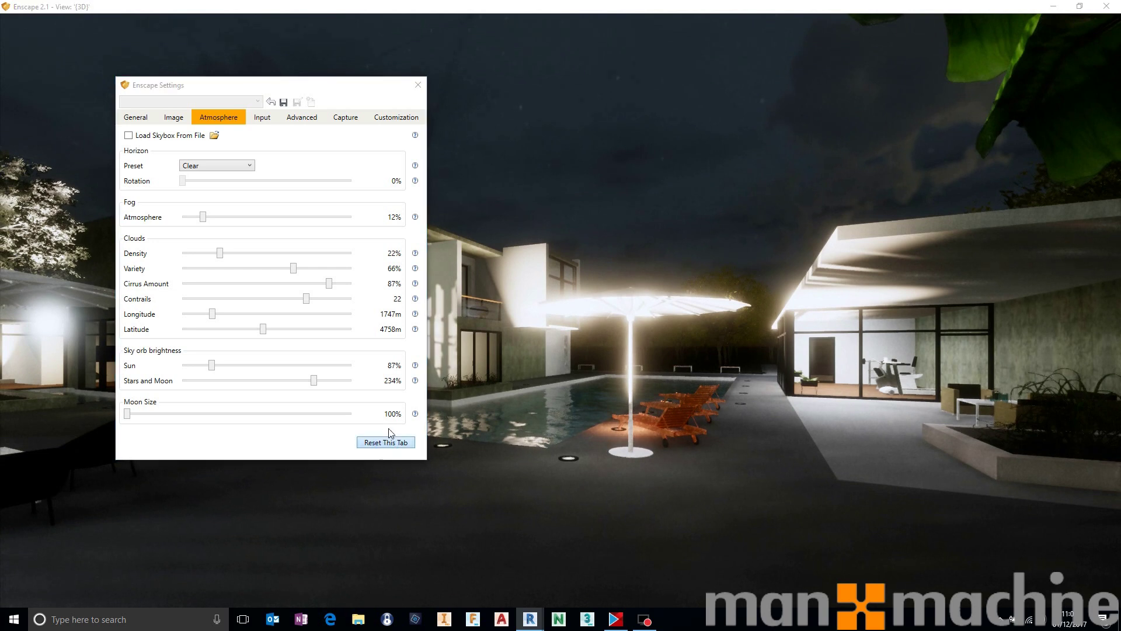
click(296, 297)
click(169, 116)
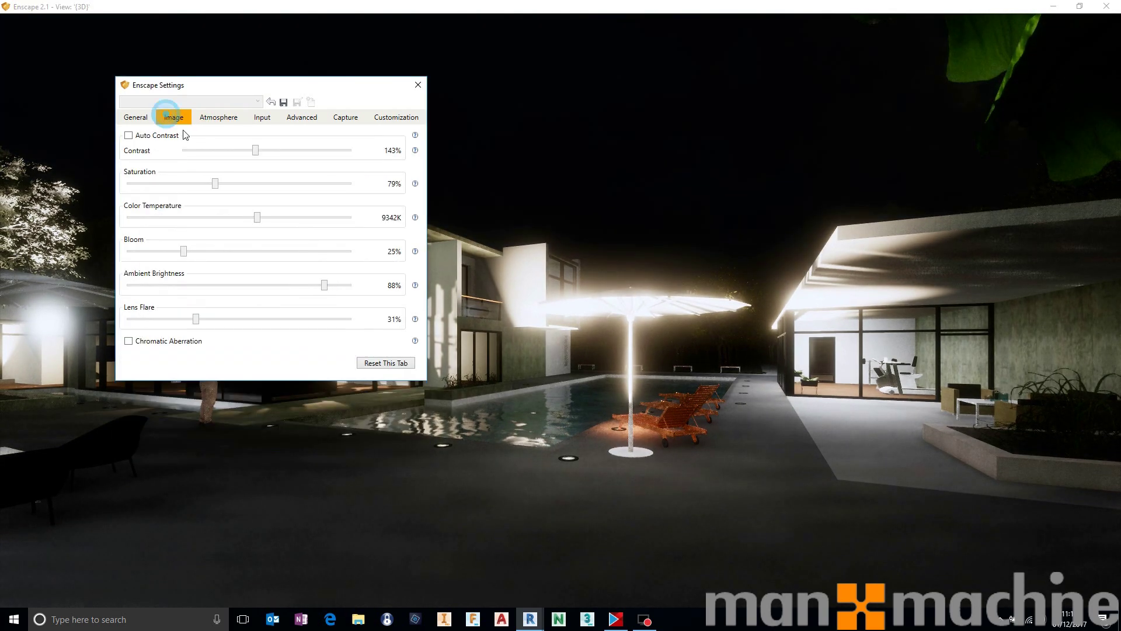
click(402, 364)
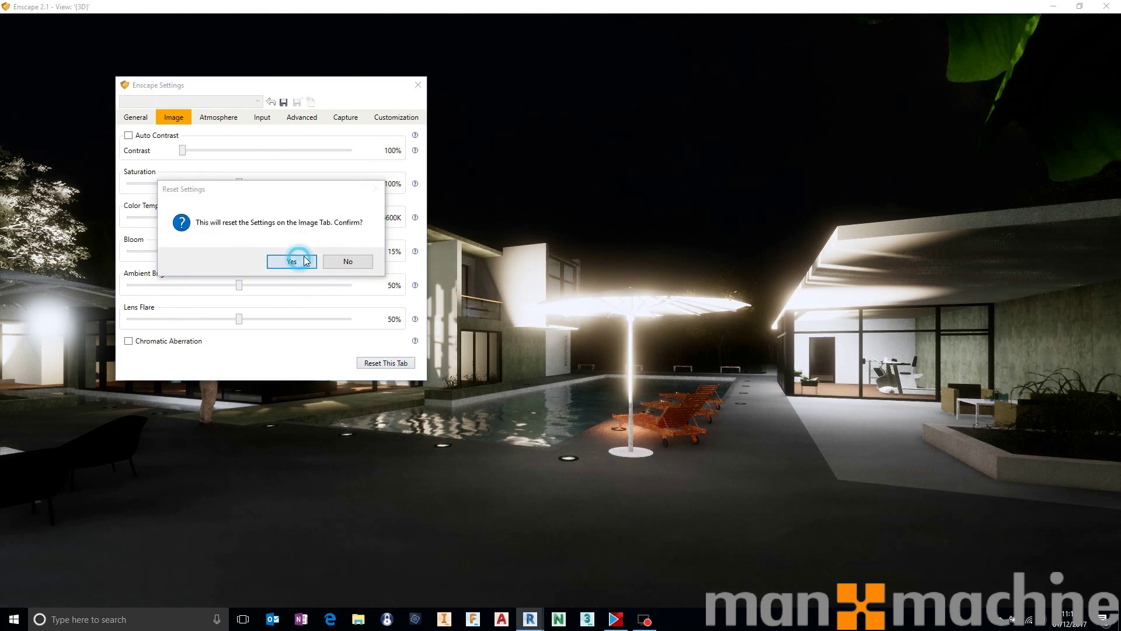
click(305, 261)
- Walk from the terrace into the house at night and examine the interior lighting beside the indoor pool
drag(540, 418, 344, 442)
key(w)
key(w)
key(w)
key(w)
key(w)
key(w)
key(w)
key(w)
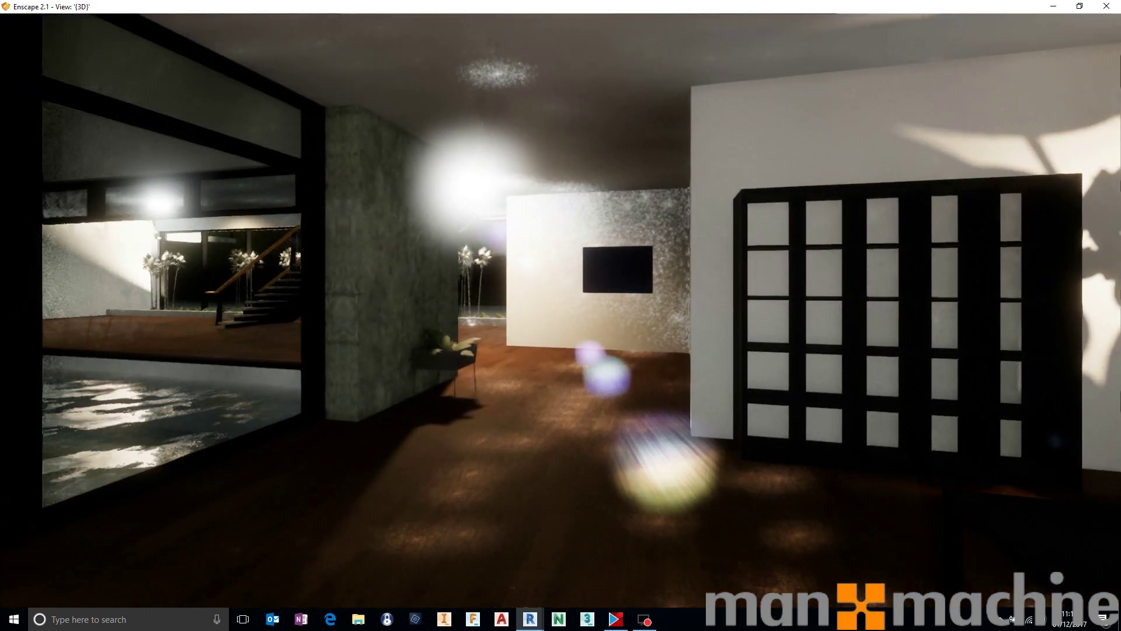
key(w)
- Shrink the Enscape window over Revit and walk past the pool to the foot of the staircase
click(1085, 9)
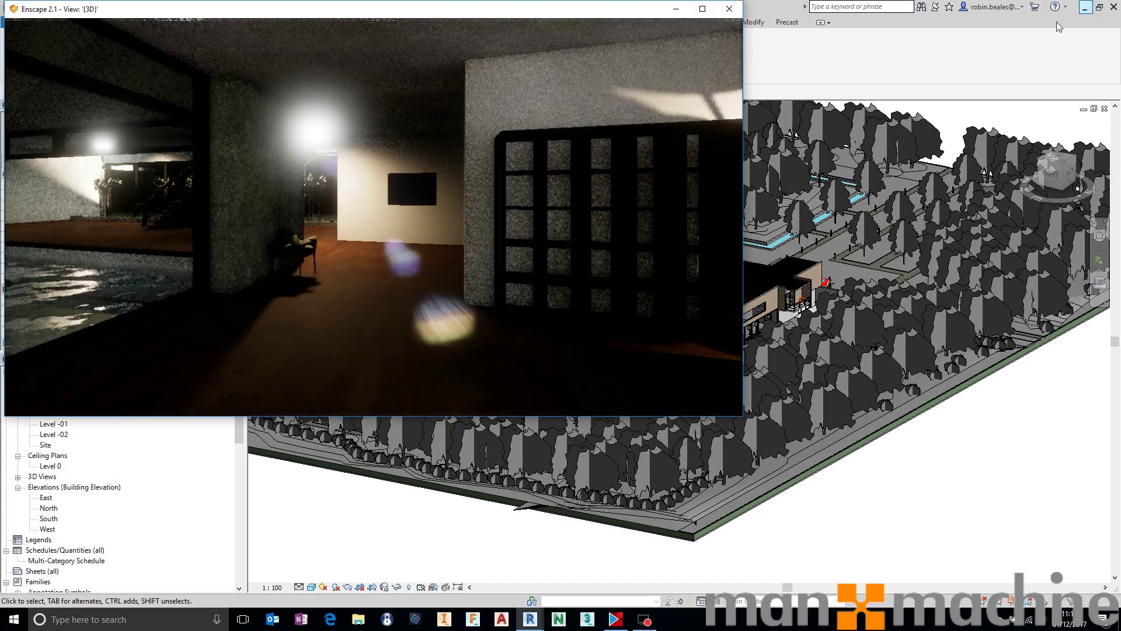
drag(320, 11, 401, 50)
key(w)
drag(496, 316, 409, 307)
key(w)
key(w)
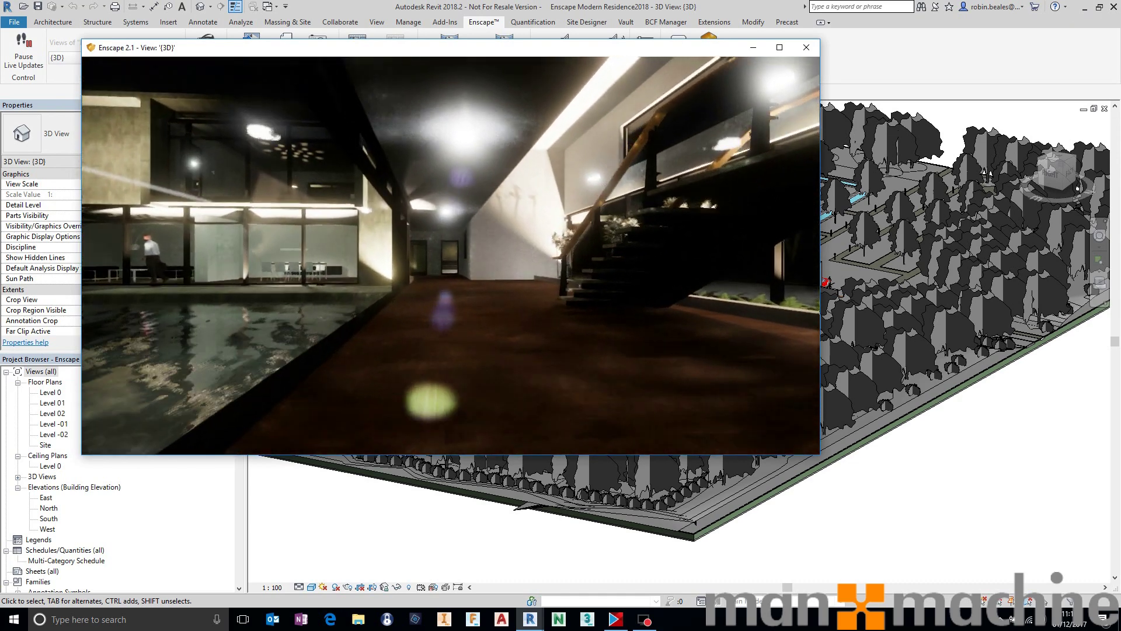
key(w)
drag(408, 307, 768, 304)
key(w)
key(w)
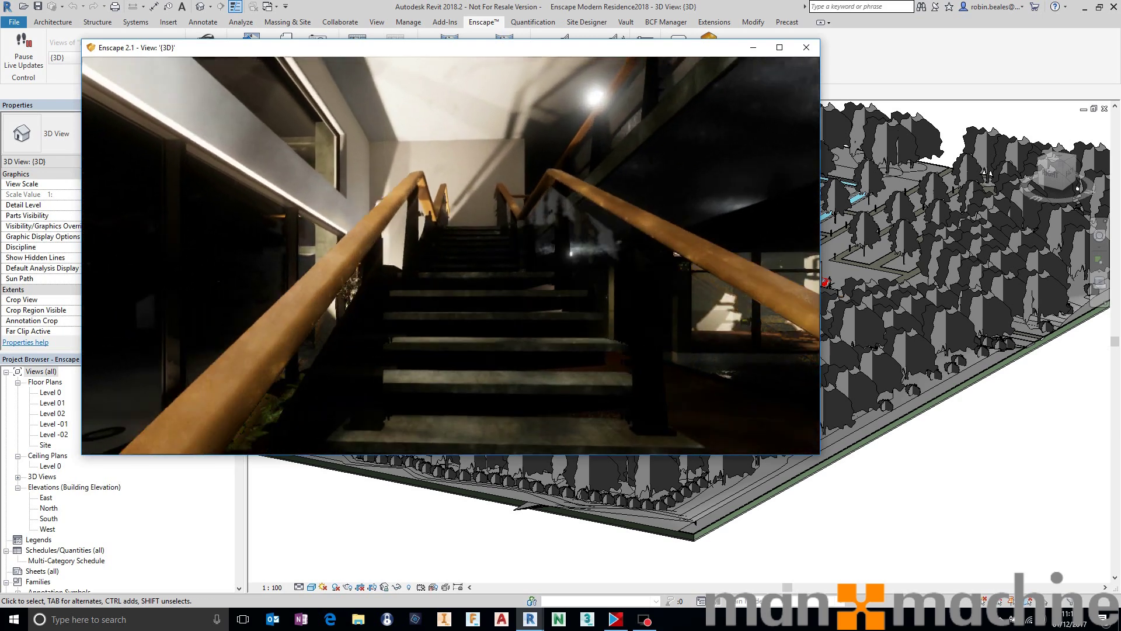
- Climb the staircase to the upper landing and look back along the corridor and balustrade
key(s)
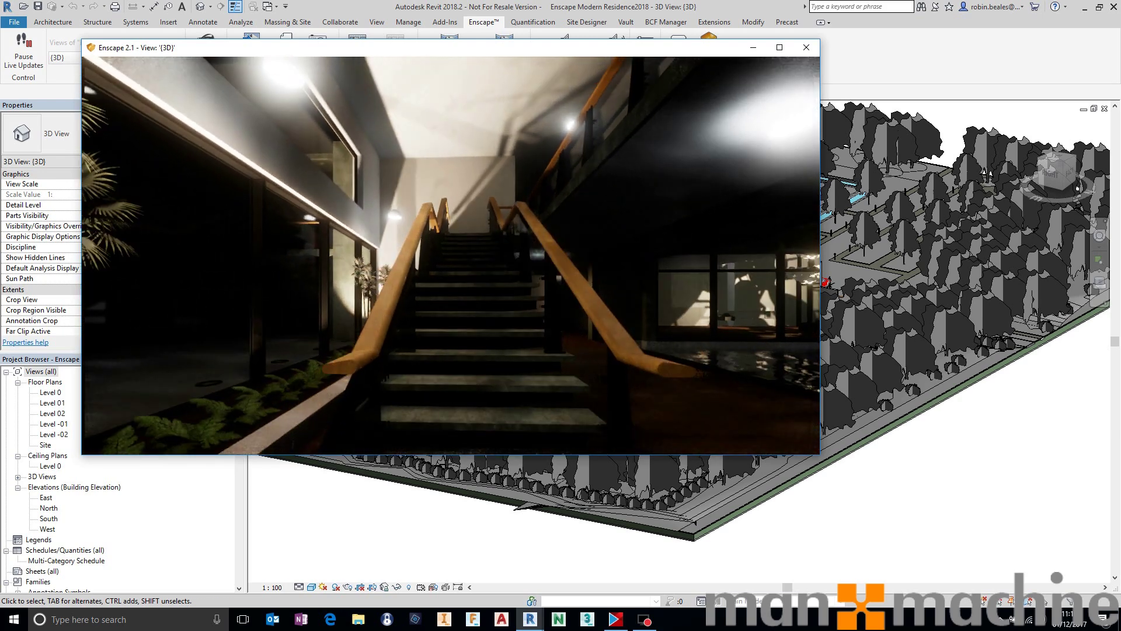
drag(496, 300, 499, 310)
key(w)
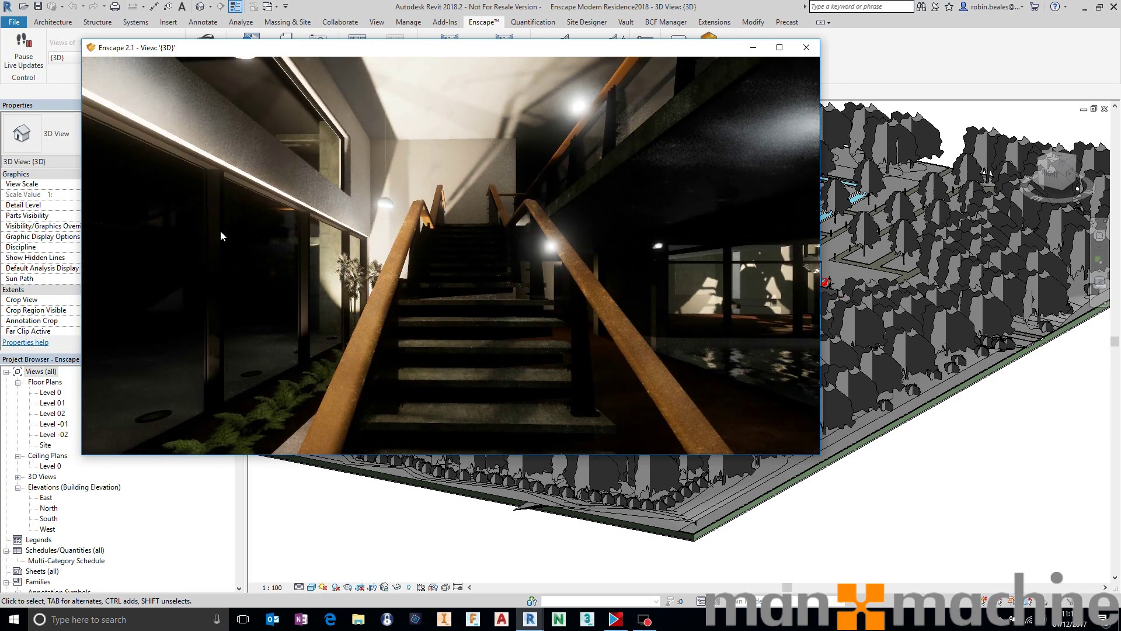
key(w)
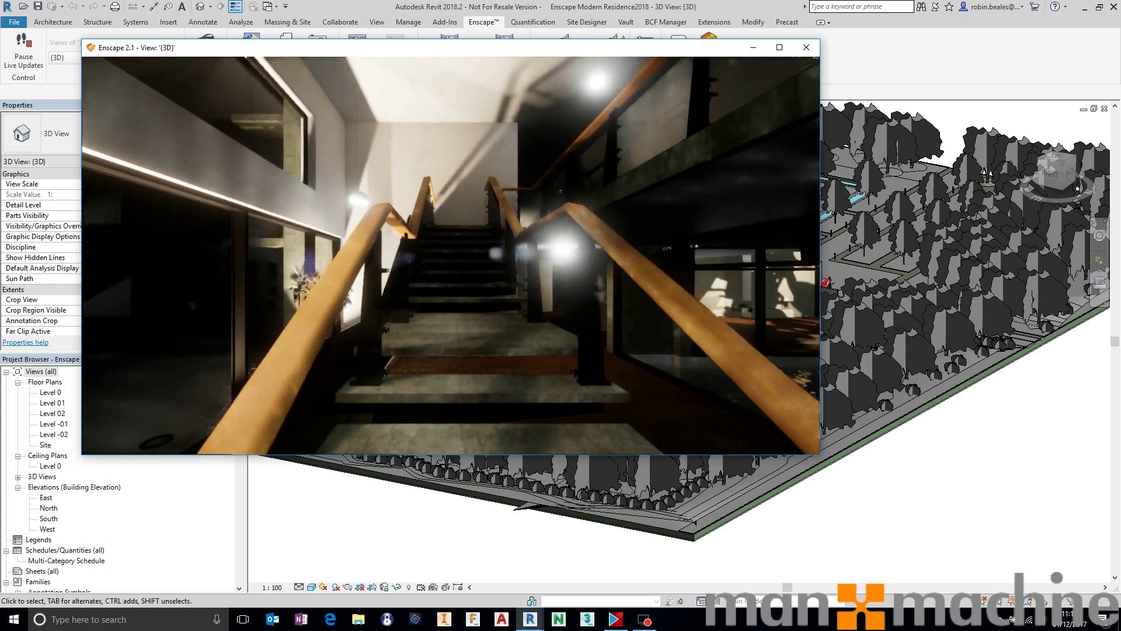
key(w)
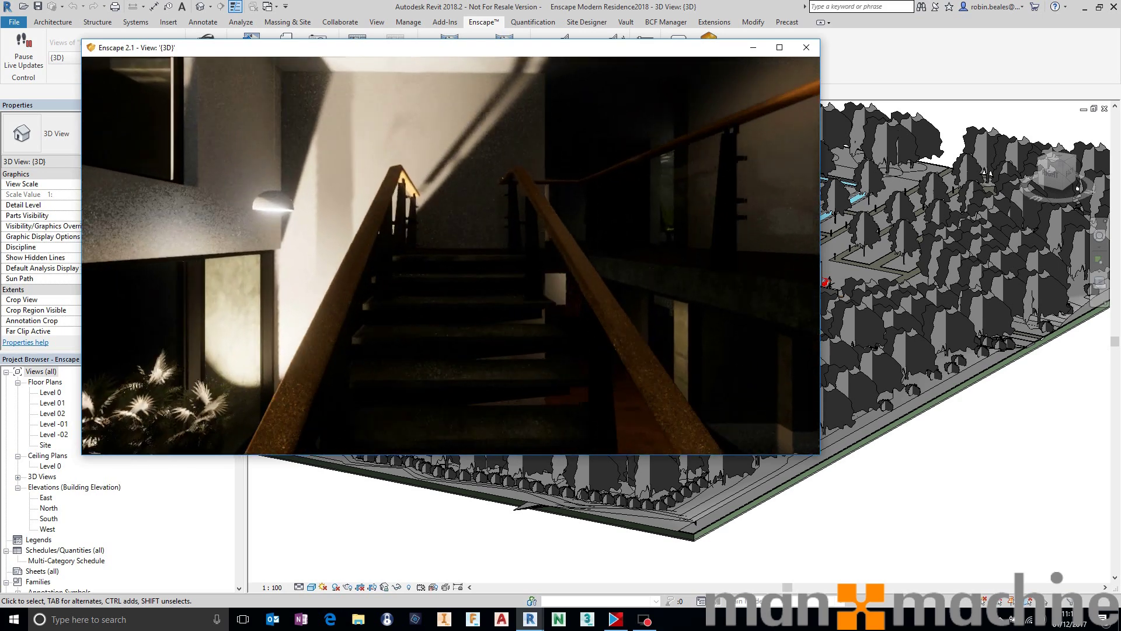
key(w)
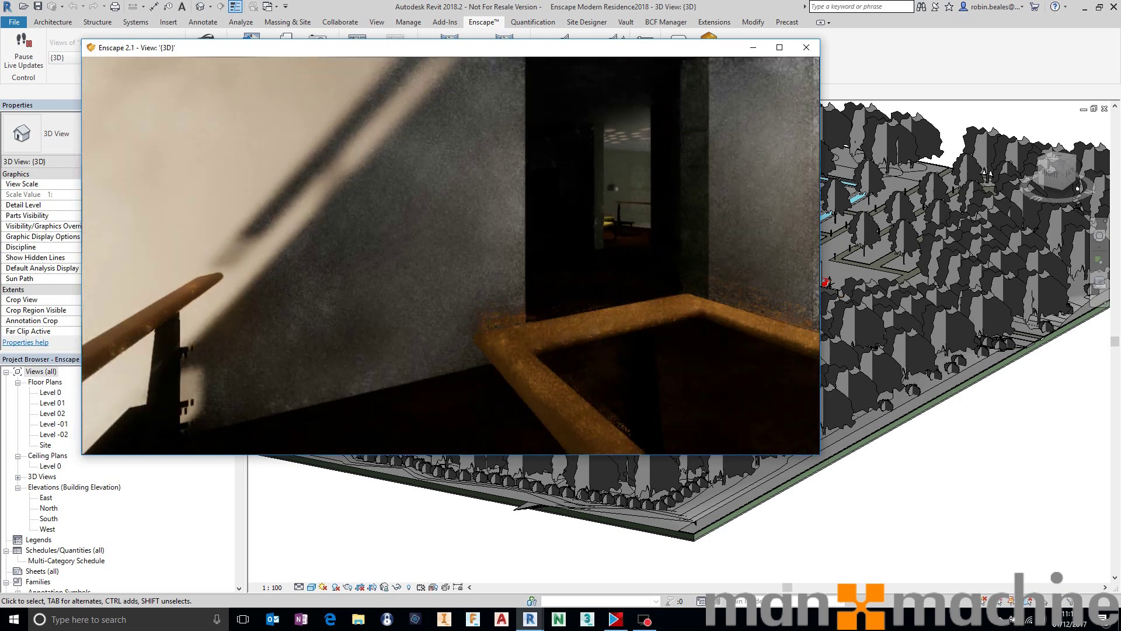
key(w)
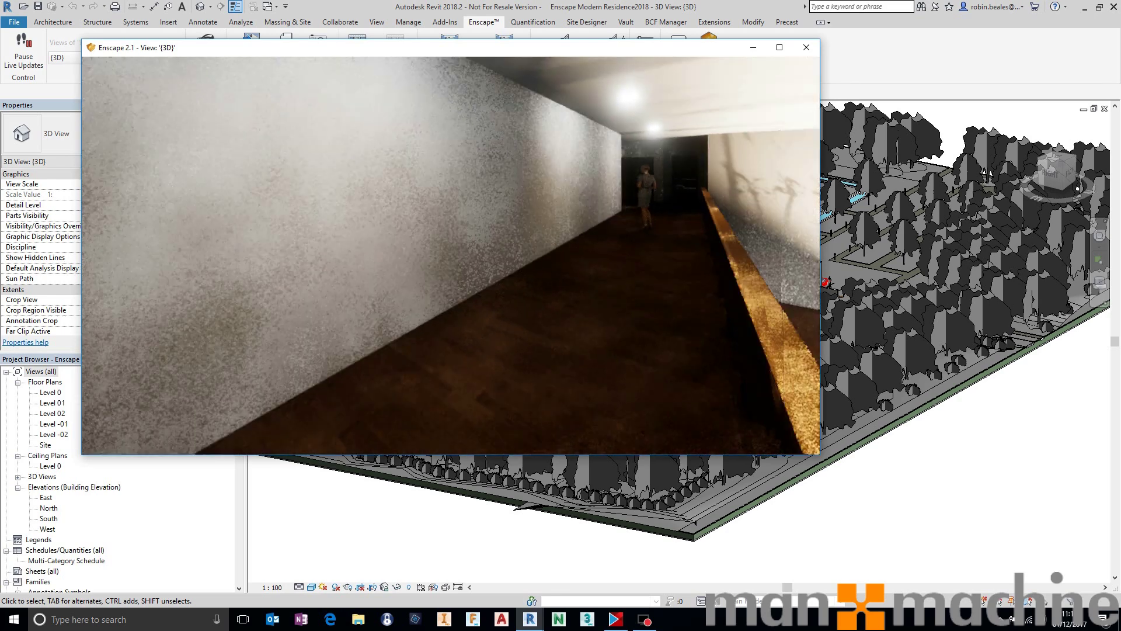
key(s)
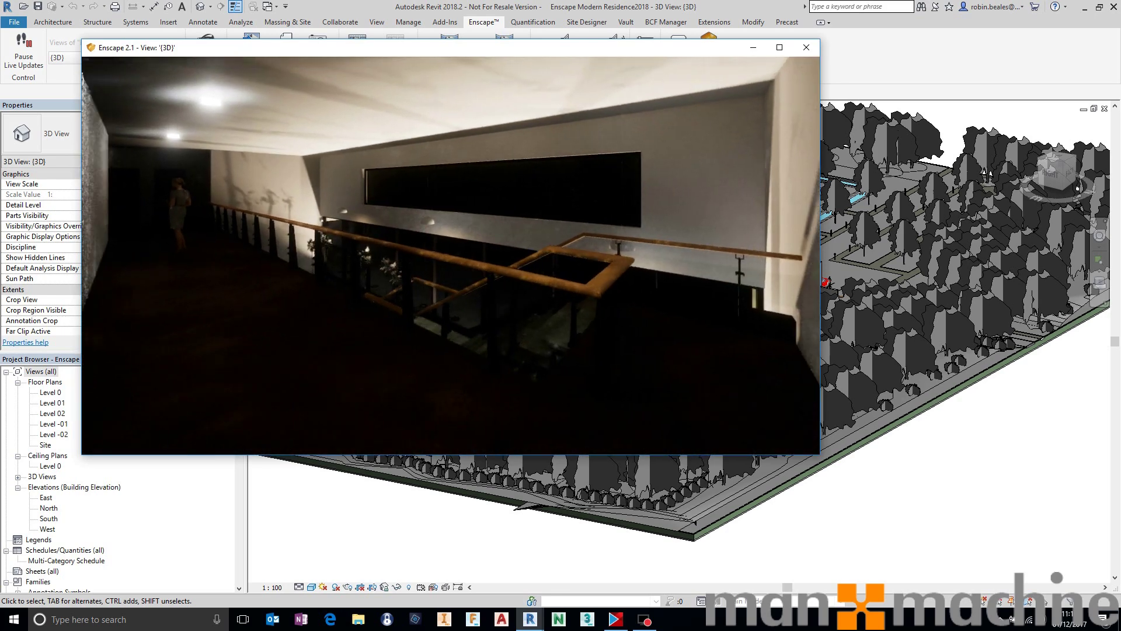
drag(607, 271, 540, 250)
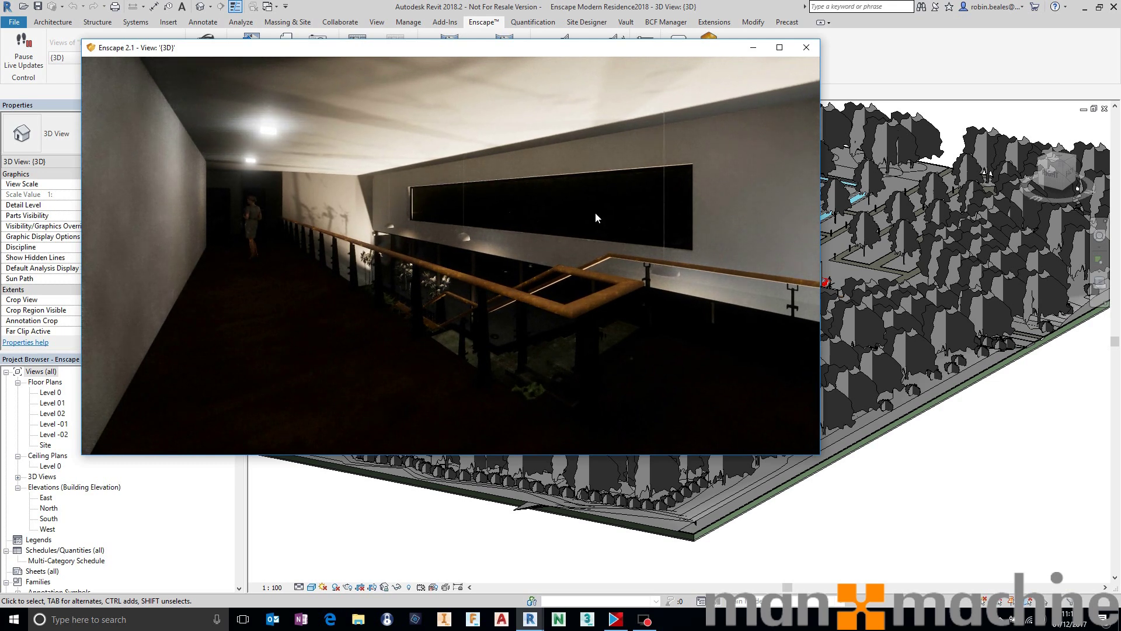
- Maximize the Enscape window and switch on Light View for the upper landing
click(779, 48)
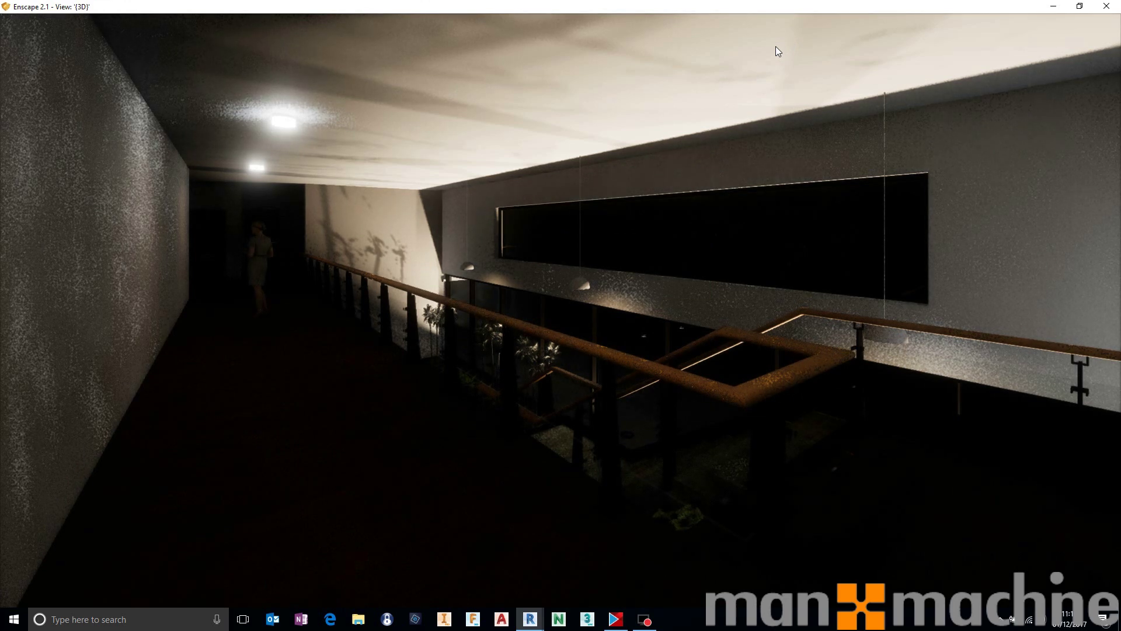
key(alt+Tab)
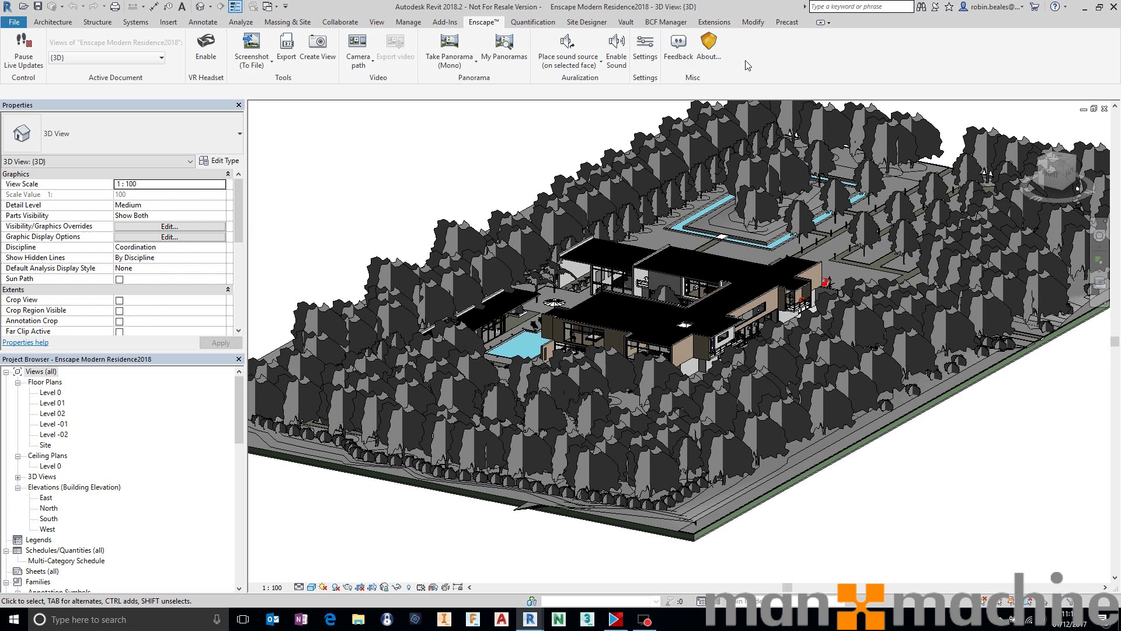
click(1085, 8)
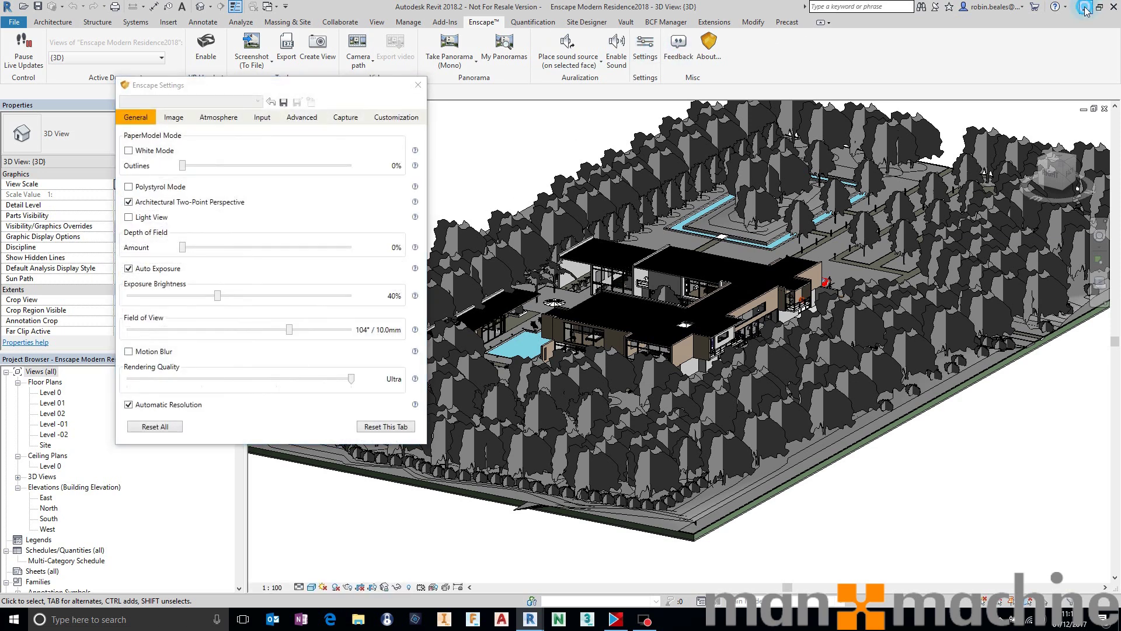
click(158, 221)
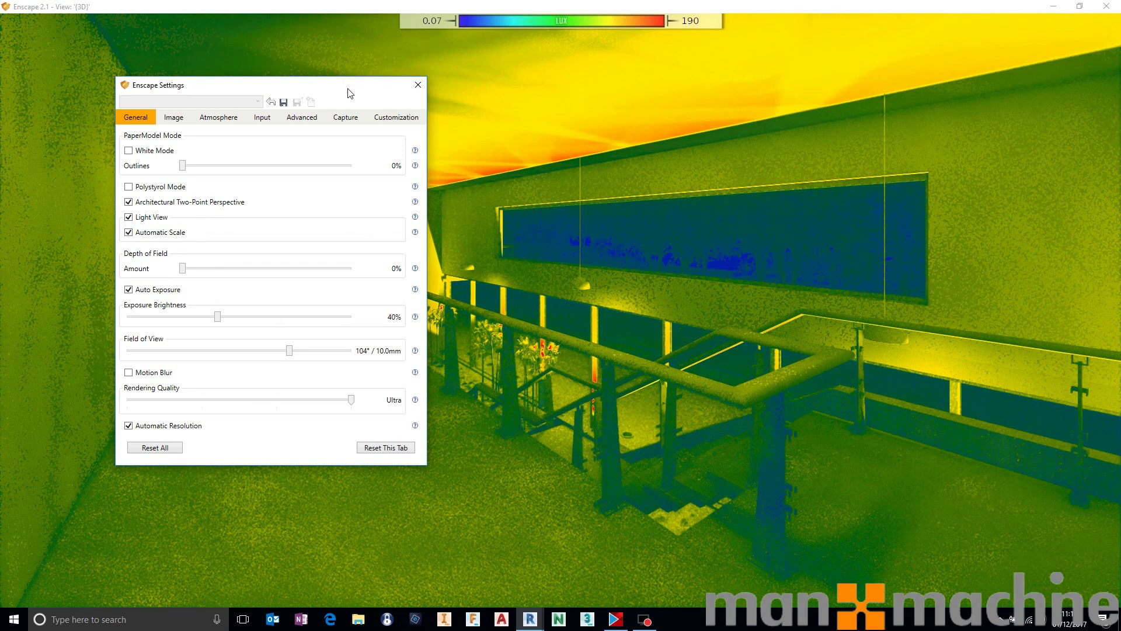
- Shift the time of day to daylight while viewing the landing's lux levels, and switch Light View off
click(910, 478)
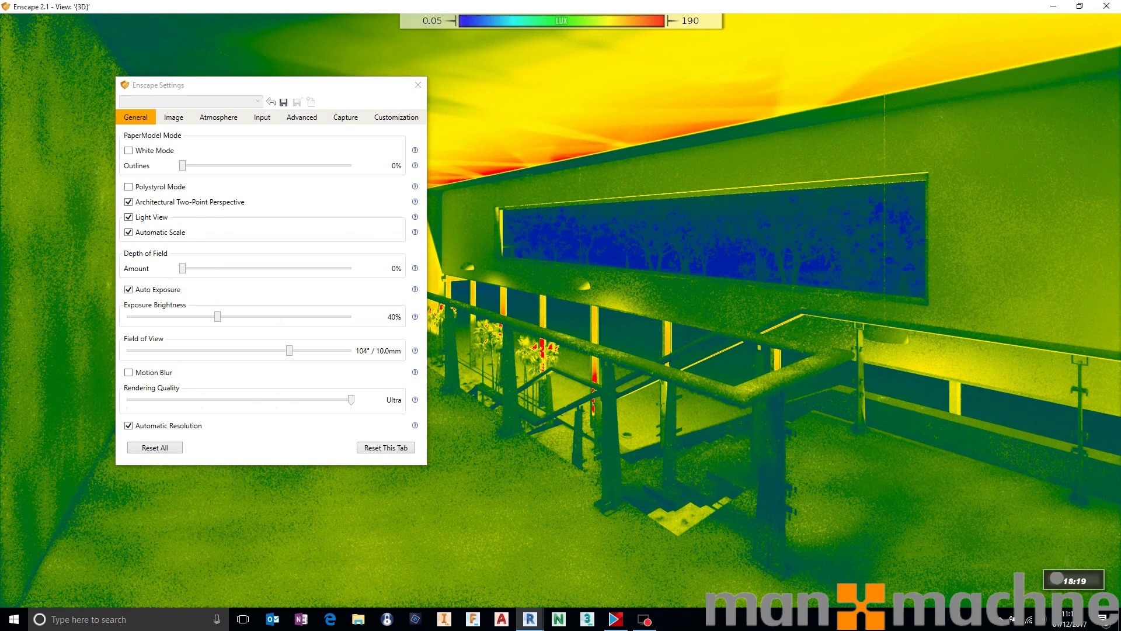
key(u)
shift+right_drag(934, 457, 958, 456)
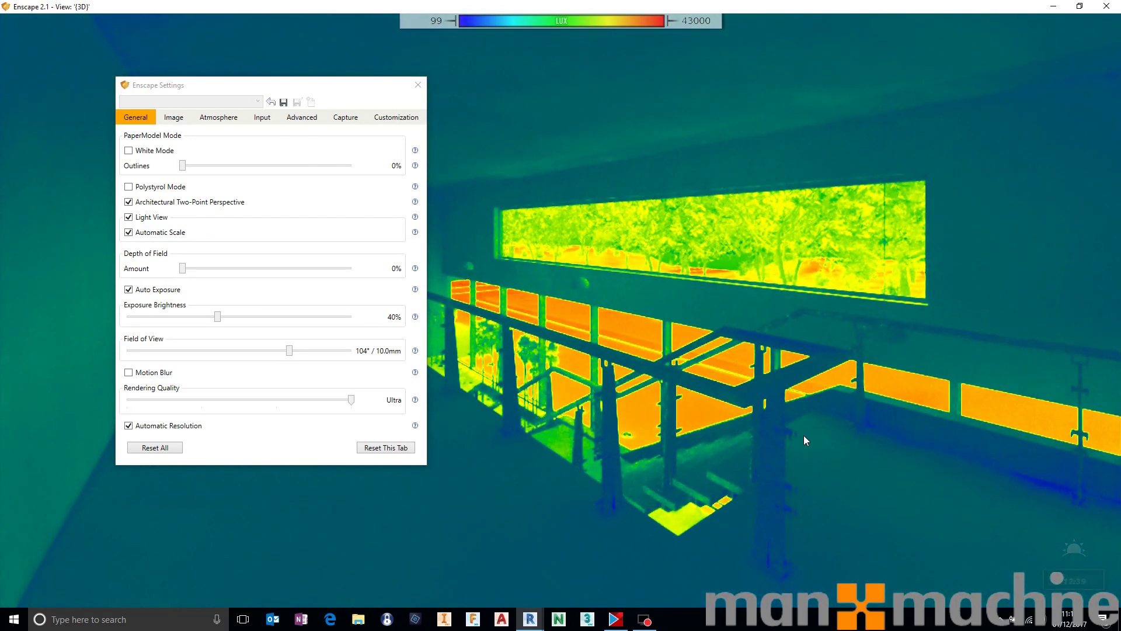
click(150, 217)
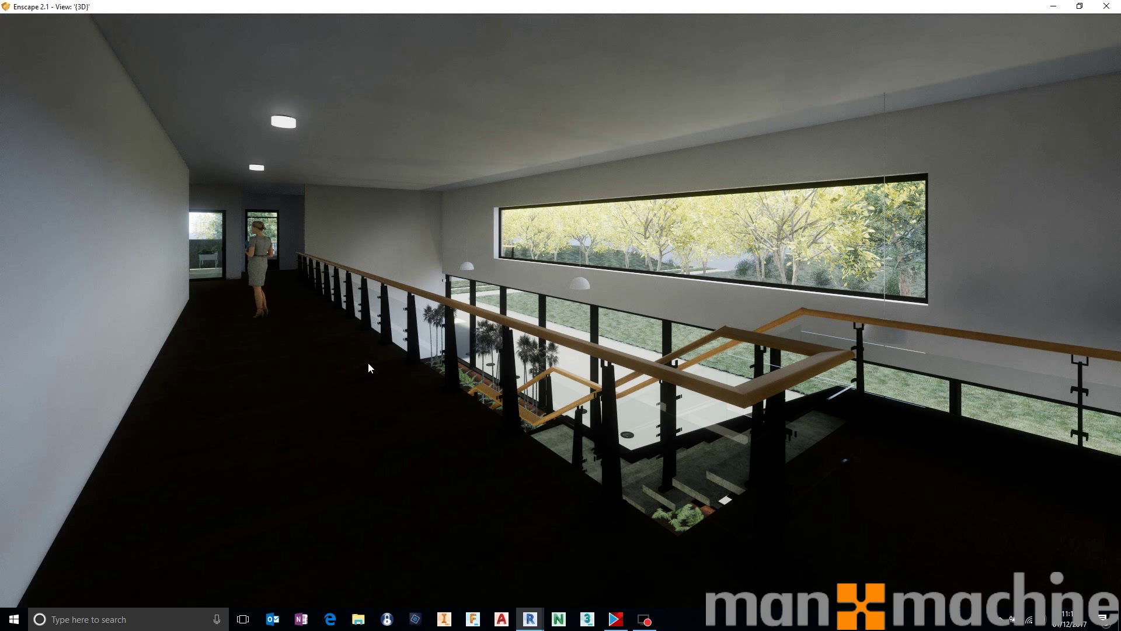
- Arrange Revit and Enscape side by side and open the Level 01 floor plan around the house in Revit
key(super+Right)
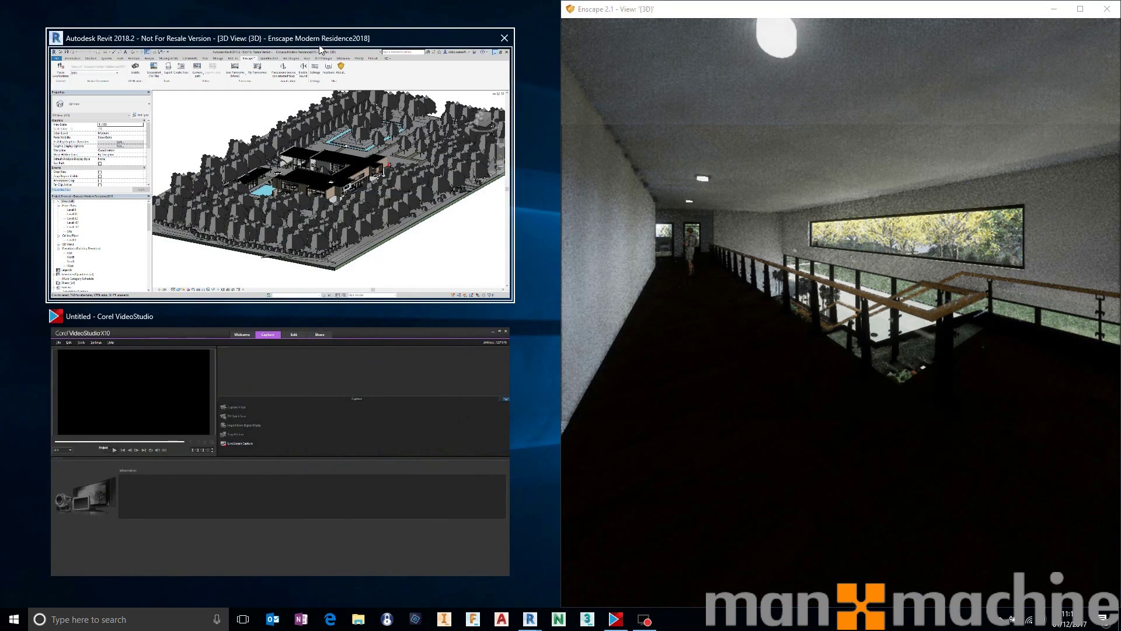
click(320, 50)
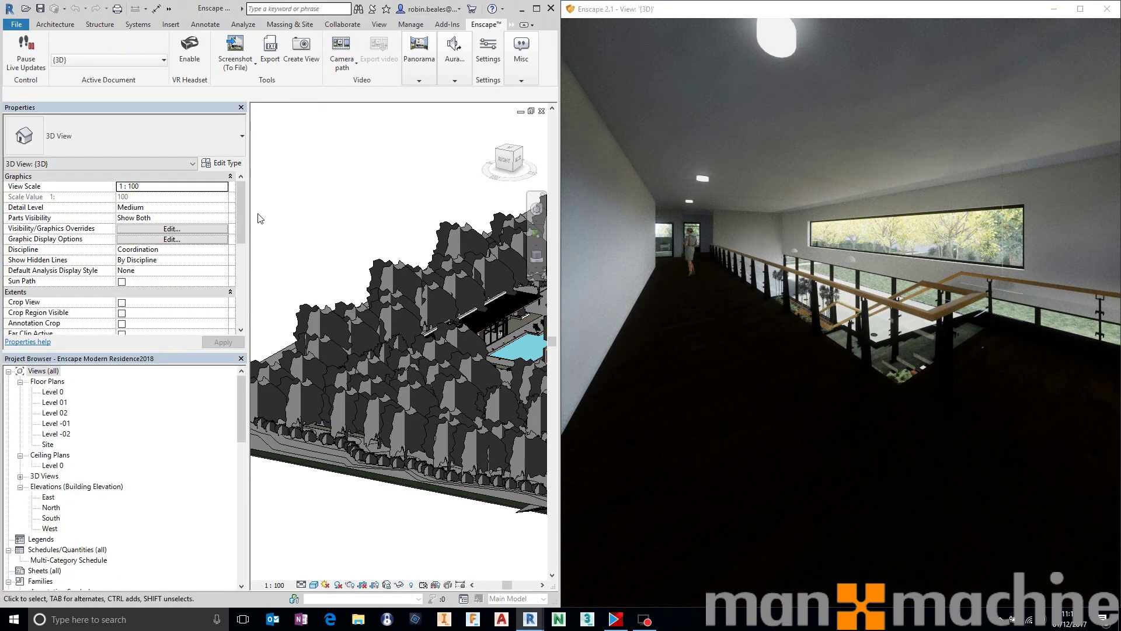
scroll(423, 194, down, 1)
middle_drag(421, 216, 345, 215)
click(55, 401)
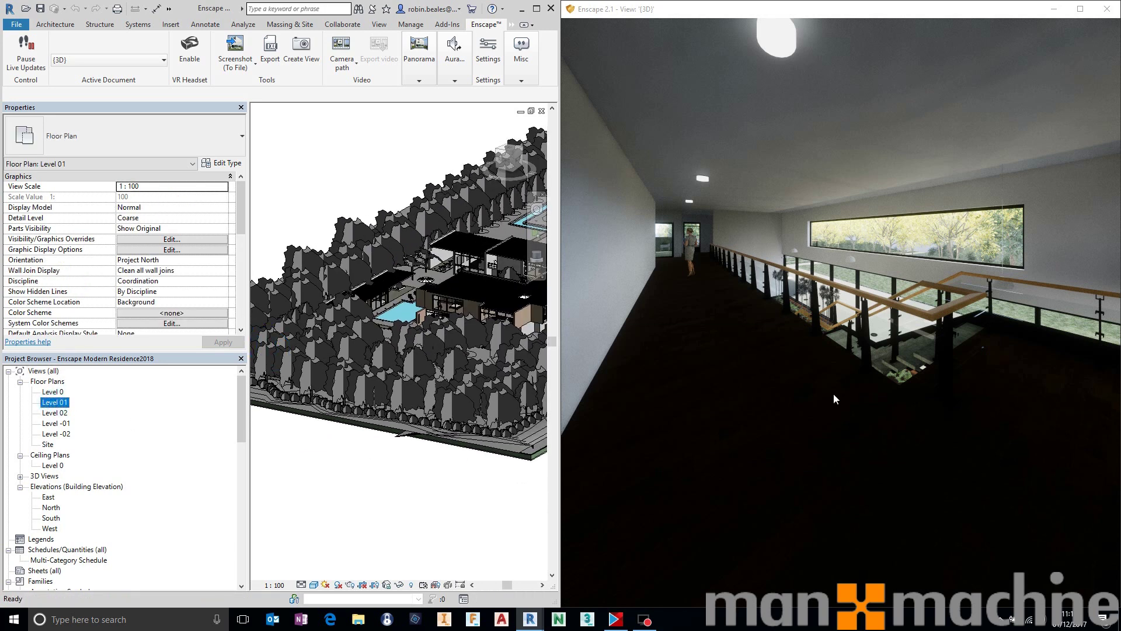
scroll(431, 338, up, 5)
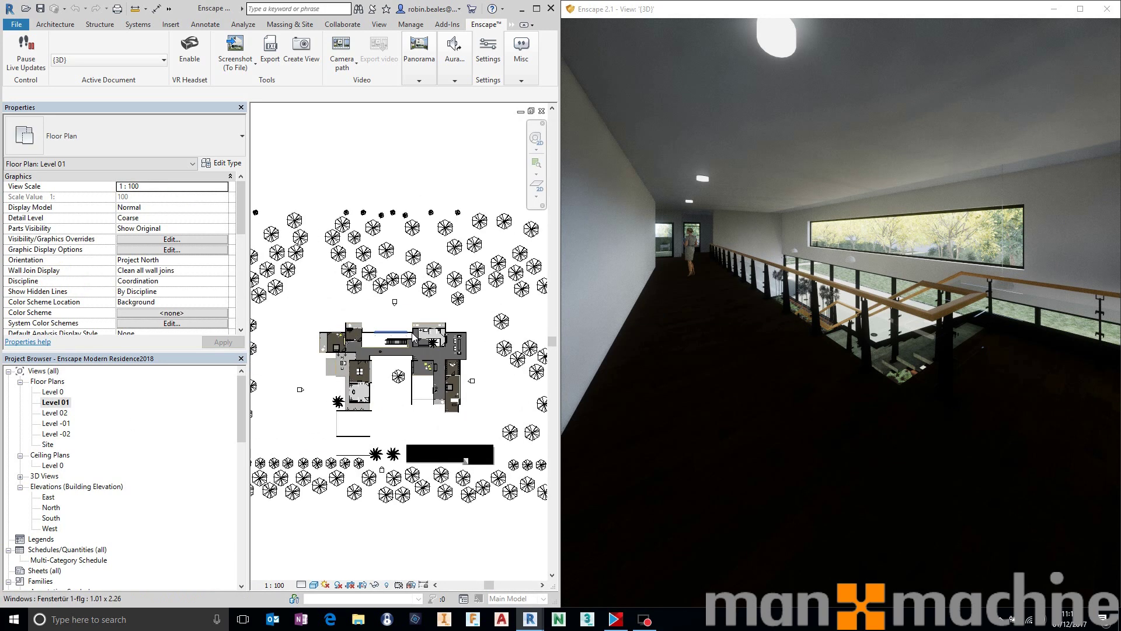
- Enable the Live Revit Camera in the advanced Enscape settings
click(493, 55)
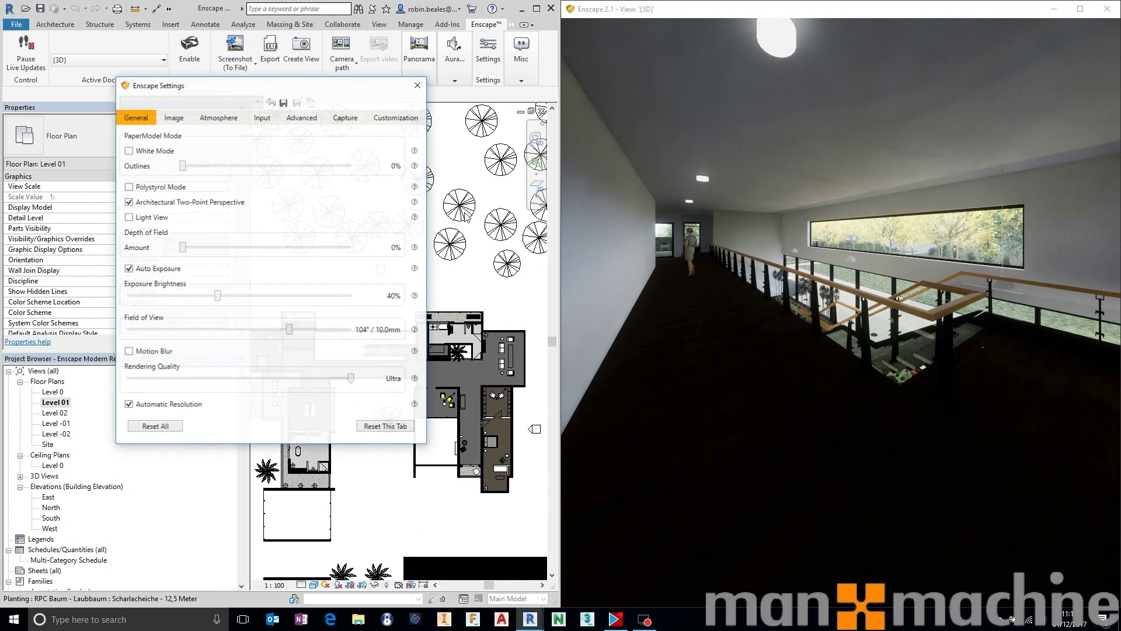
click(302, 117)
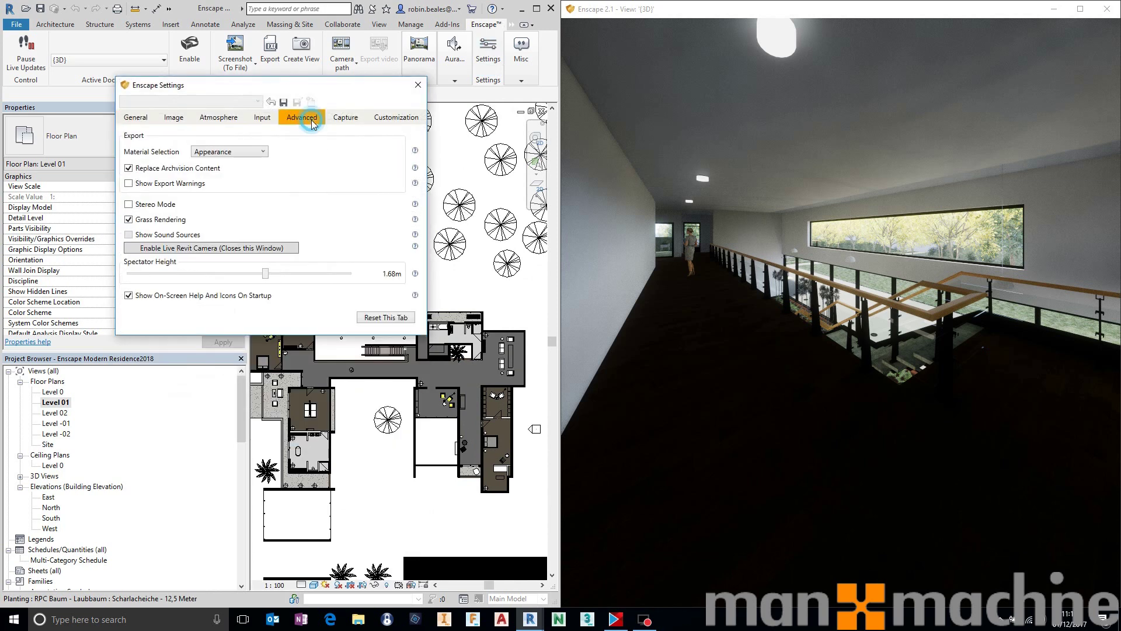
click(195, 249)
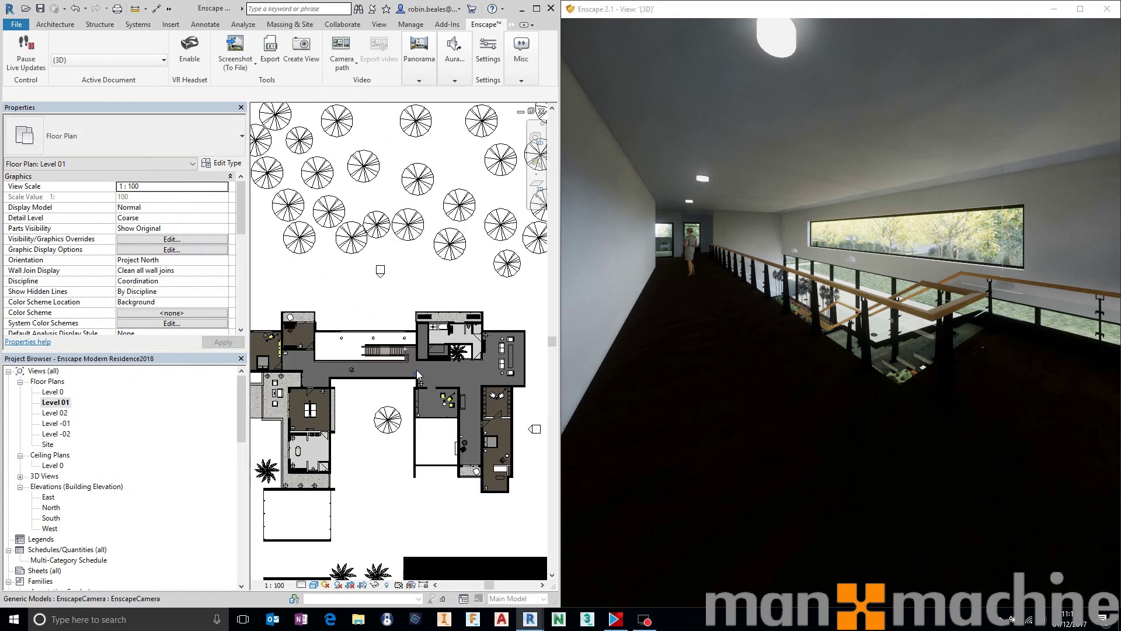
- Select the EnscapeCamera in the Level 01 plan and shift the Enscape viewpoint slightly on the upper landing
scroll(416, 371, up, 5)
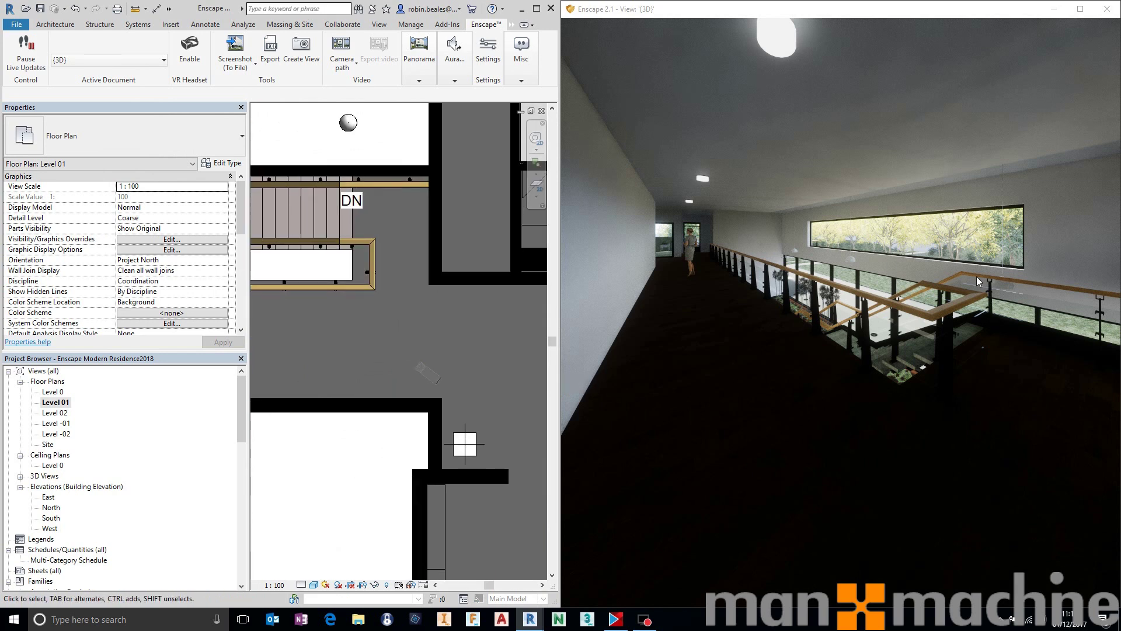
click(437, 379)
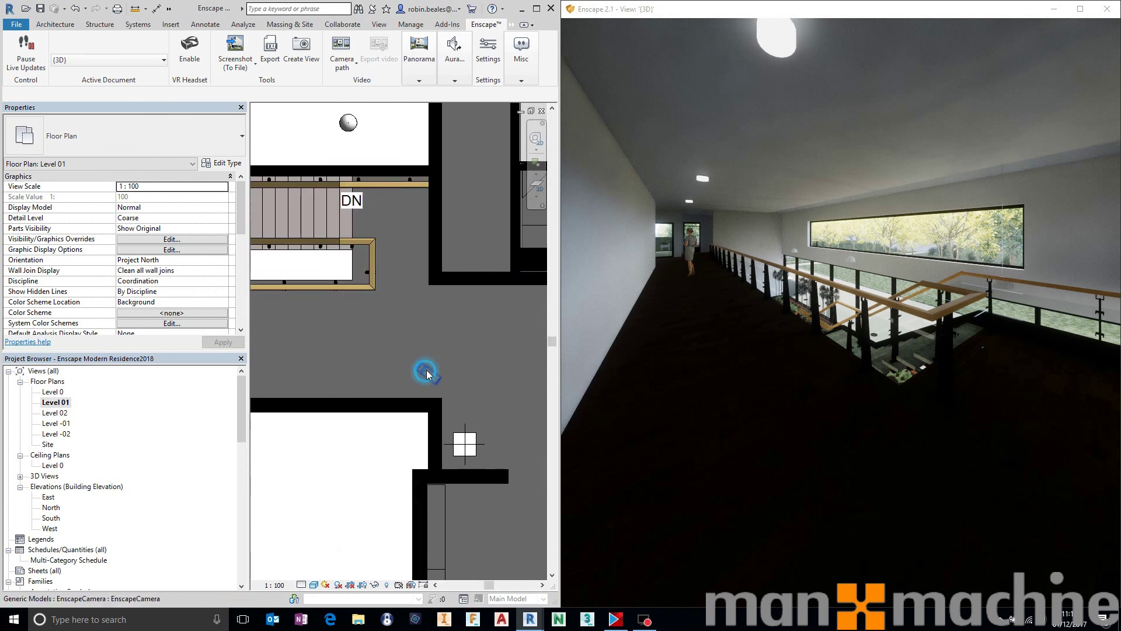
drag(782, 333, 814, 333)
key(w)
key(s)
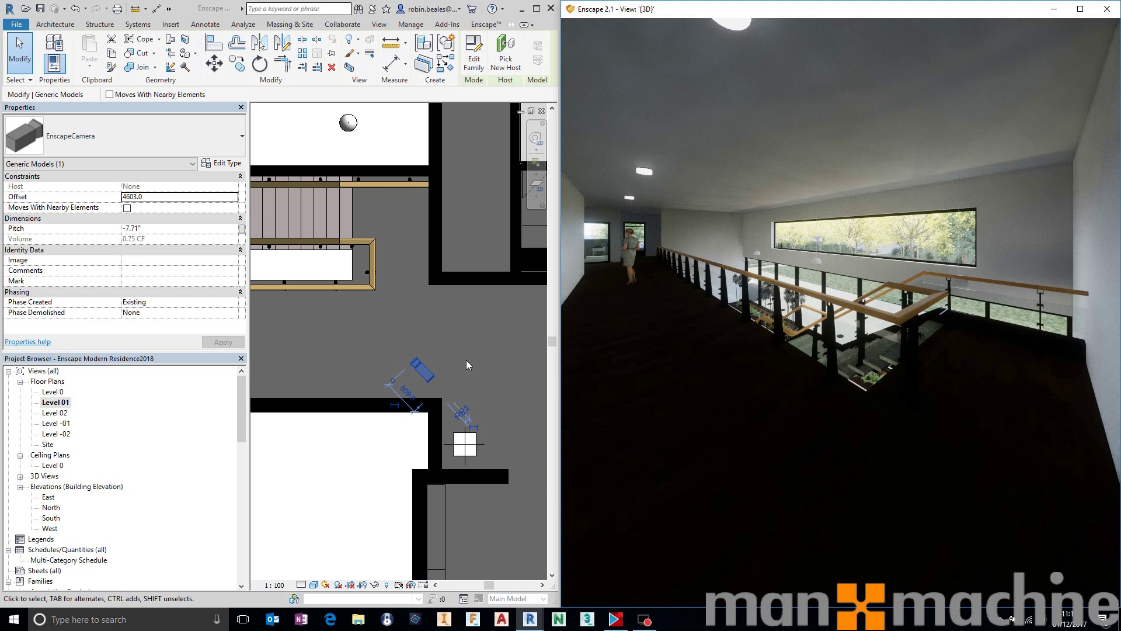
- Select the long window beside the stair in the plan and set its type's Width to 4500
scroll(466, 365, down, 5)
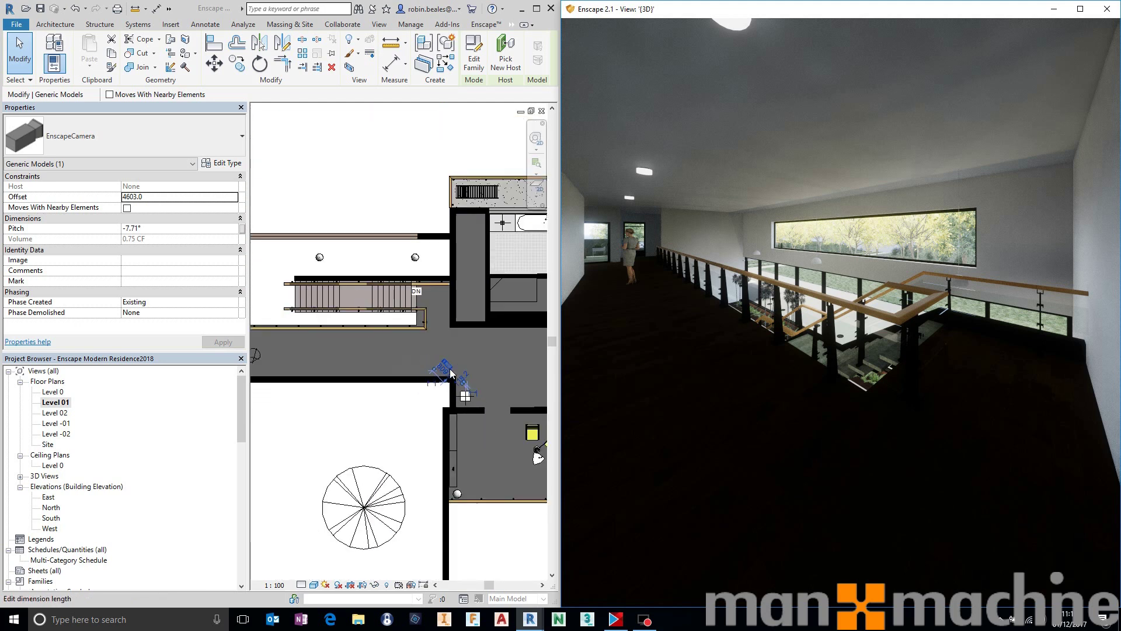
scroll(445, 368, up, 2)
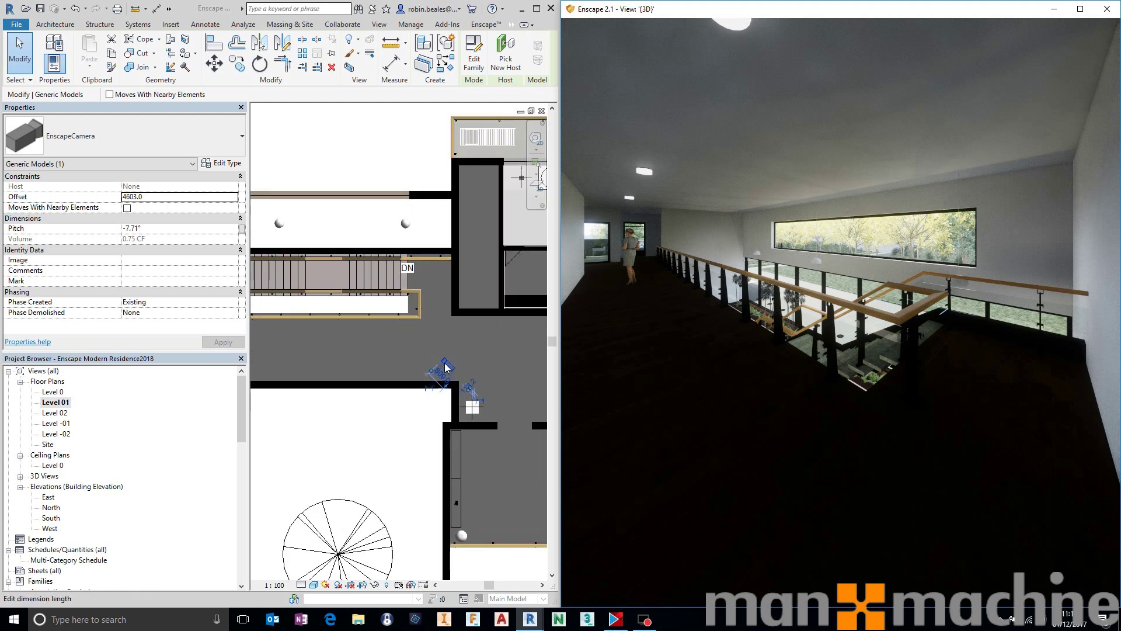
scroll(445, 363, up, 1)
middle_drag(416, 350, 458, 366)
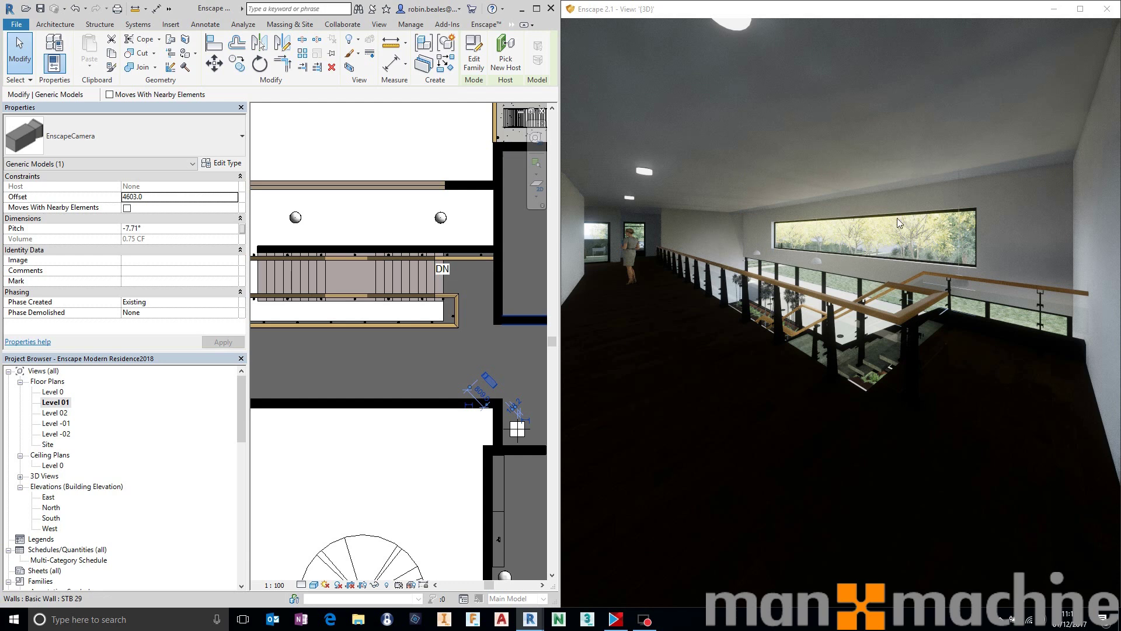
click(409, 185)
scroll(381, 215, down, 1)
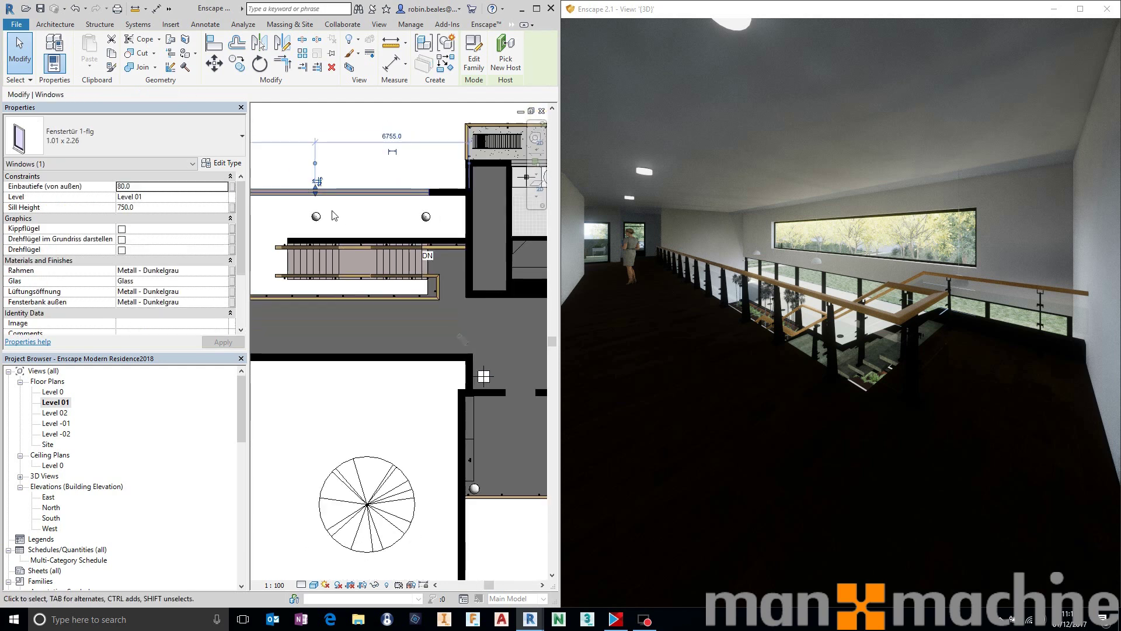
middle_drag(333, 210, 438, 222)
click(221, 163)
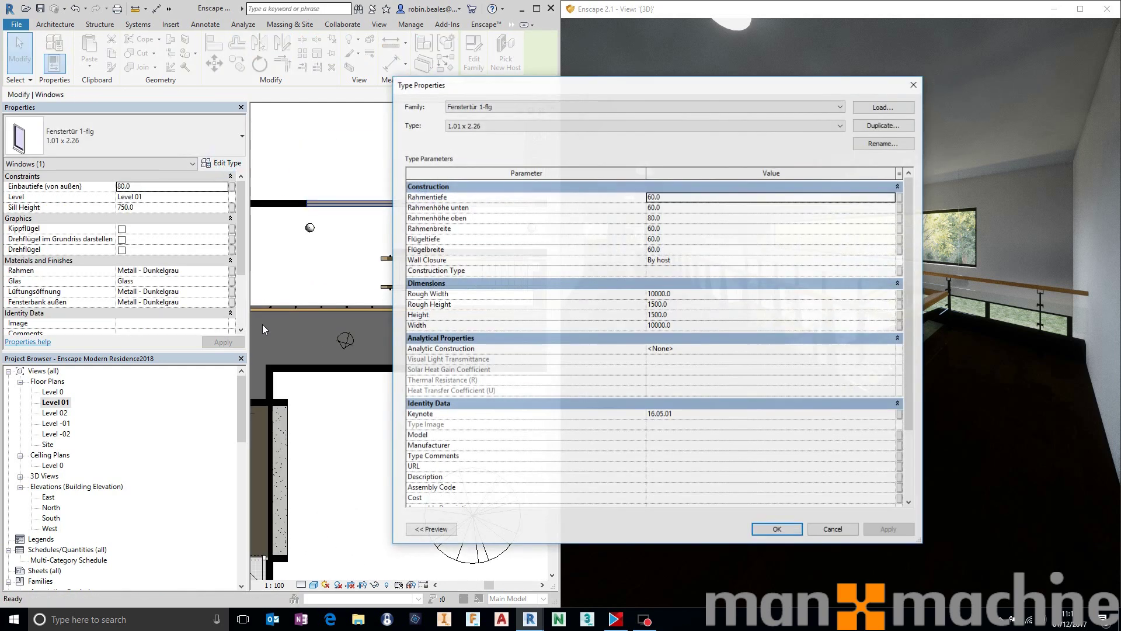
click(687, 326)
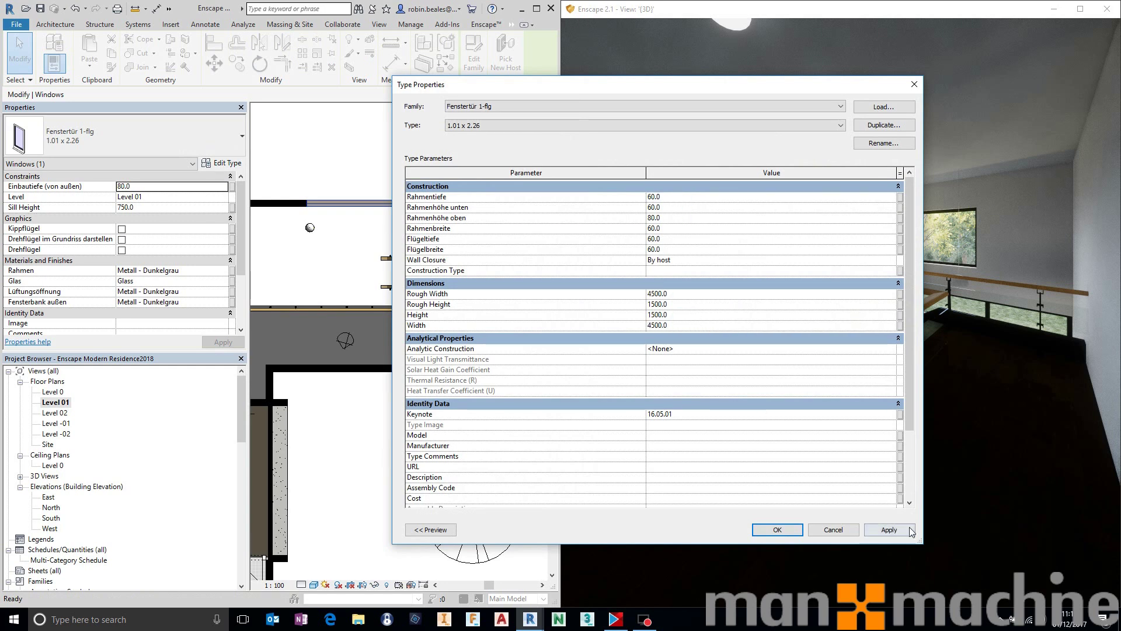
click(777, 529)
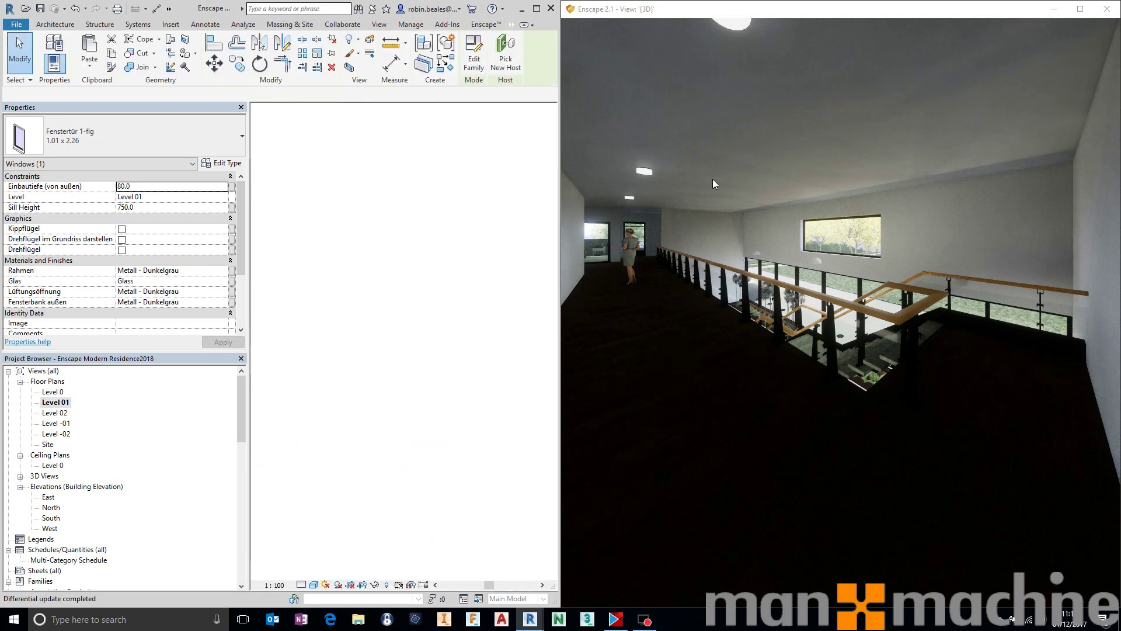
- Set the shortened window's distance from the wall at the far end of the landing to 2500
click(345, 247)
middle_drag(353, 250, 432, 242)
click(476, 199)
click(398, 125)
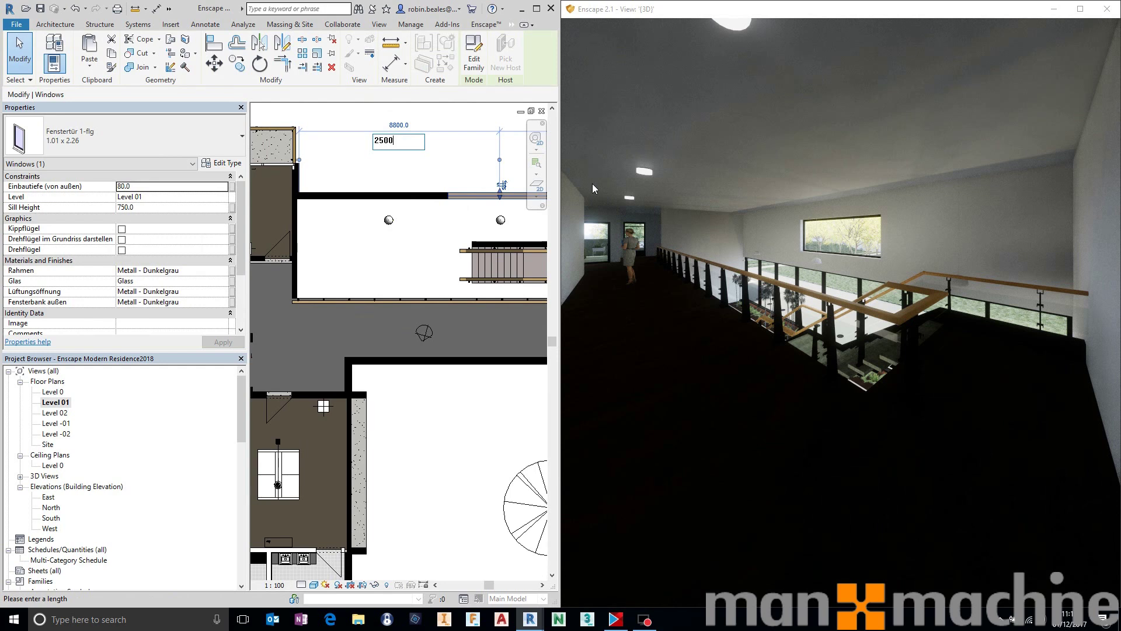
key(Return)
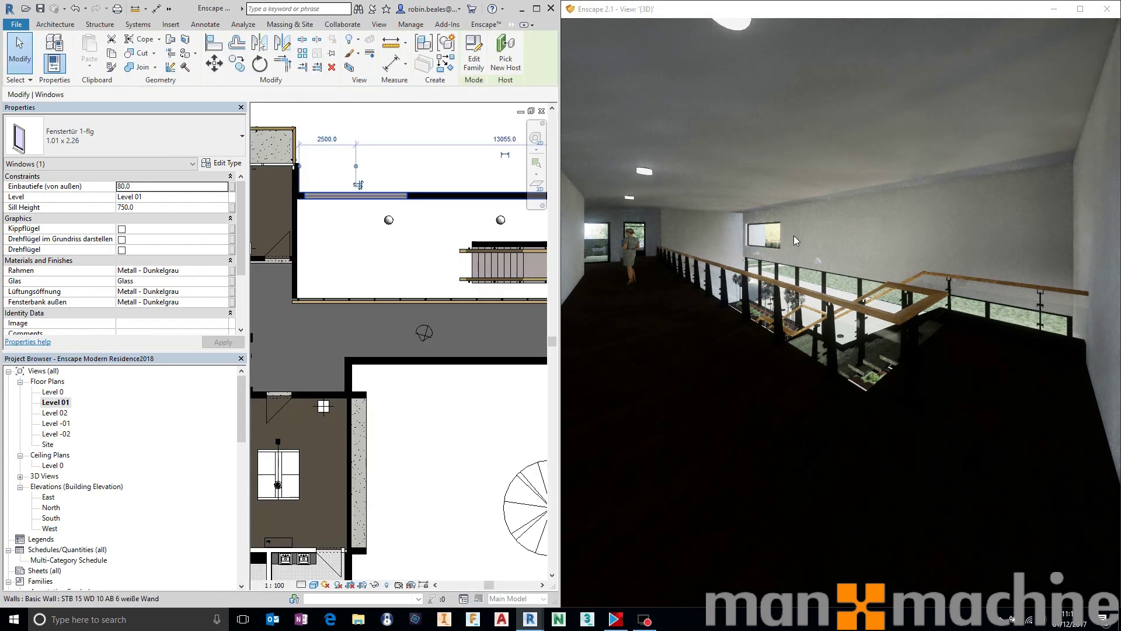
- Create two similar Fenstertür 1-flg windows along the same exterior wall beside the stair
right_click(383, 193)
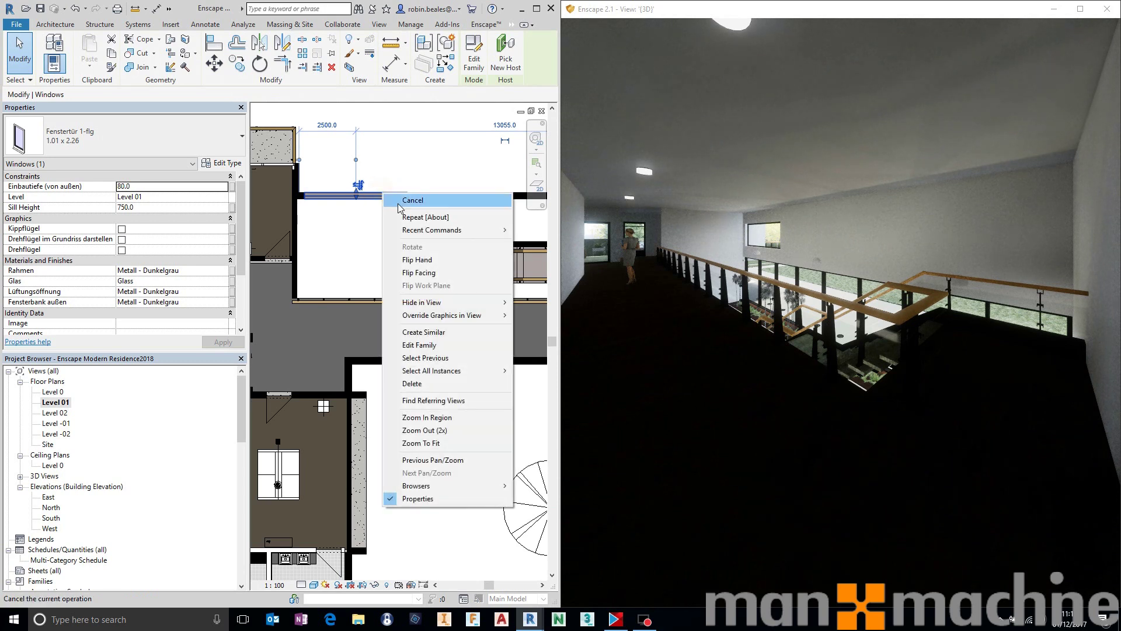
click(442, 333)
middle_drag(528, 217, 439, 220)
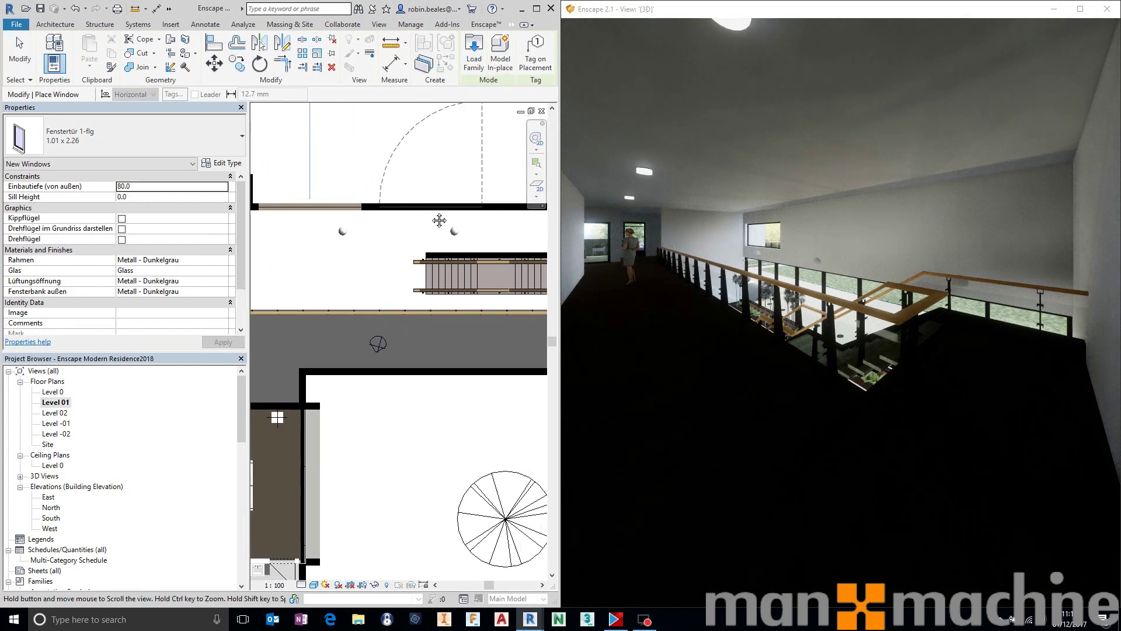
middle_drag(541, 203, 374, 219)
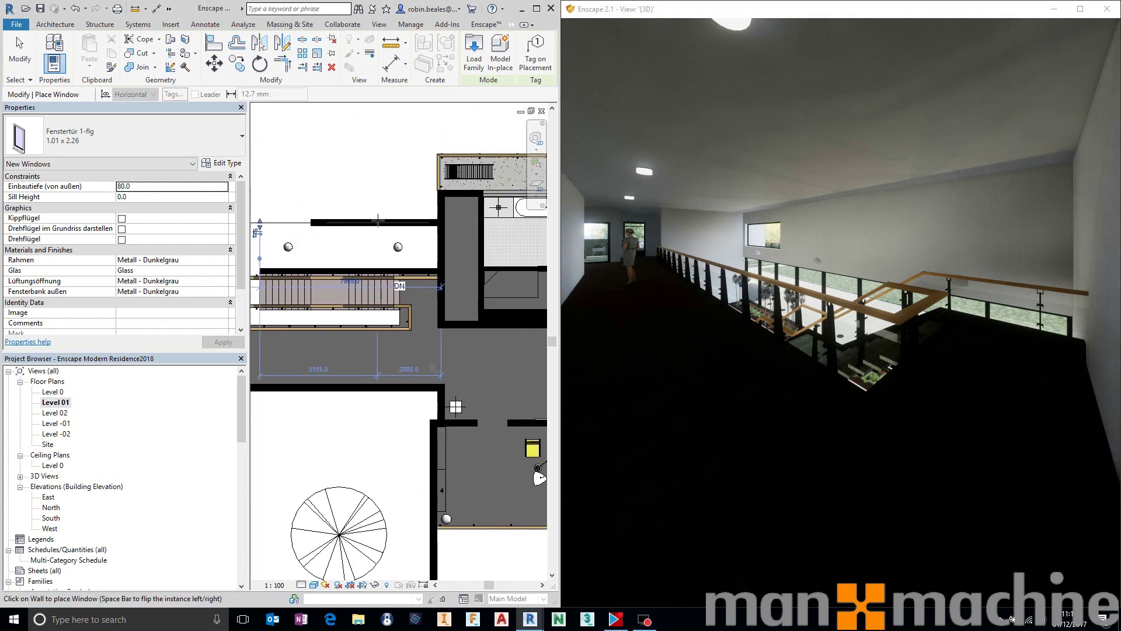
click(377, 221)
key(Escape)
key(Escape)
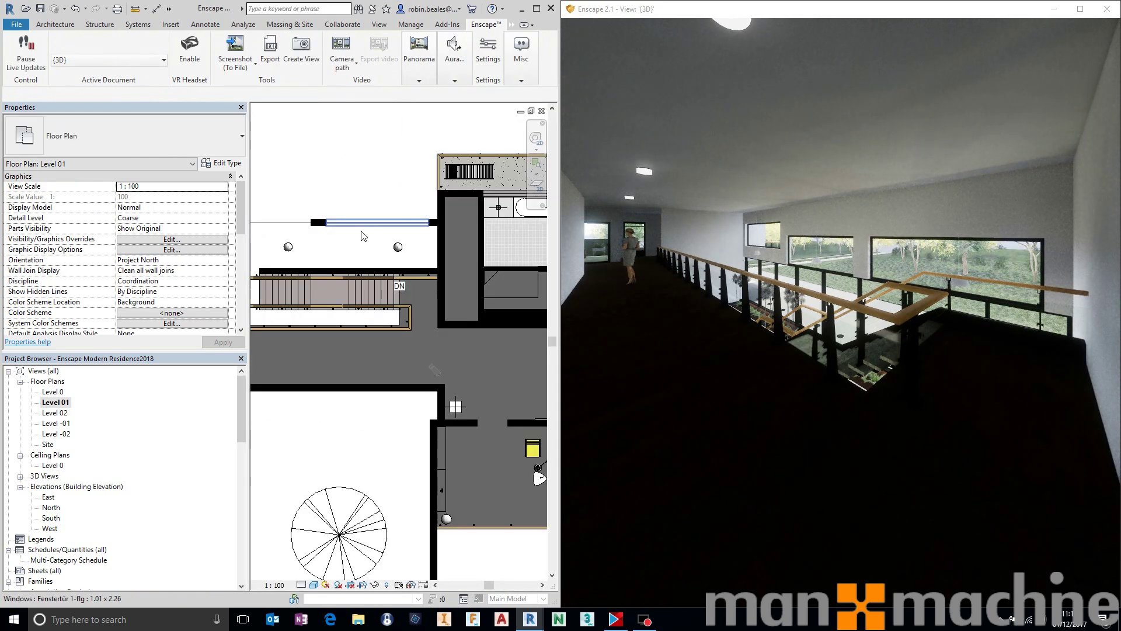
- Select the two new windows and set their Sill Height to 750
click(288, 222)
ctrl+click(370, 222)
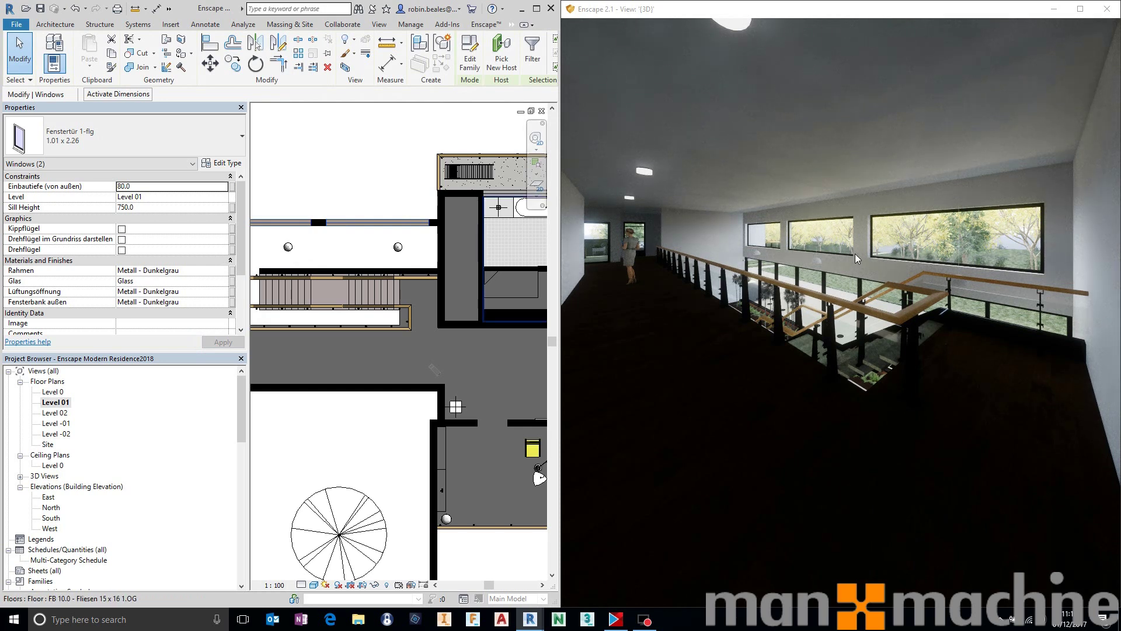
click(484, 24)
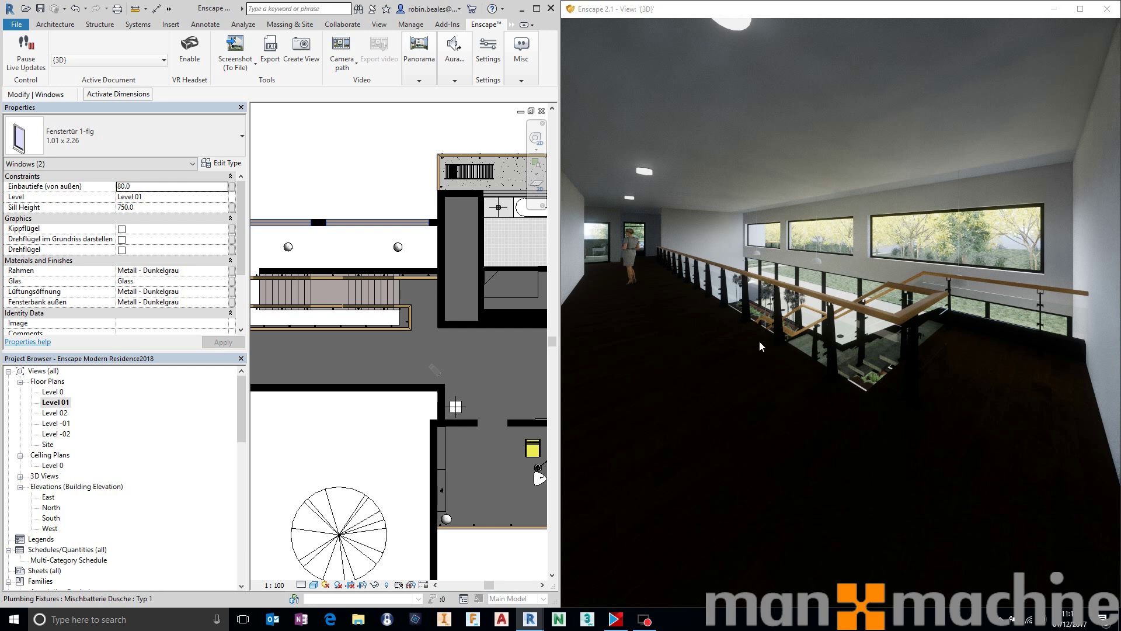
- Move the RPC woman figure along the corridor to the near end of the stair and rotate her toward the Enscape camera
middle_drag(353, 418, 431, 418)
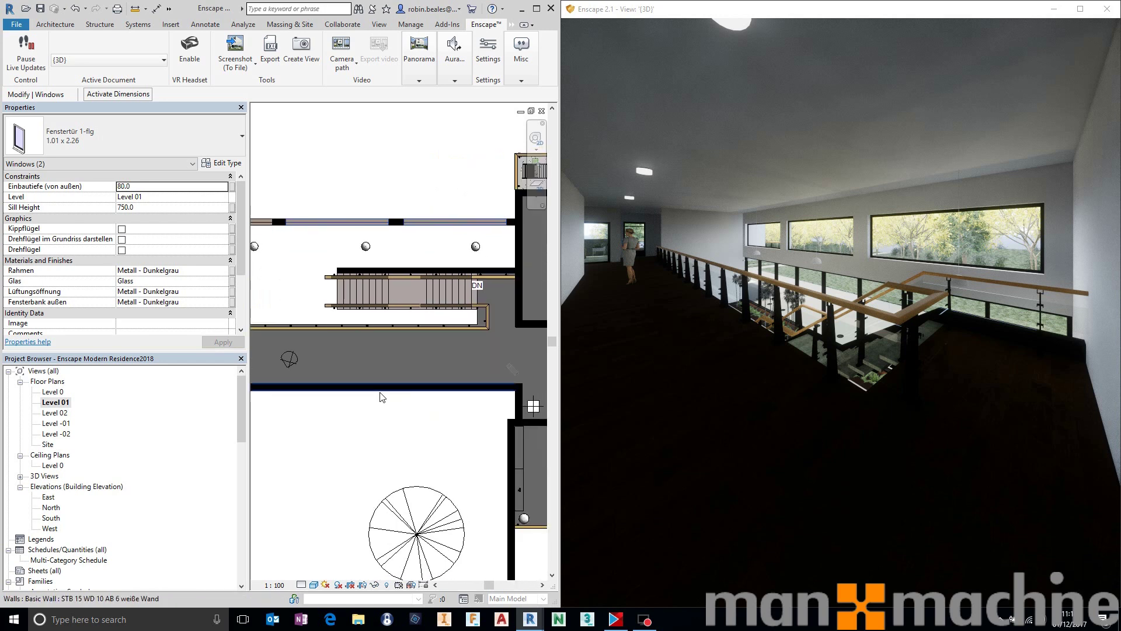
click(290, 360)
drag(461, 356, 476, 352)
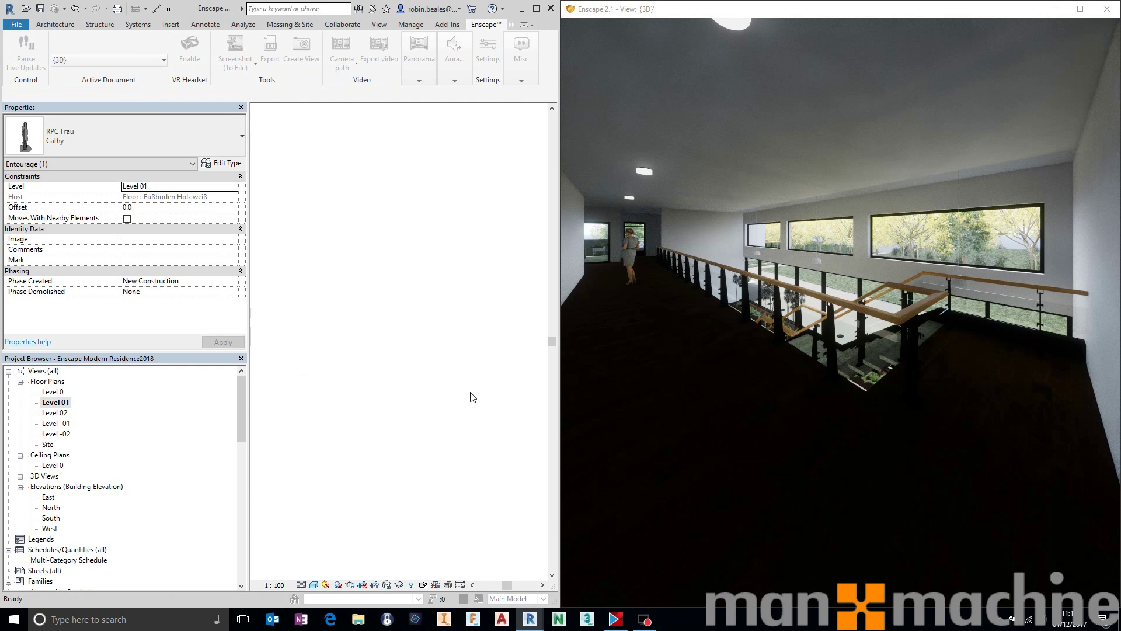
key(r)
key(o)
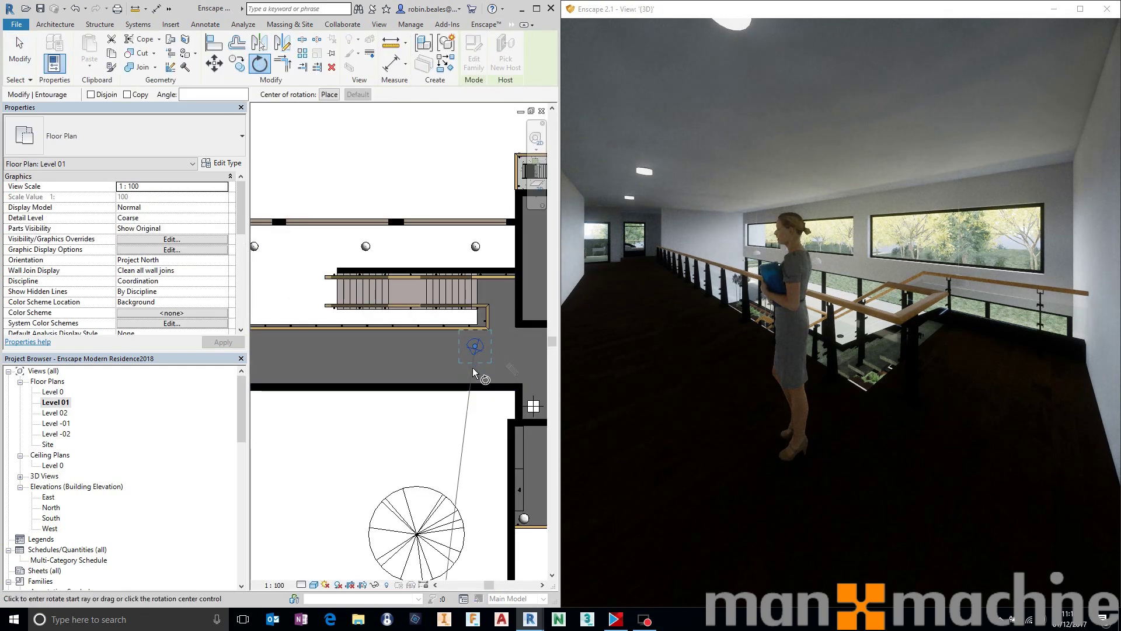
click(476, 373)
click(497, 367)
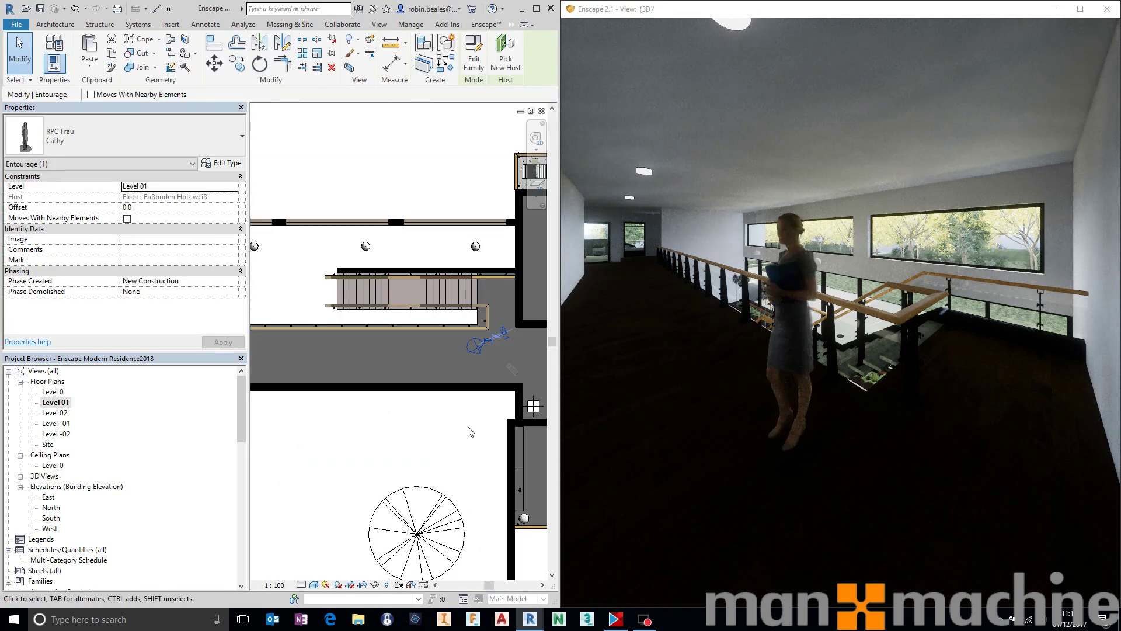
click(459, 411)
- Array the woman figure horizontally along the corridor, with 6 items spaced about 2300 mm apart
click(476, 347)
click(304, 54)
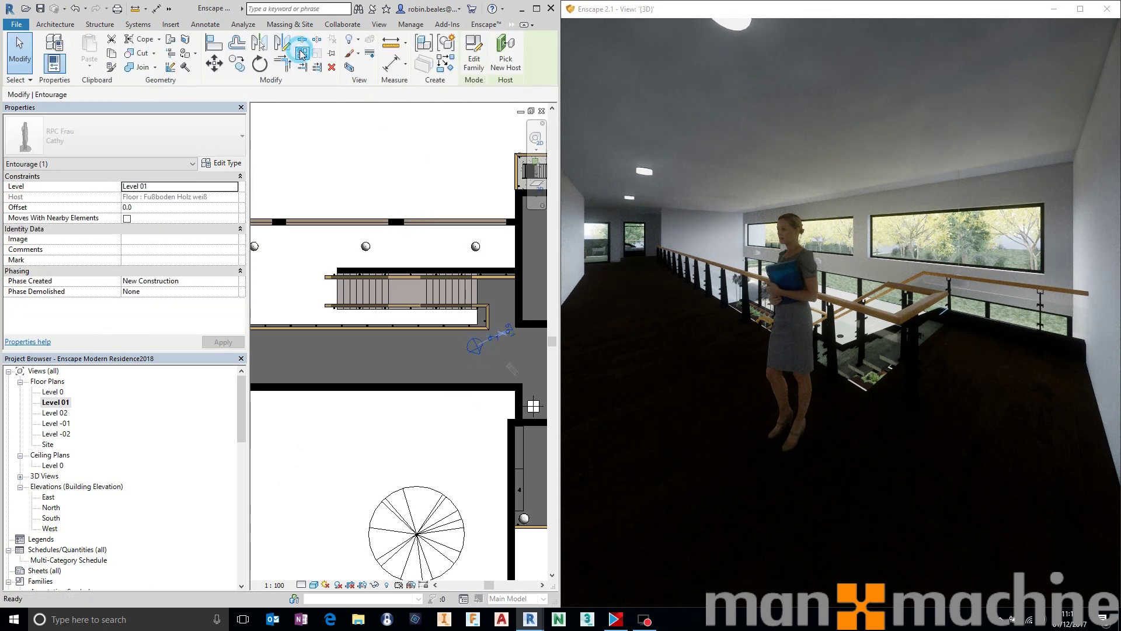
double_click(318, 95)
text(6)
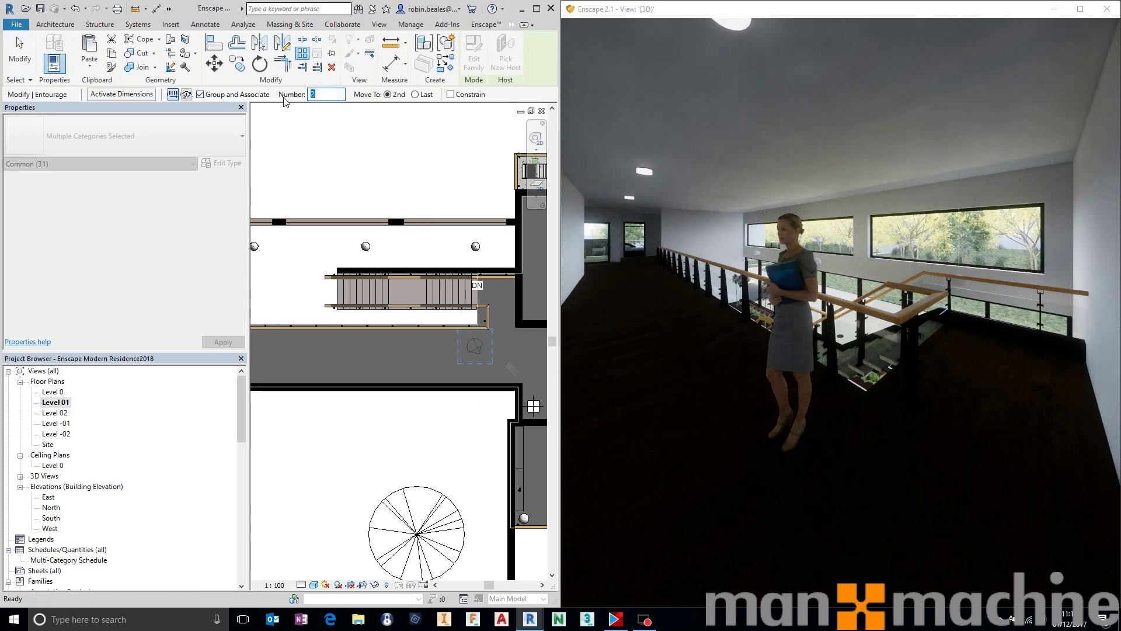
click(476, 347)
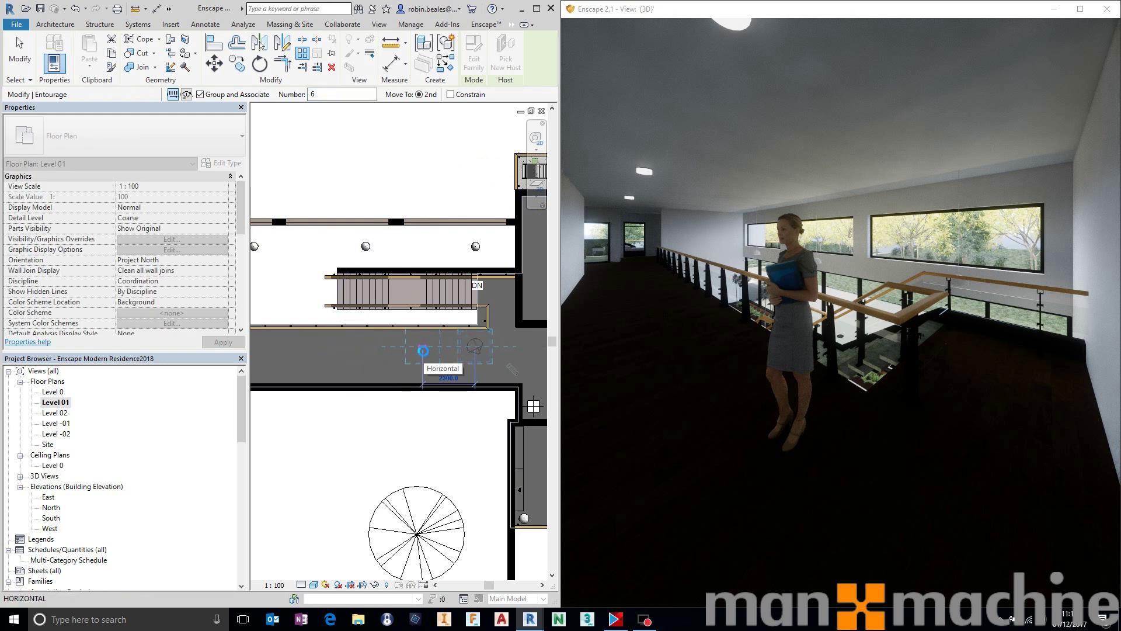
click(422, 350)
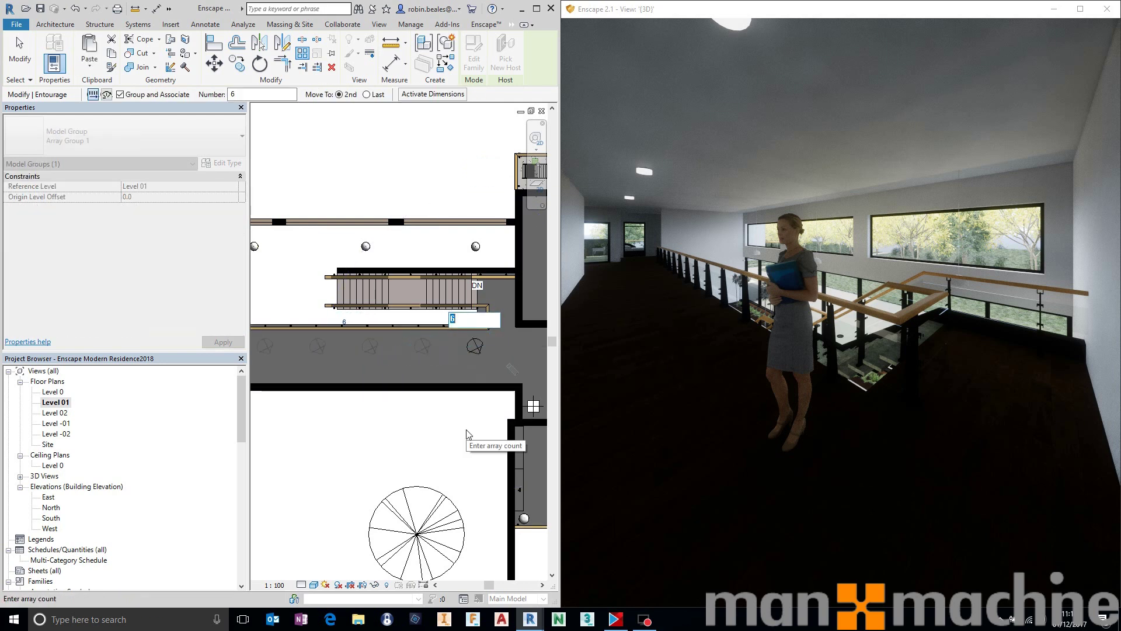
key(Return)
key(Escape)
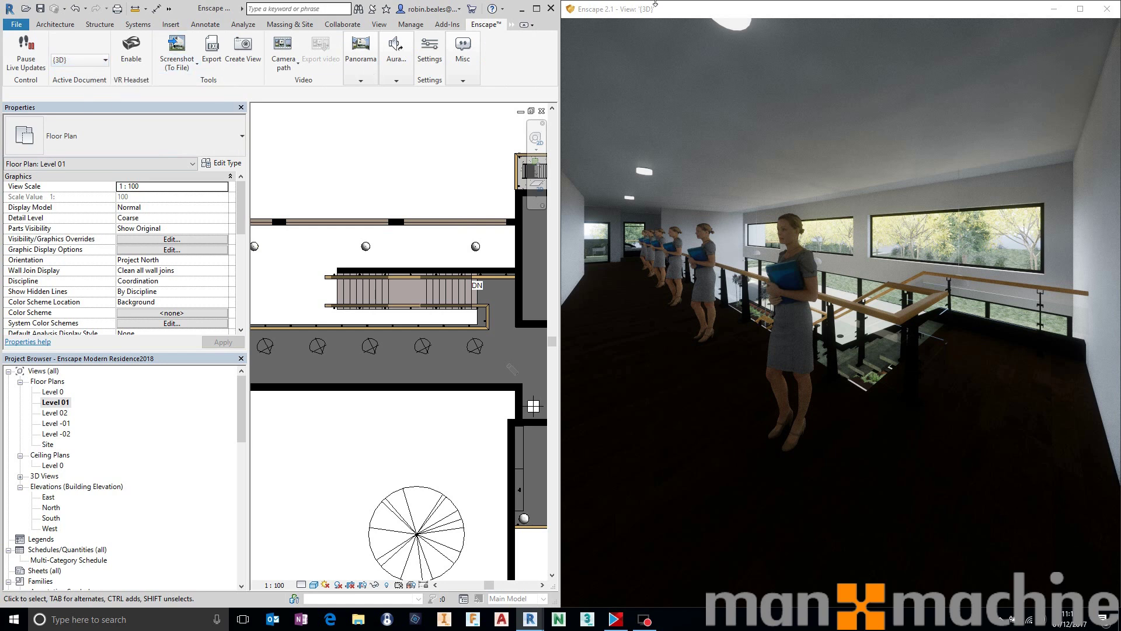
- Maximize the Revit window and open the default 3D view of the whole site
click(537, 9)
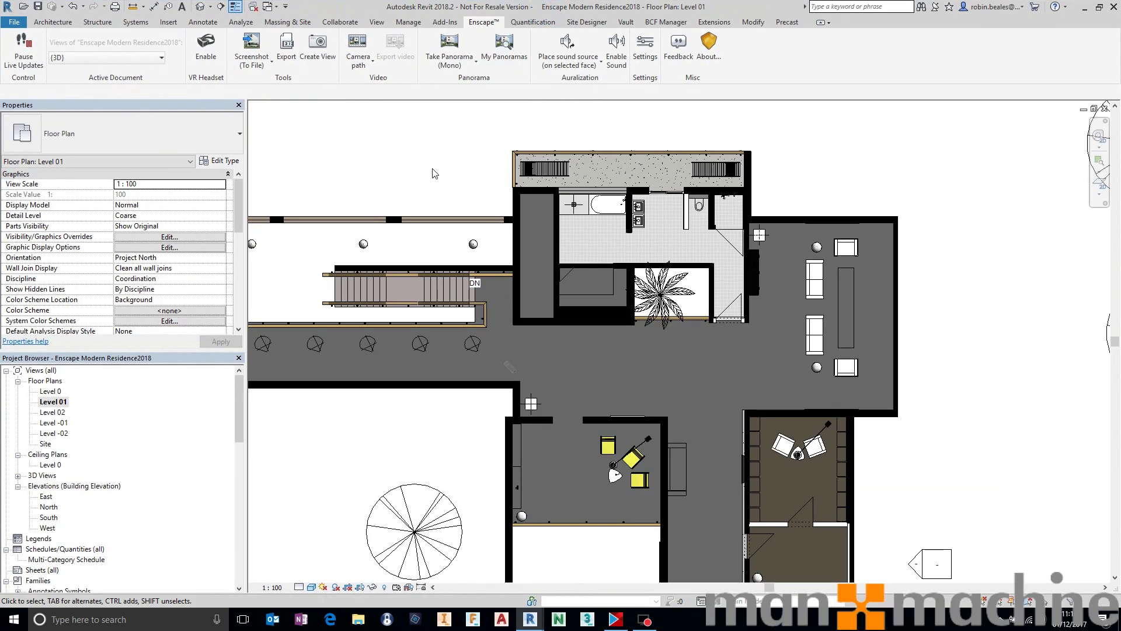
scroll(390, 174, down, 2)
middle_drag(352, 223, 545, 176)
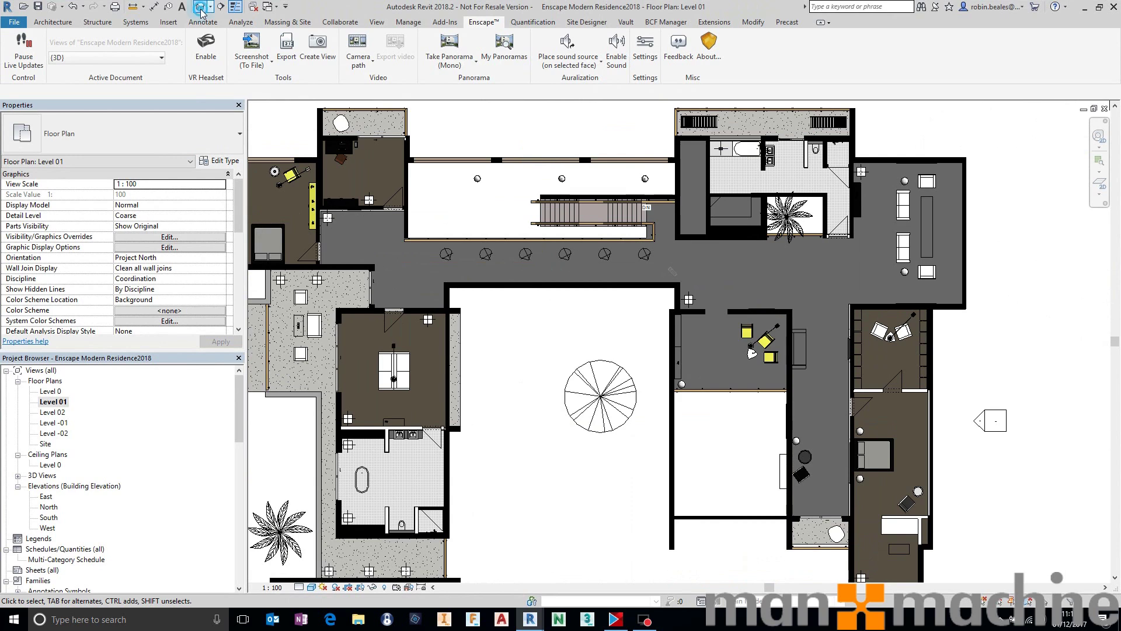
click(200, 7)
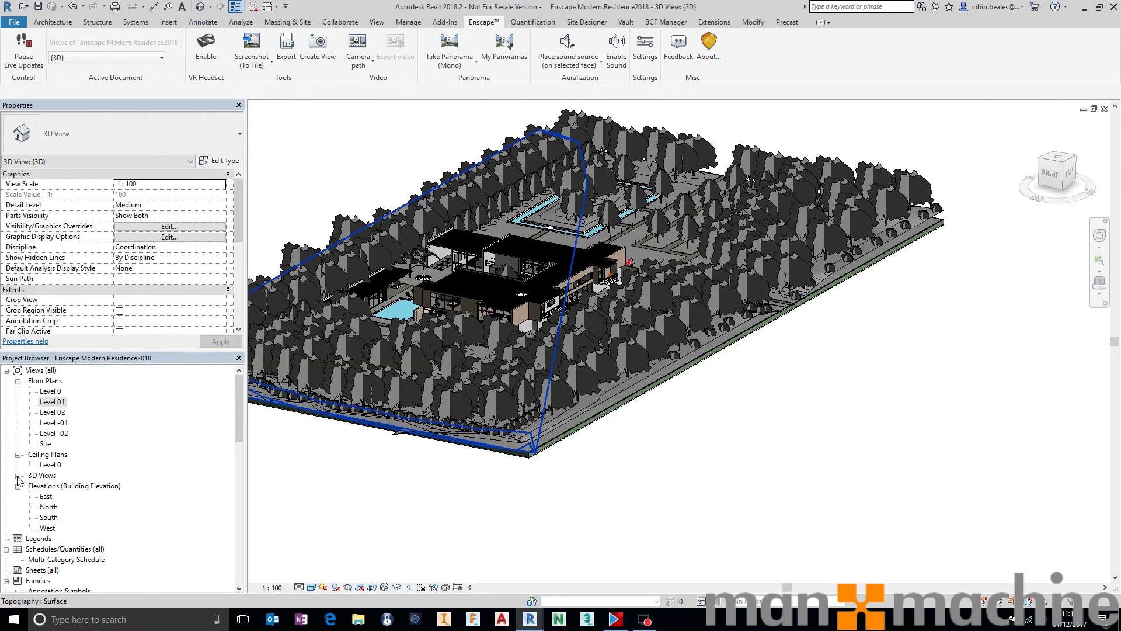
click(18, 475)
middle_drag(555, 410, 729, 486)
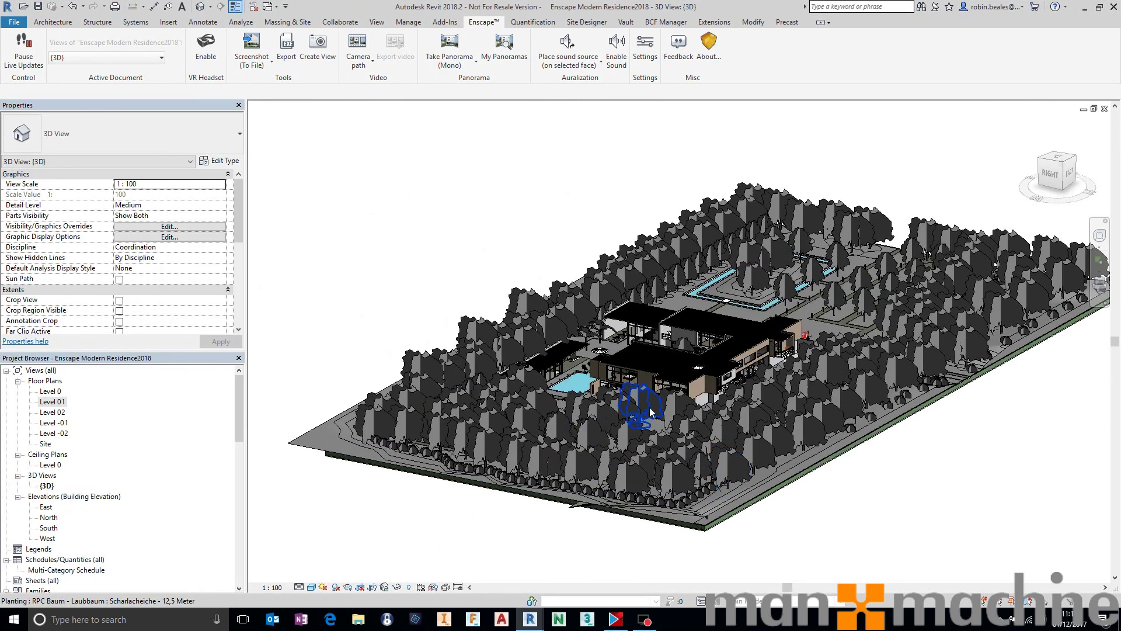
middle_drag(649, 409, 632, 385)
- Enable the Section Box for the 3D view and select the box around the site
drag(236, 236, 237, 267)
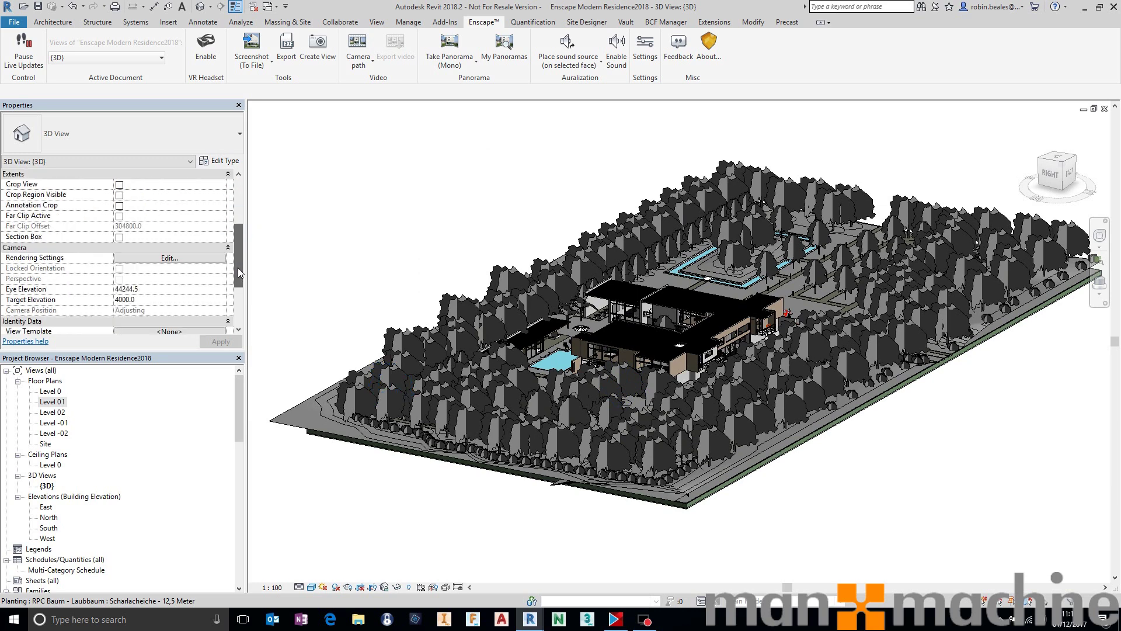
click(119, 237)
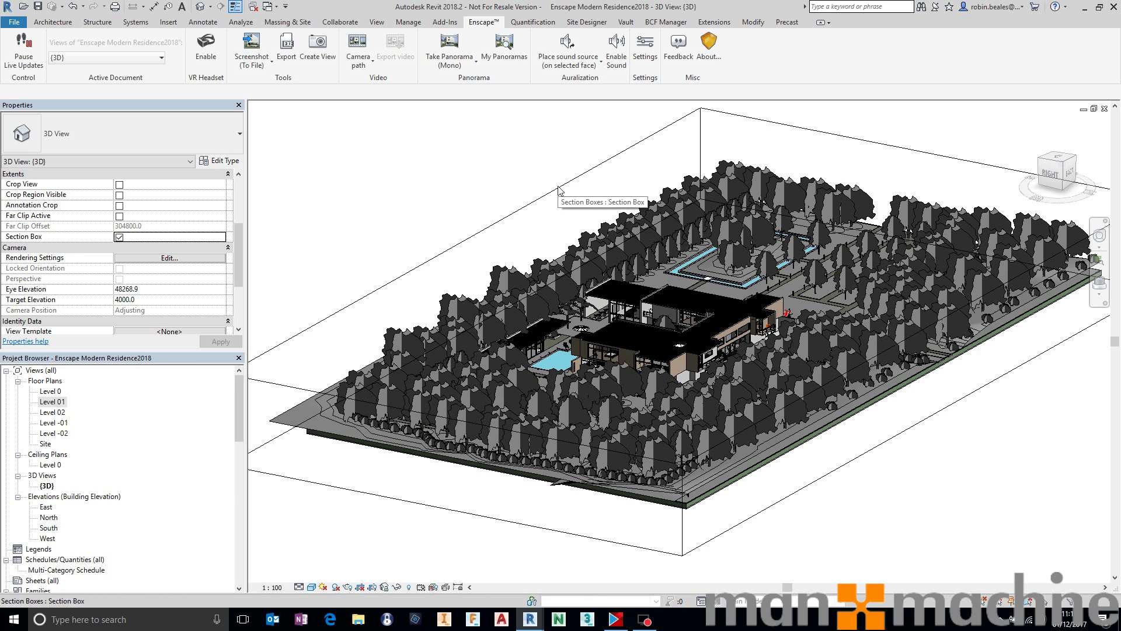
middle_drag(291, 353, 345, 333)
click(306, 364)
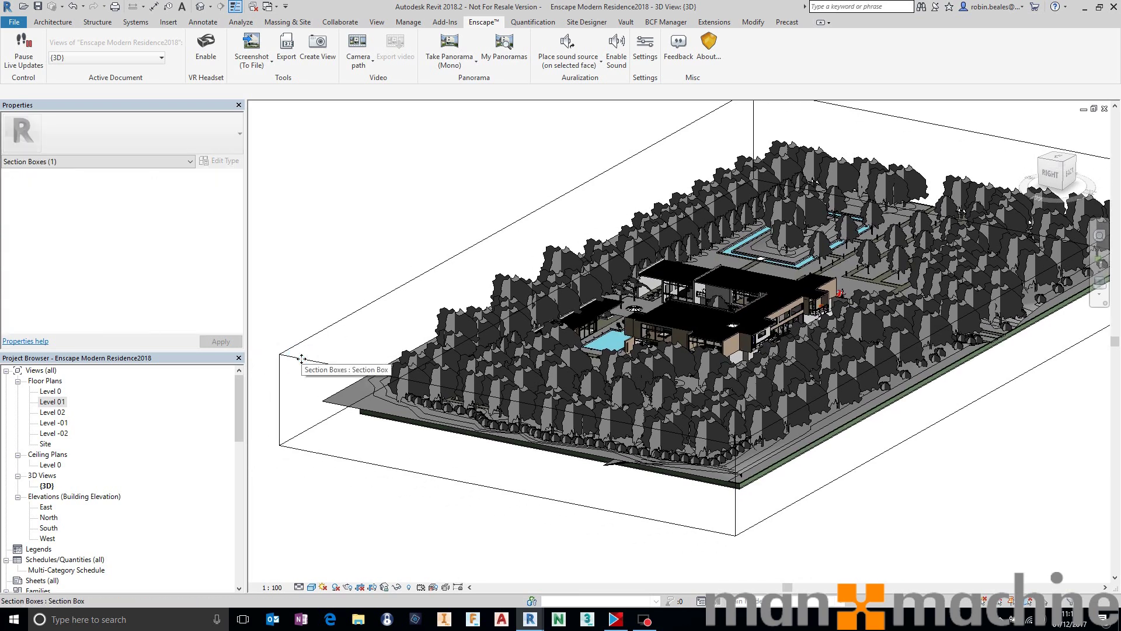
middle_drag(320, 464, 336, 457)
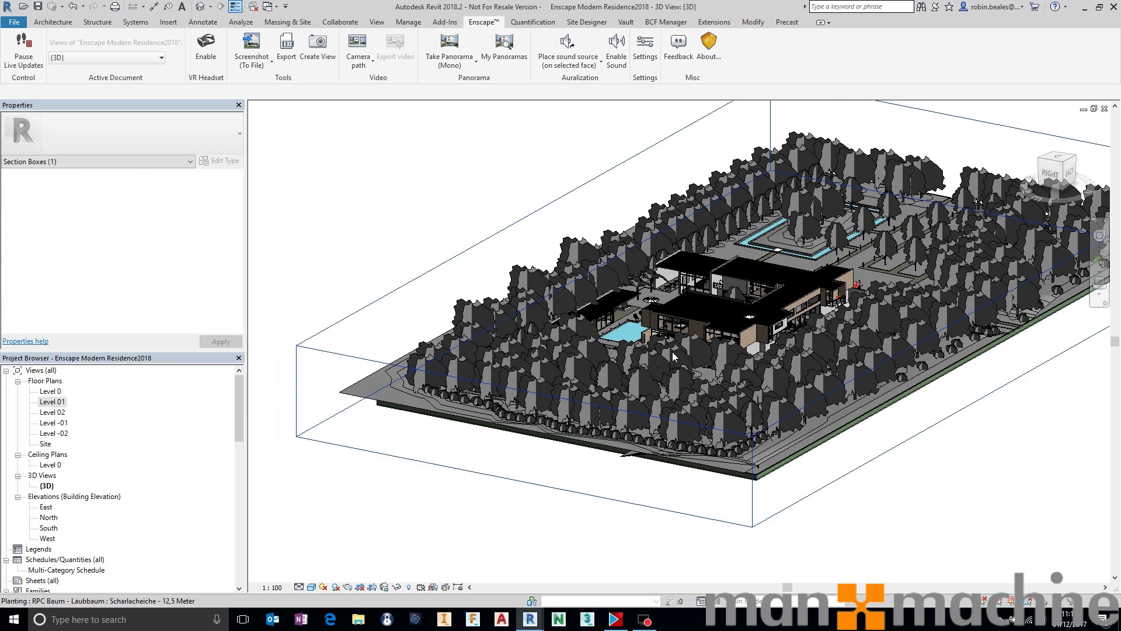
- Try to bring up the adjustment grips of the section box around the site in the 3D view
middle_drag(680, 361, 594, 388)
shift+middle_drag(862, 424, 893, 387)
click(1000, 370)
click(639, 226)
click(639, 228)
click(638, 235)
click(645, 209)
click(331, 181)
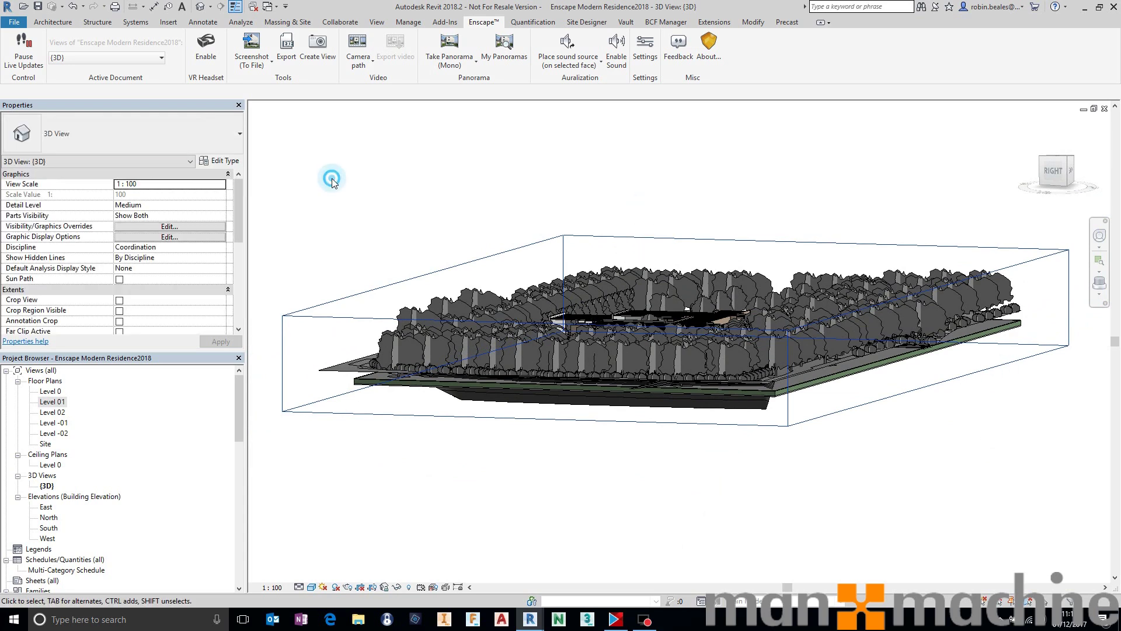
- Pick the section box by its upper edge and inspect its outline around the site, including the underside
scroll(648, 313, up, 3)
click(665, 201)
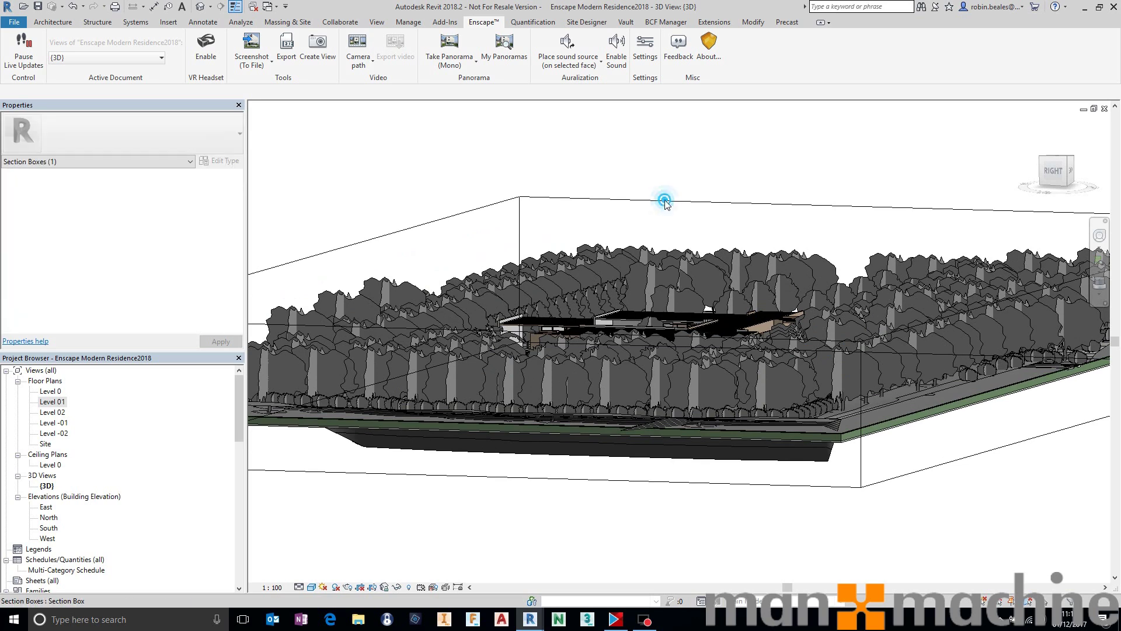
click(700, 201)
middle_drag(733, 207, 631, 213)
click(694, 177)
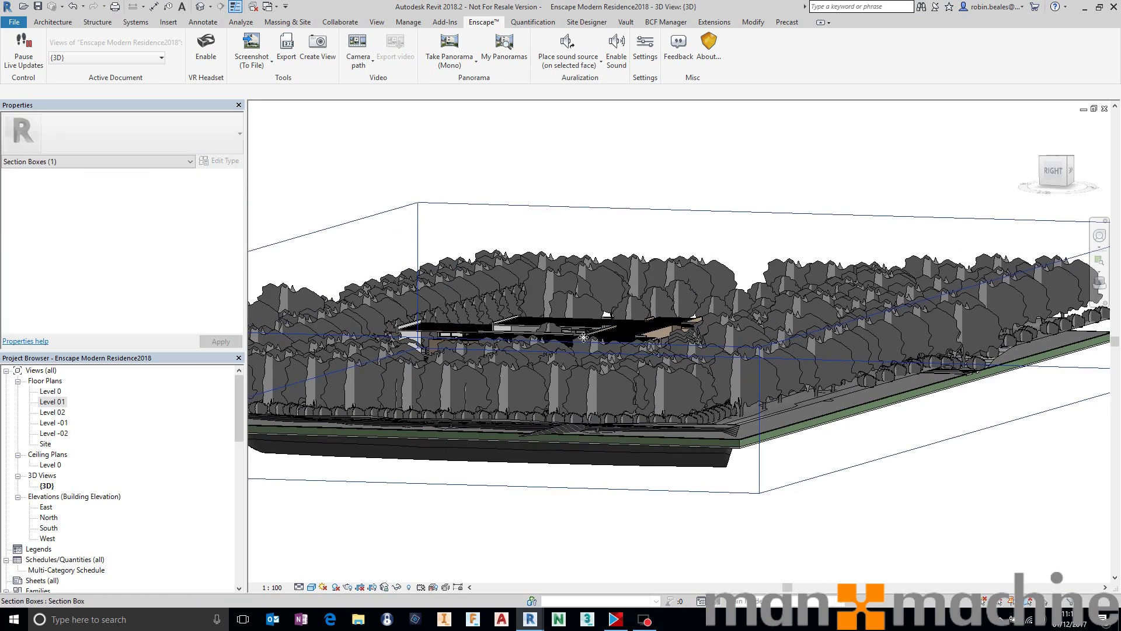
shift+middle_drag(425, 413, 537, 374)
click(657, 509)
click(843, 543)
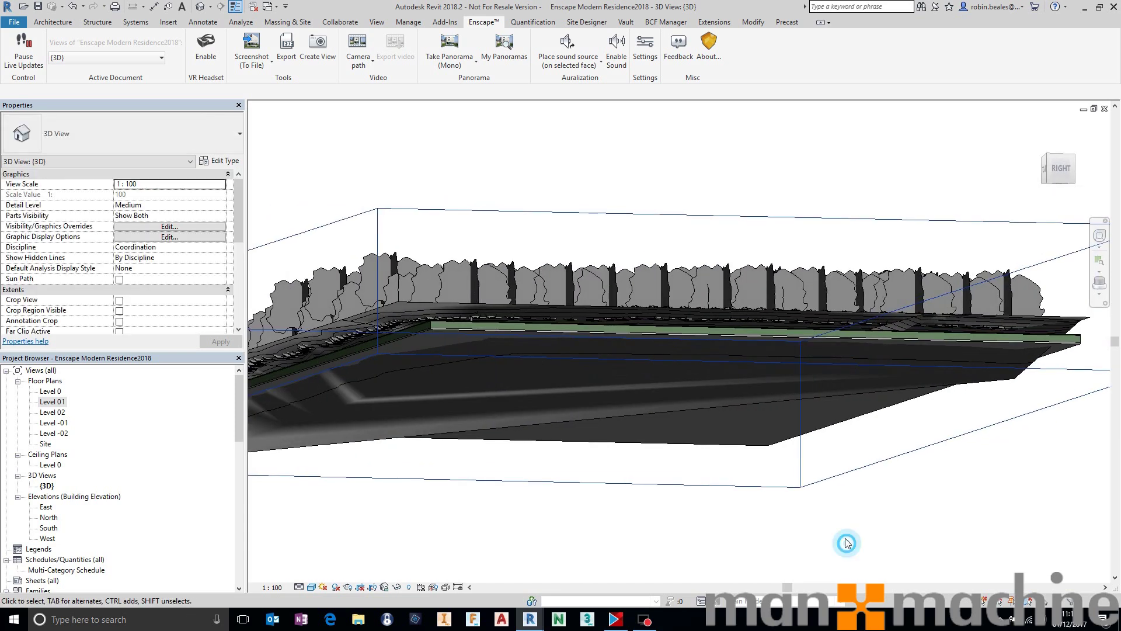
- Check the corridor with the arrayed women in the Enscape window, and return to the default 3D view in Revit
click(532, 620)
click(583, 560)
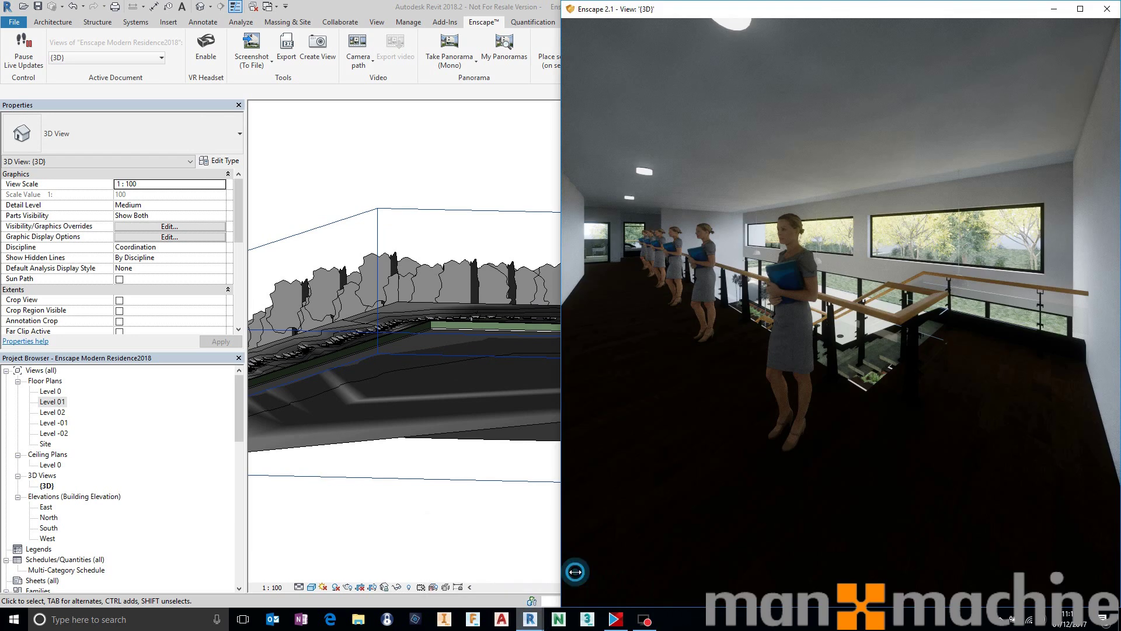
right_drag(804, 169, 785, 156)
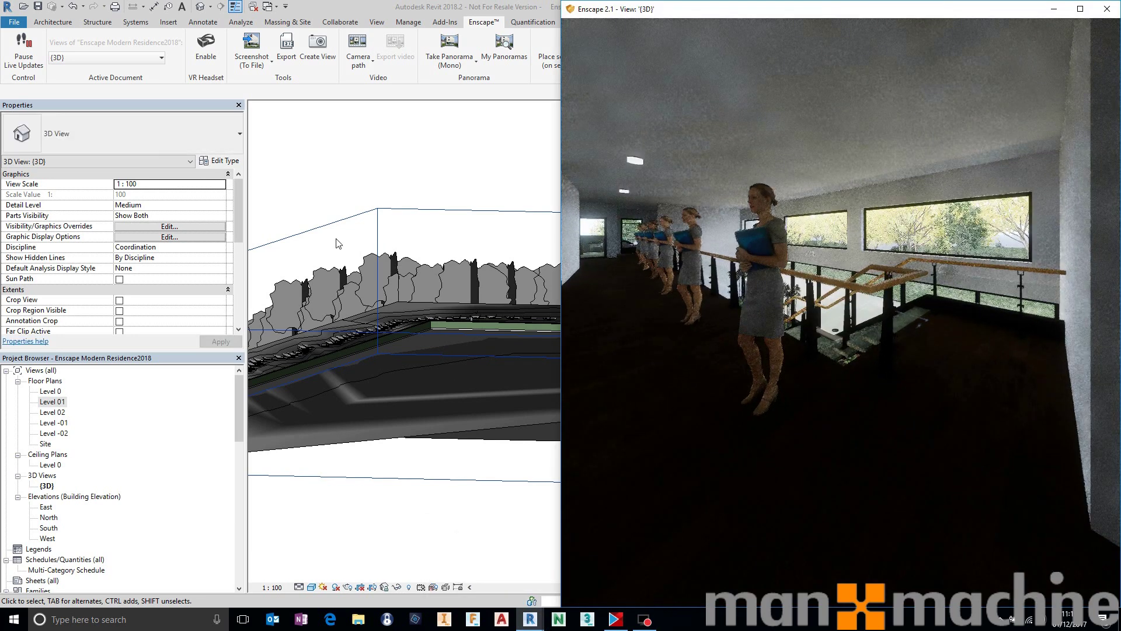
click(374, 146)
double_click(40, 487)
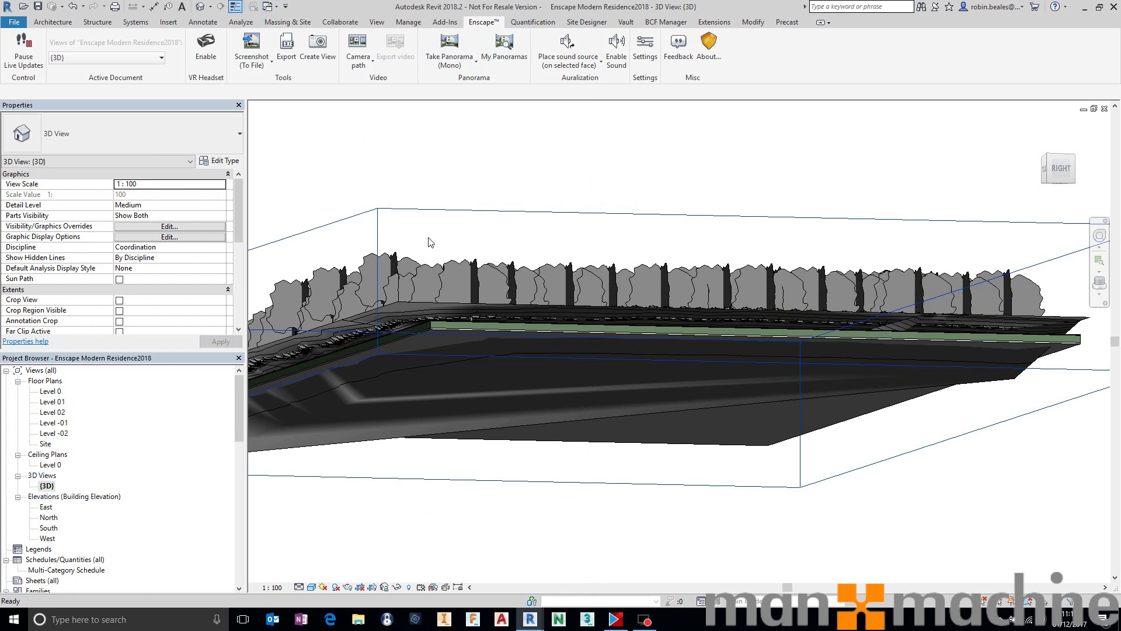
- Turn the Section Box of the 3D view off and back on, applying each change
drag(236, 206, 237, 276)
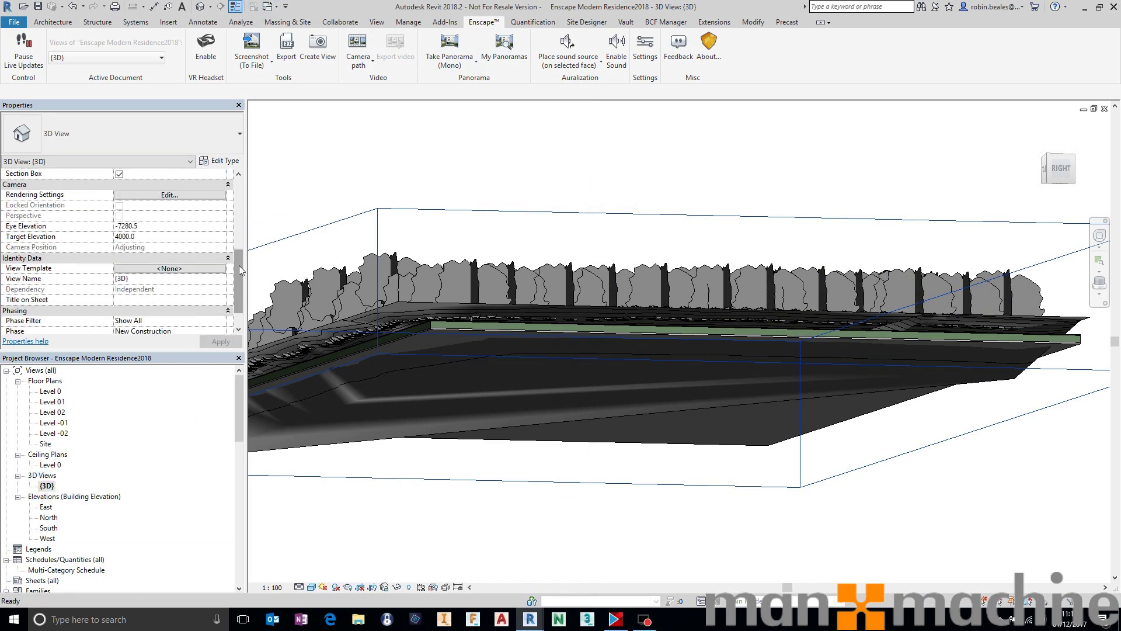
click(119, 174)
click(224, 341)
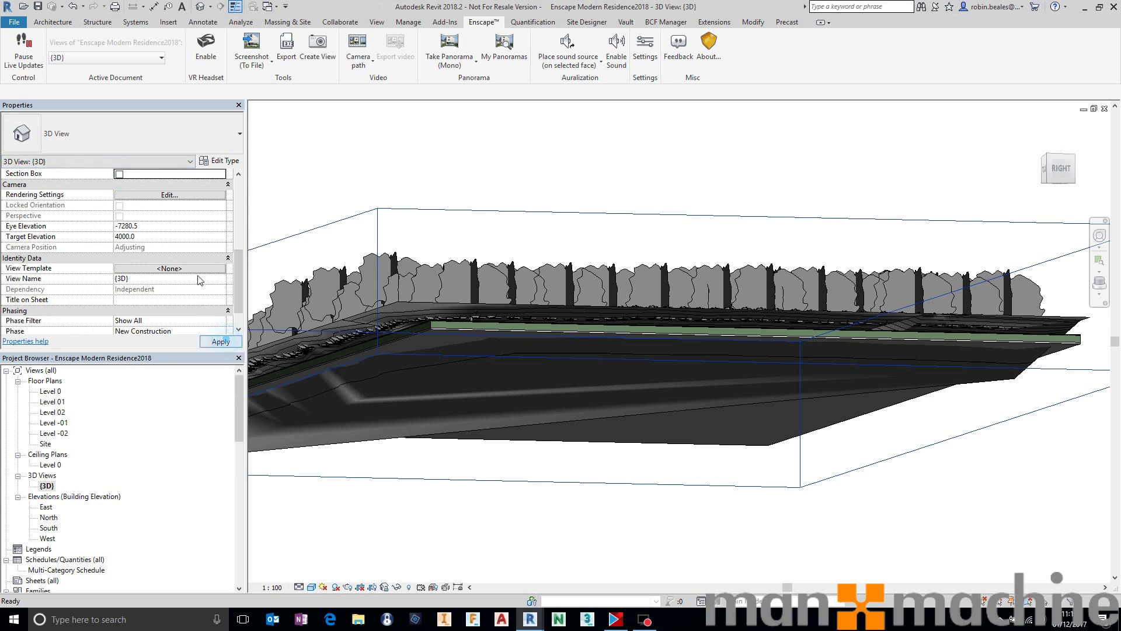
click(119, 175)
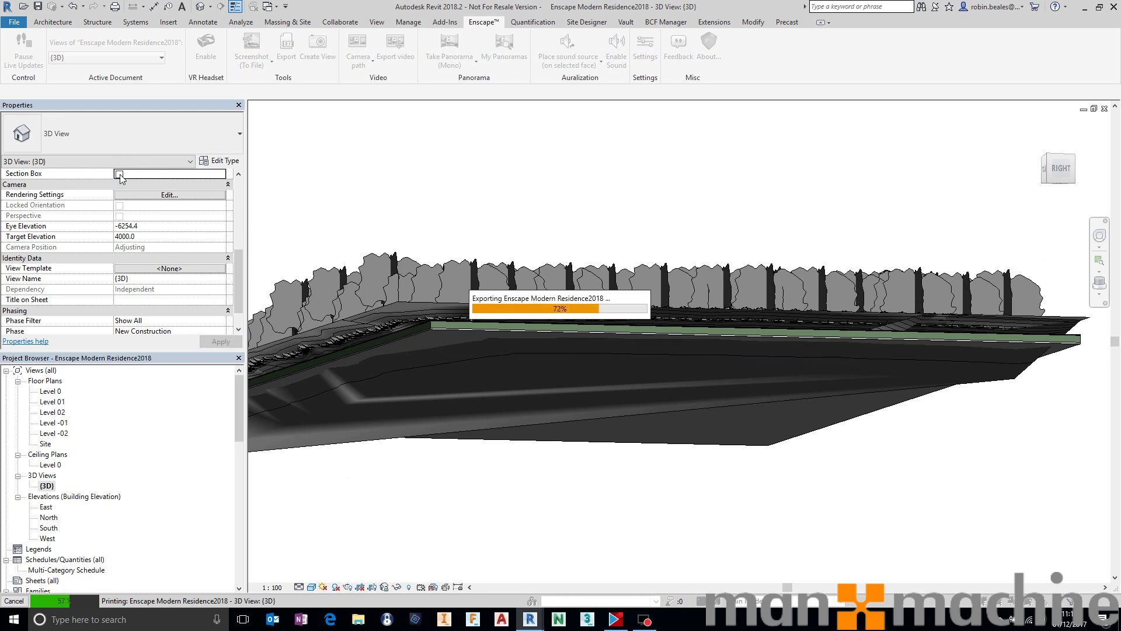
click(222, 341)
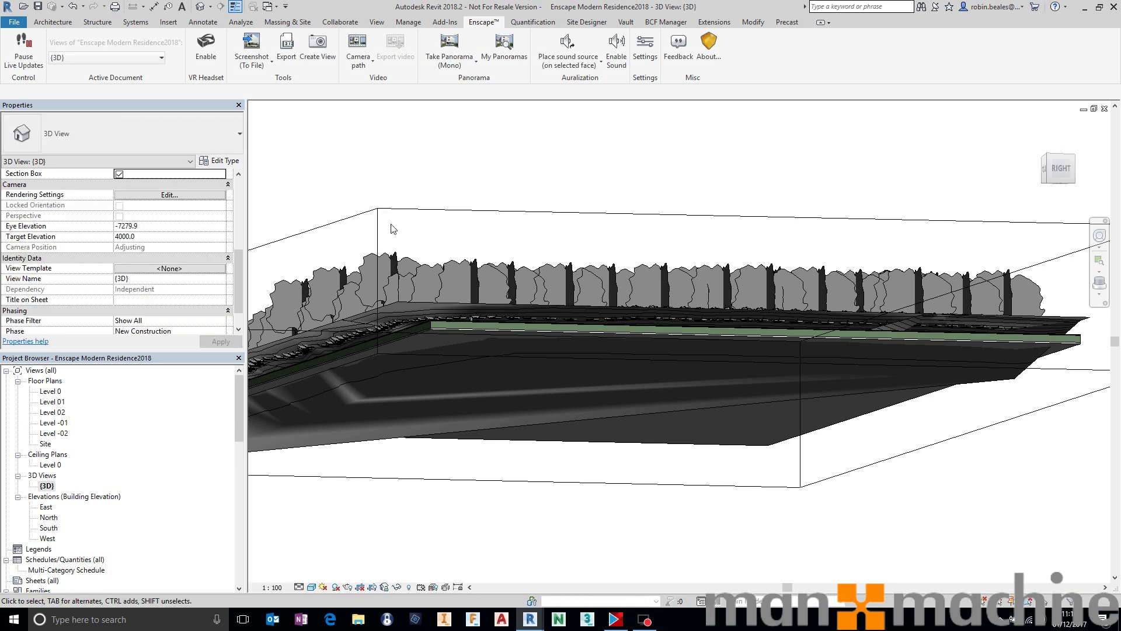
- Try to select the re-enabled section box for adjustment, and show the whole box around the site
middle_drag(412, 208, 525, 230)
click(498, 231)
click(488, 243)
scroll(599, 202, down, 3)
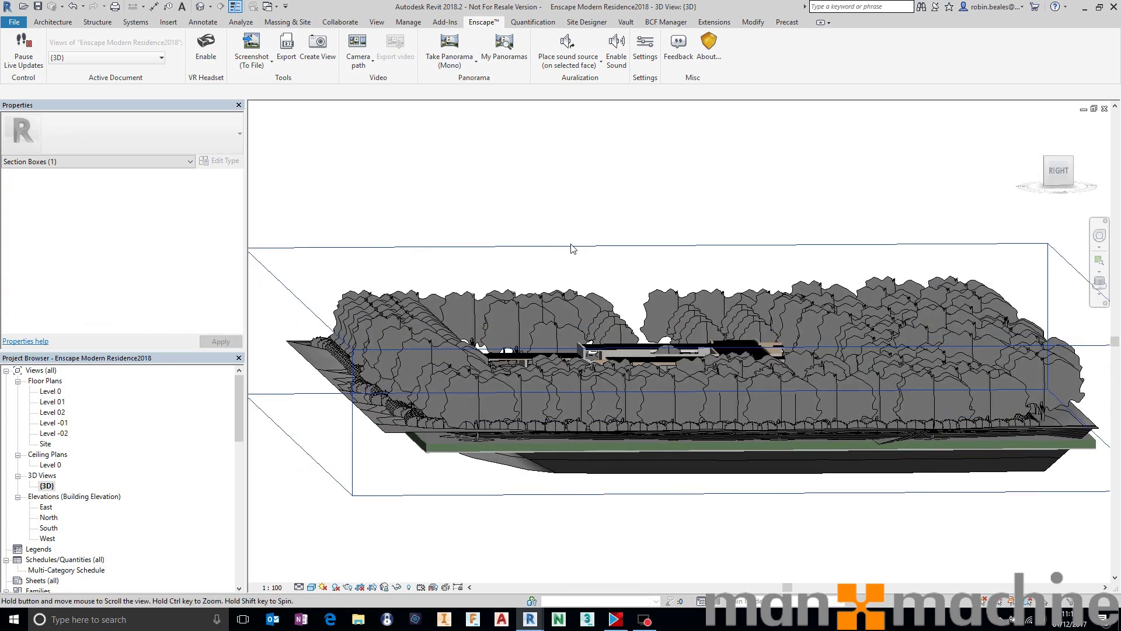
click(602, 218)
click(638, 244)
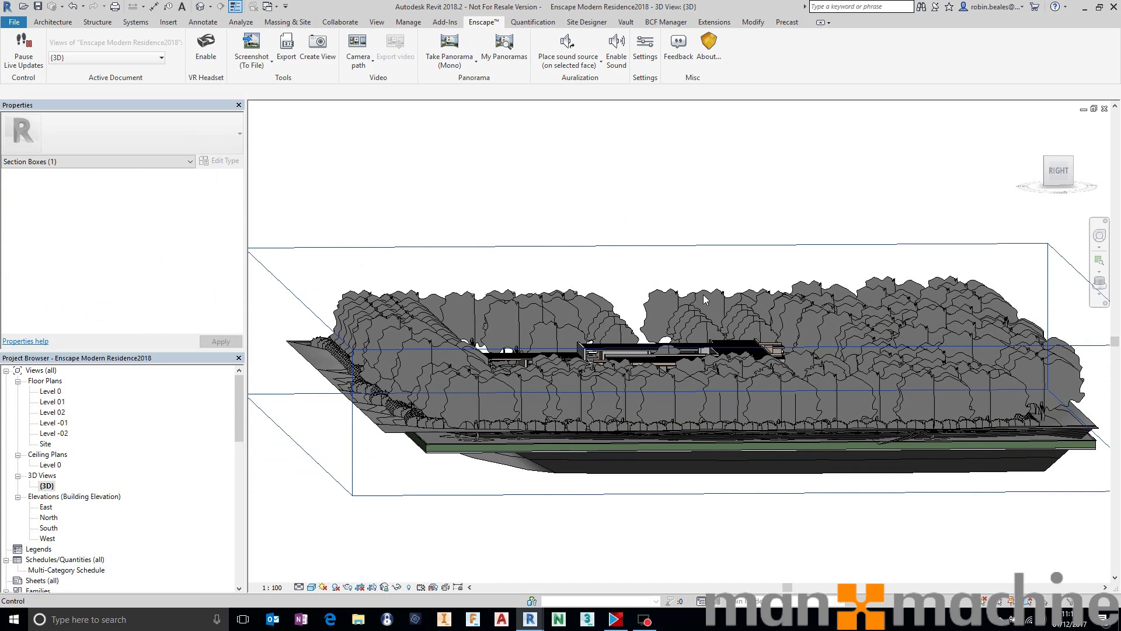
scroll(751, 356, down, 2)
scroll(762, 427, down, 2)
click(803, 503)
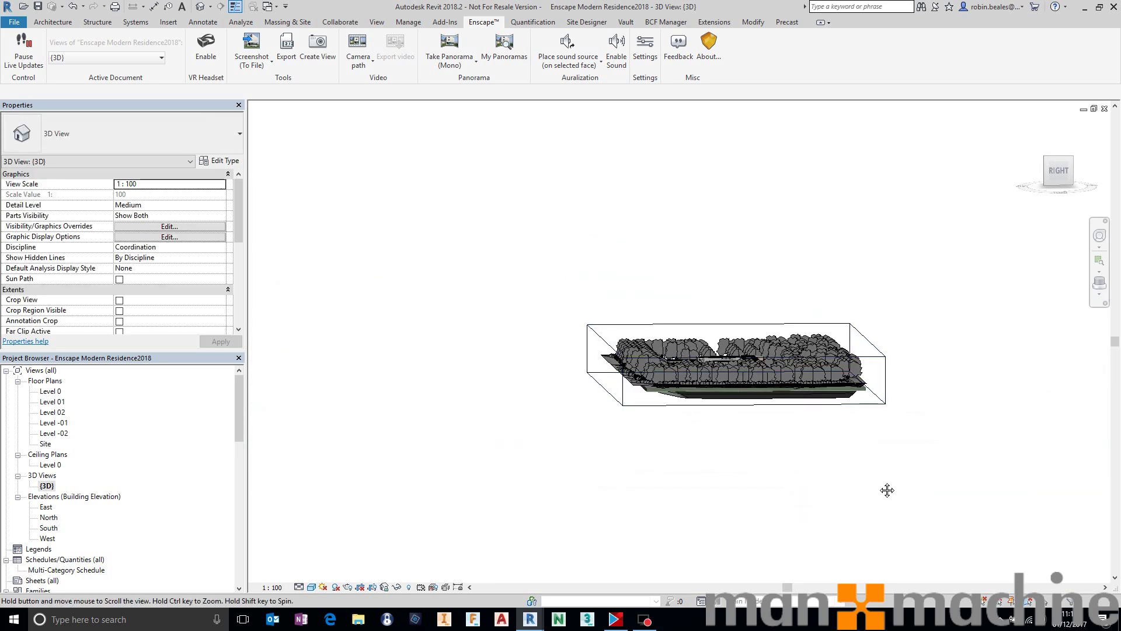
- Switch to the Level 0 floor plan and back to the 3D view, and retry selecting the section box
double_click(58, 392)
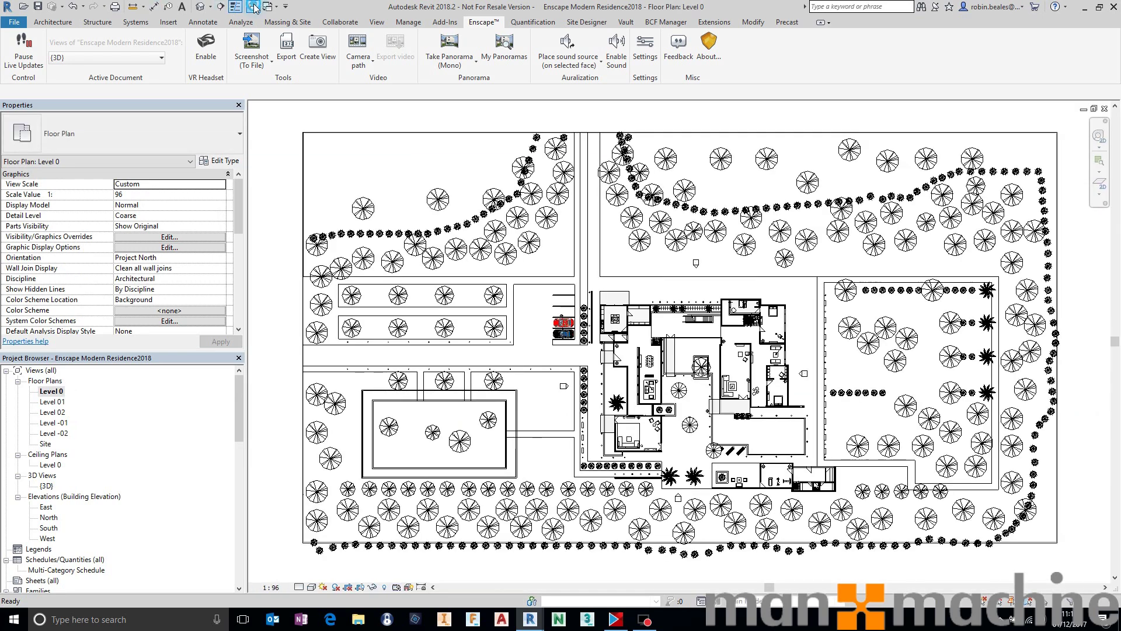
double_click(47, 485)
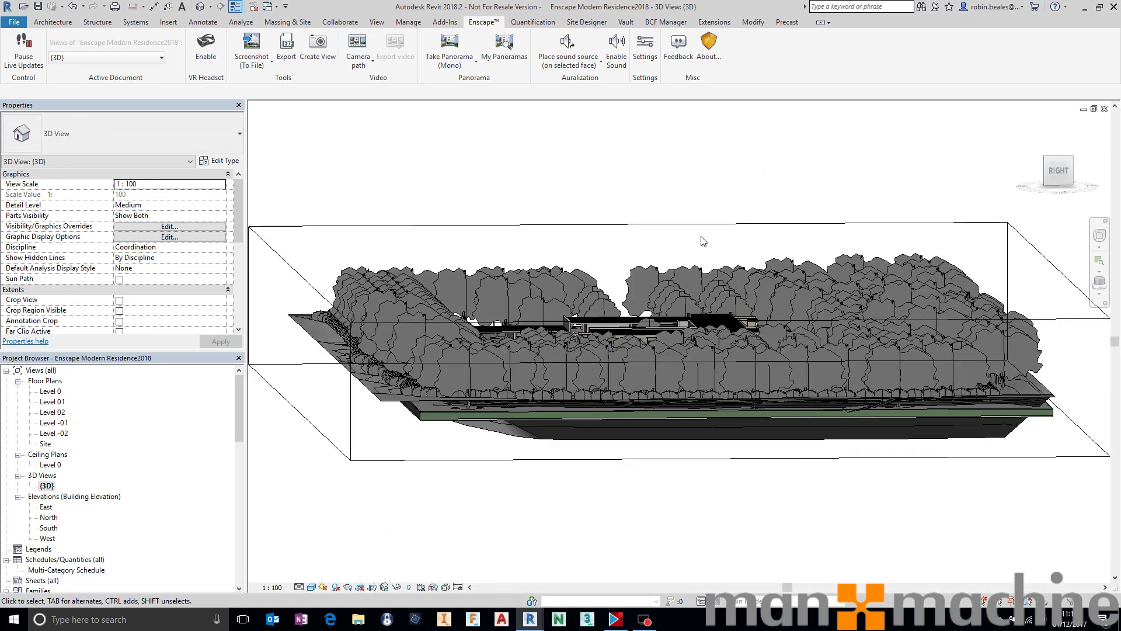
click(707, 225)
click(734, 199)
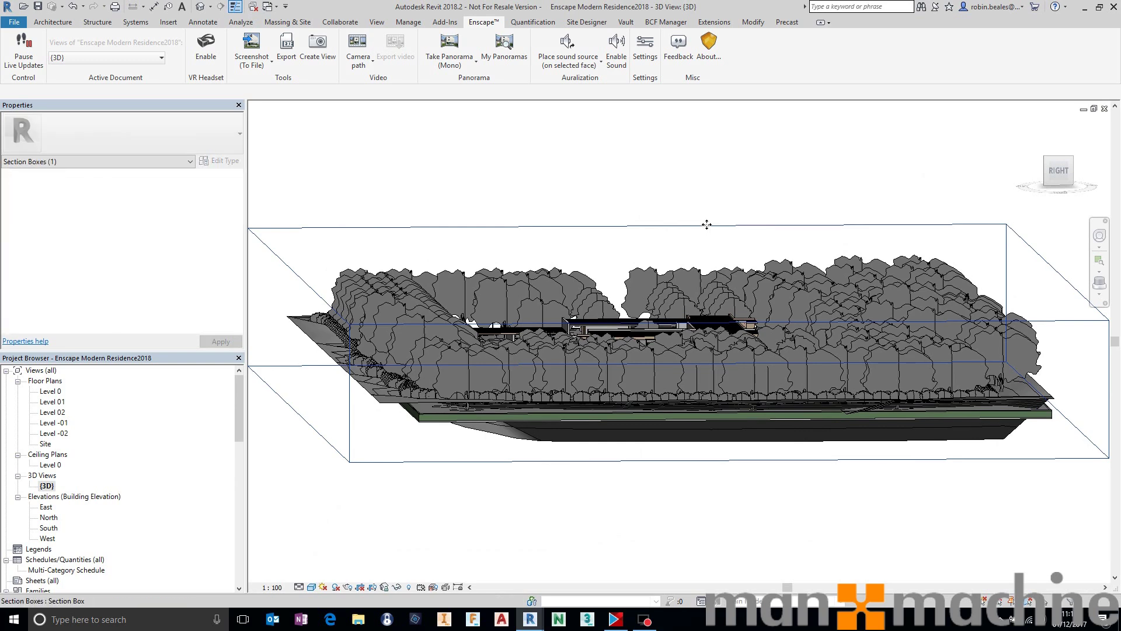
- Try to select the section box with the Modify tools available, checking it from other angles, and clear the selection
click(754, 21)
click(650, 202)
click(657, 225)
shift+middle_drag(632, 345, 709, 330)
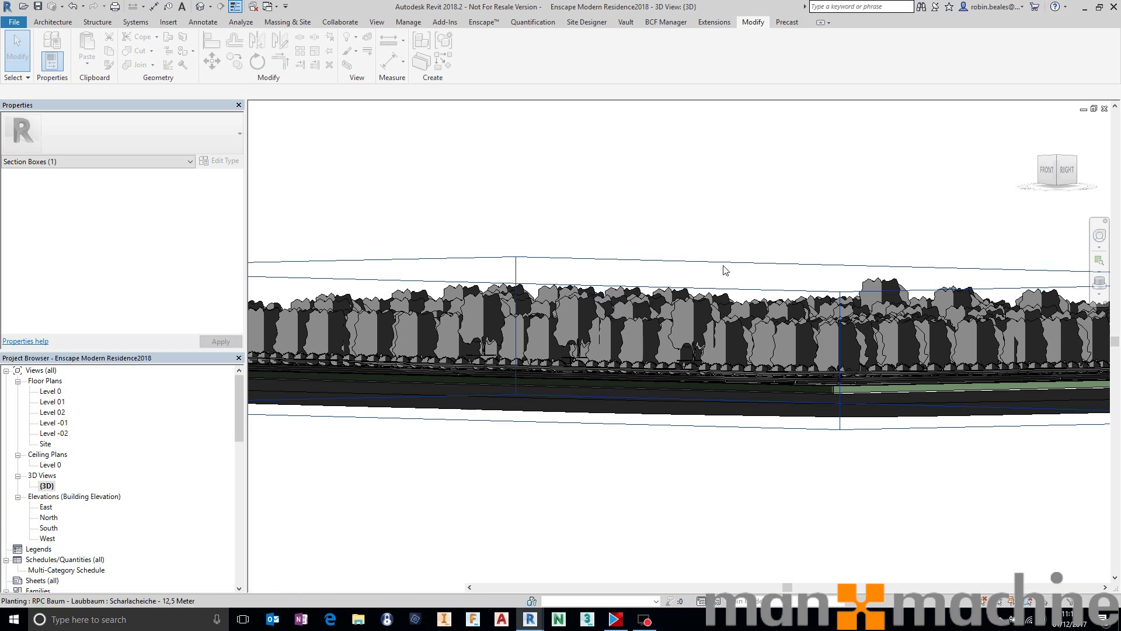
click(727, 233)
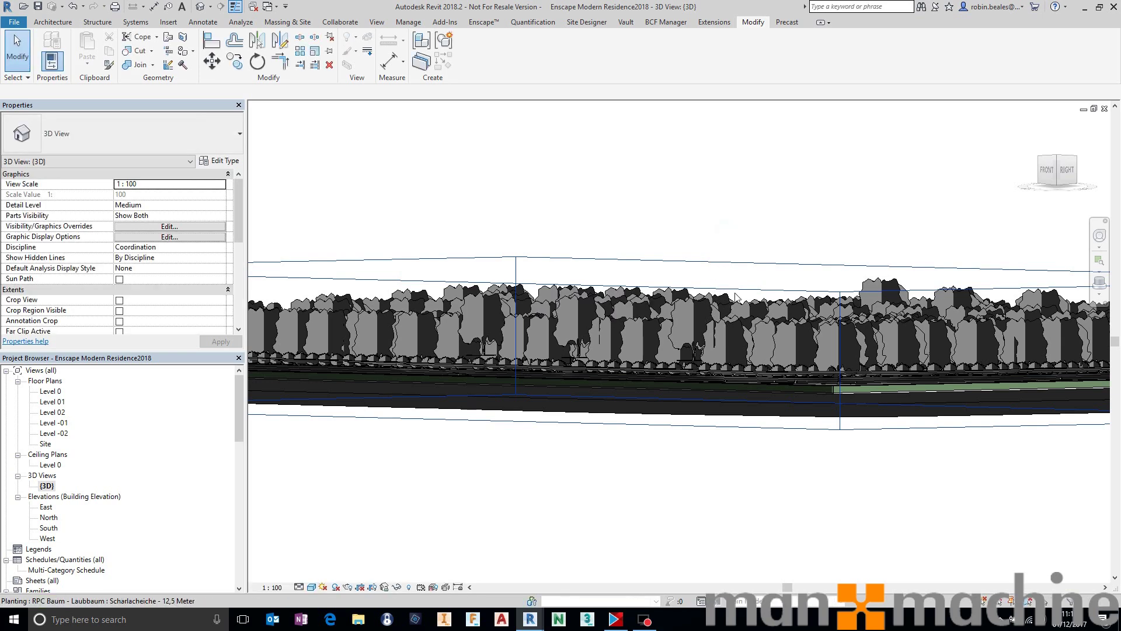
shift+middle_drag(714, 294, 607, 92)
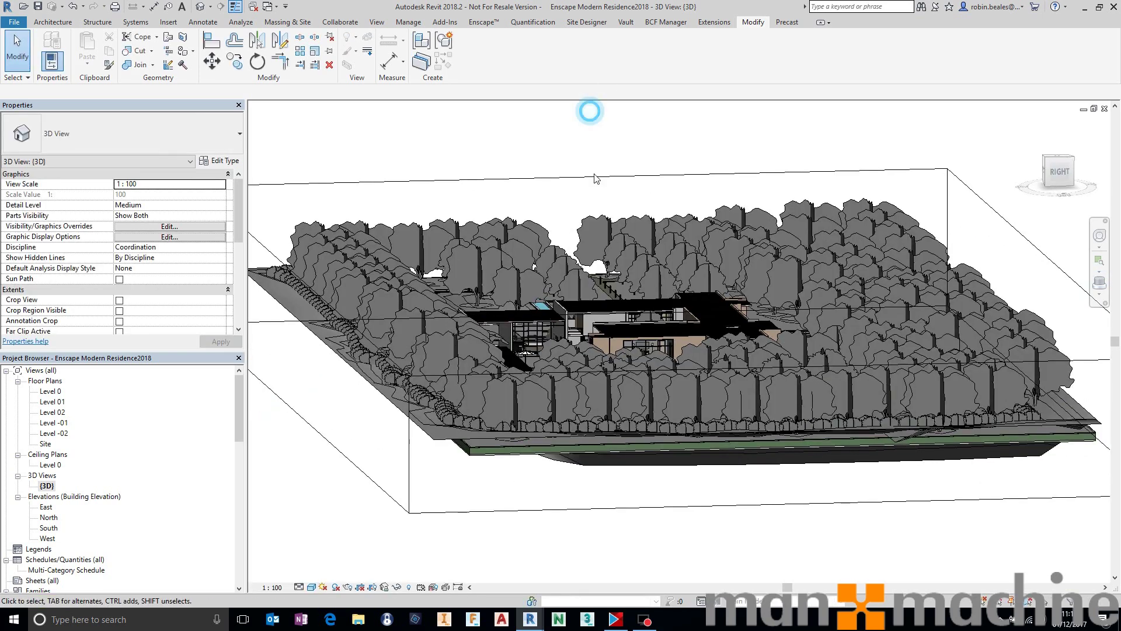
click(598, 182)
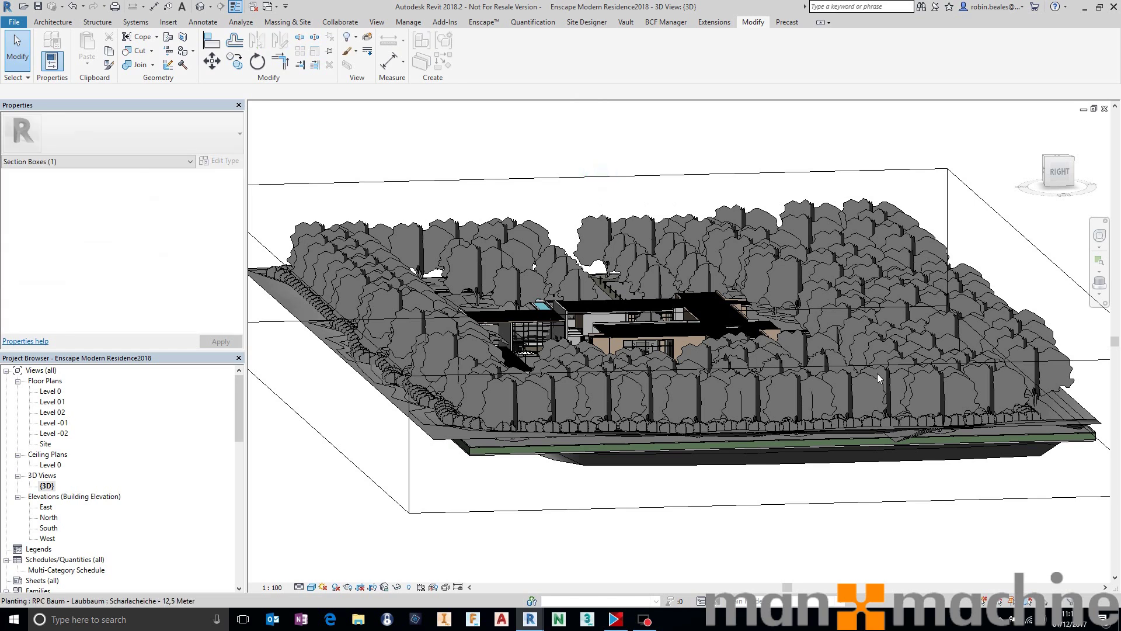
key(Escape)
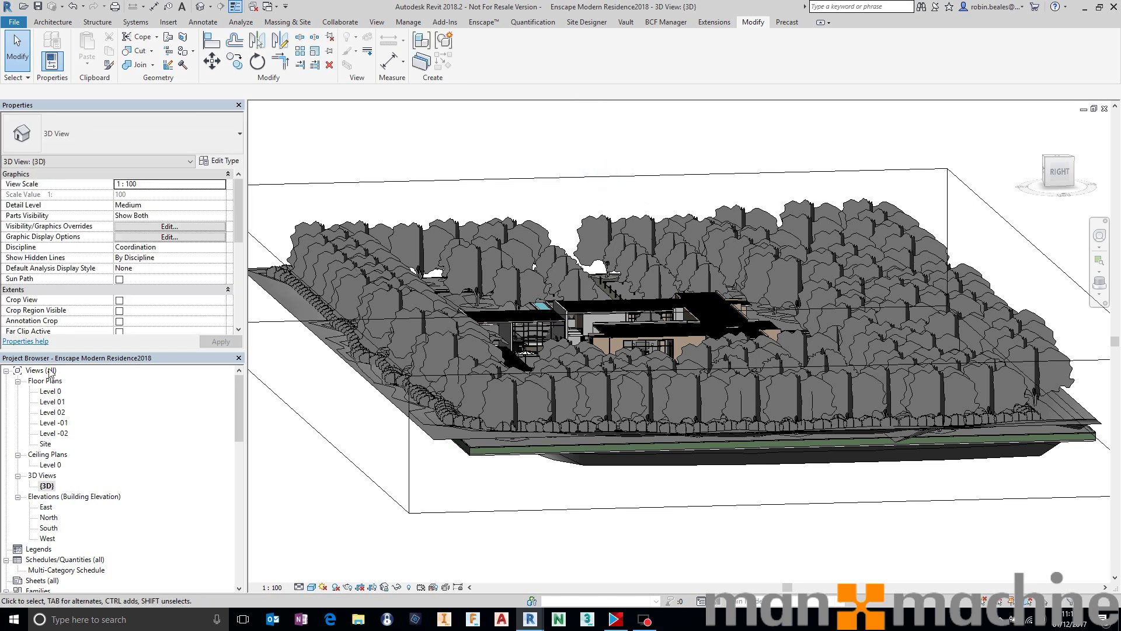
- Open the Level 0 floor plan and try to window-select the house, cancelling the selection of a tree
double_click(52, 391)
scroll(502, 272, up, 3)
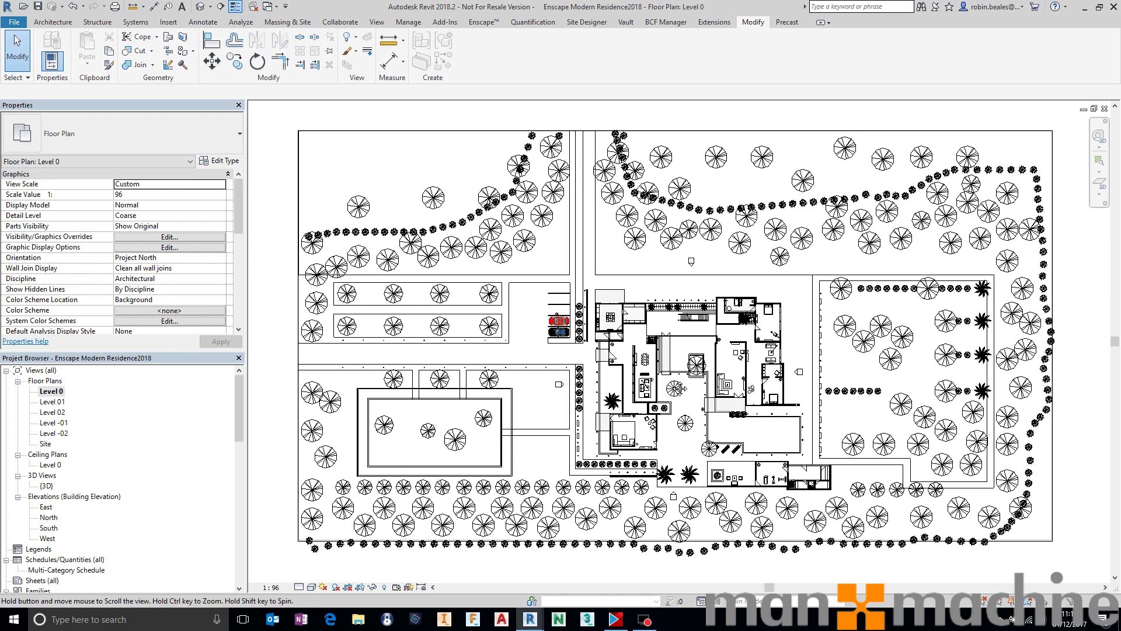
drag(463, 256, 600, 336)
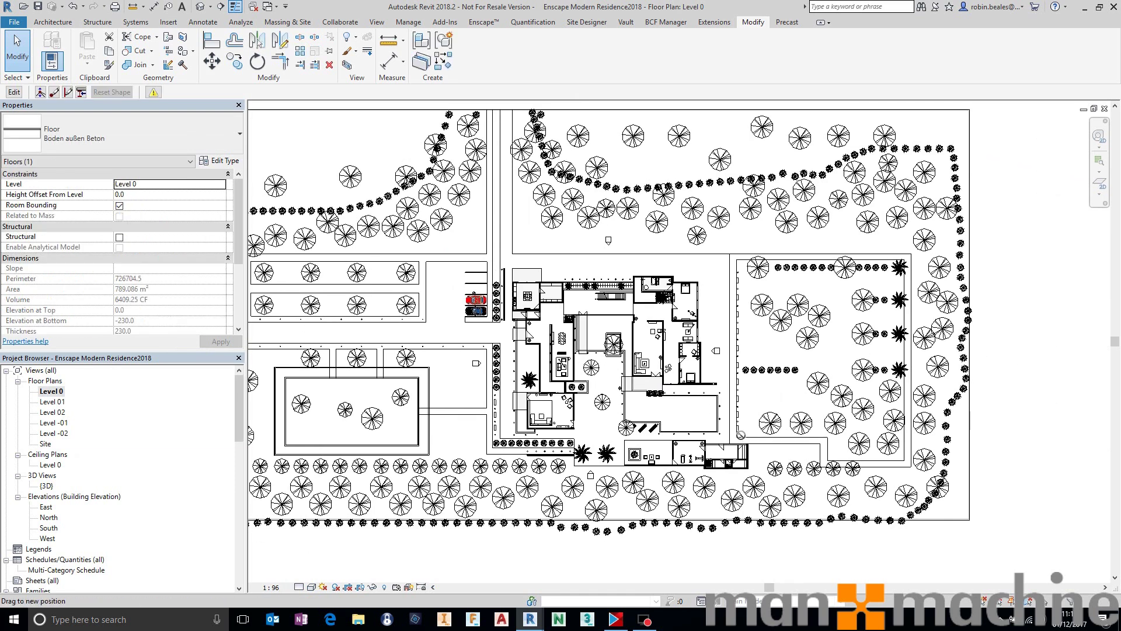
drag(749, 474, 505, 254)
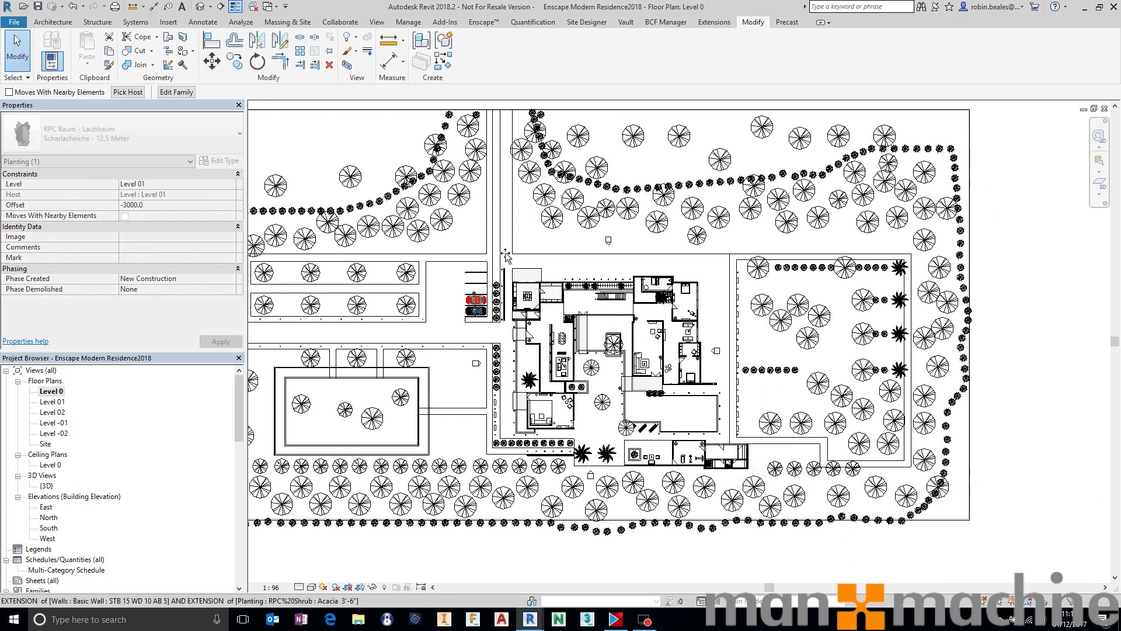
key(Escape)
click(782, 560)
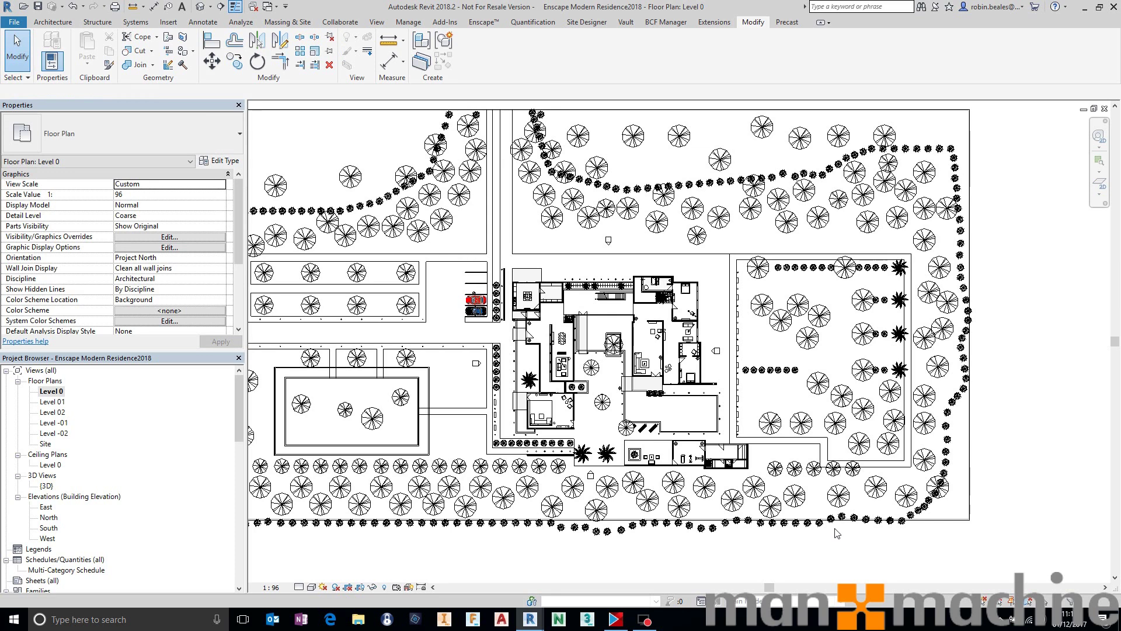
- Select the house and its surroundings in plan with a crossing window and create a Selection Box around them
click(790, 557)
click(752, 564)
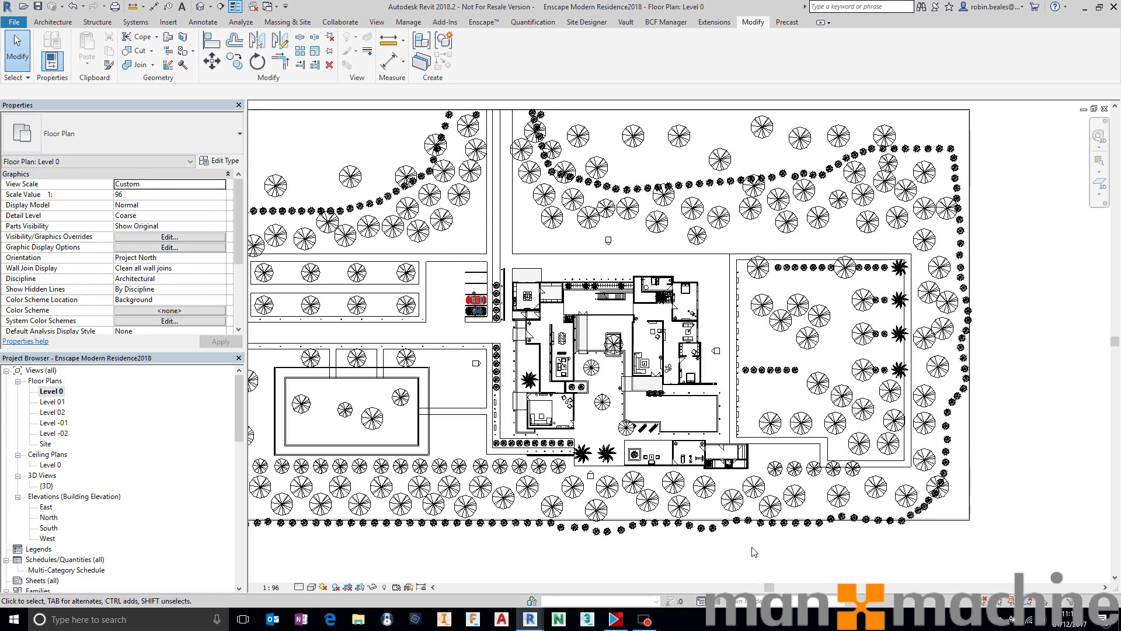
click(752, 547)
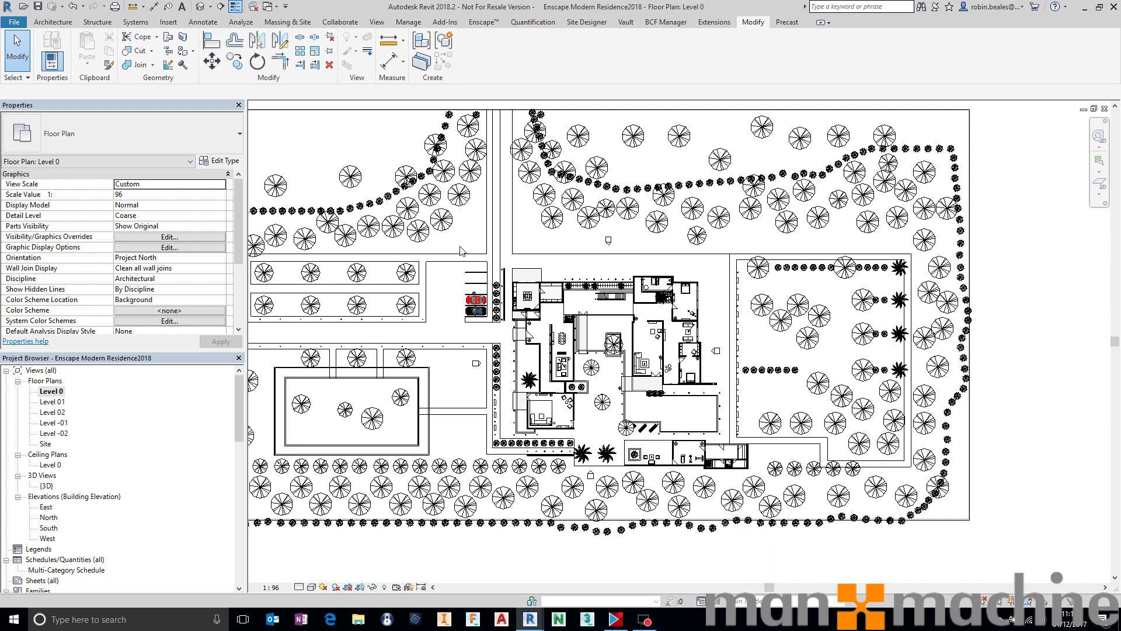
drag(752, 547, 459, 245)
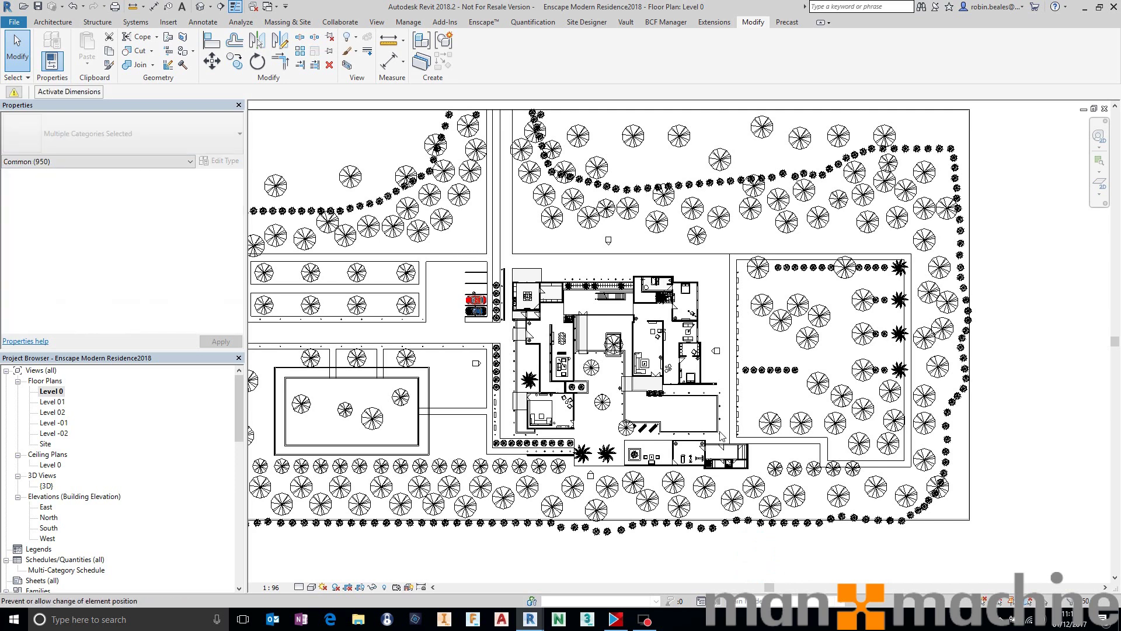
scroll(732, 464, down, 2)
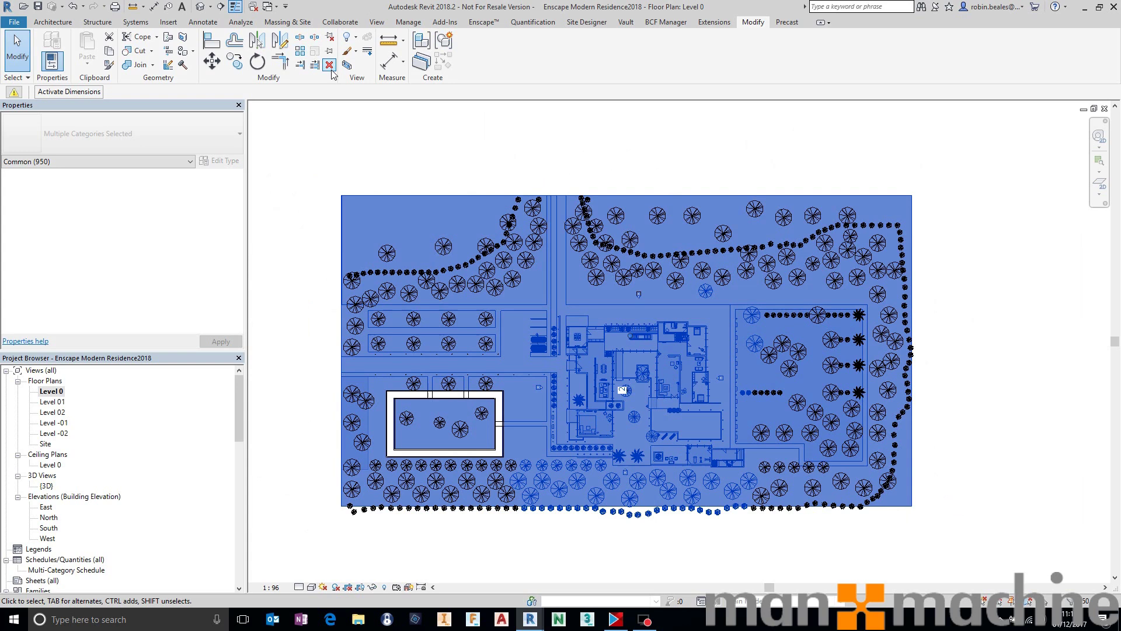
click(348, 65)
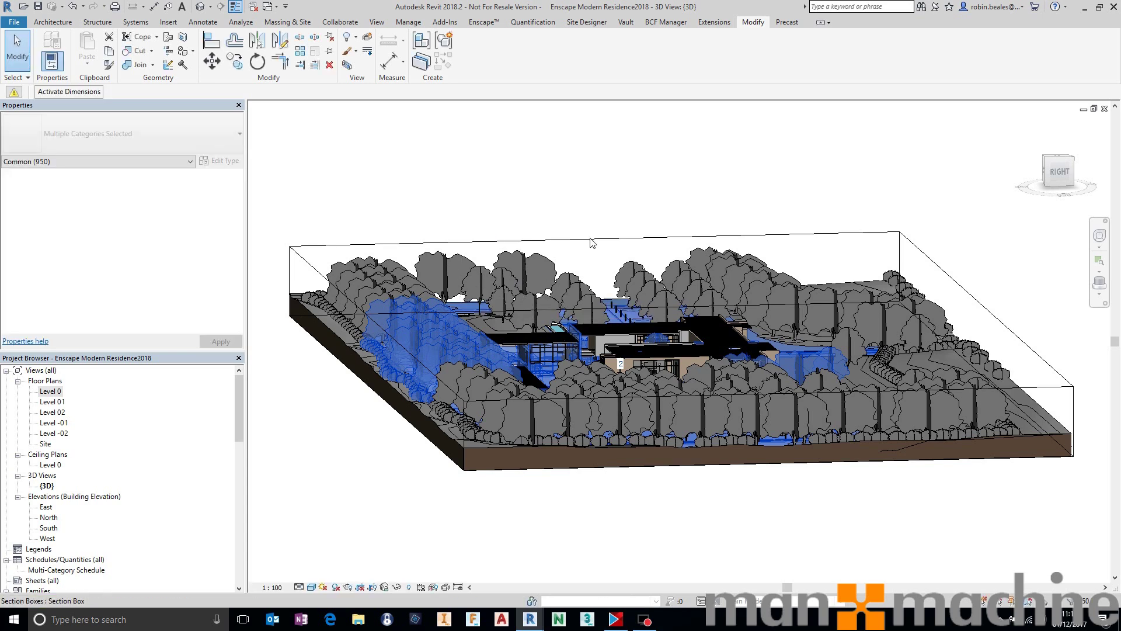
- Select the new section box at its far upper corner in the 3D view
click(900, 236)
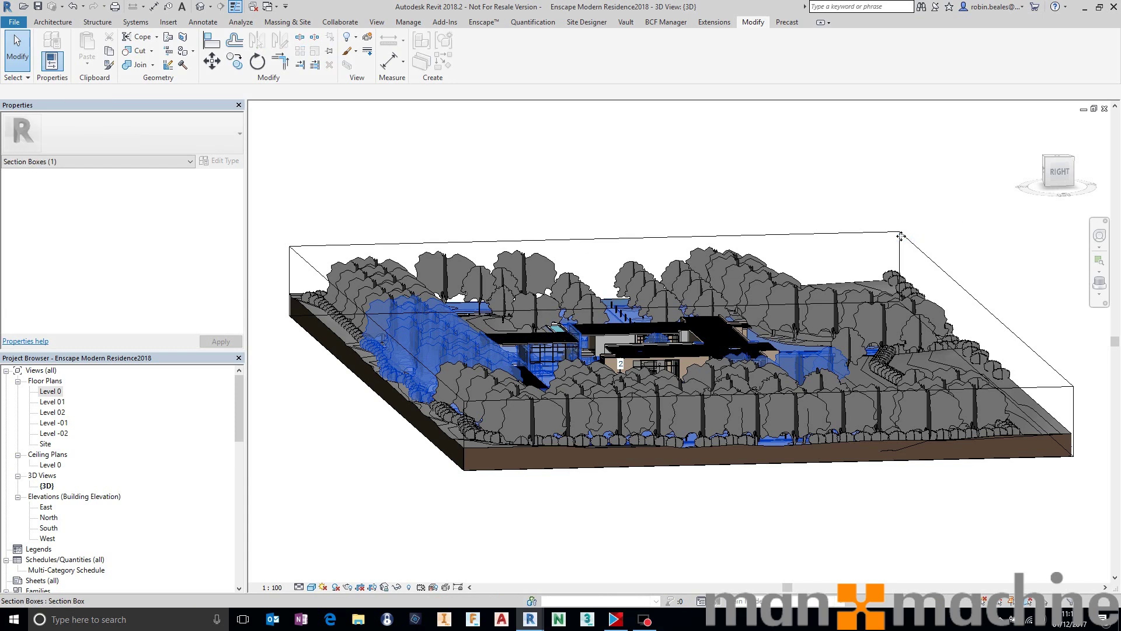
click(900, 236)
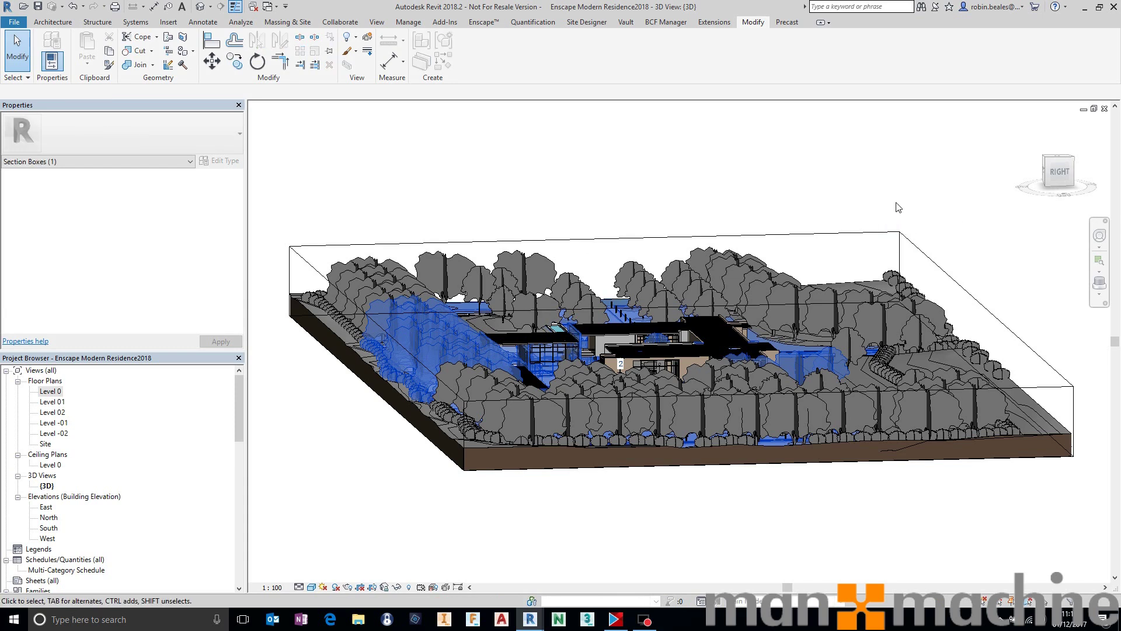
click(898, 207)
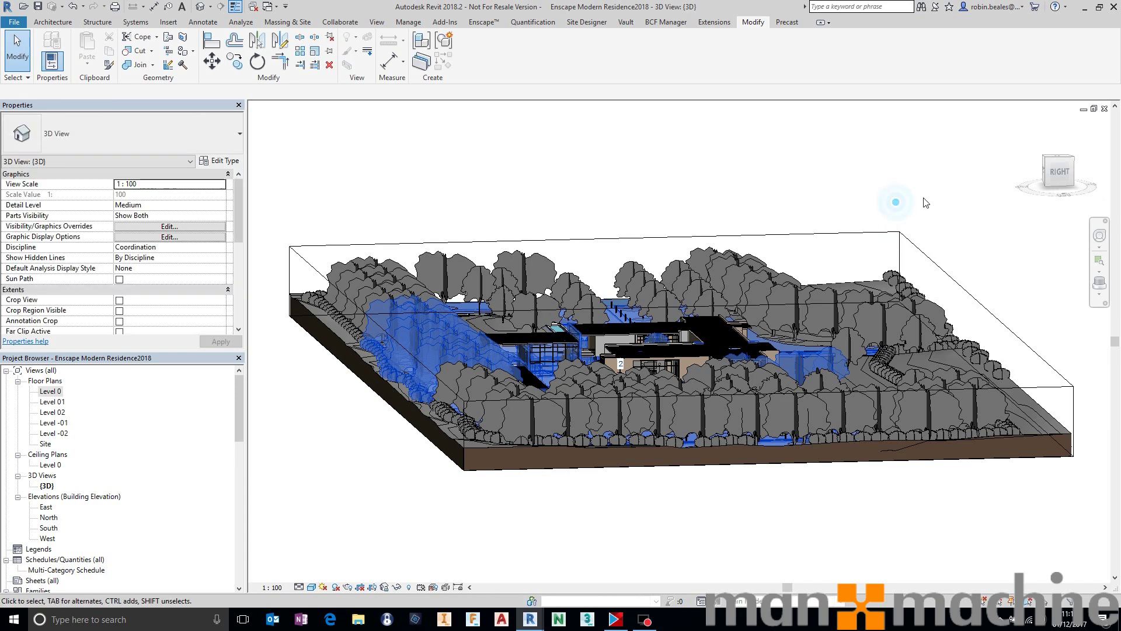
click(900, 235)
click(903, 229)
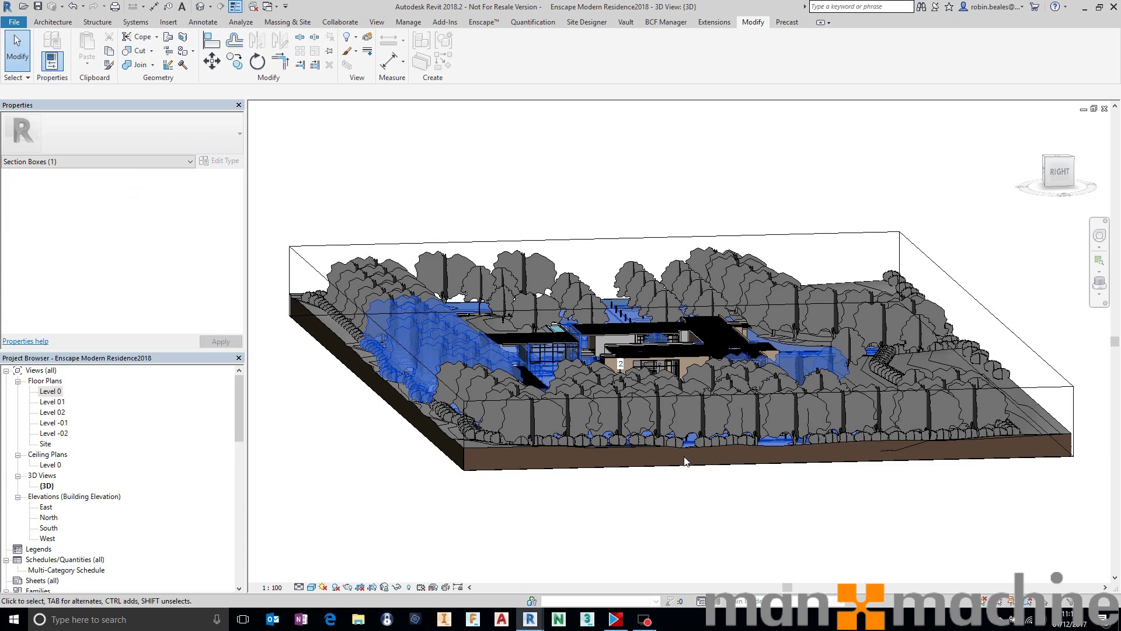
- Select the section box around the model and lower its top face to cut horizontally through the upper storey of the house
shift+middle_drag(566, 354, 818, 448)
shift+middle_drag(916, 502, 817, 459)
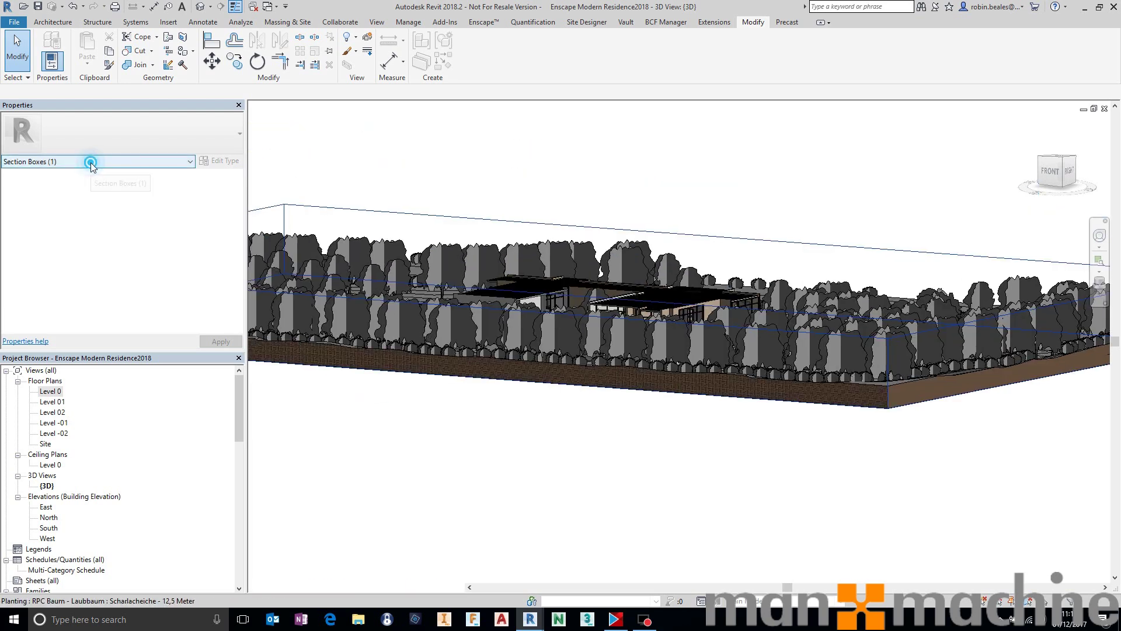
click(90, 163)
click(90, 162)
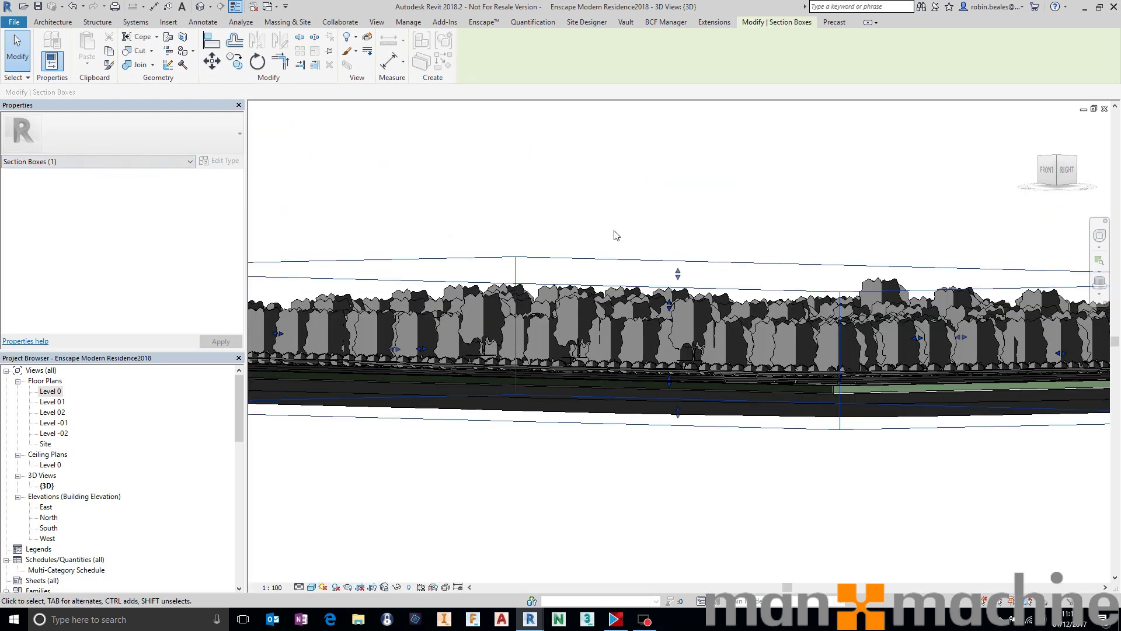
middle_drag(687, 249, 675, 206)
drag(666, 229, 664, 295)
drag(706, 151, 705, 151)
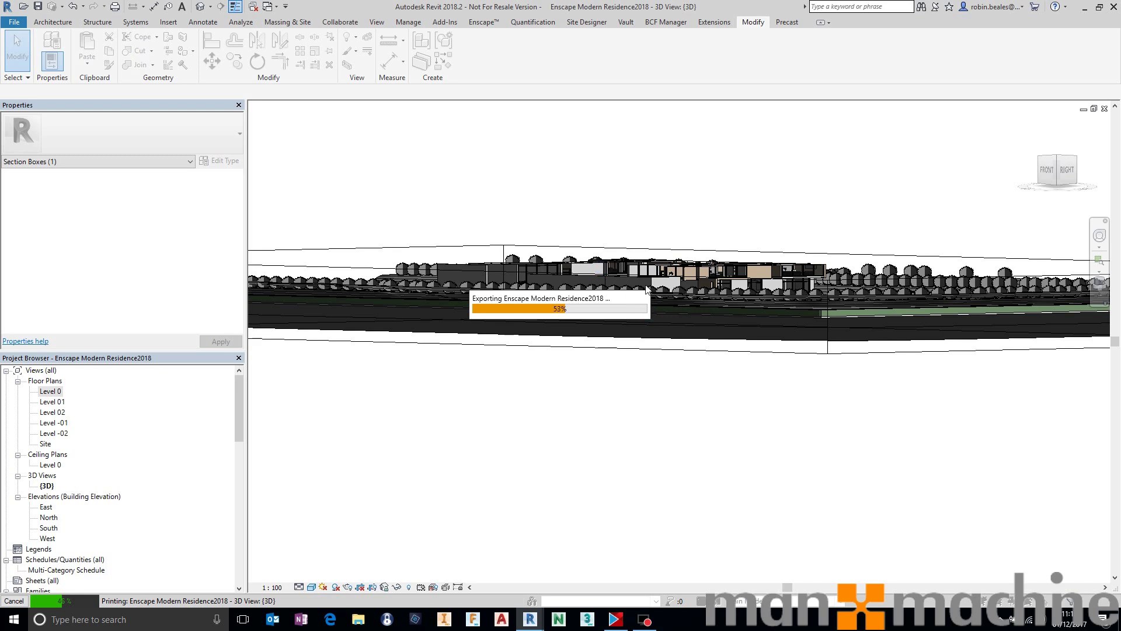
- Switch to the Enscape window, maximize it, and fly above the house to inspect the rooms exposed by the section cut
mouse_move(530, 619)
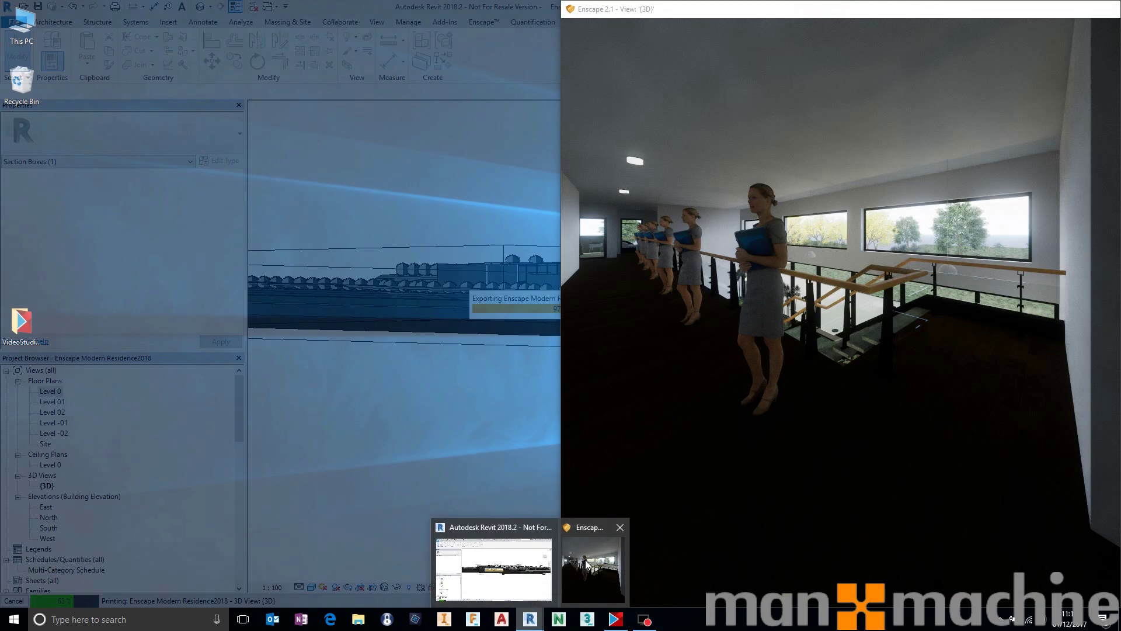
click(586, 560)
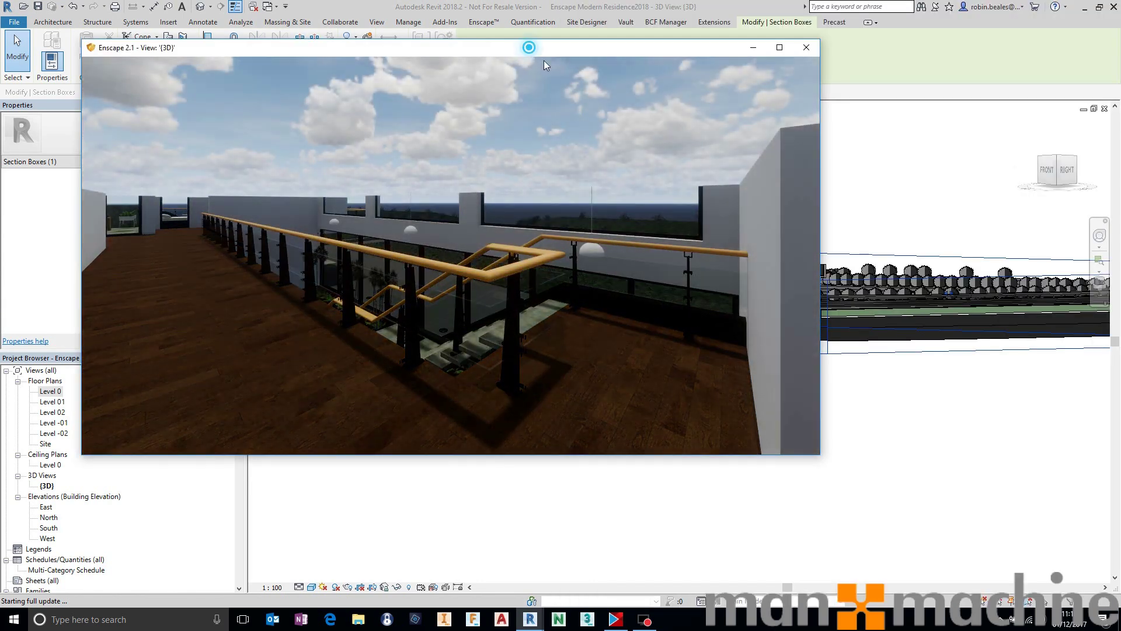
double_click(528, 48)
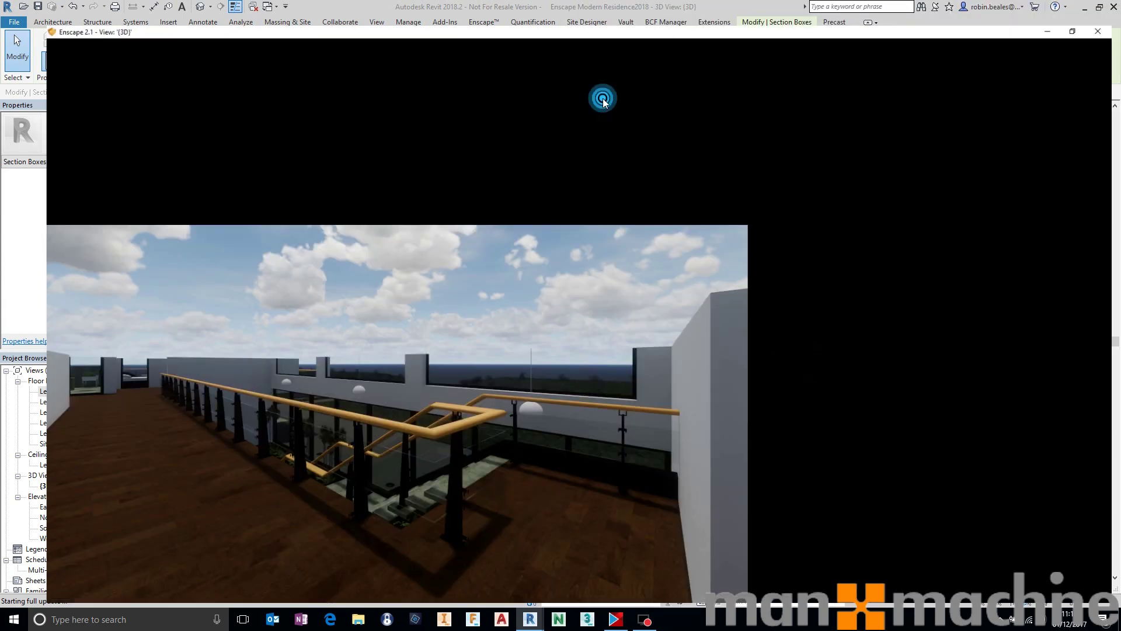
drag(602, 98, 449, 134)
key(e)
key(w)
key(a)
drag(587, 292, 435, 336)
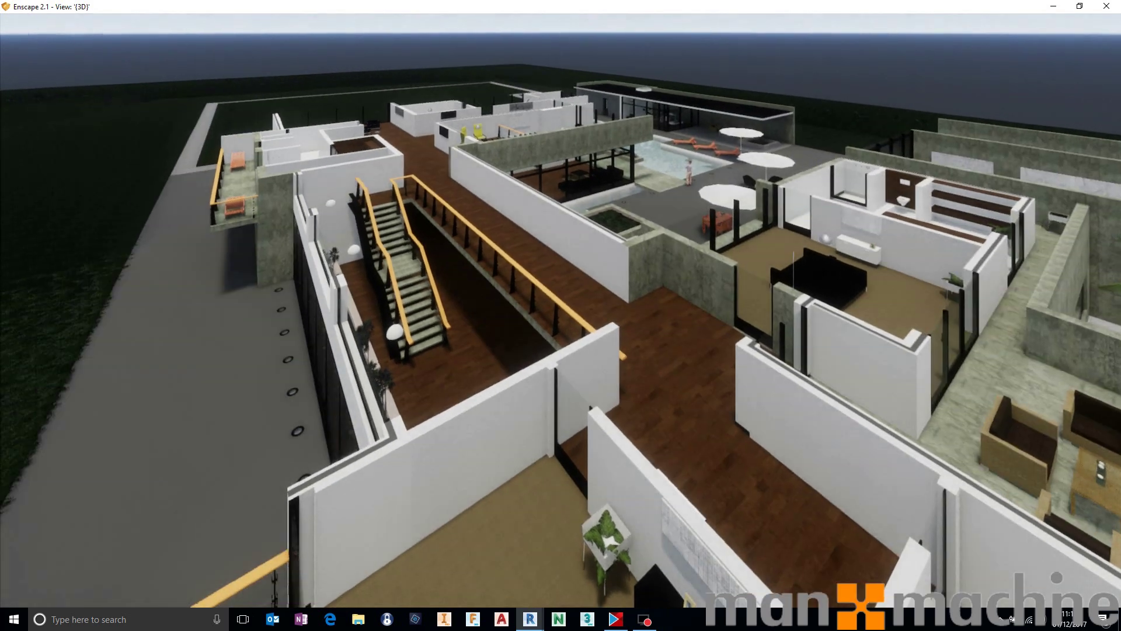
drag(690, 272, 678, 272)
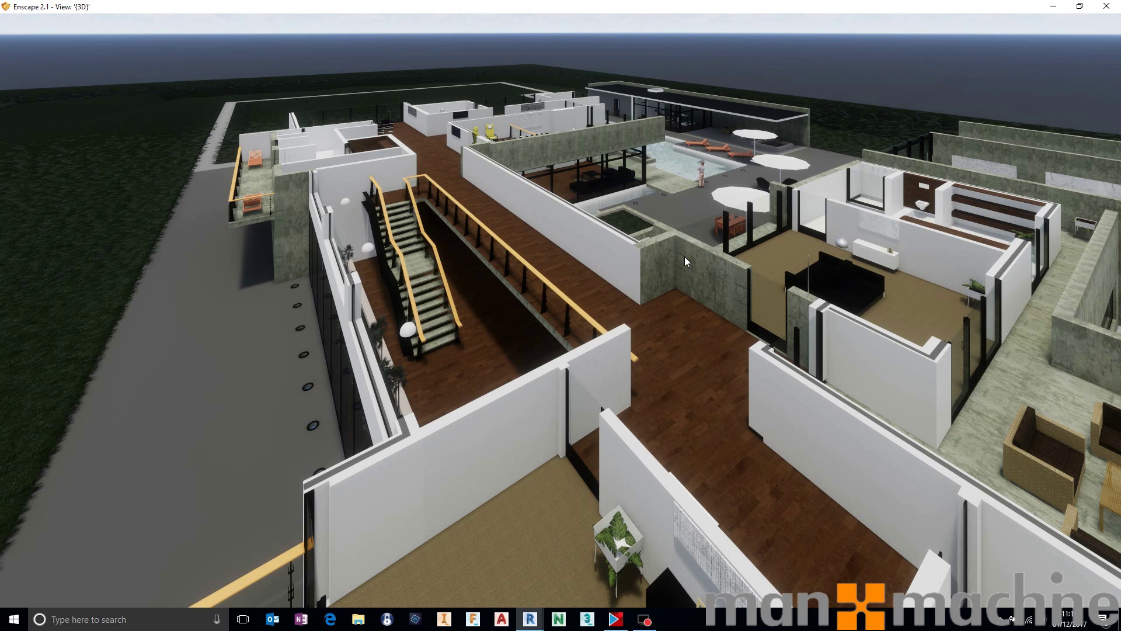
- Return to Revit and push the section box's front face inward to cut vertically through the site beside the house
key(alt+Tab)
drag(383, 308, 567, 303)
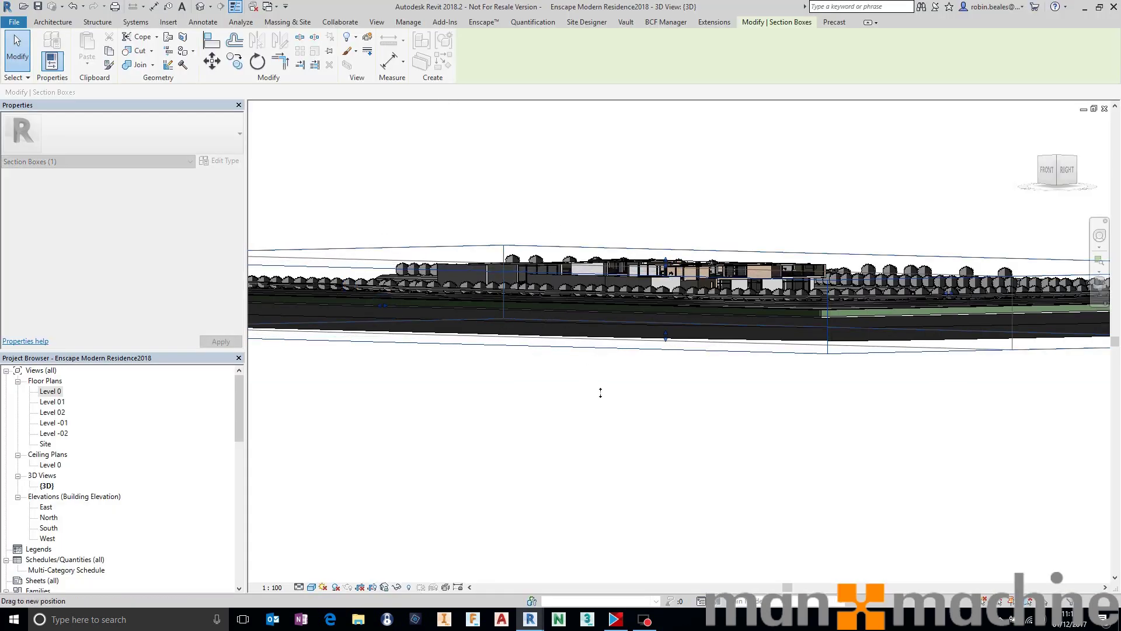
drag(616, 401, 607, 390)
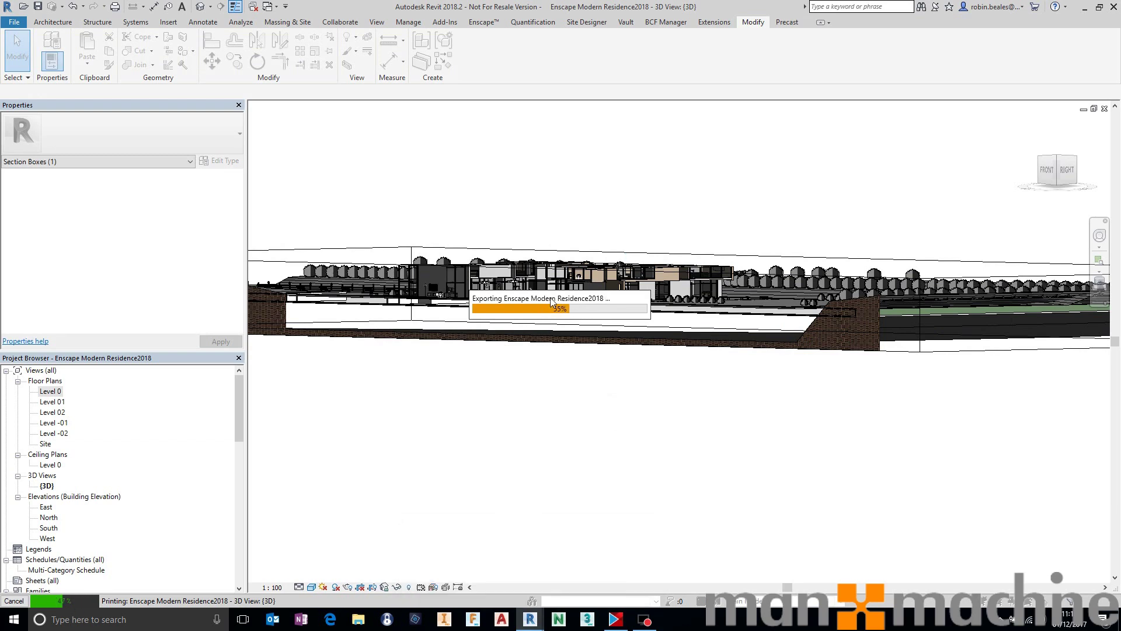
- Switch back to Enscape and fly around the house to examine the vertical cut along the pool terrace
mouse_move(530, 619)
click(608, 555)
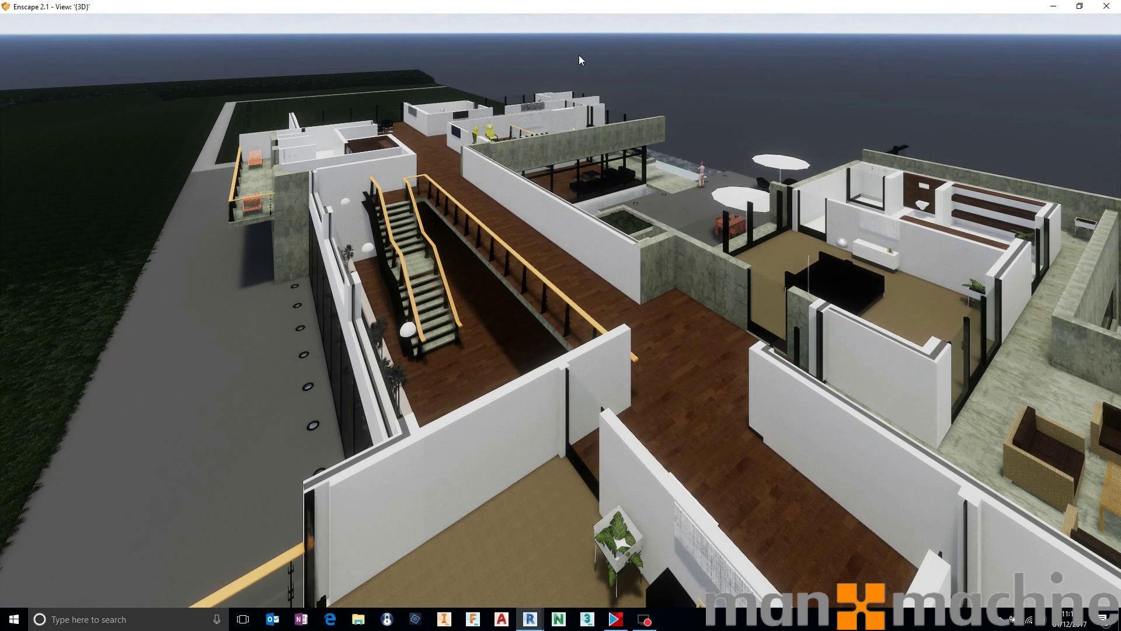
middle_drag(783, 250, 676, 277)
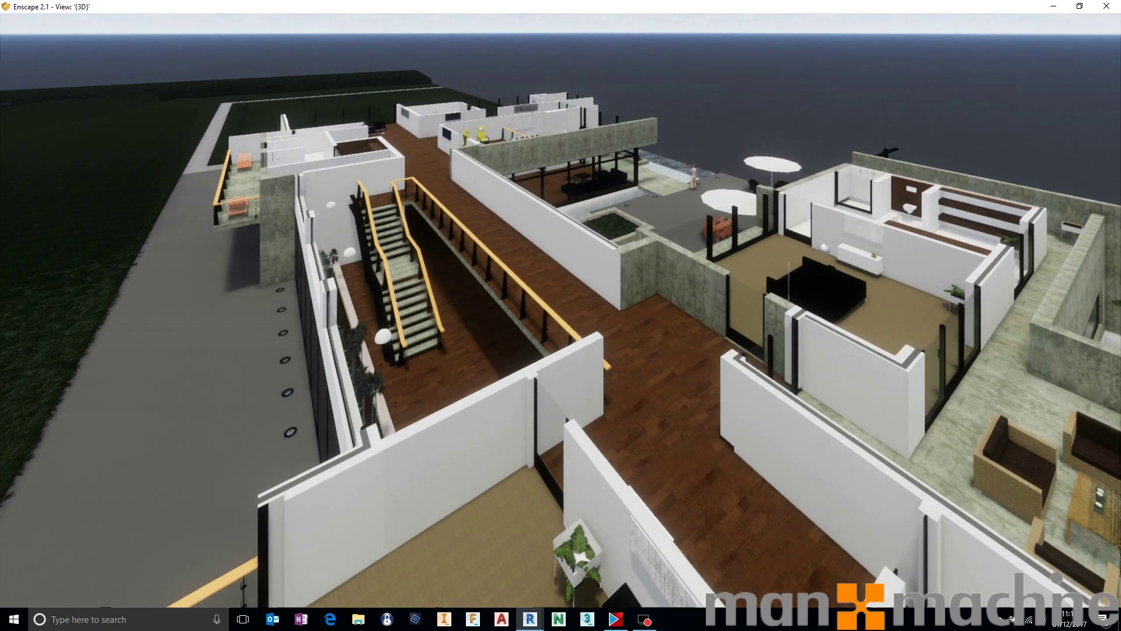
drag(677, 284, 429, 256)
key(d)
key(d)
key(d)
key(d)
drag(780, 234, 694, 270)
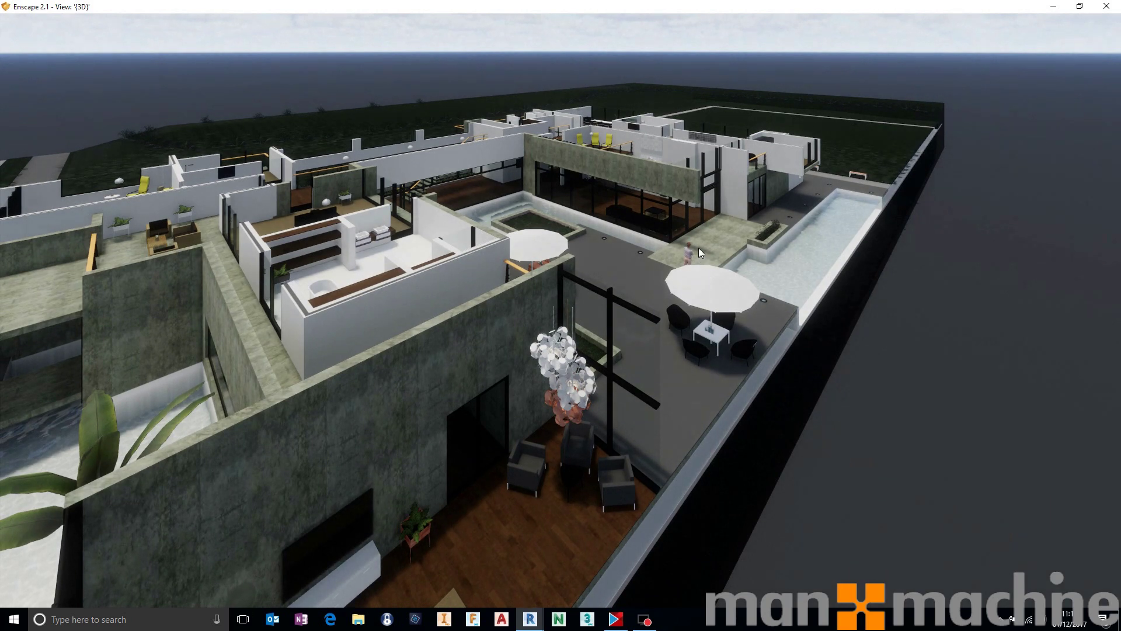
- Close the Enscape window, then close the residence project's views without saving the changes
click(1106, 7)
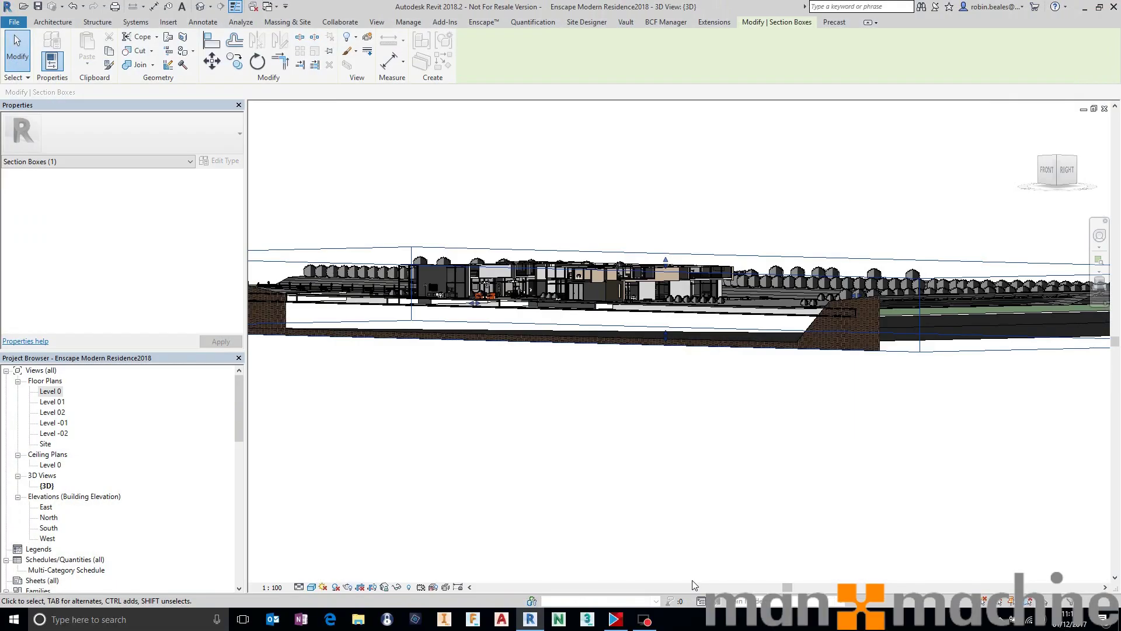
click(702, 467)
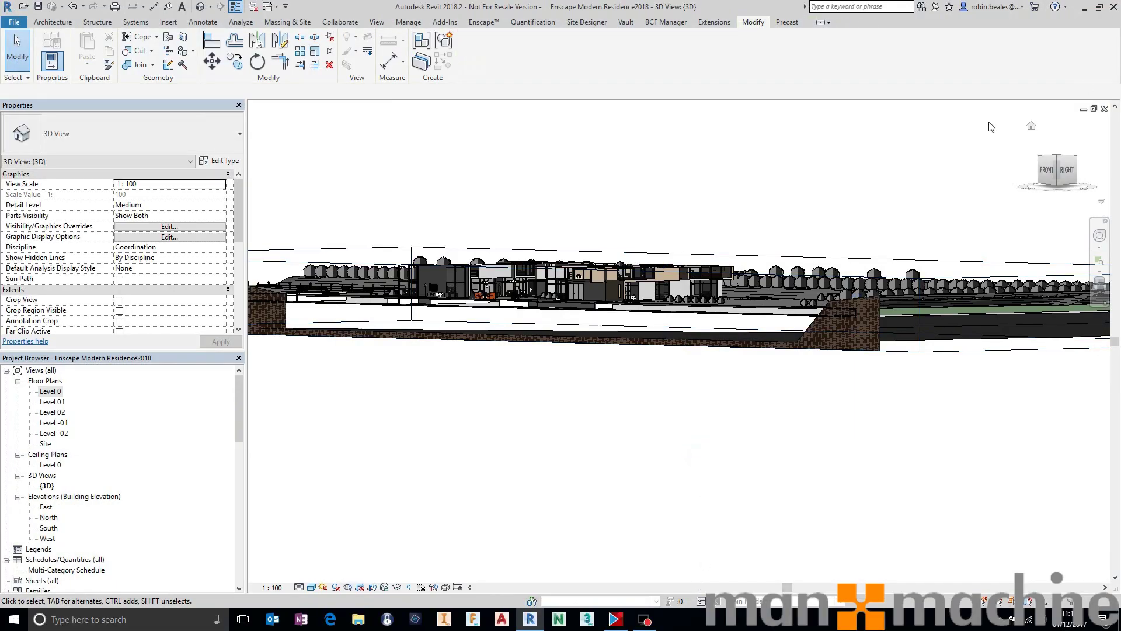
click(1104, 109)
click(1104, 109)
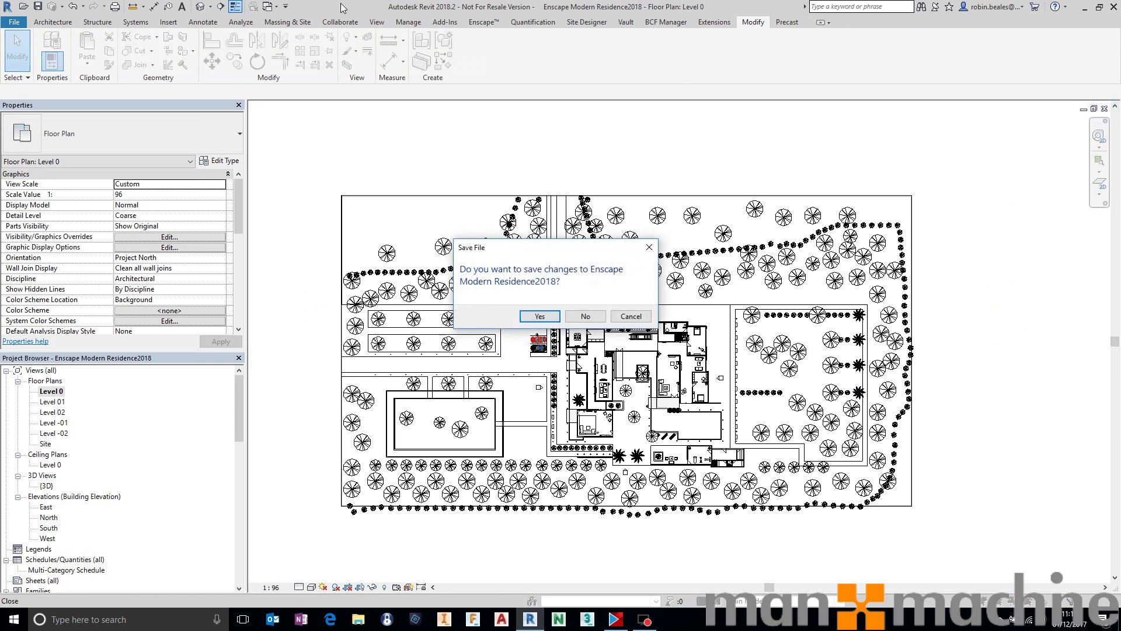
click(579, 312)
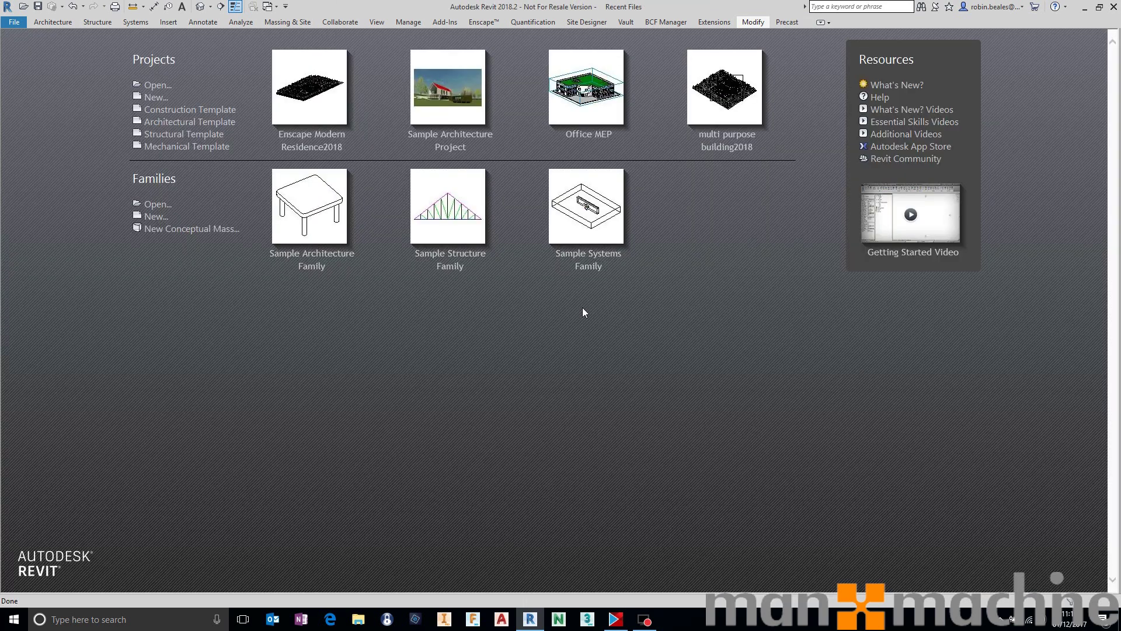
- Create a new project from the Architectural Template
click(156, 97)
click(543, 286)
click(483, 295)
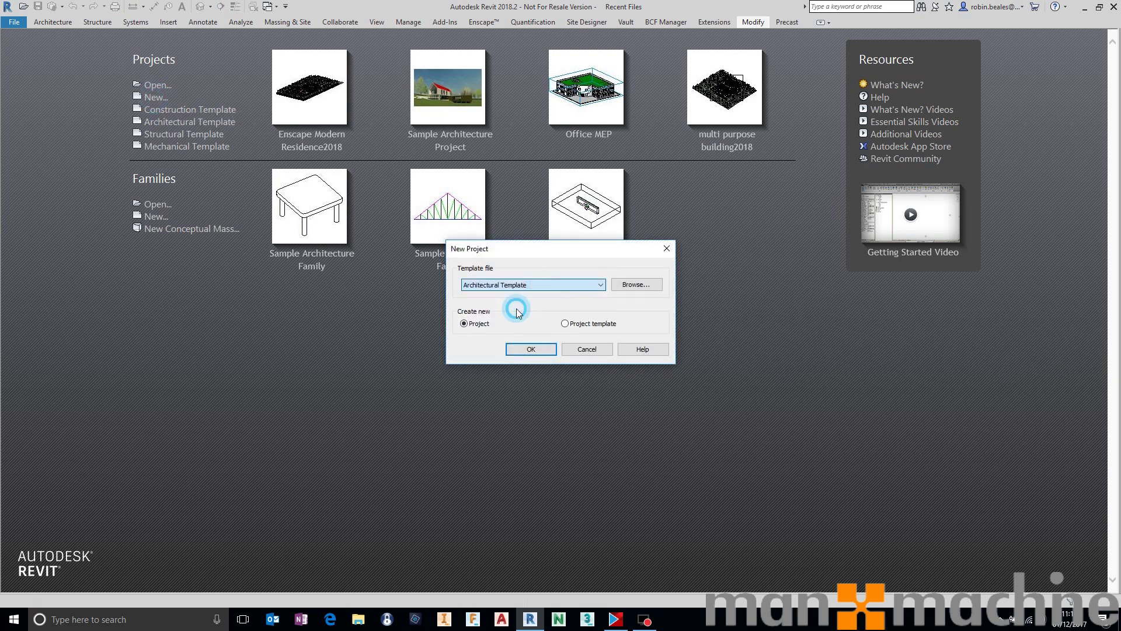
click(526, 349)
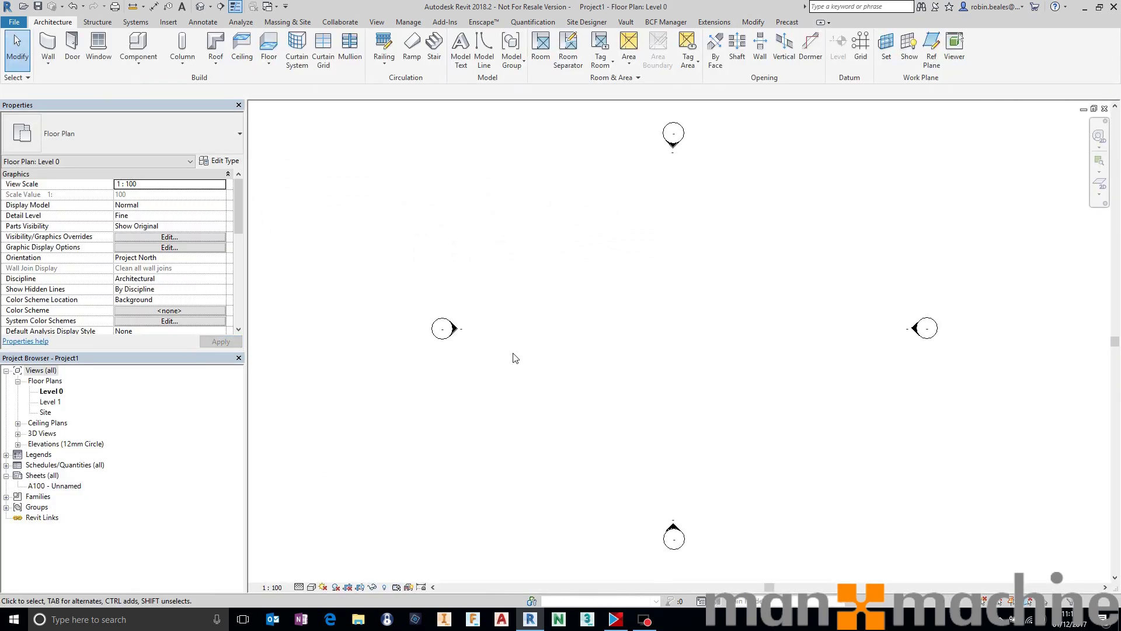
- Start a chain of exterior walls on Level 0 with a 9000 mm vertical wall and a 12500 mm horizontal wall
middle_drag(753, 278, 696, 291)
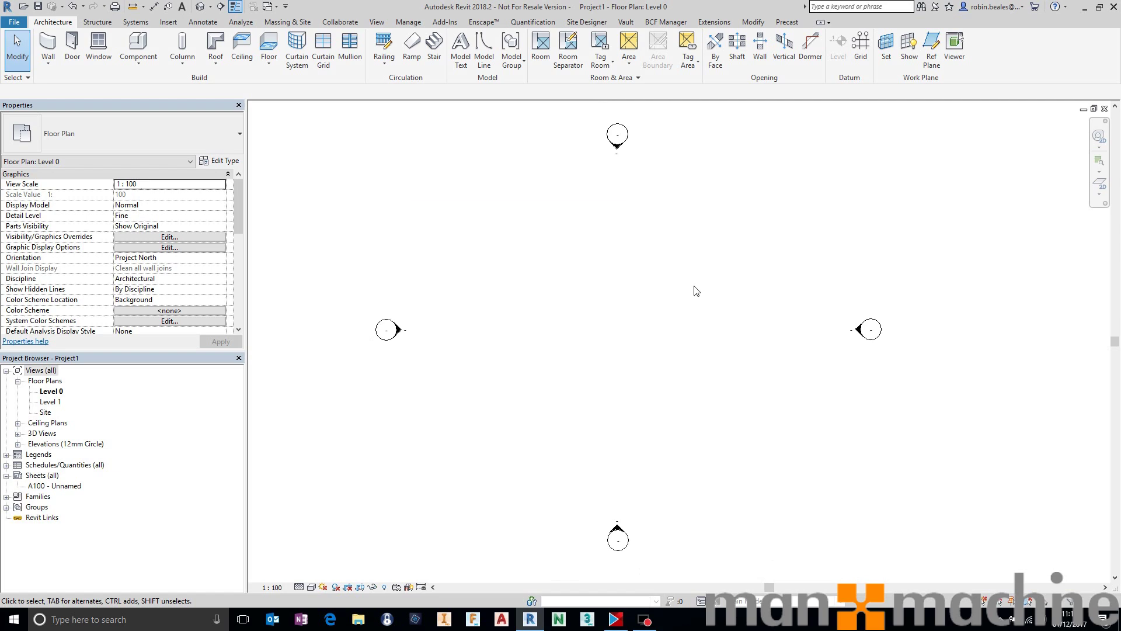
click(48, 44)
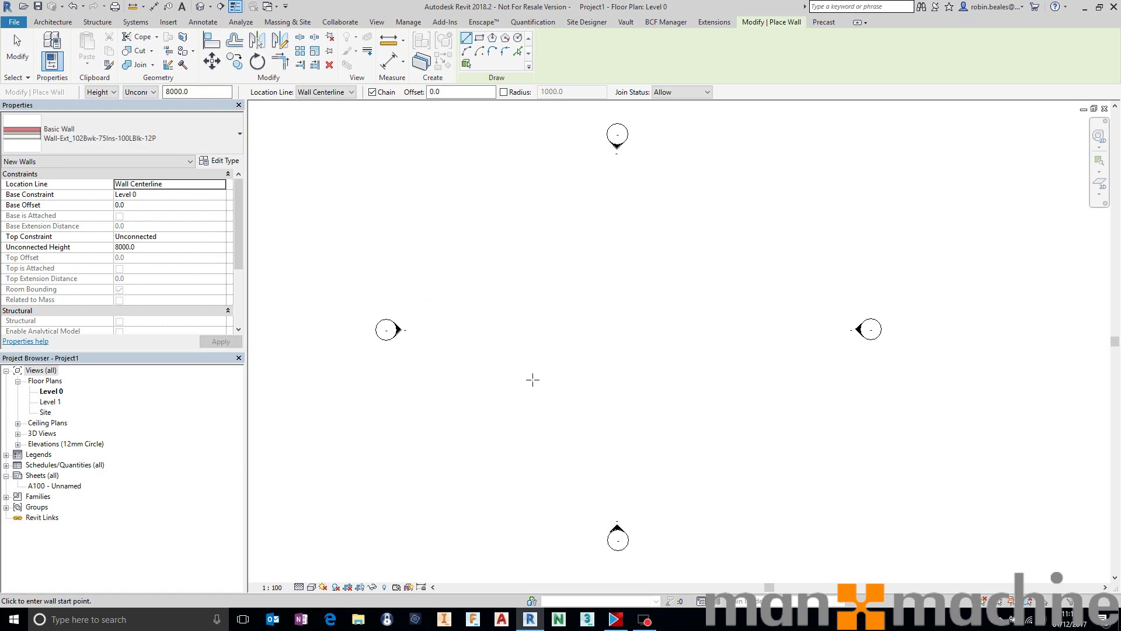
click(515, 385)
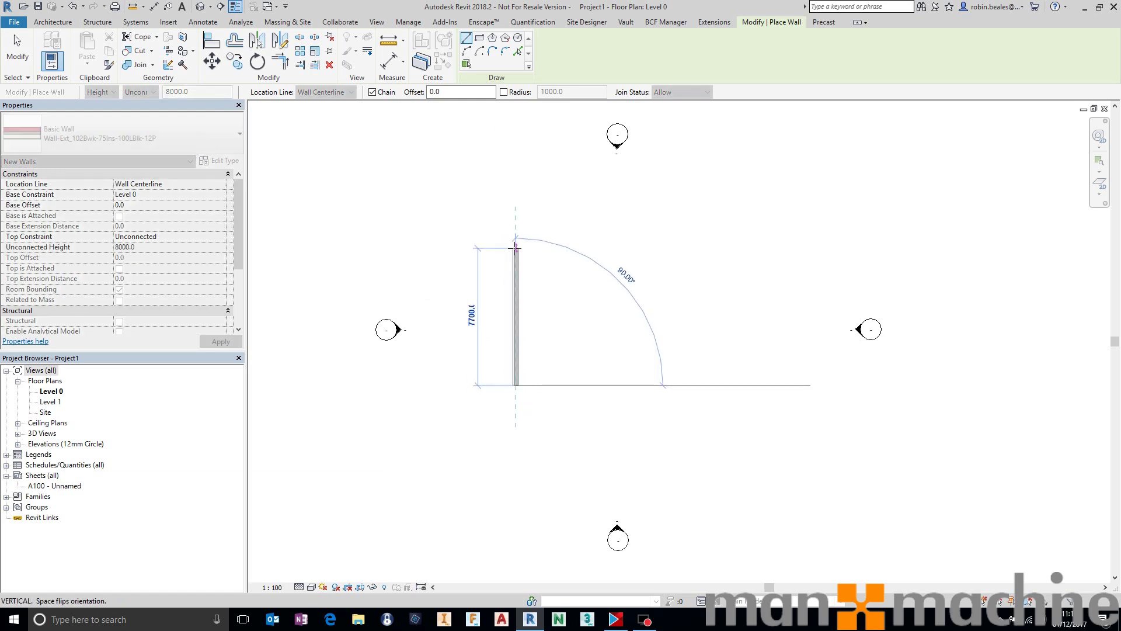
text(9000)
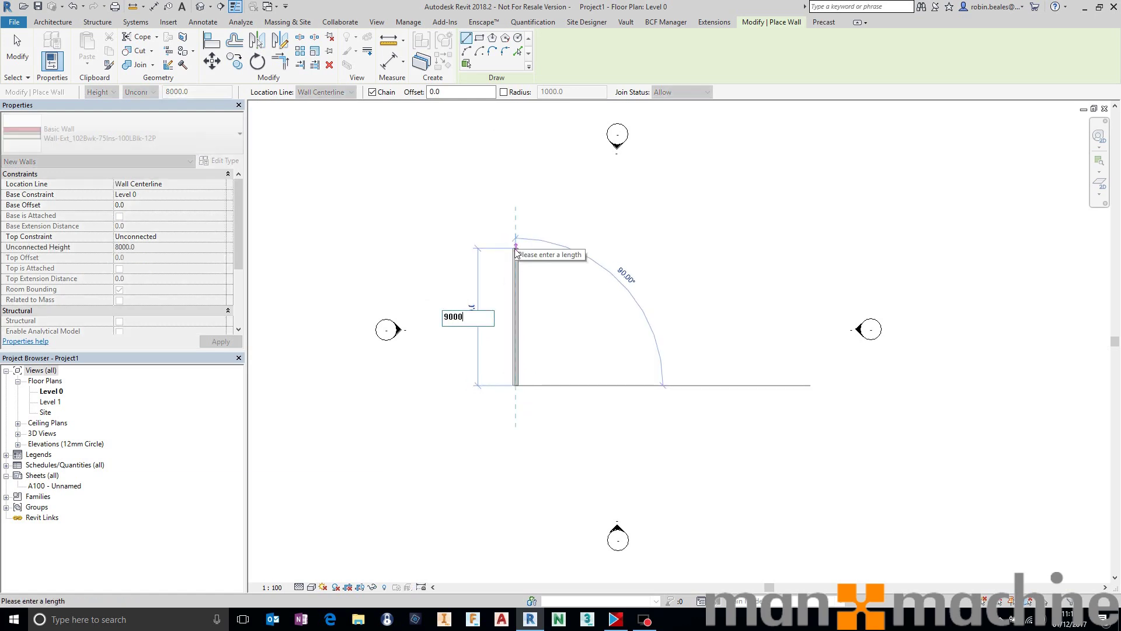
key(Return)
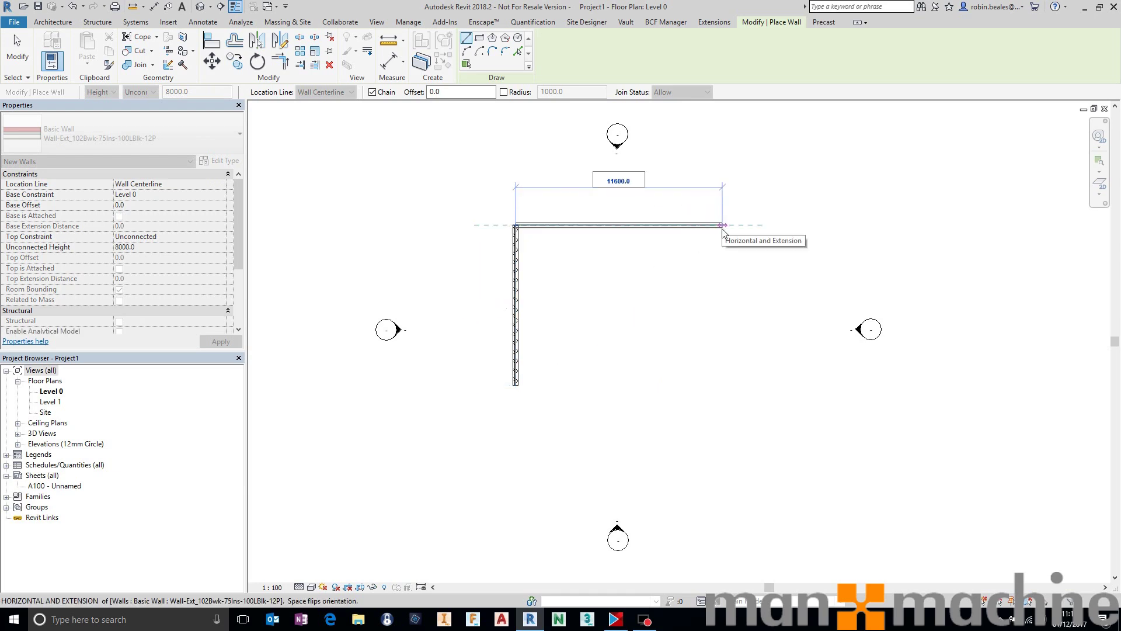
text(12500)
key(Return)
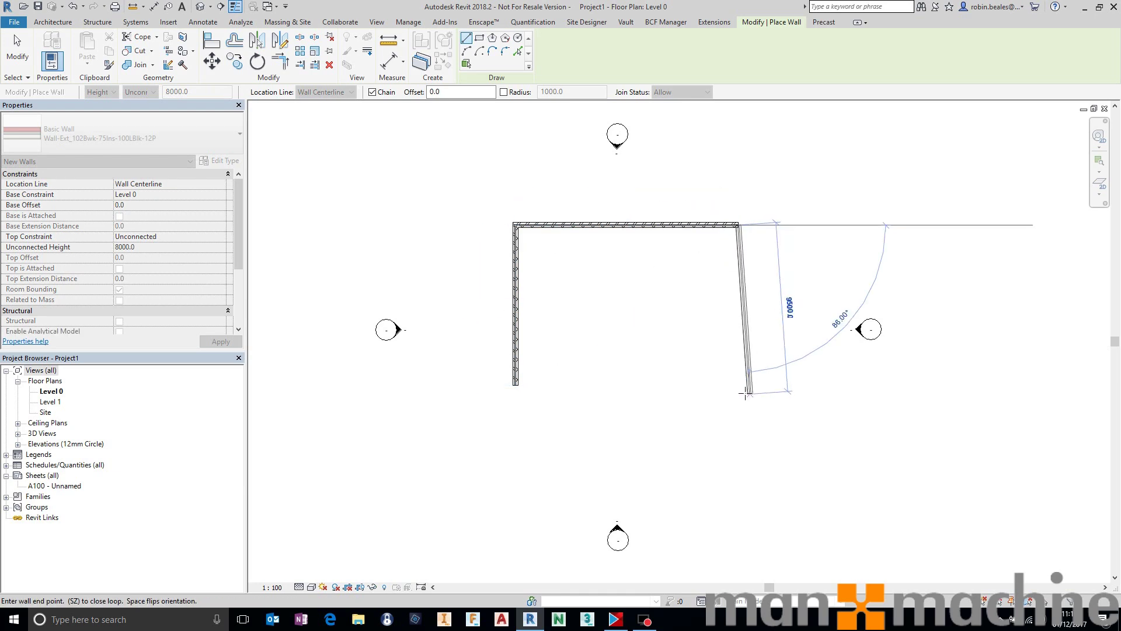
- Continue the chain with 12500, 4500 and 3500 mm walls and close the L-shaped outline at its starting point
text(12)
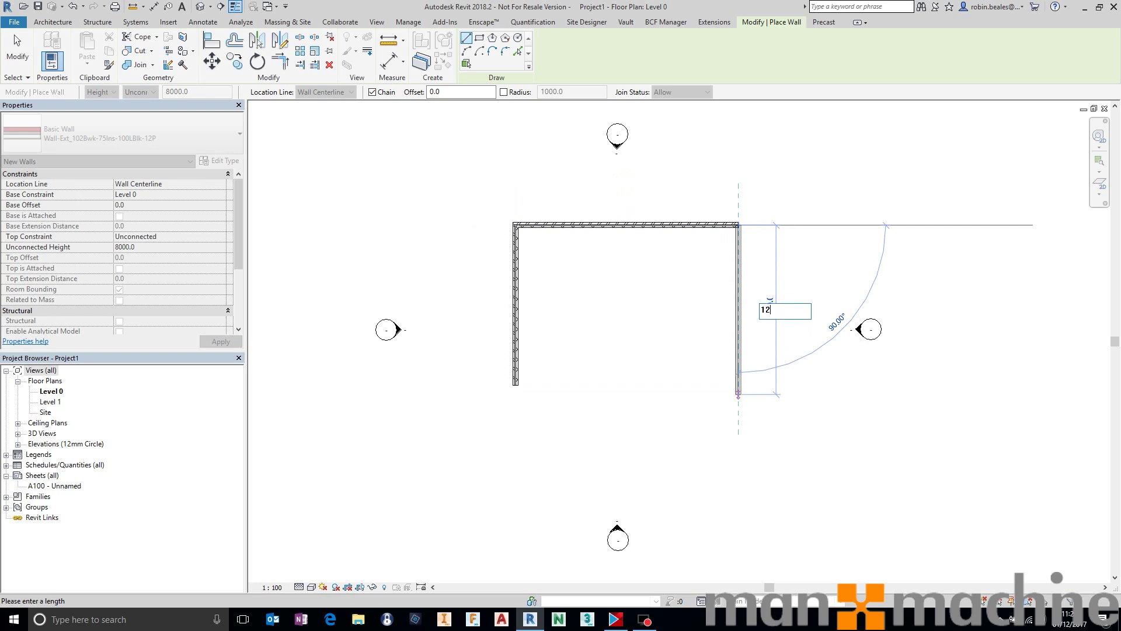
text(500)
key(Return)
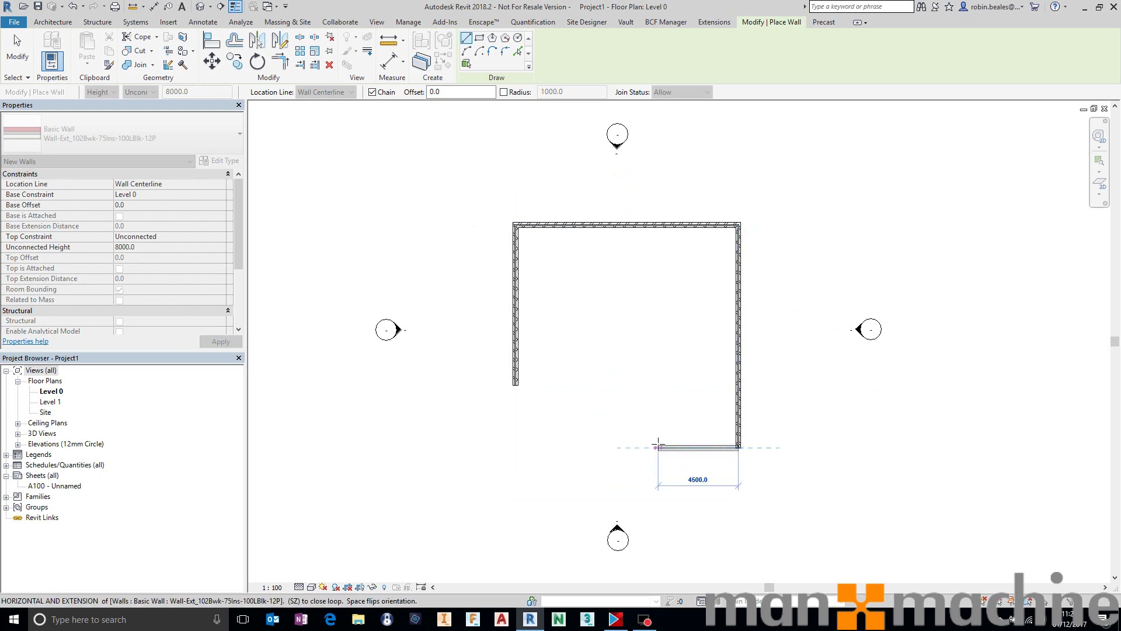
text(45)
key(Return)
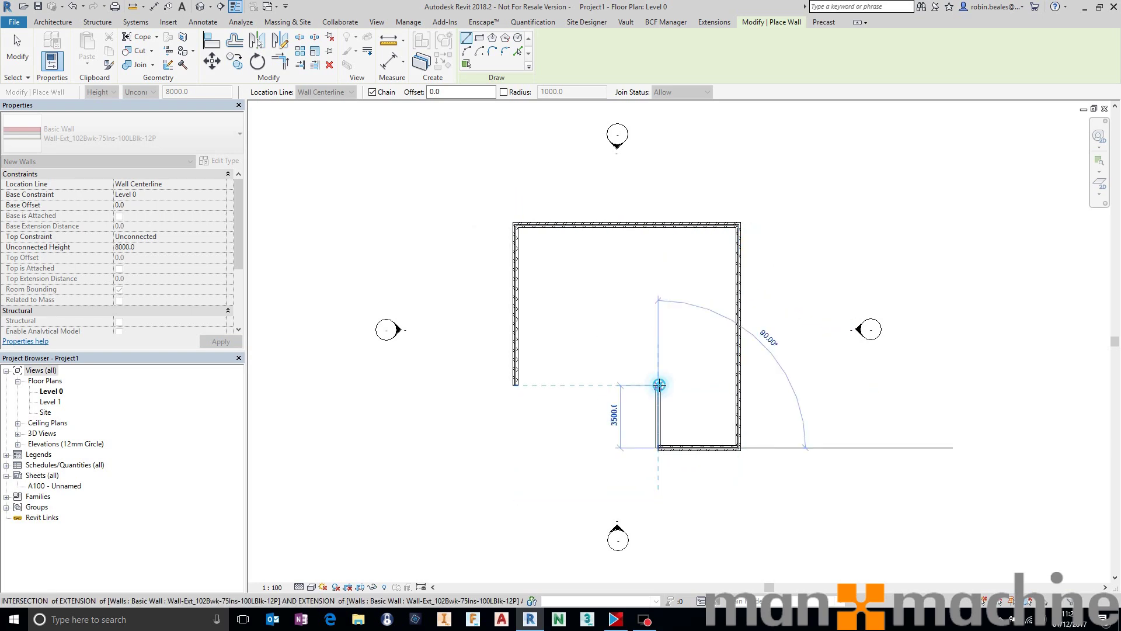
click(659, 384)
click(515, 385)
middle_drag(654, 312, 590, 305)
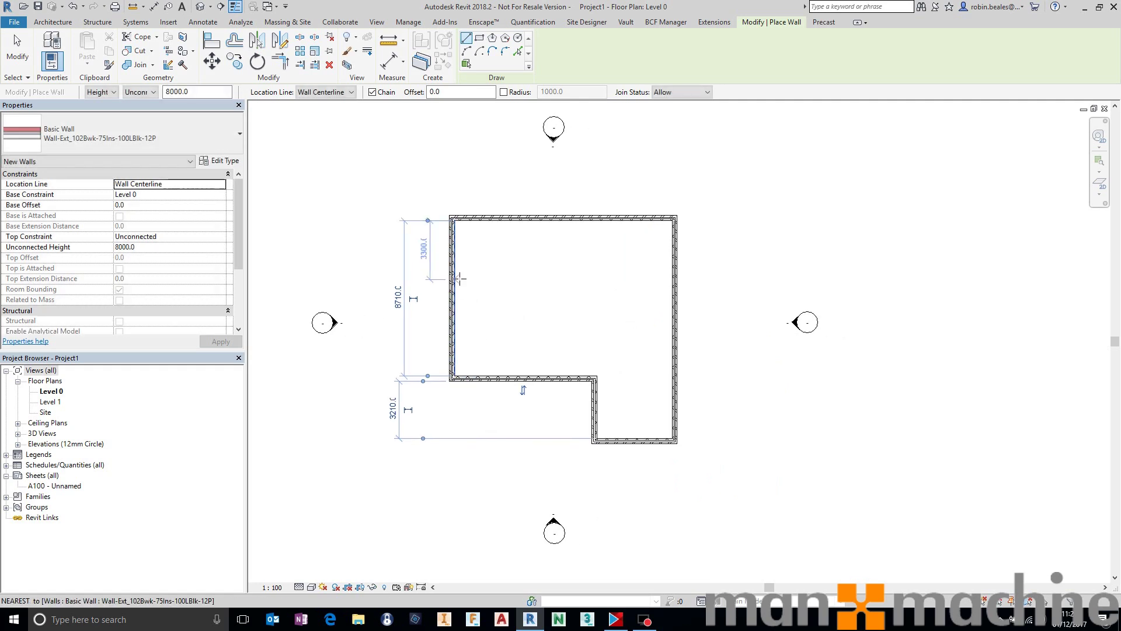
key(Escape)
key(Escape)
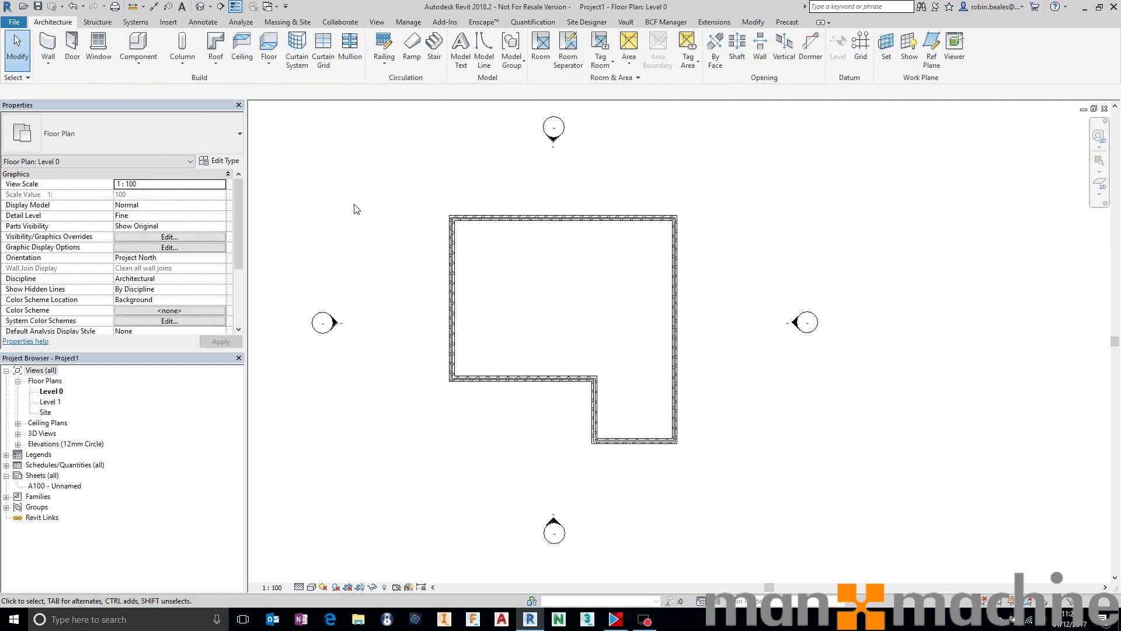
- Sketch a floor boundary on Level 0 by picking the exterior walls all around the L-shaped outline
click(268, 47)
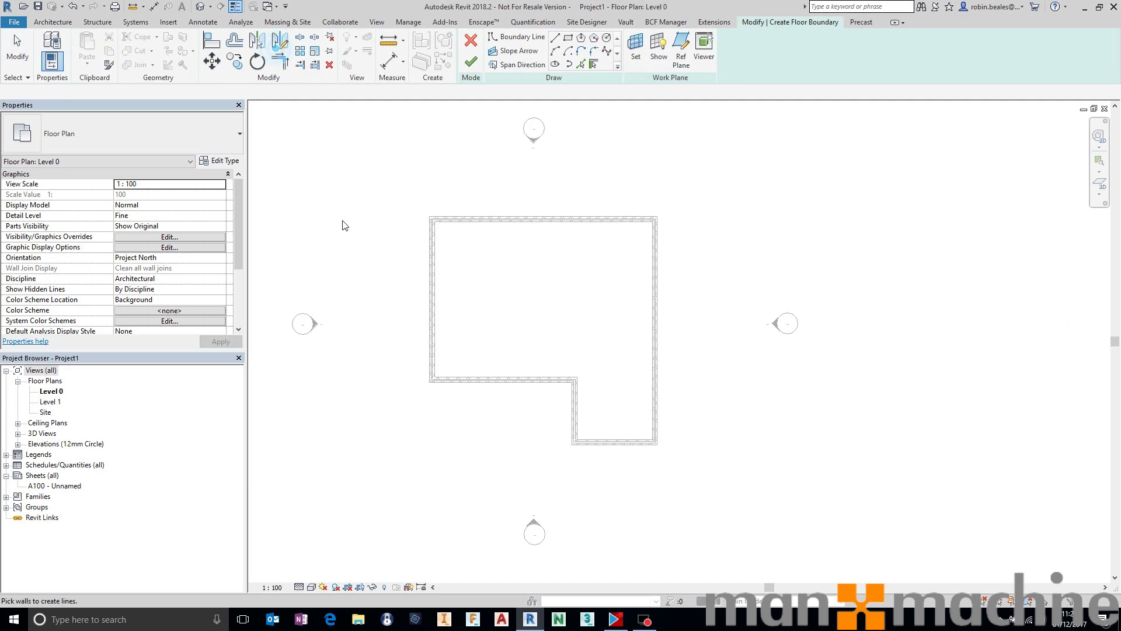
click(437, 253)
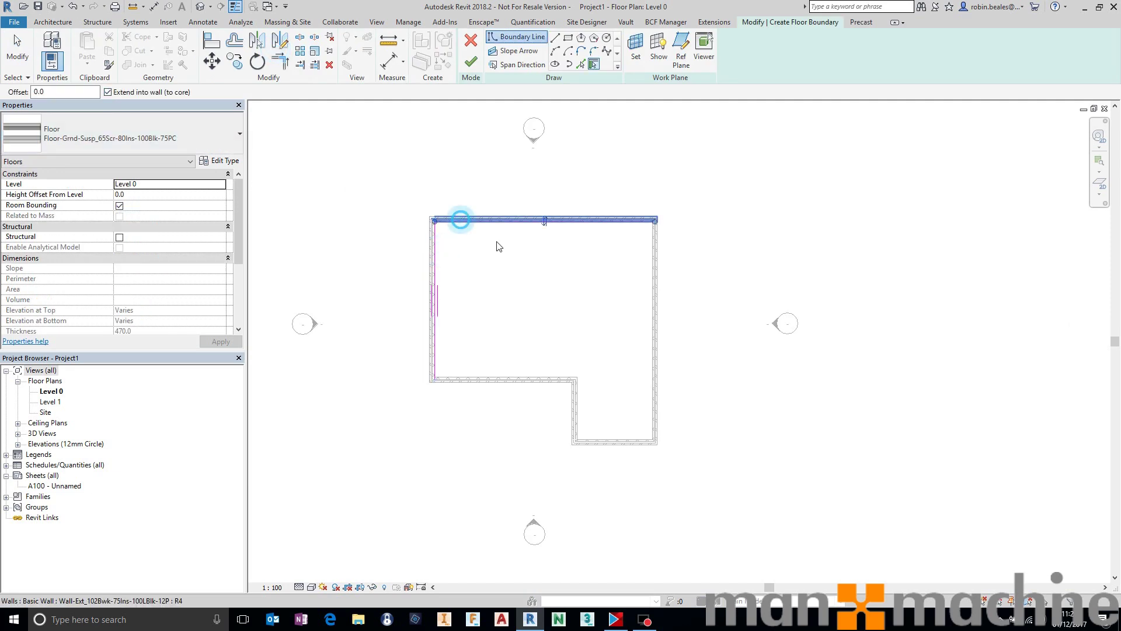
click(498, 244)
click(655, 345)
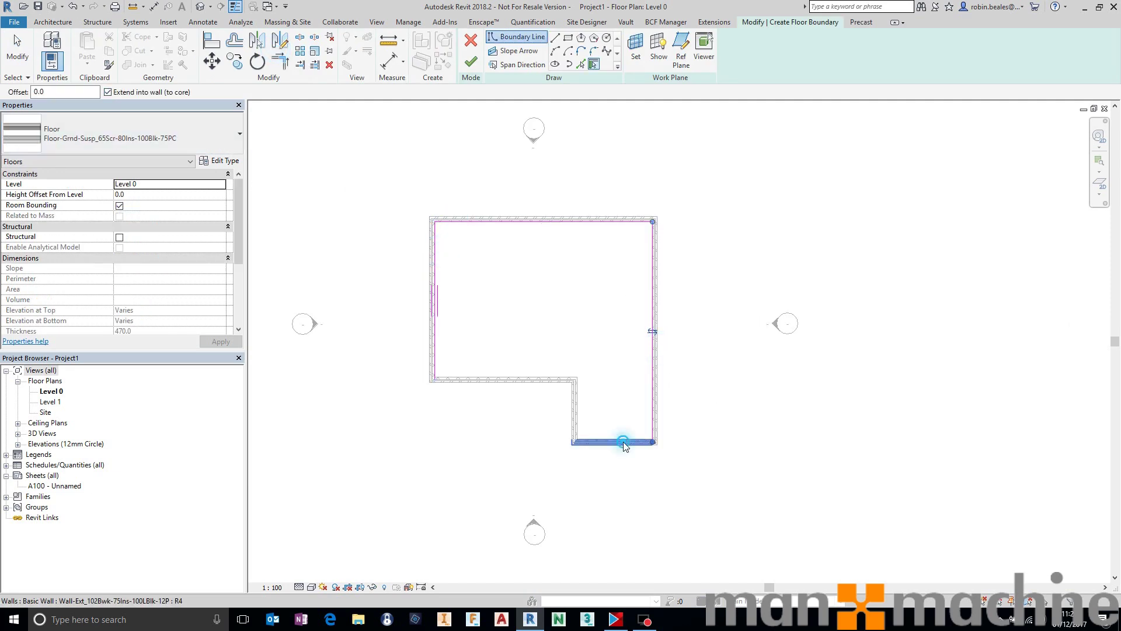
click(526, 380)
- Set the floor type to Floor-Grnd-Bearing_65Scr-90Ins-125Conc-50SBld-150Hcore and finish the floor
click(151, 133)
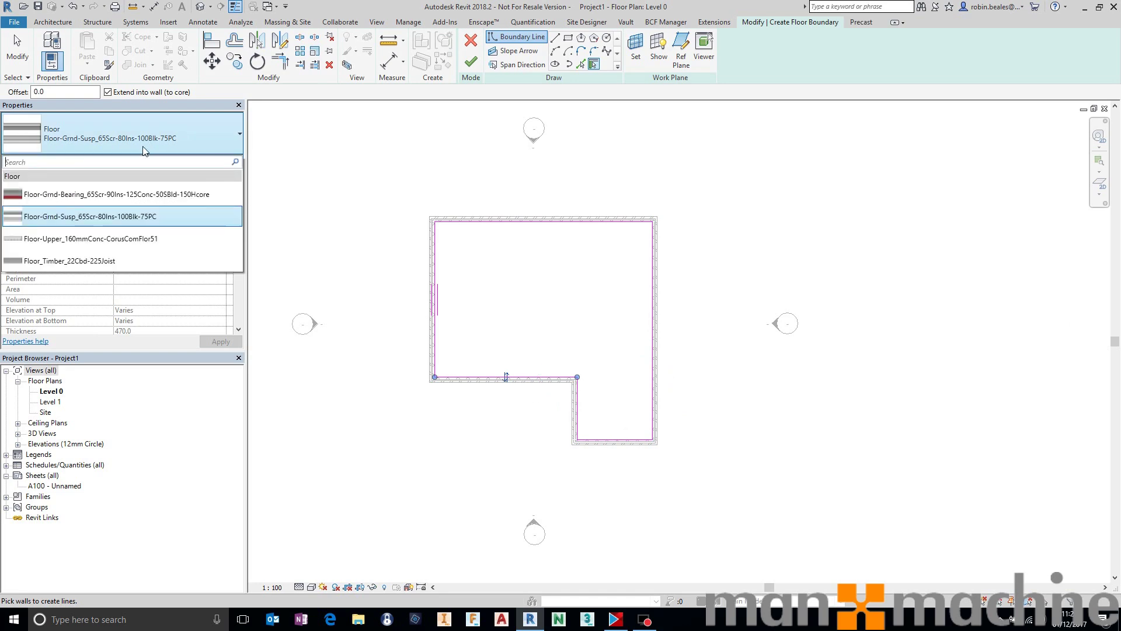
click(99, 194)
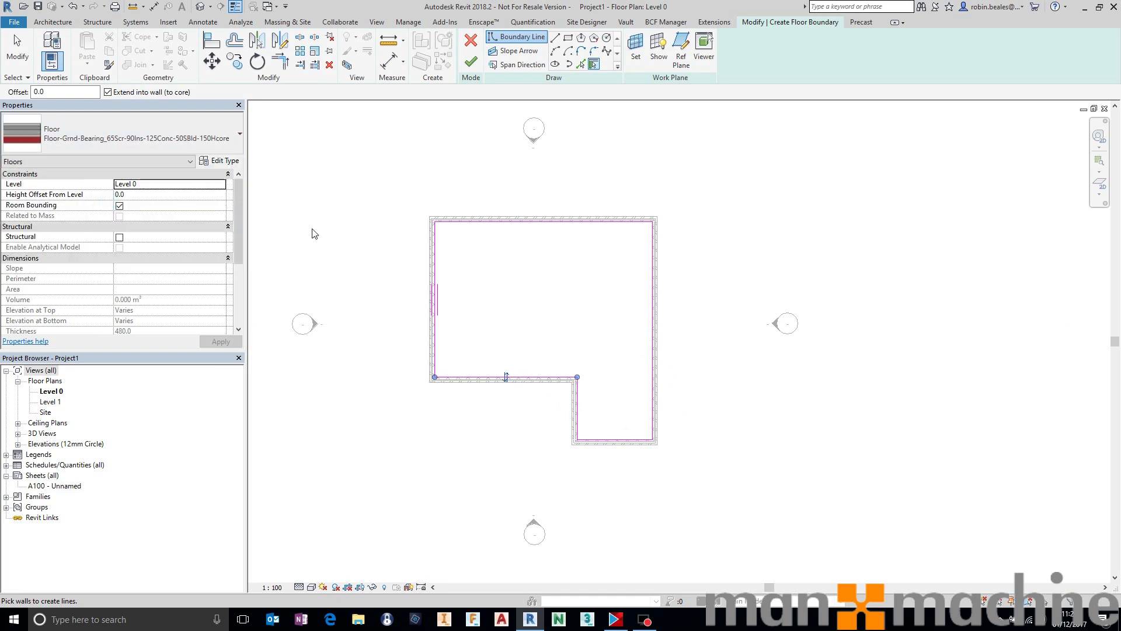
click(472, 61)
click(366, 234)
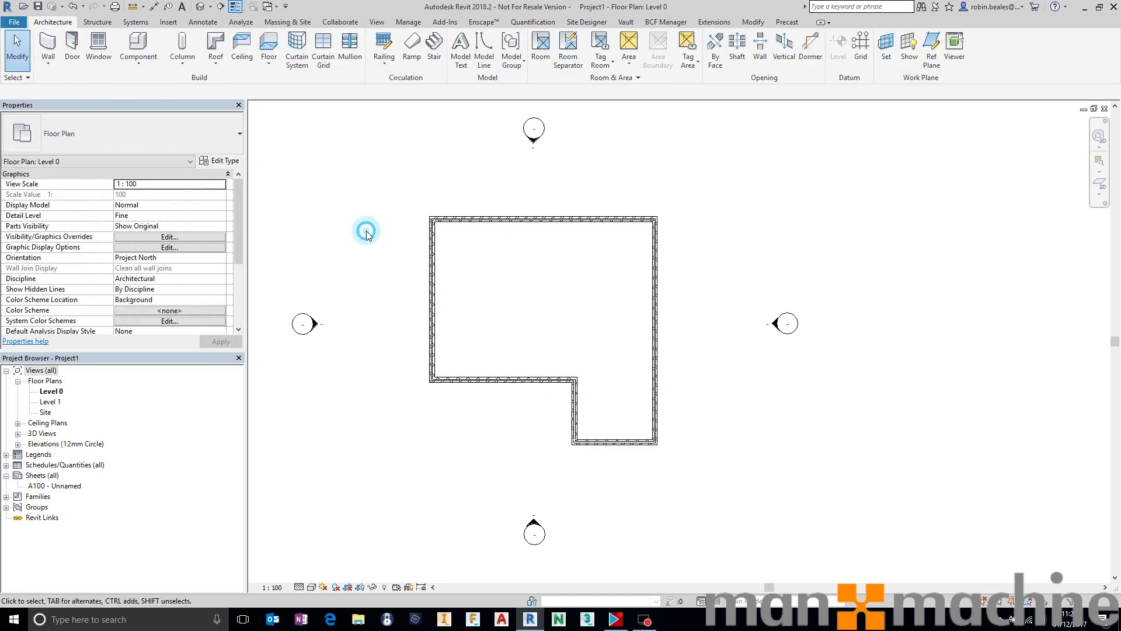
- Start the Window tool and load the Windows_Dbl_w-Glazing_Bars_and_1Fixed family from the UK library's Windows folder
middle_drag(373, 300, 346, 300)
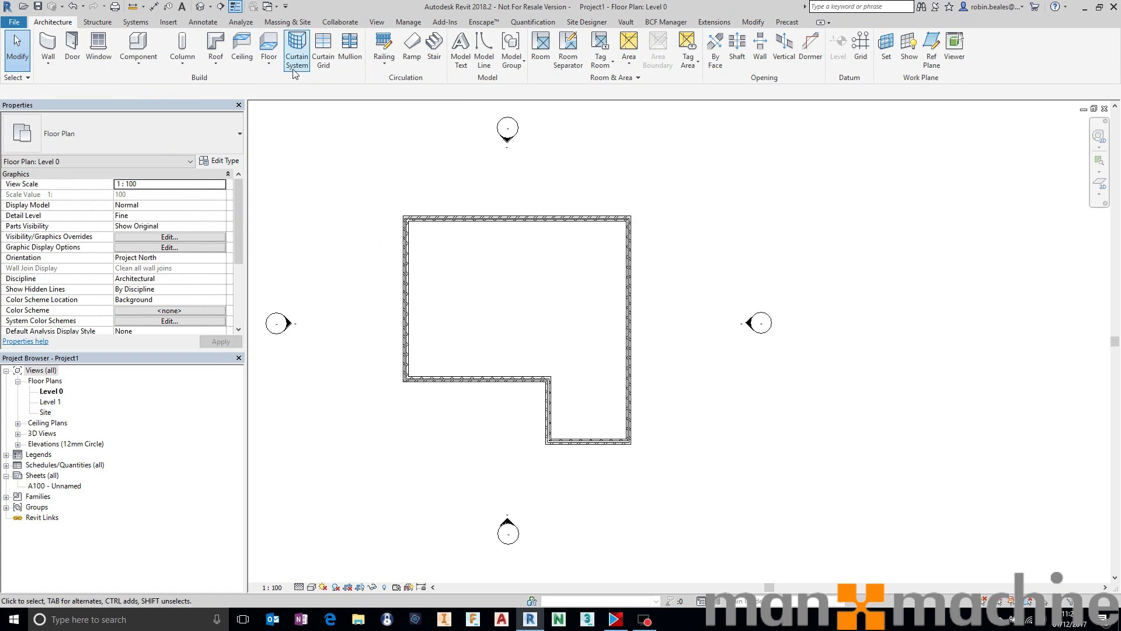
click(97, 48)
click(99, 139)
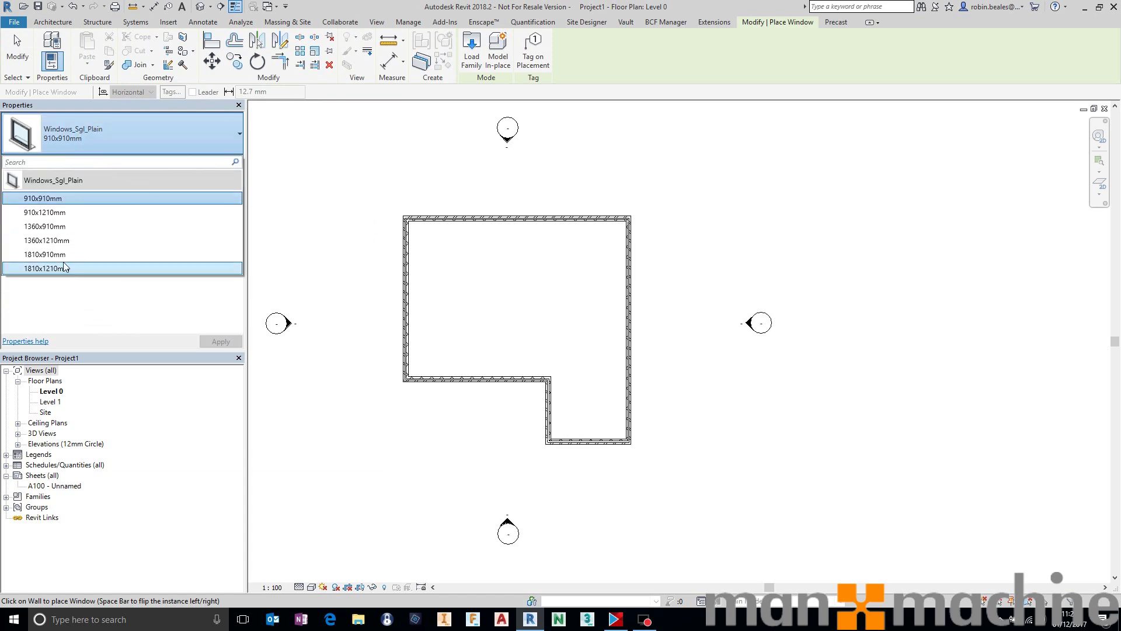
click(66, 267)
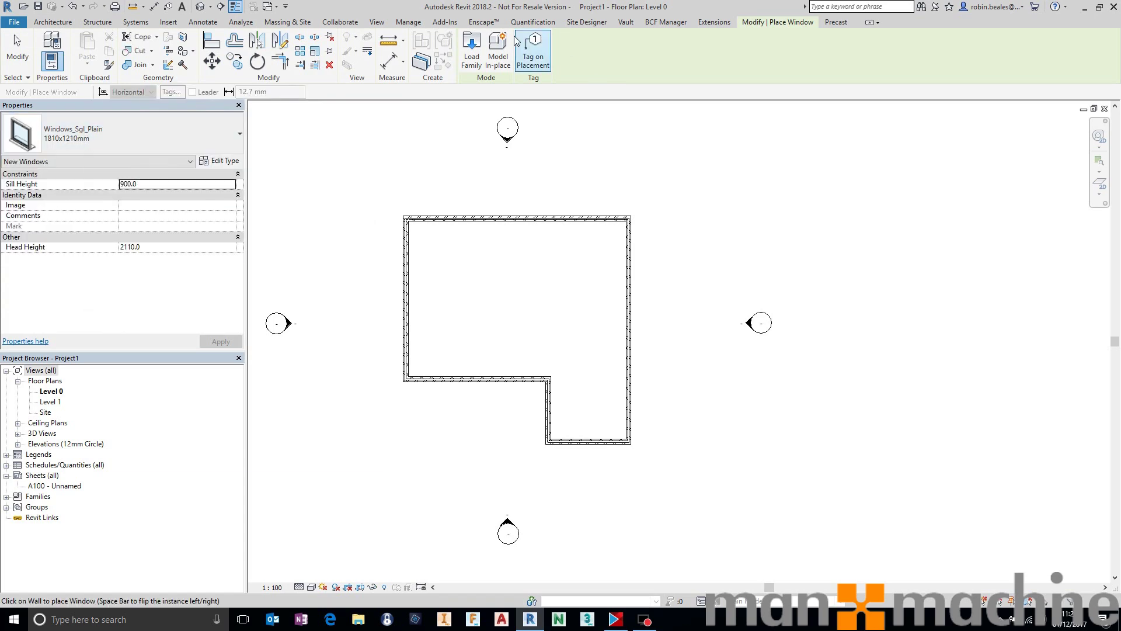
click(471, 53)
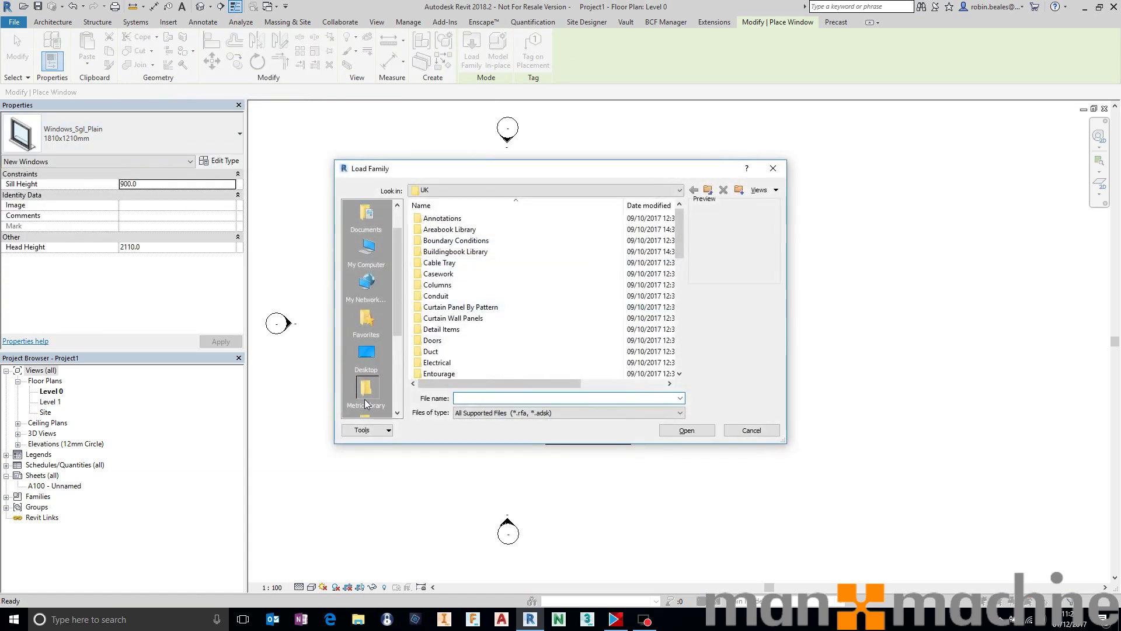
scroll(474, 297, down, 10)
double_click(464, 362)
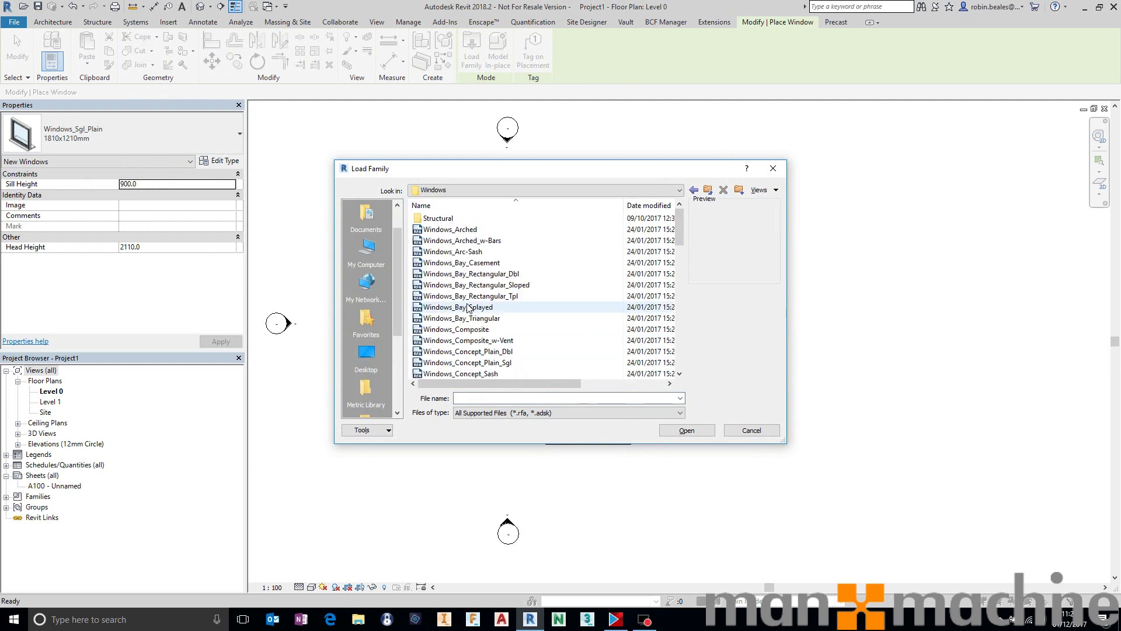
scroll(473, 268, down, 6)
click(473, 273)
click(514, 285)
click(512, 273)
click(517, 286)
click(704, 429)
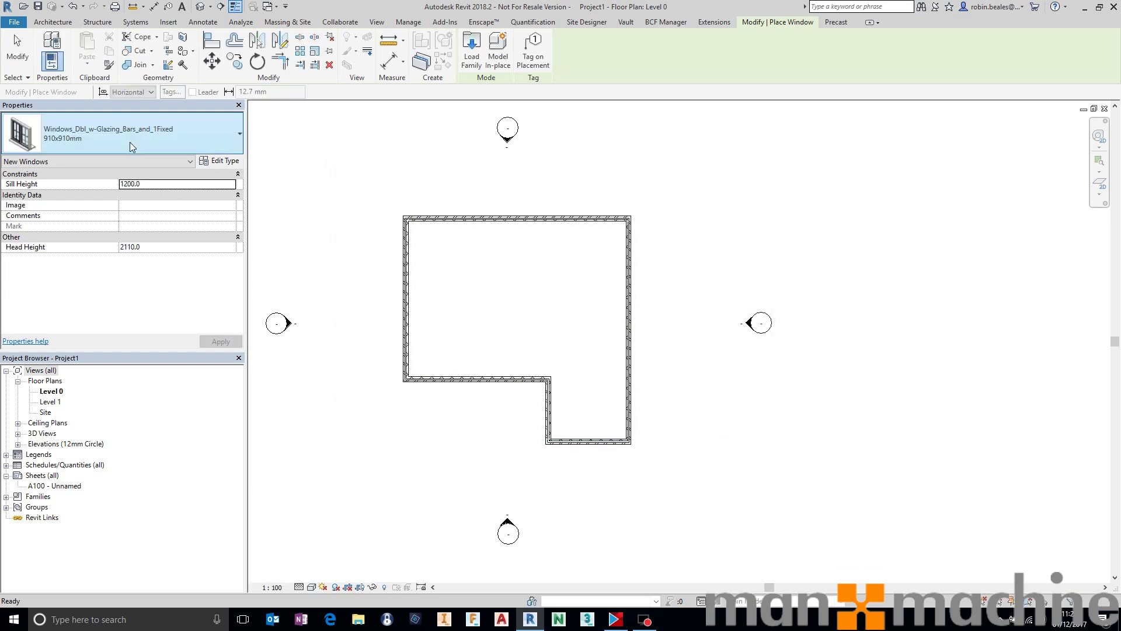
- Place three 1810x1210mm windows of the loaded family along the west wall, about 1000 mm apart
click(130, 141)
click(65, 269)
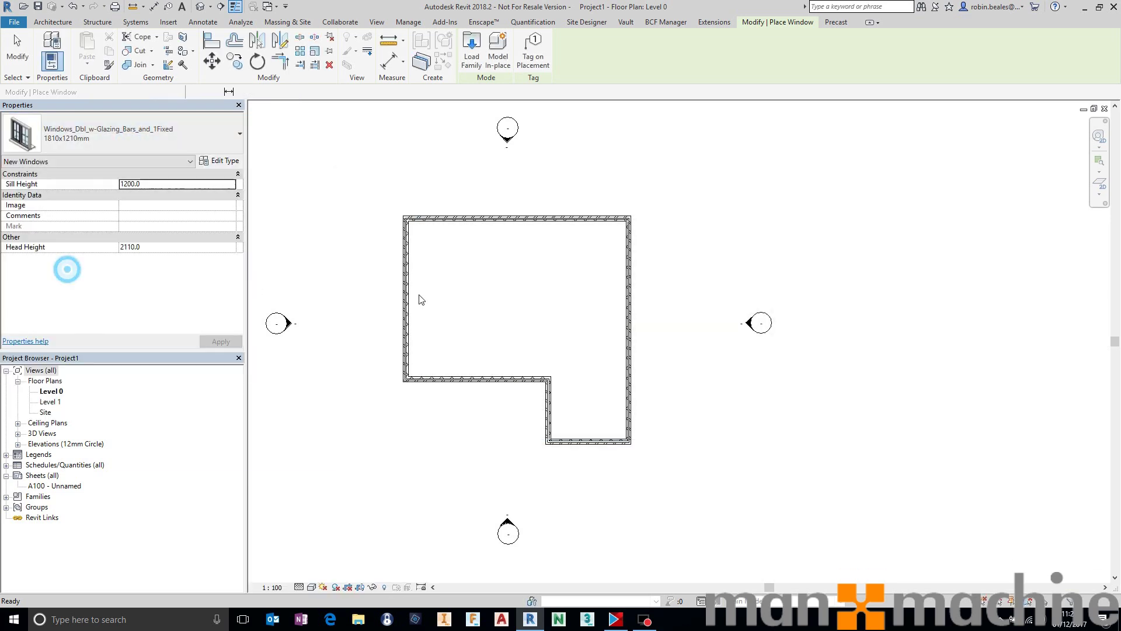
scroll(410, 248, up, 5)
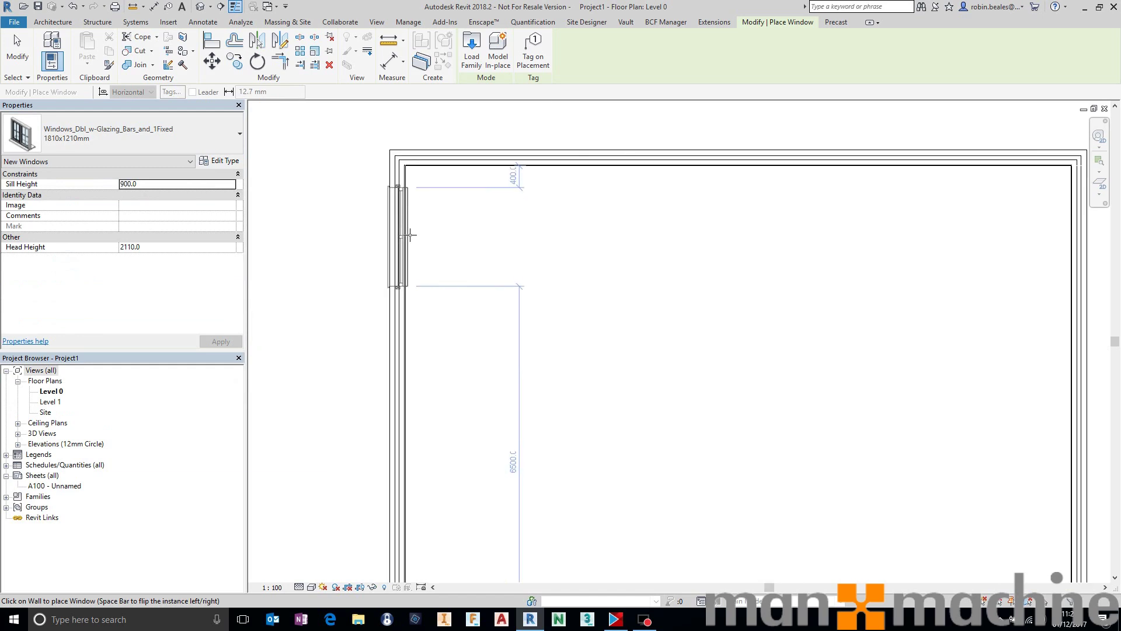
click(390, 258)
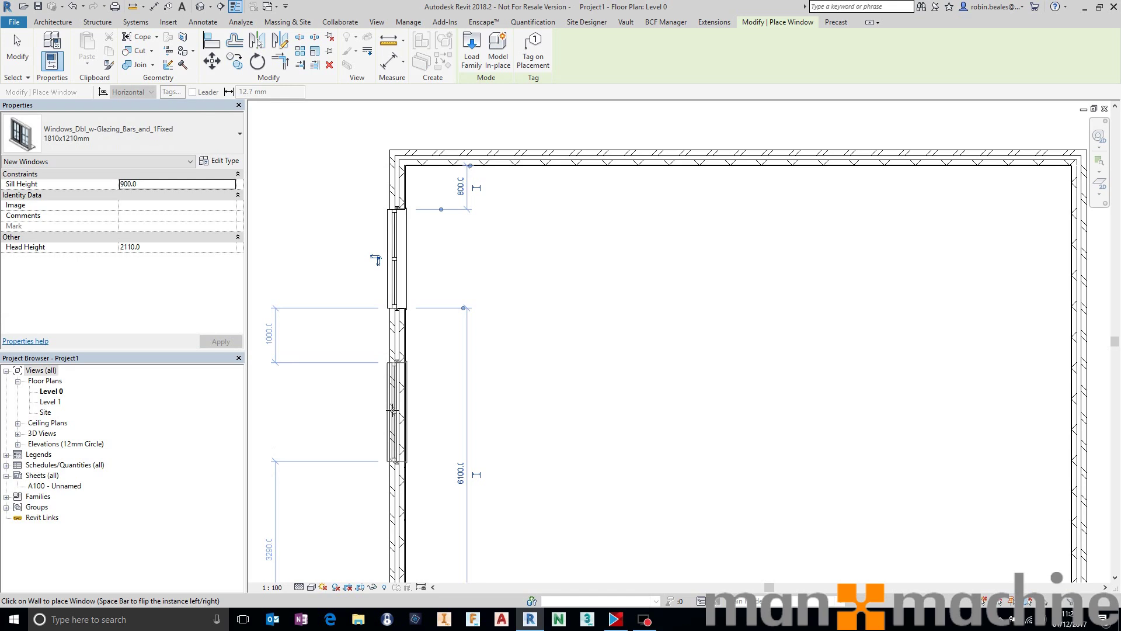
click(382, 412)
middle_drag(382, 412, 381, 215)
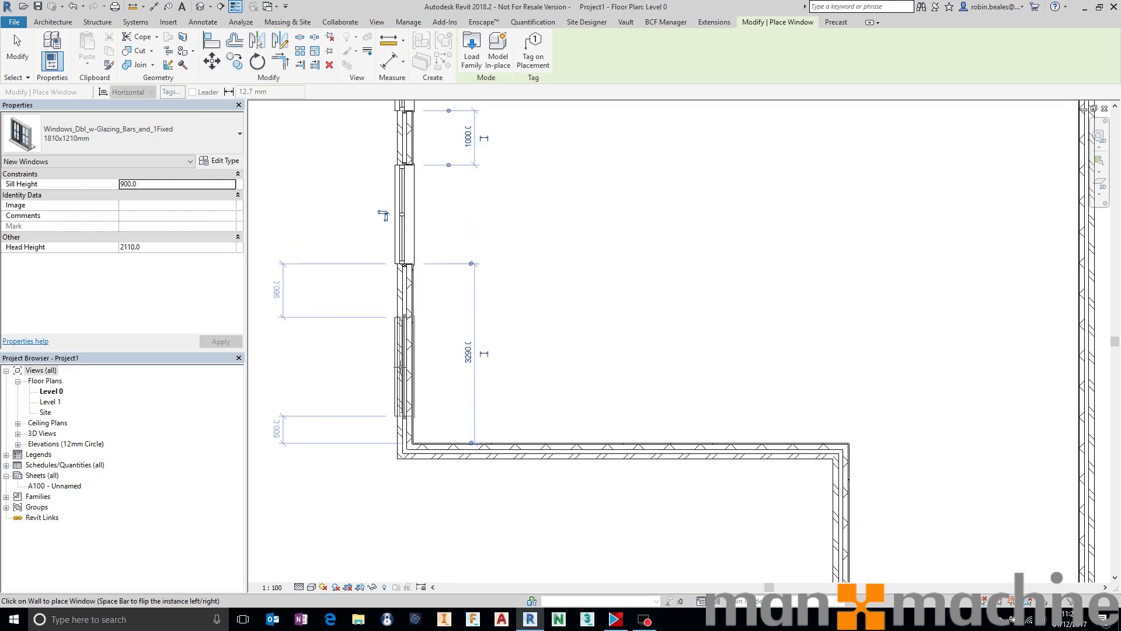
click(384, 366)
- Place four 1810x1210mm windows of the same family along the north wall and end window placement
scroll(650, 413, down, 3)
middle_drag(648, 400, 538, 395)
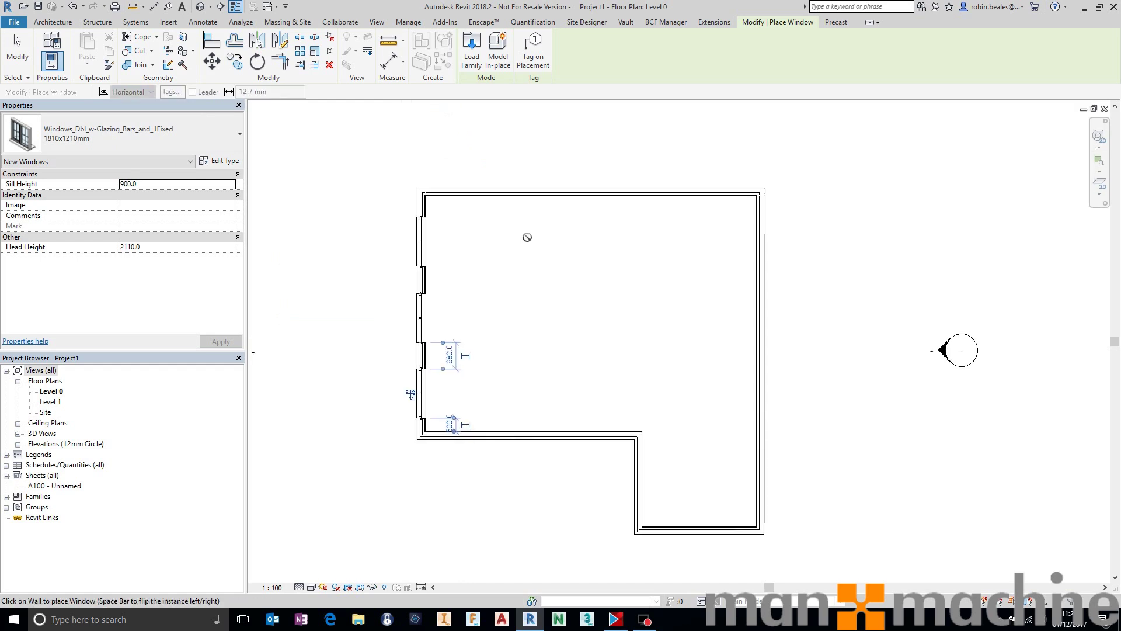
scroll(465, 192, up, 2)
scroll(466, 192, up, 2)
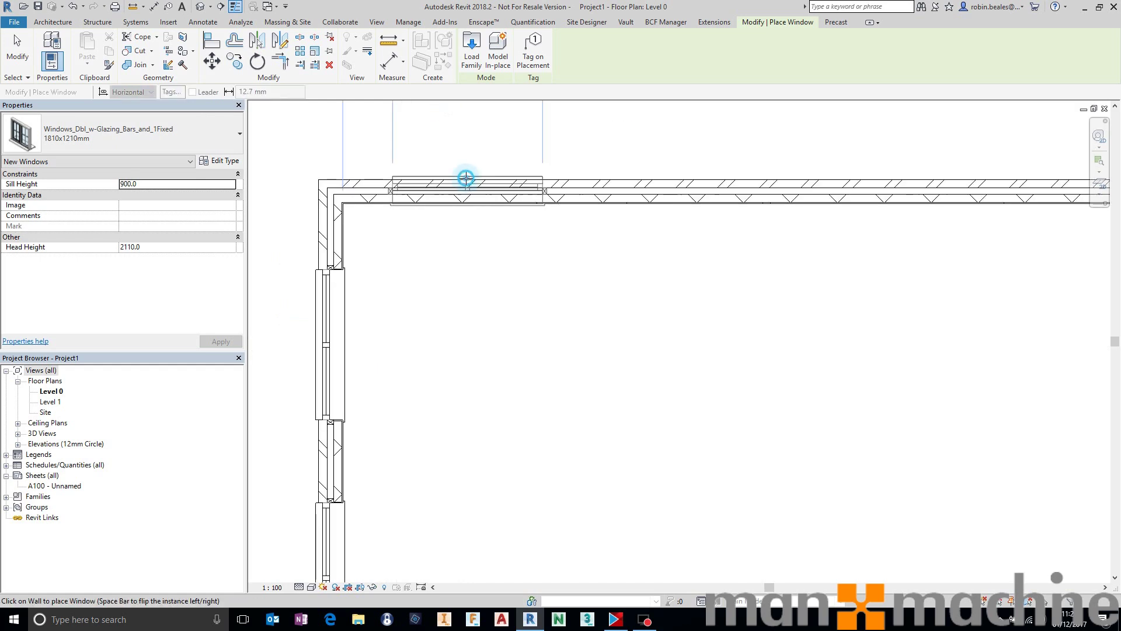
click(466, 177)
middle_drag(467, 158, 368, 175)
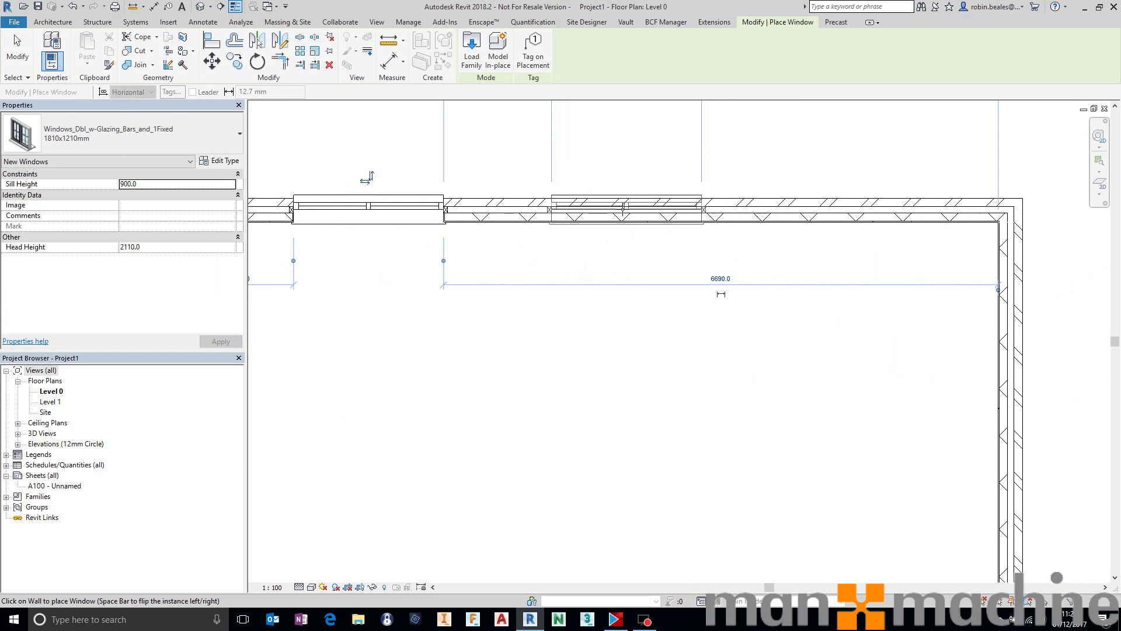
click(621, 176)
scroll(833, 208, down, 4)
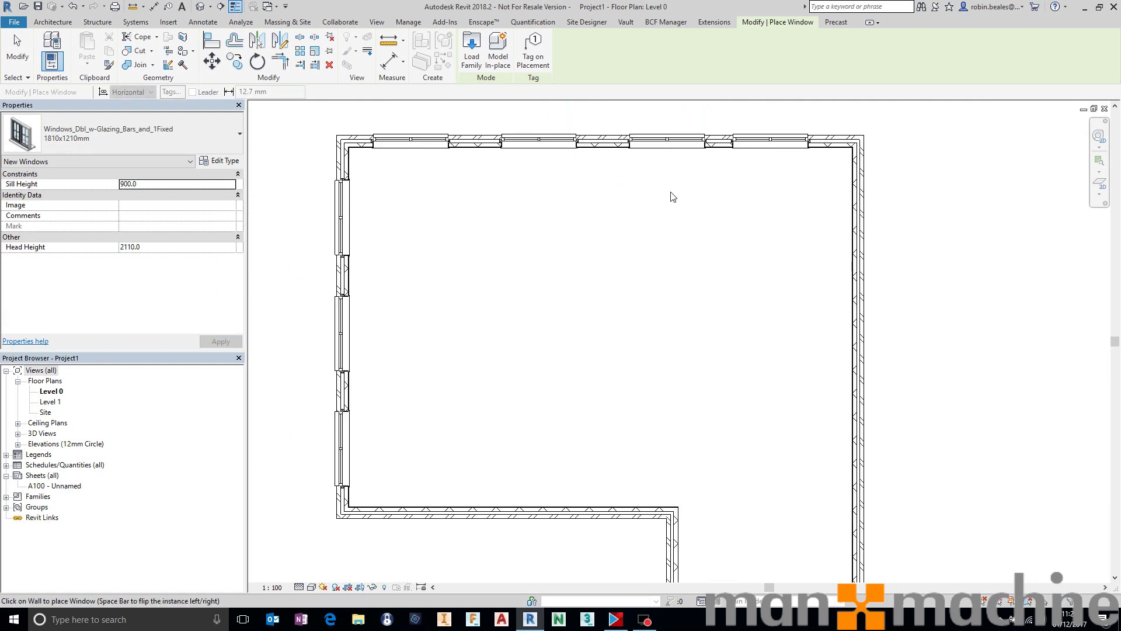
key(Escape)
key(Escape)
- Start the Door tool and load the Doors_ExtDbl_w-Glazing_Bars_2 family from the UK library's External Doors folder
key(d)
key(r)
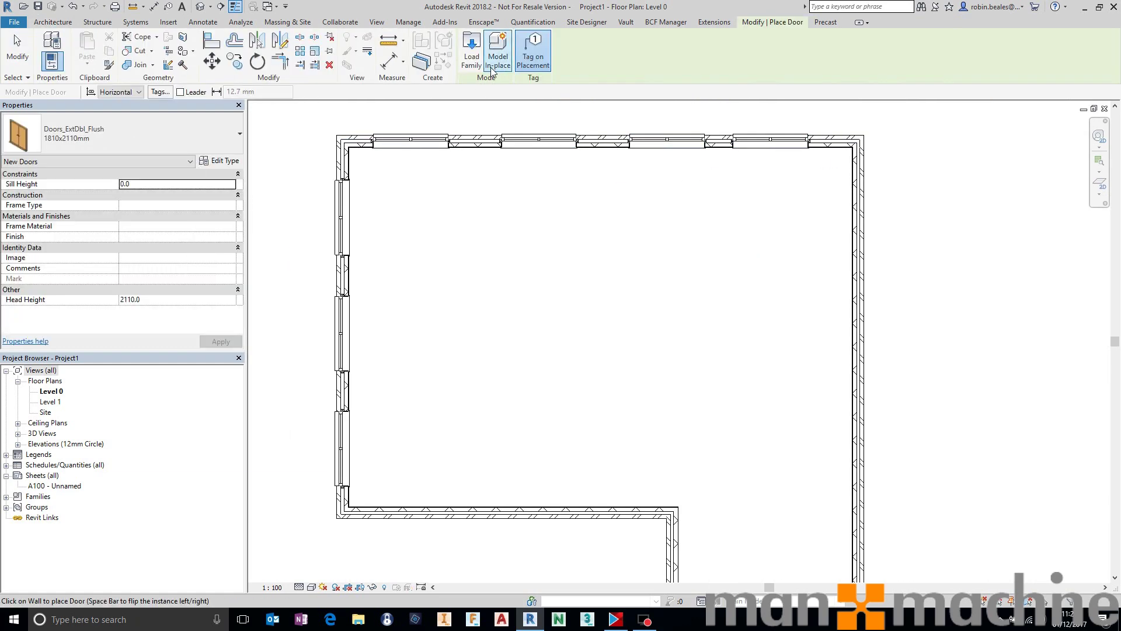
click(472, 59)
click(492, 339)
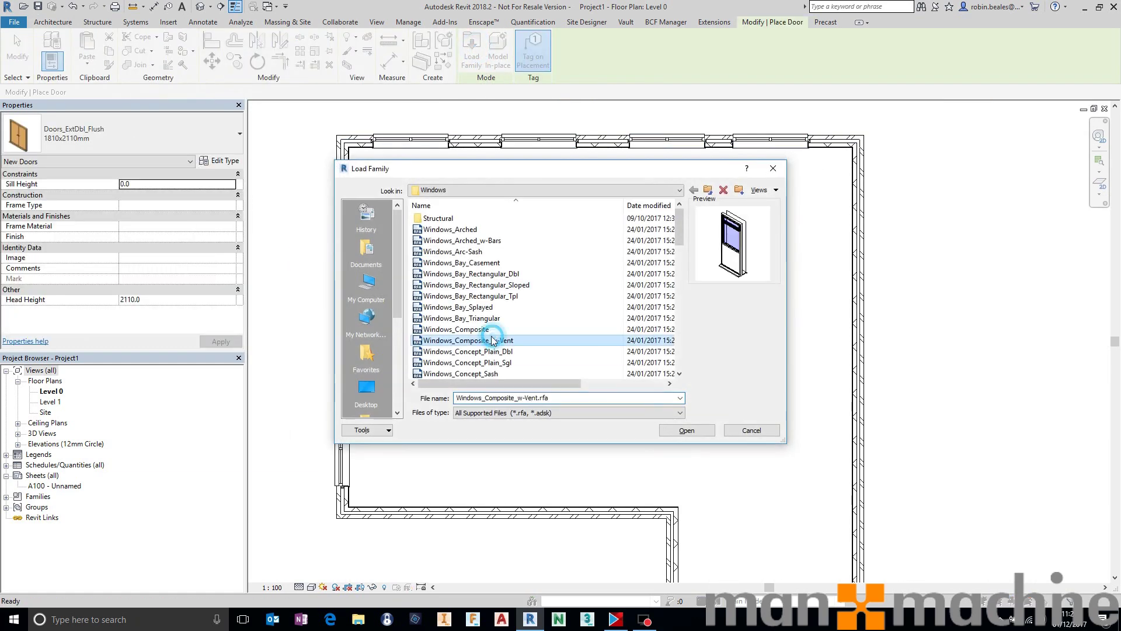
click(708, 190)
double_click(531, 288)
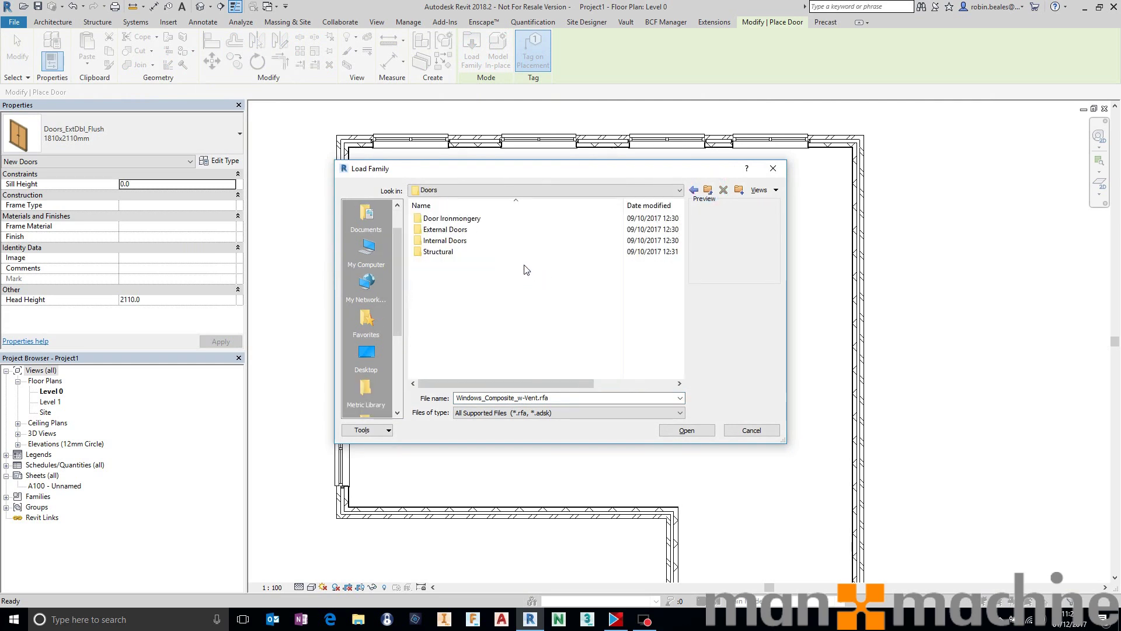
double_click(458, 229)
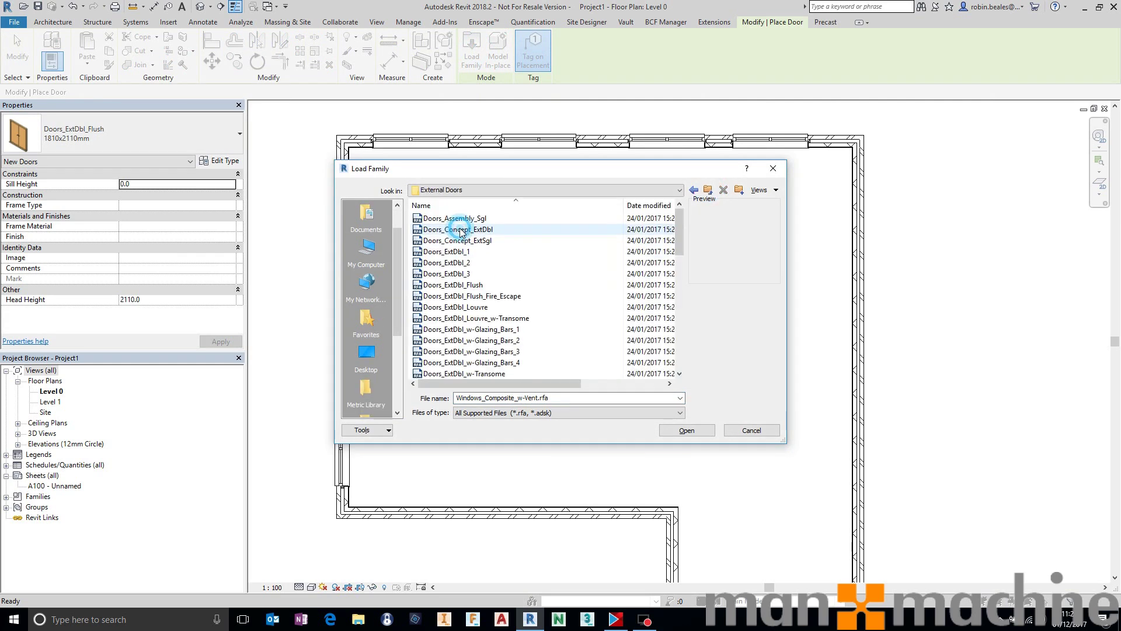
click(487, 329)
click(497, 351)
click(494, 340)
click(704, 430)
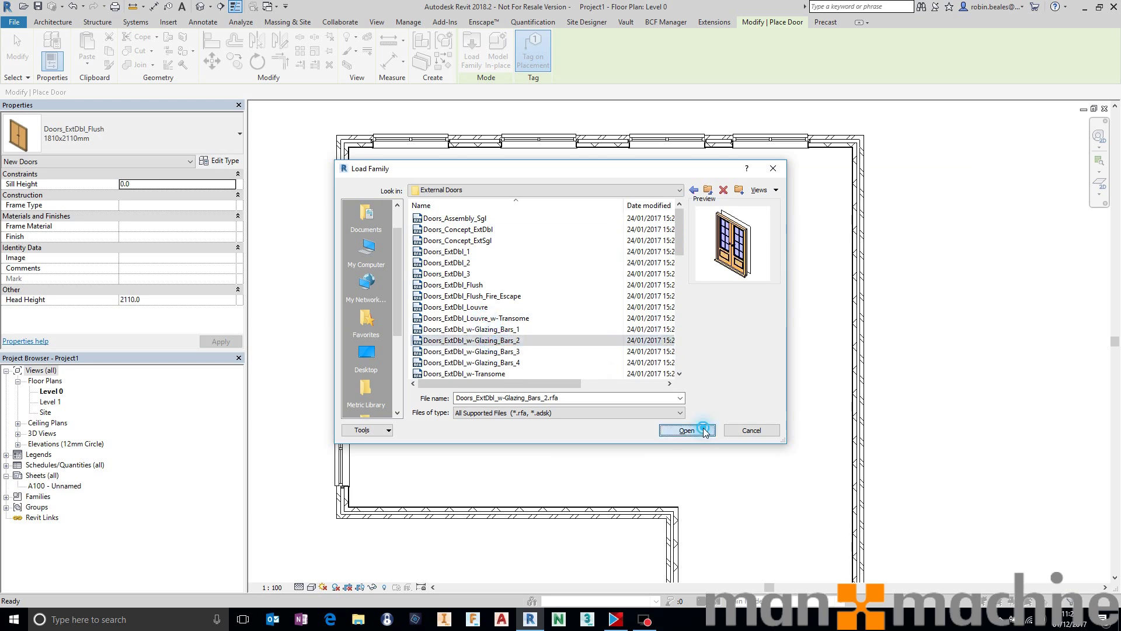
- Place the 1810x2110mm glazed double door centrally in the short south wall, 1200 mm from each side wall
scroll(724, 373, down, 4)
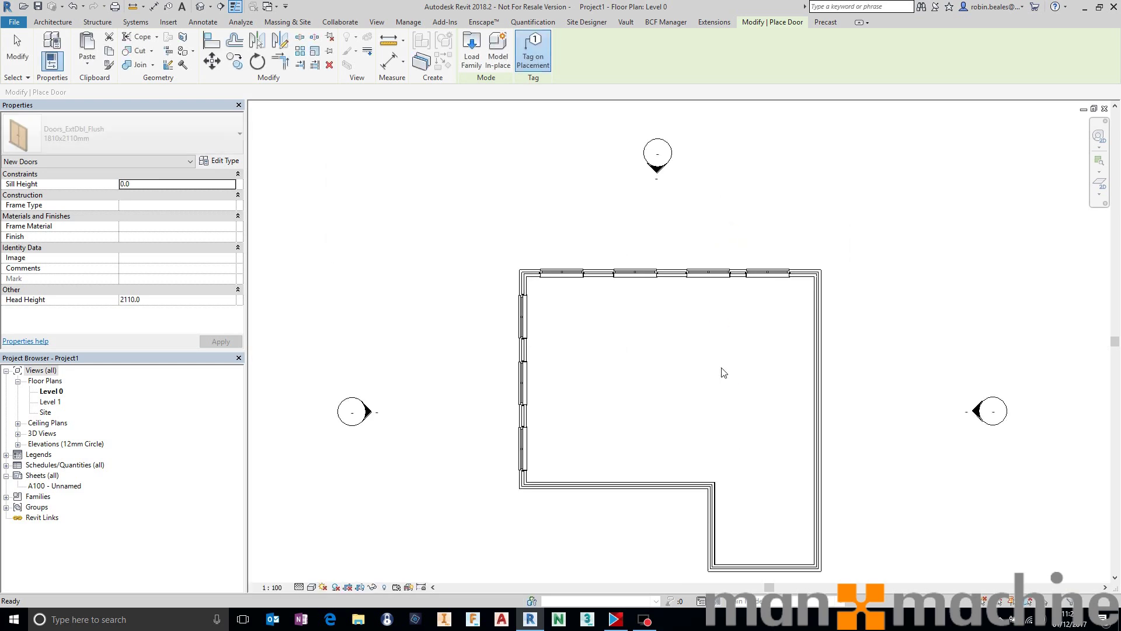
scroll(703, 370, up, 6)
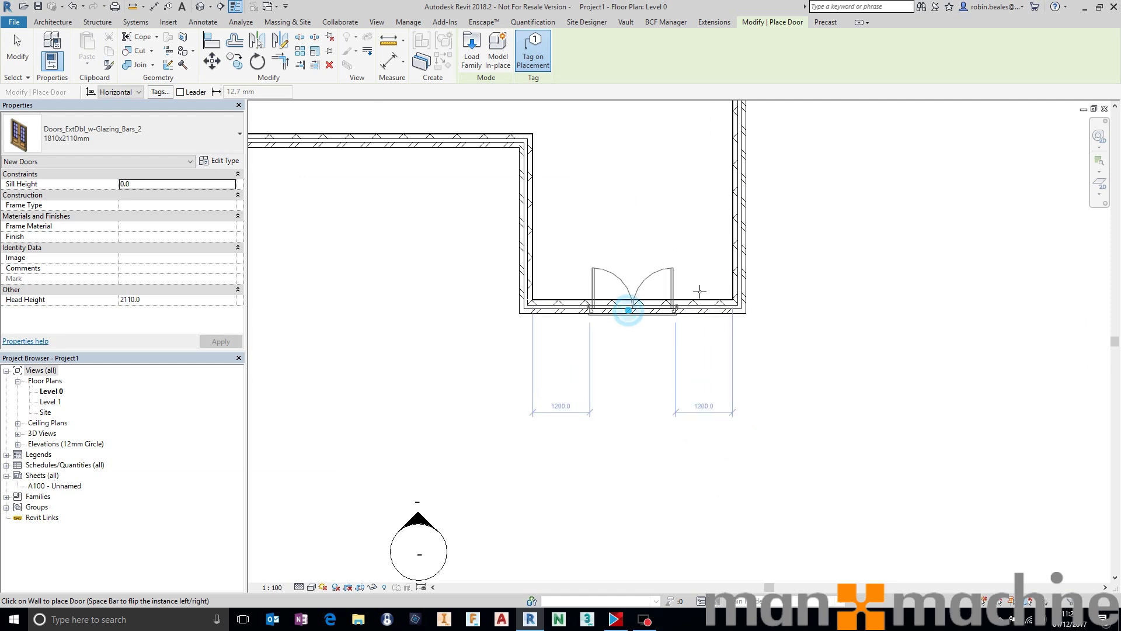
scroll(648, 292, down, 3)
key(Escape)
key(Escape)
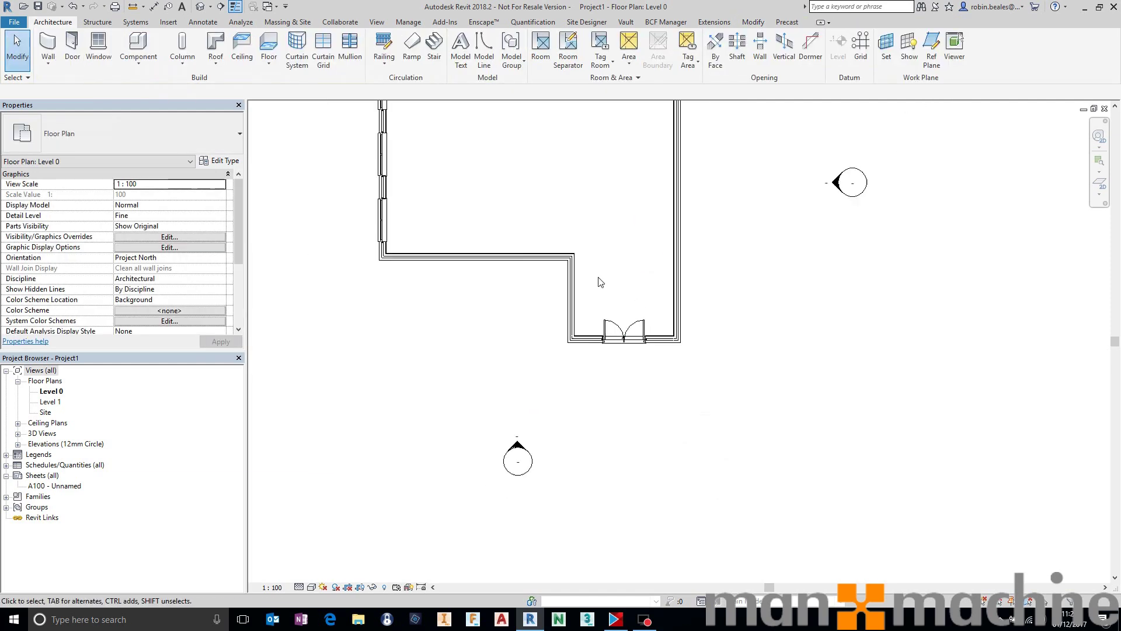
- Open the Level 0 ceiling plan
scroll(598, 278, down, 1)
middle_drag(594, 266, 673, 359)
middle_drag(656, 286, 621, 256)
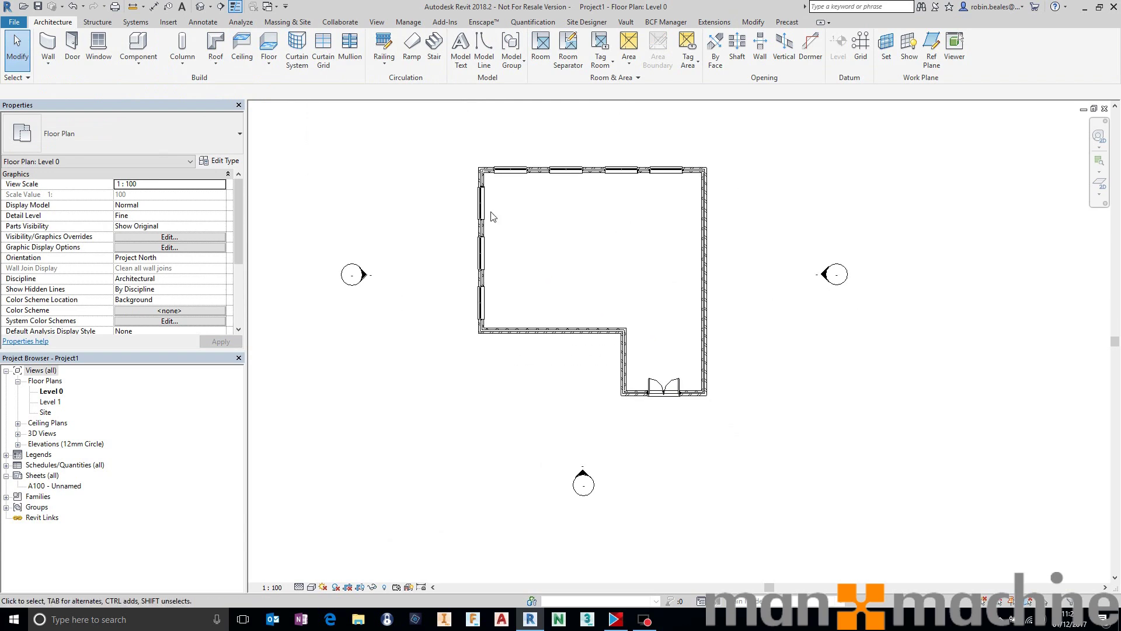
middle_drag(480, 203, 530, 229)
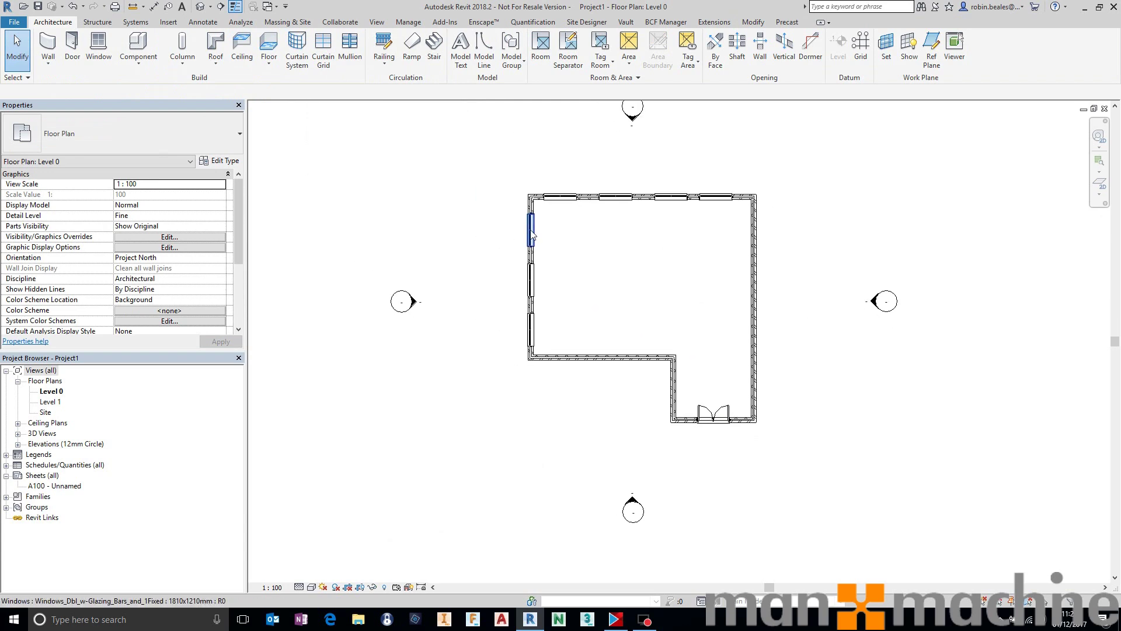
click(17, 423)
click(40, 433)
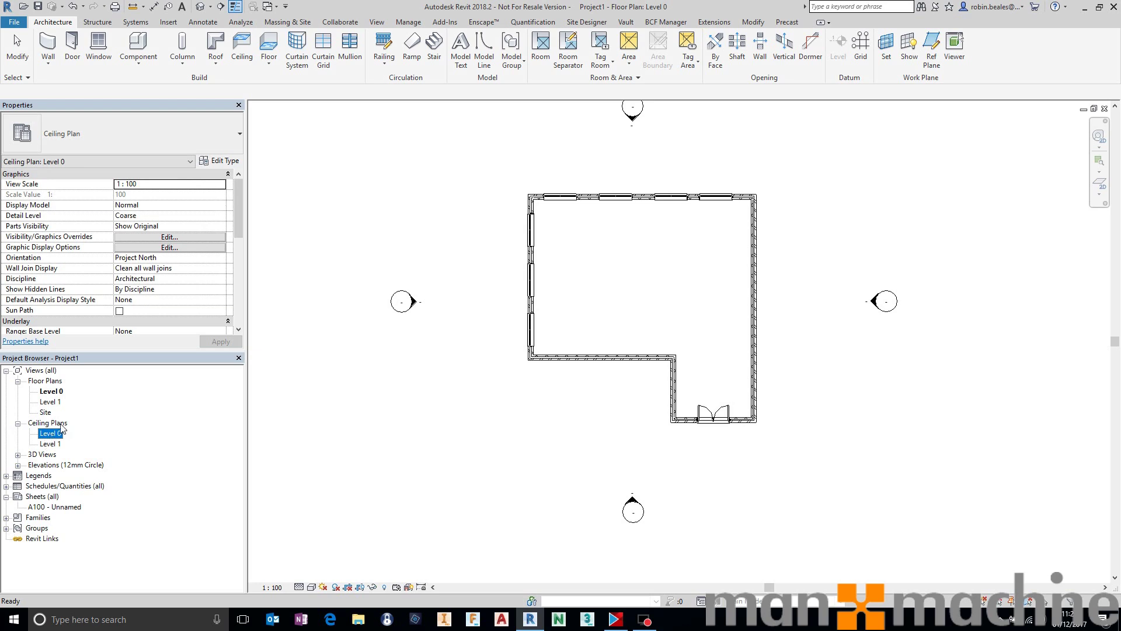
double_click(58, 434)
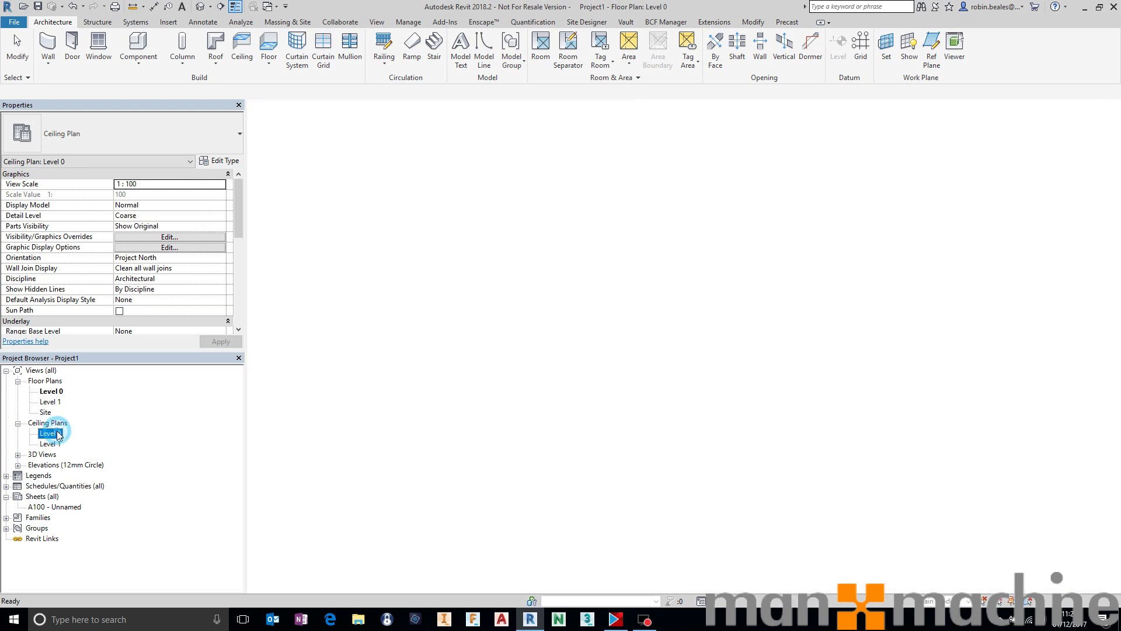
- Place an automatic 600x600mm_Grid compound ceiling inside the L-shaped walls and end the command
click(242, 48)
click(158, 133)
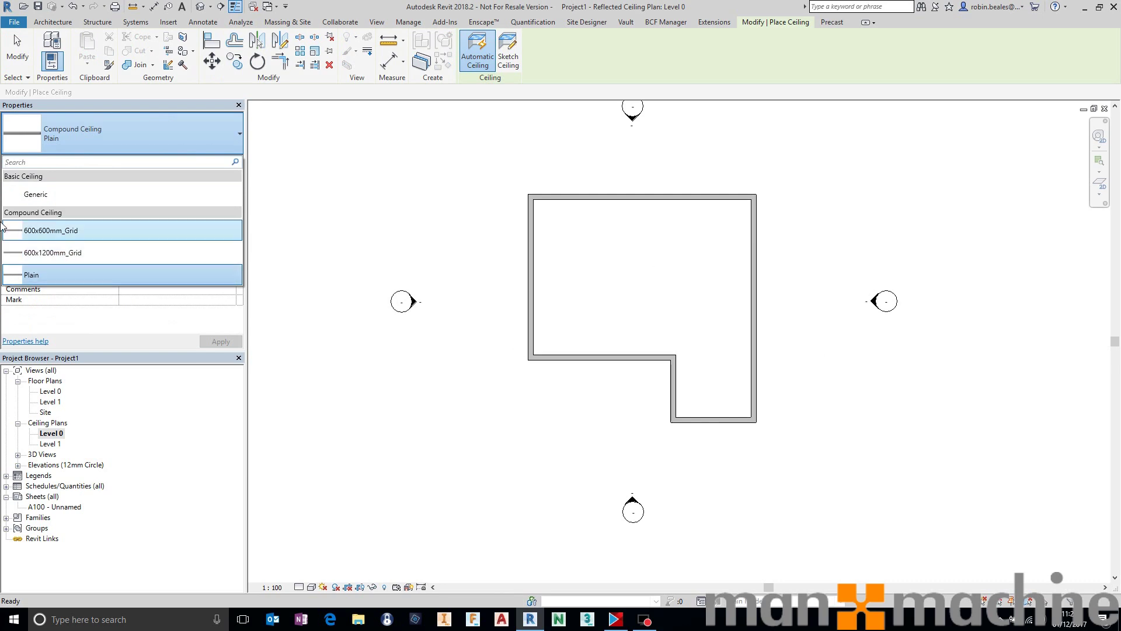
click(58, 230)
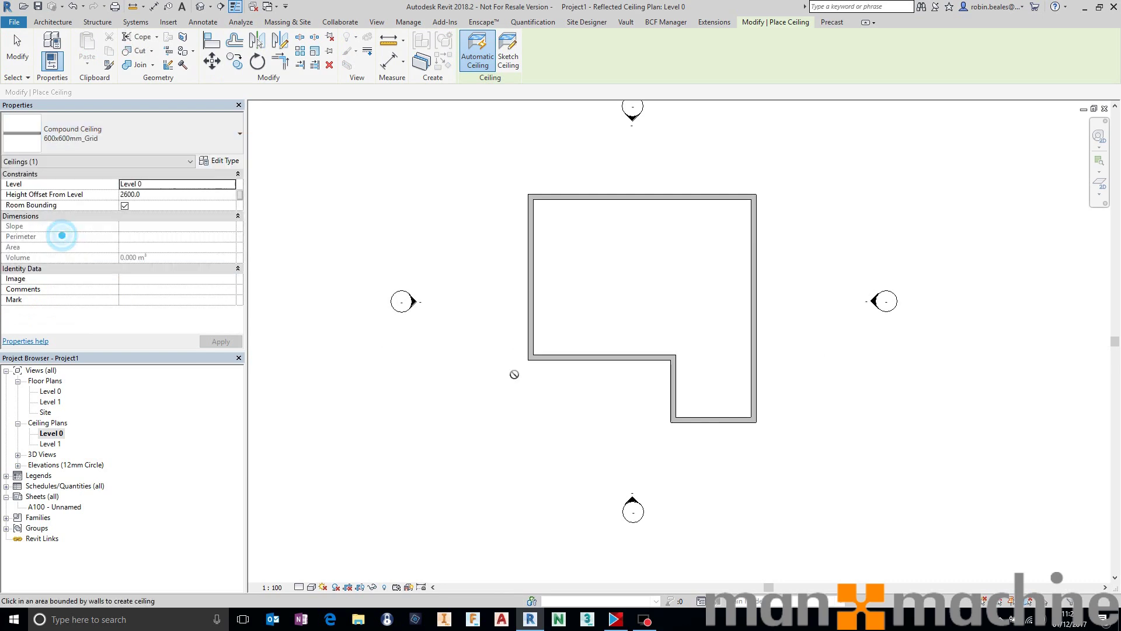
click(585, 248)
right_click(417, 147)
click(448, 155)
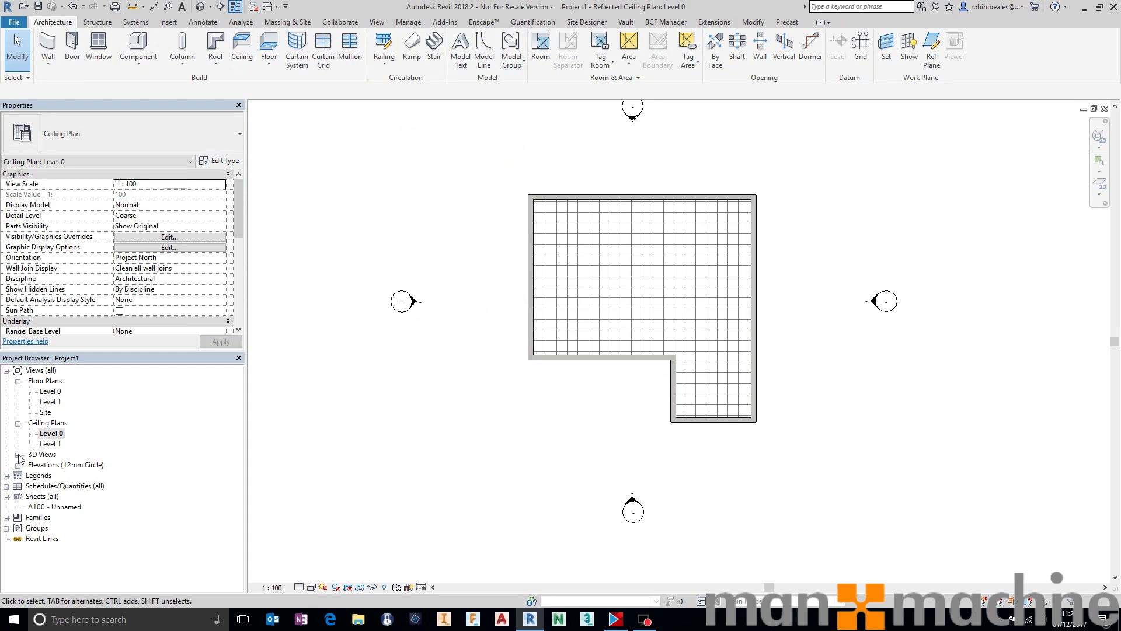
- Start a roof by footprint on the Level 1 floor plan using the Roof_Flat-4Felt-150Ins-50Scr-150Conc-12Plr type
double_click(52, 402)
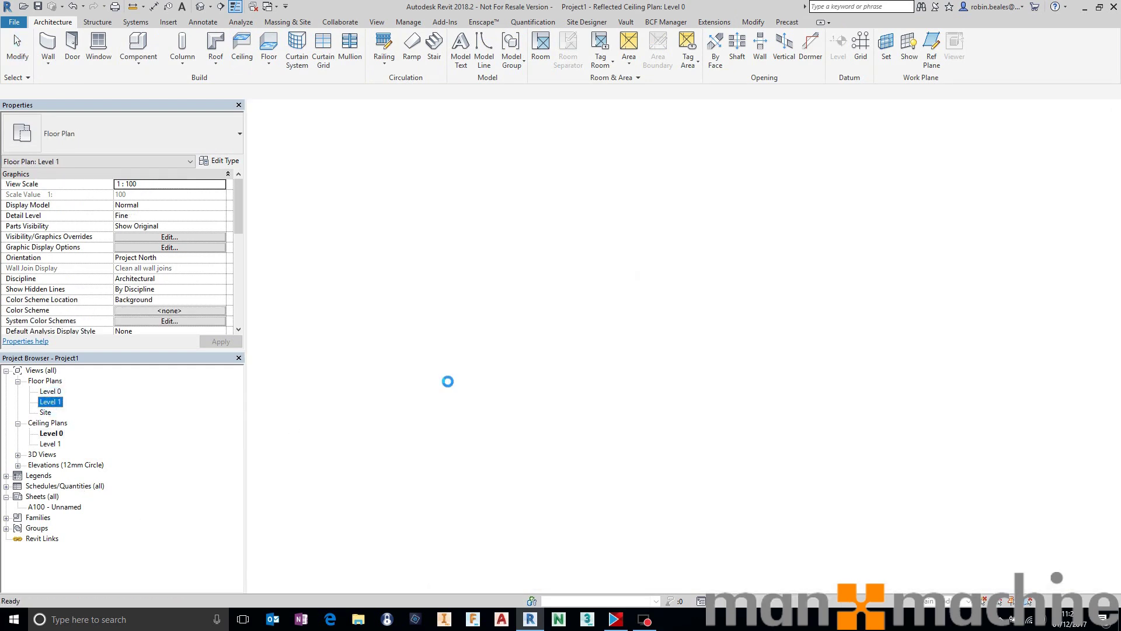
click(215, 47)
click(113, 140)
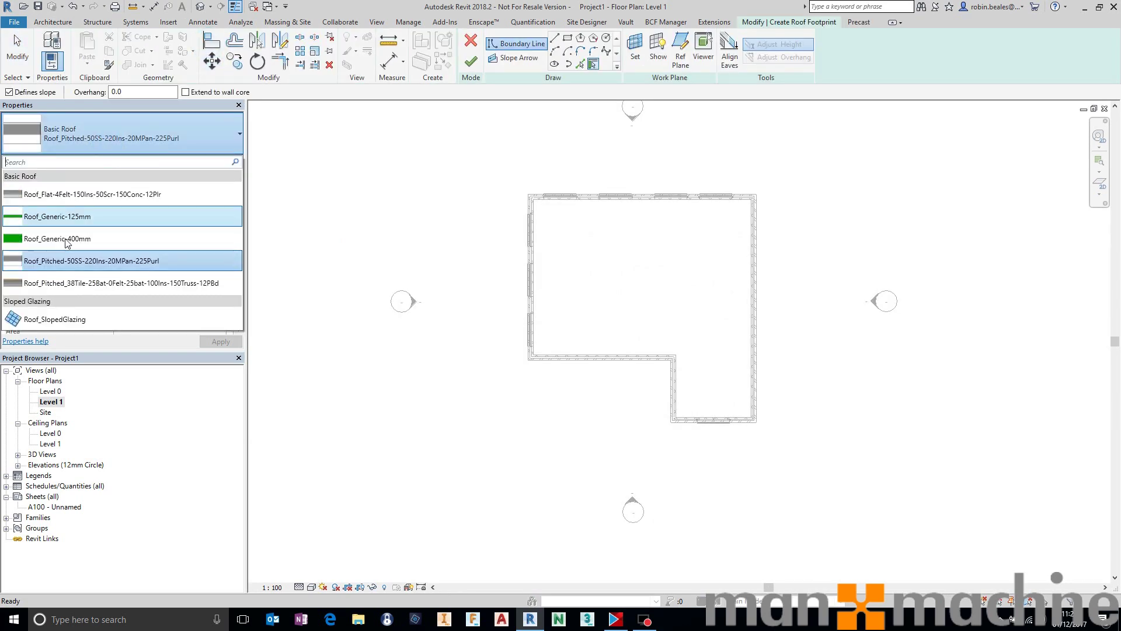
click(70, 194)
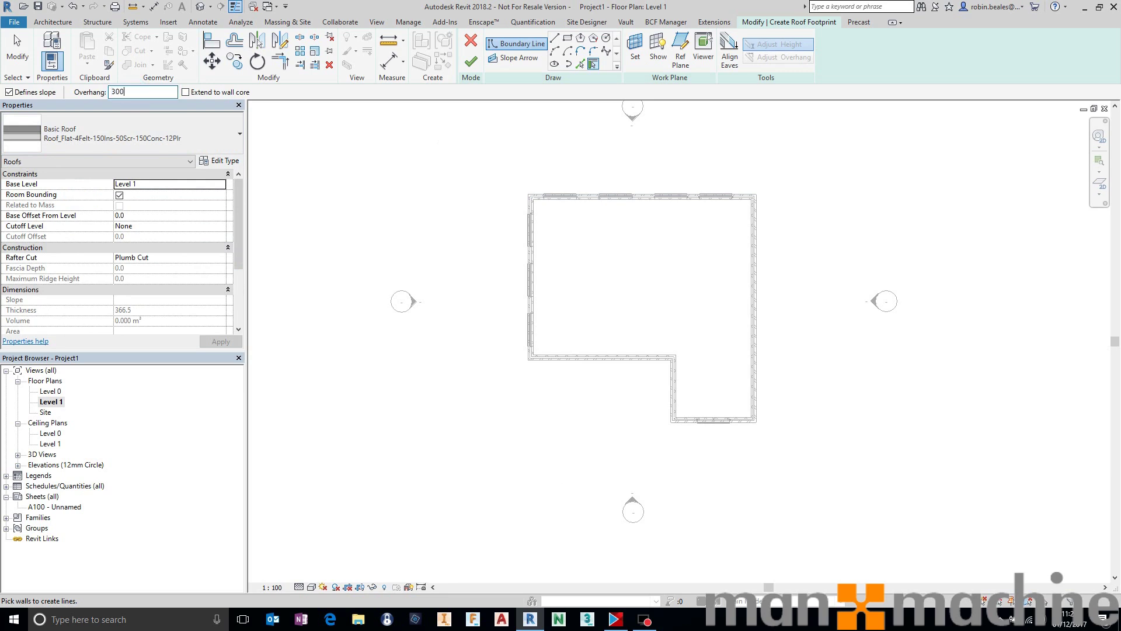
- Sketch the non-sloping roof footprint from all the L-shaped building's walls with a 300 mm overhang
click(528, 202)
click(536, 195)
click(755, 222)
click(715, 422)
click(636, 358)
right_click(385, 228)
click(427, 236)
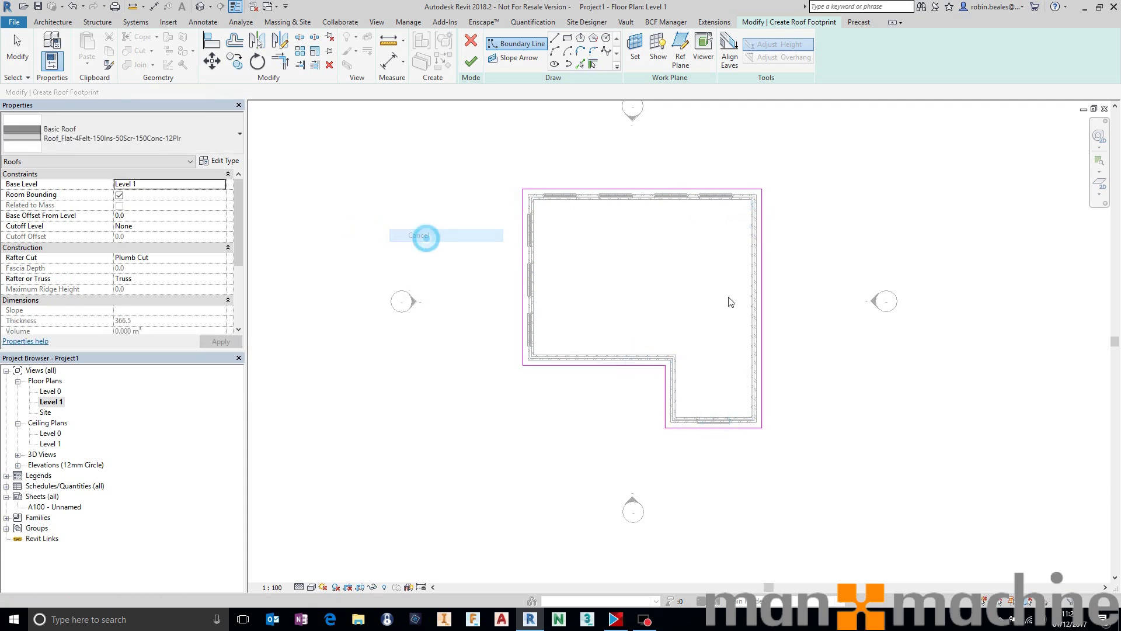
- Make the east roof edge define a 5° slope and finish the roof footprint
click(765, 264)
click(264, 93)
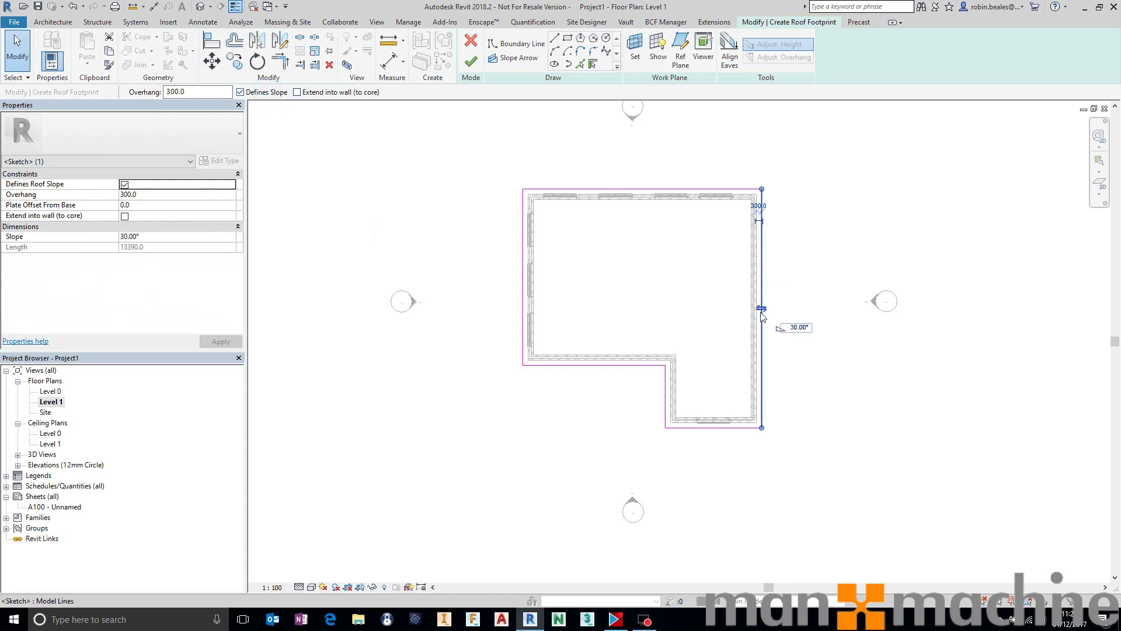
click(834, 268)
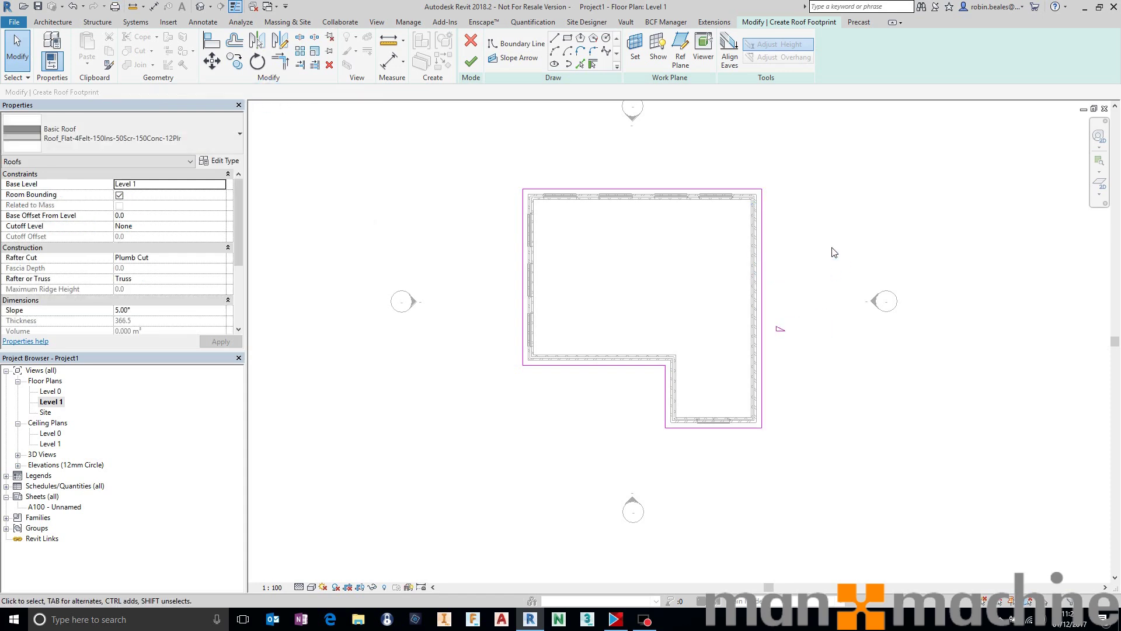
click(471, 60)
- Inspect the new roof in plan and orbit the building in the default 3D view
click(590, 319)
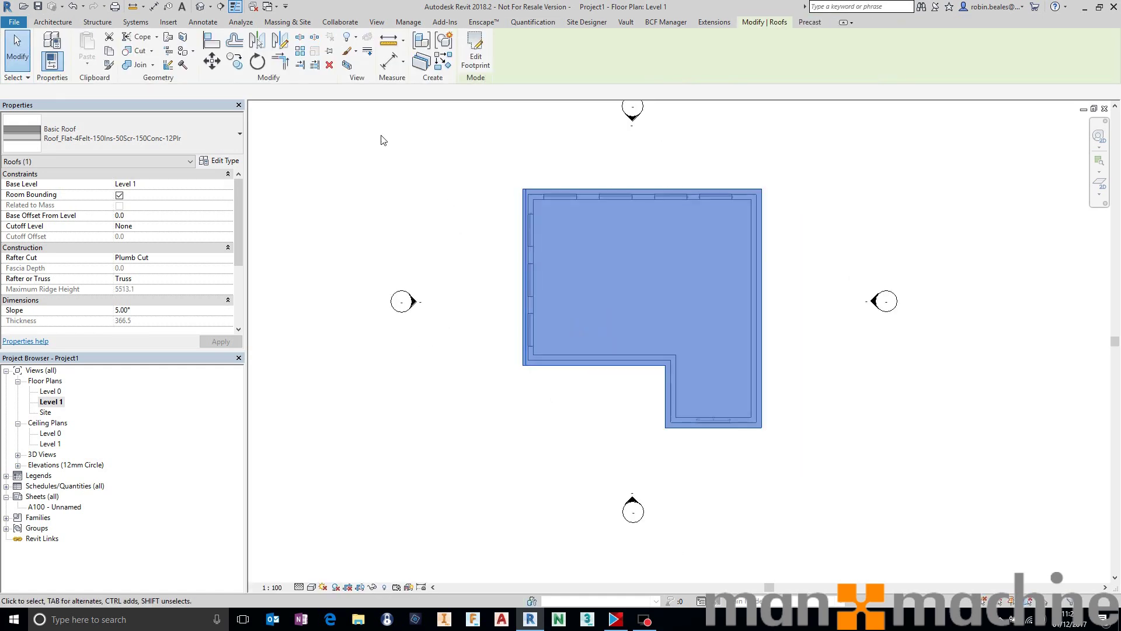
click(380, 138)
click(200, 7)
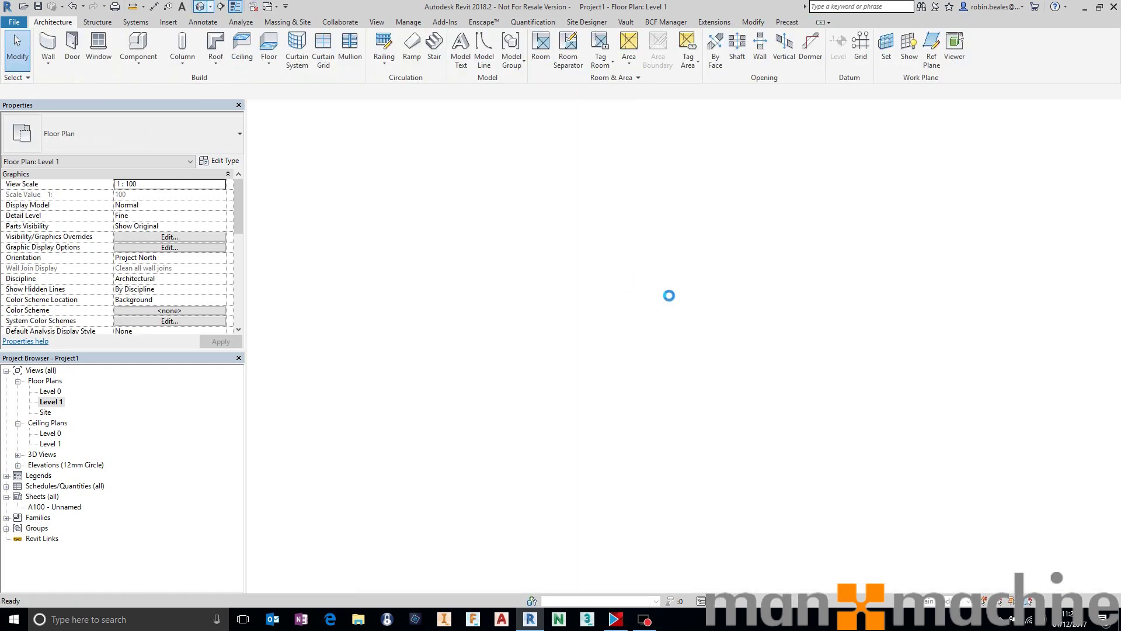
shift+middle_drag(652, 343, 846, 280)
- Start a new floor on the Level 0 plan and pick the building's outer wall faces as its inner boundary loop
click(50, 391)
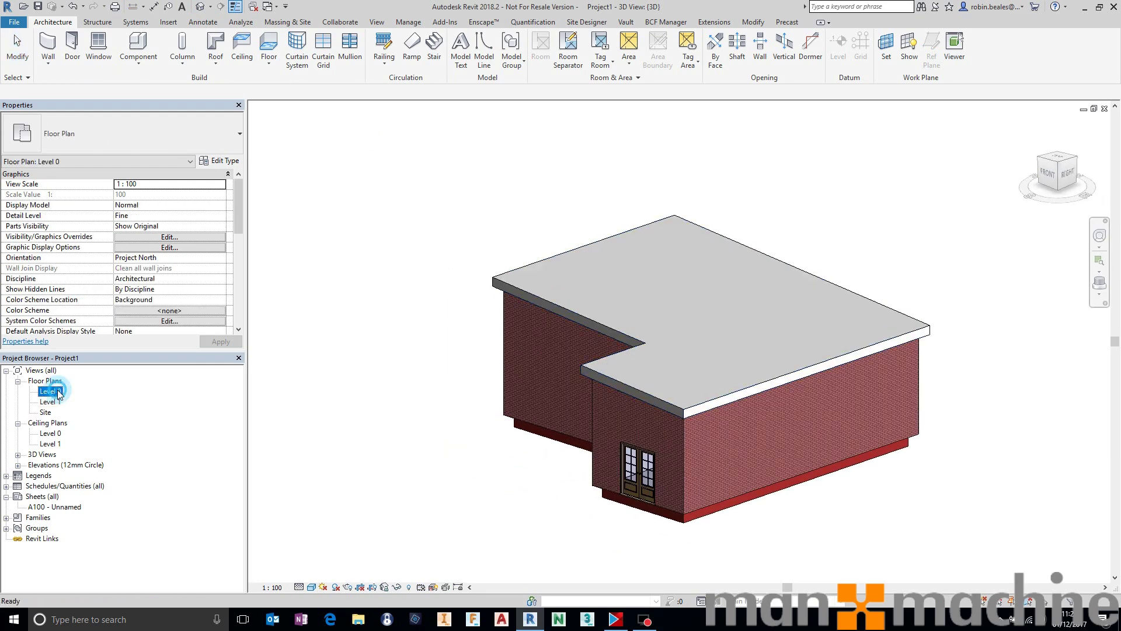
click(269, 46)
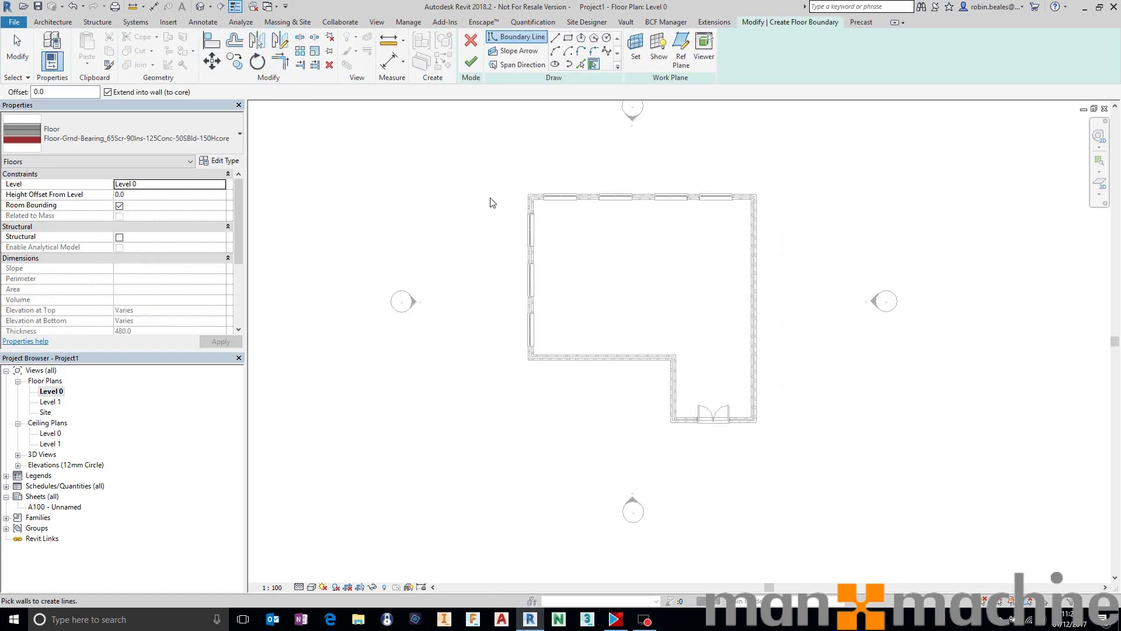
middle_drag(490, 198, 410, 206)
click(581, 64)
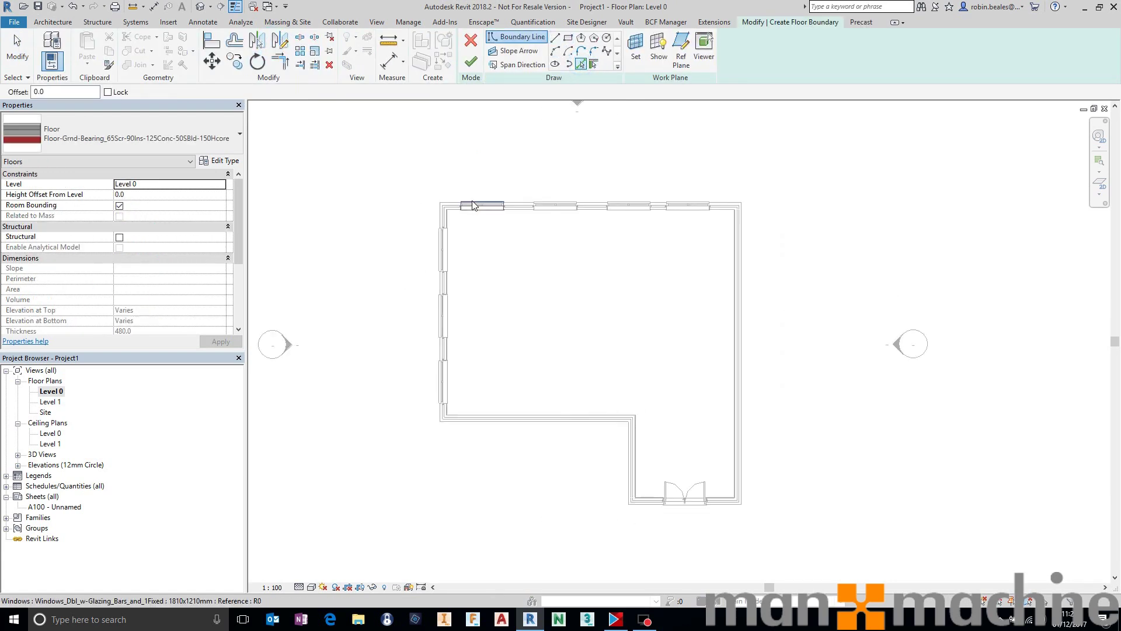
scroll(462, 208, up, 3)
click(425, 225)
click(441, 204)
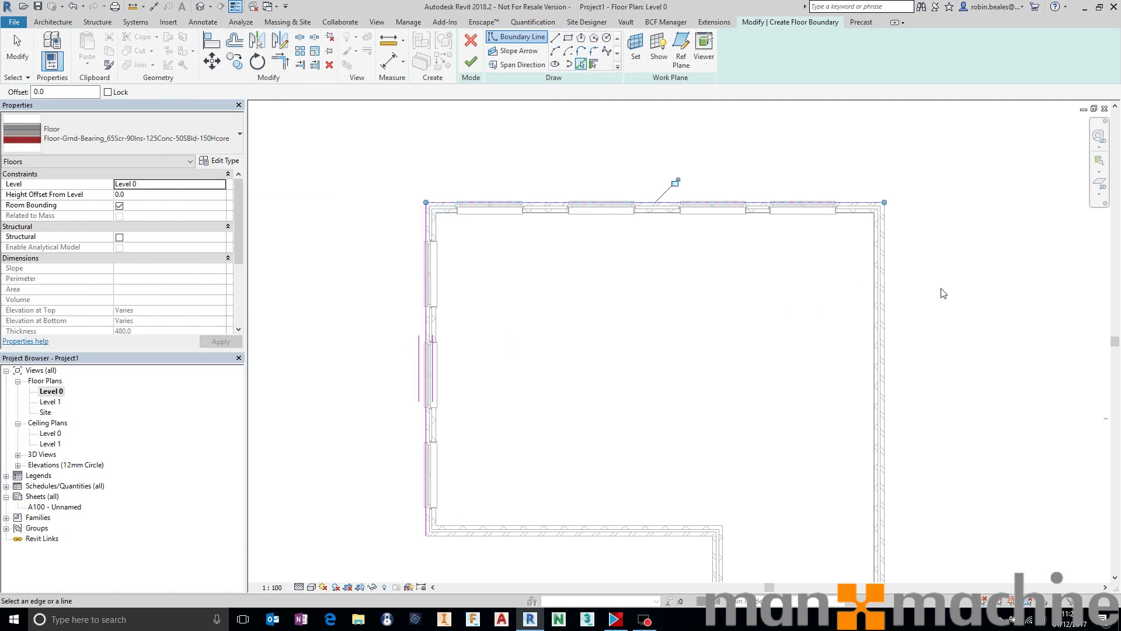
click(889, 291)
middle_drag(930, 395, 909, 153)
click(834, 424)
click(693, 370)
click(624, 297)
scroll(567, 315, down, 3)
right_click(377, 131)
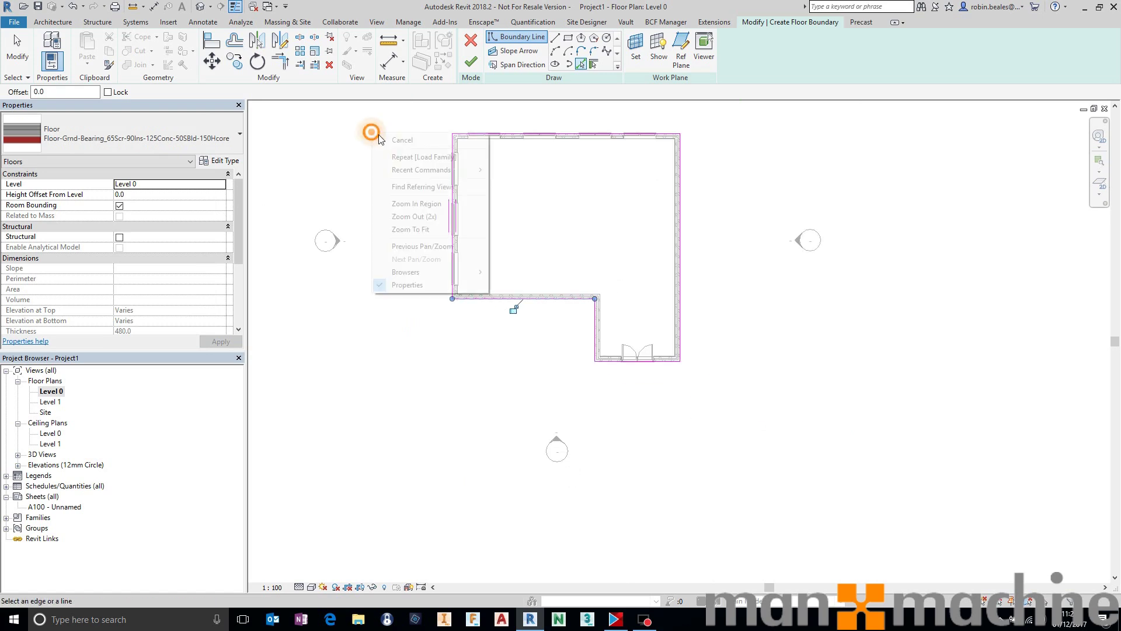
click(408, 140)
- Offset copies of the floor's boundary lines about 10 m outward to form an outer loop around the building
click(234, 43)
click(297, 92)
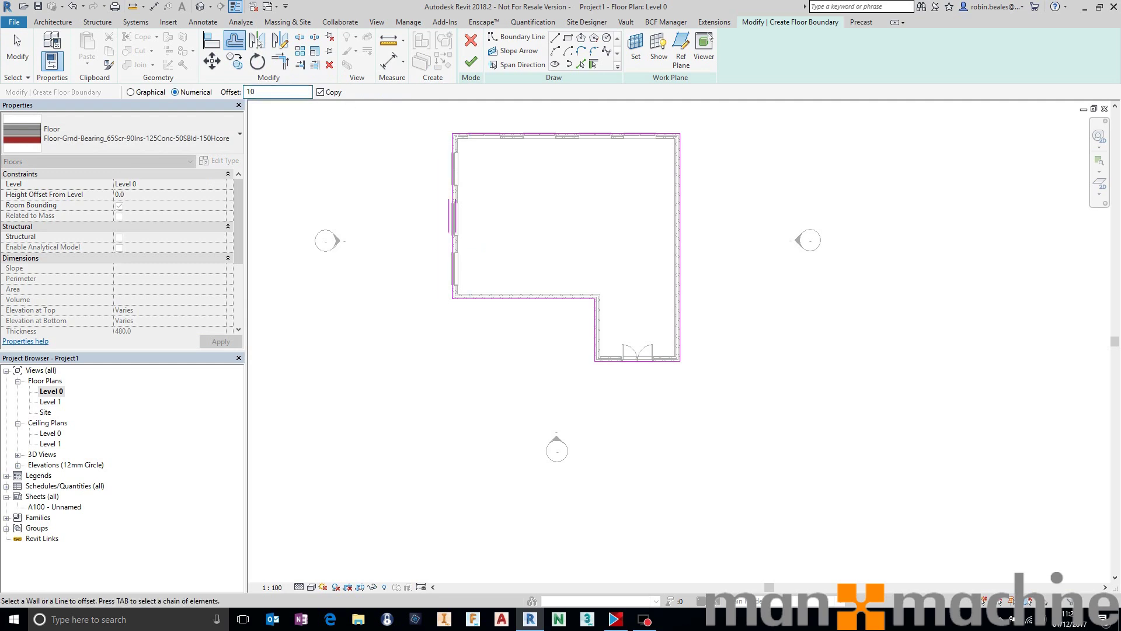
click(448, 147)
click(679, 205)
click(649, 362)
click(561, 302)
right_click(381, 187)
click(413, 197)
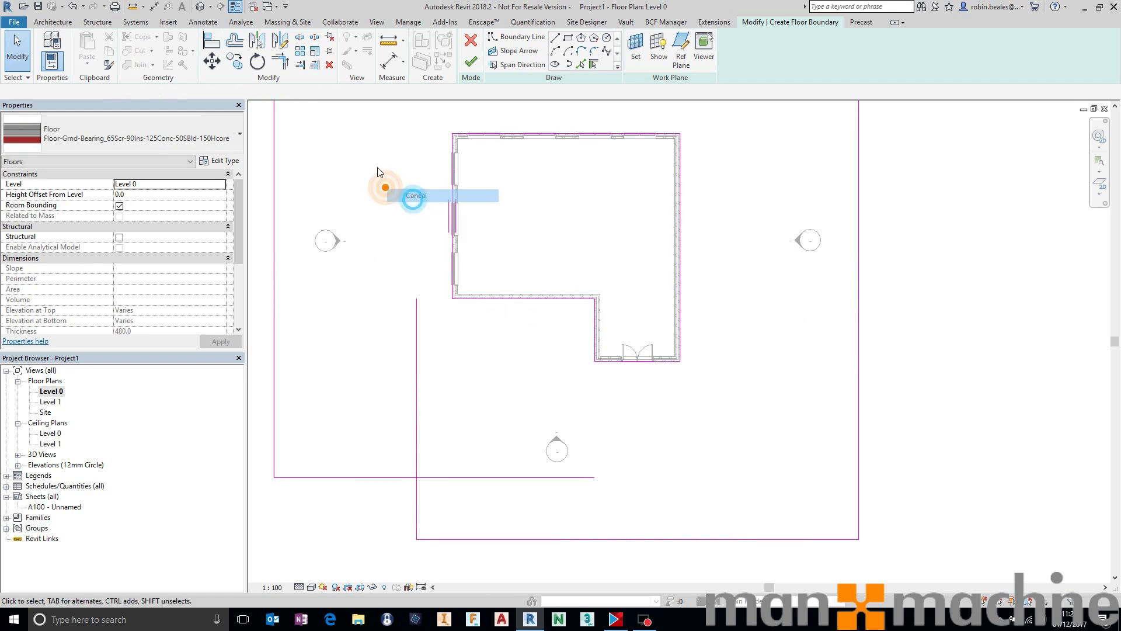
- Trim the two crossing outer boundary lines to a corner at the southwest notch
click(280, 61)
click(407, 477)
click(416, 492)
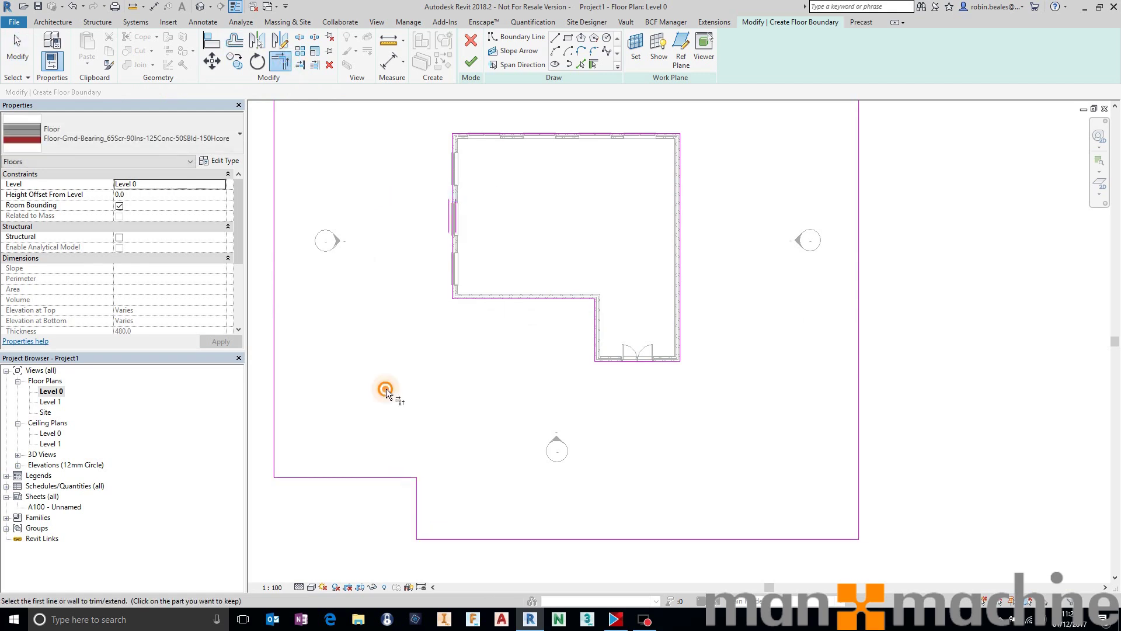
right_click(386, 388)
click(410, 395)
scroll(546, 338, down, 1)
middle_drag(547, 337, 527, 387)
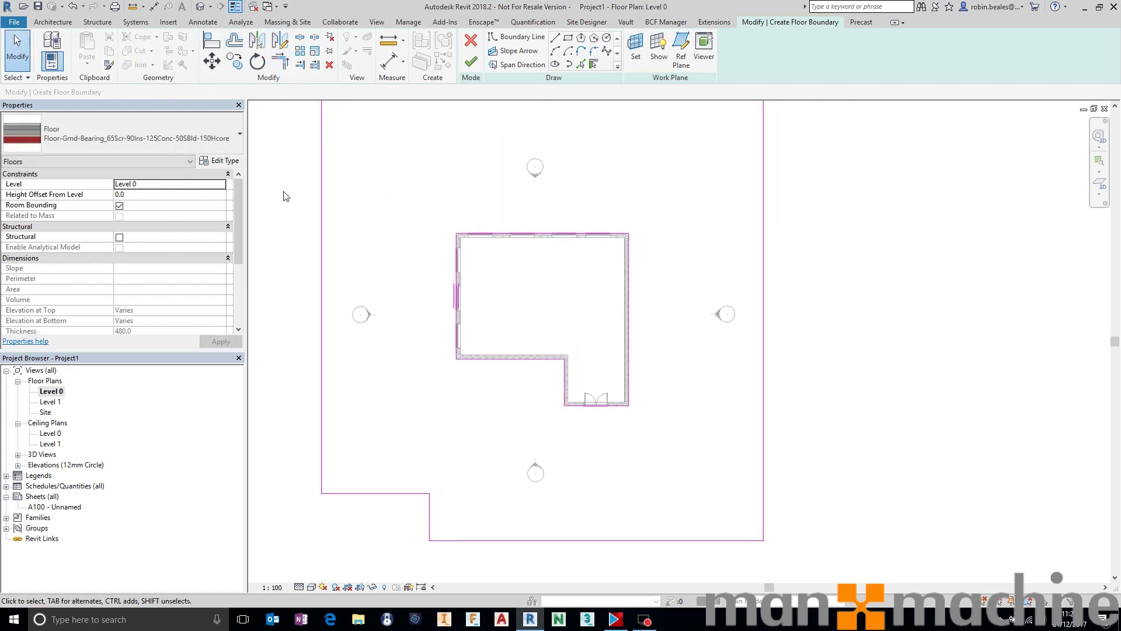
- Duplicate the ground-bearing floor type under the suggested name and open its layer structure for editing
click(204, 162)
click(873, 126)
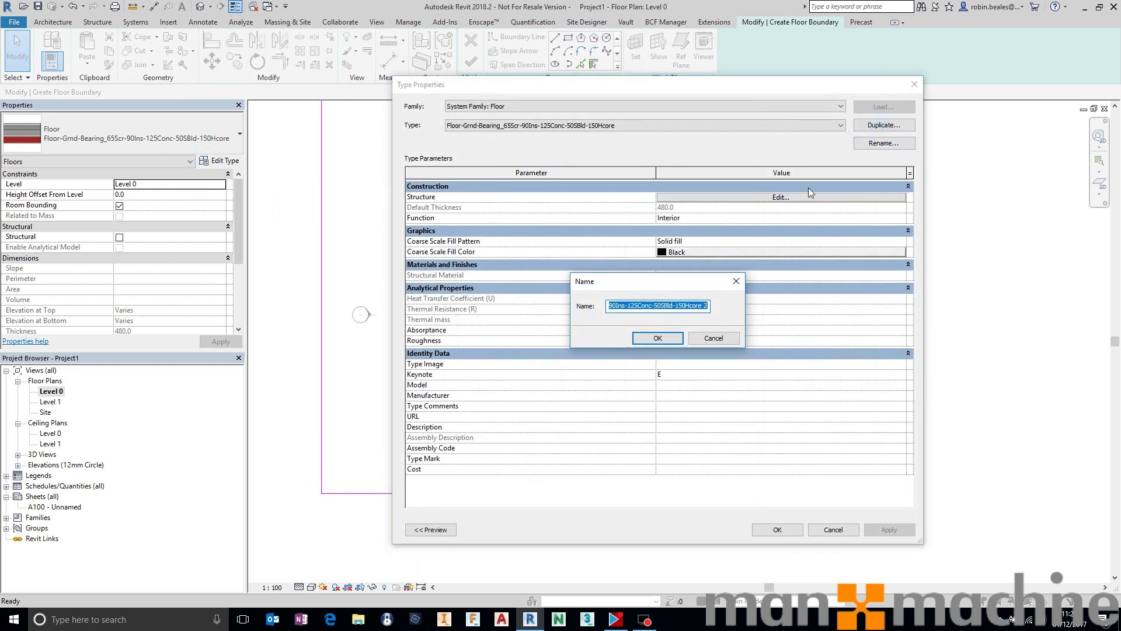
key(Return)
click(708, 199)
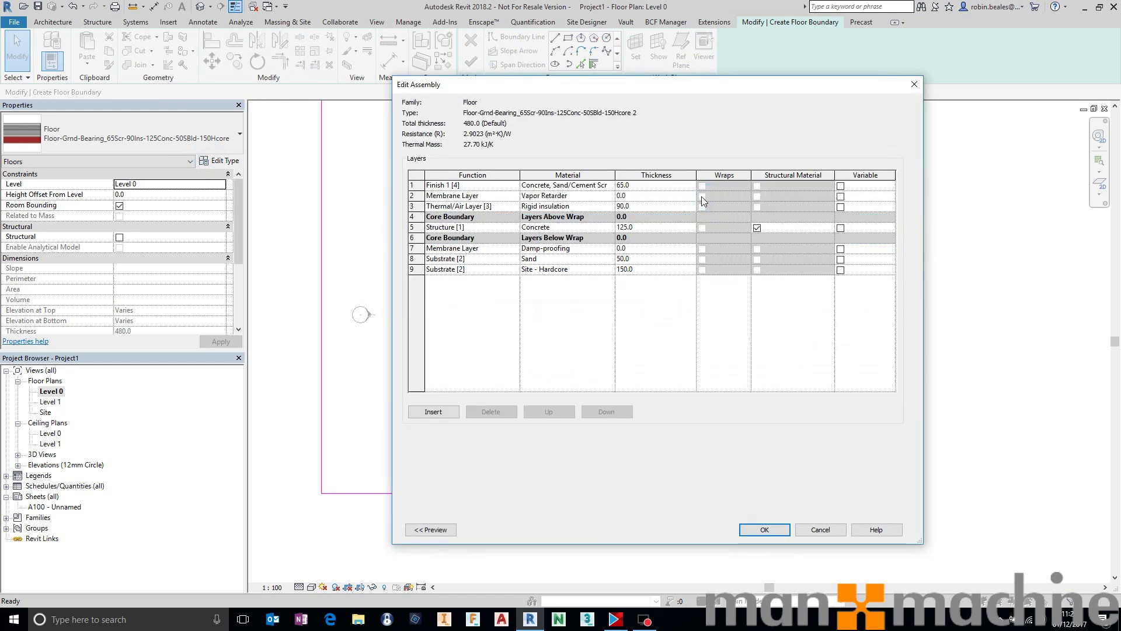
- Delete all layers above and below the core from the duplicated floor type, keeping only the concrete structure layer
click(414, 185)
click(478, 412)
click(478, 412)
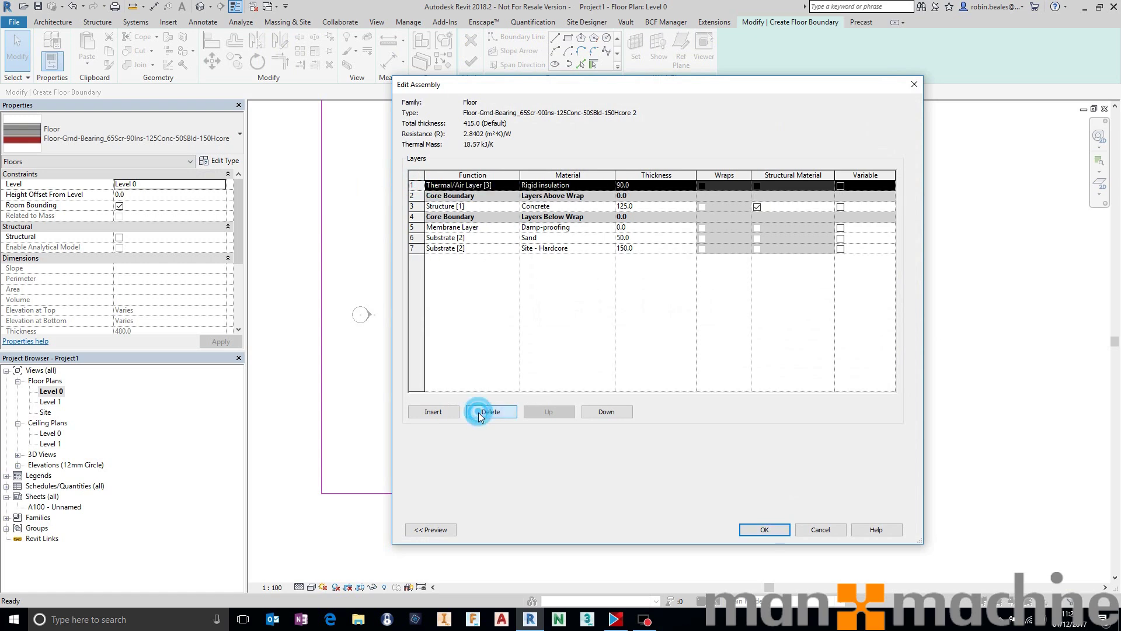
click(479, 412)
click(415, 217)
click(498, 413)
click(499, 412)
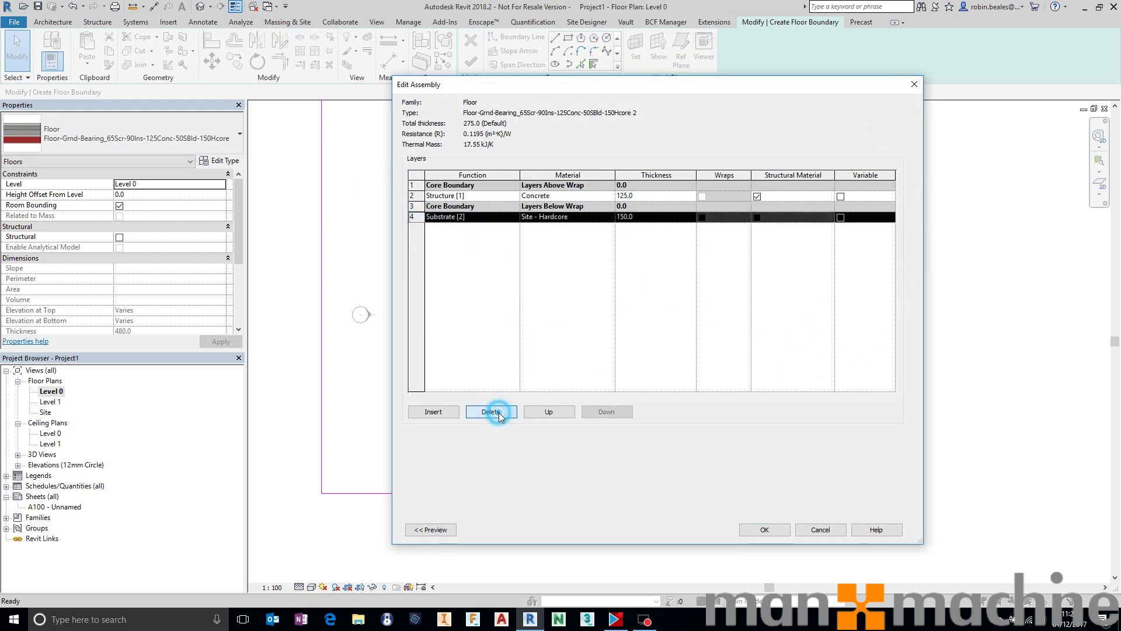
click(499, 412)
- Set the structure layer to 50 mm thick and assign it the Grass material from the AEC Materials library
click(590, 195)
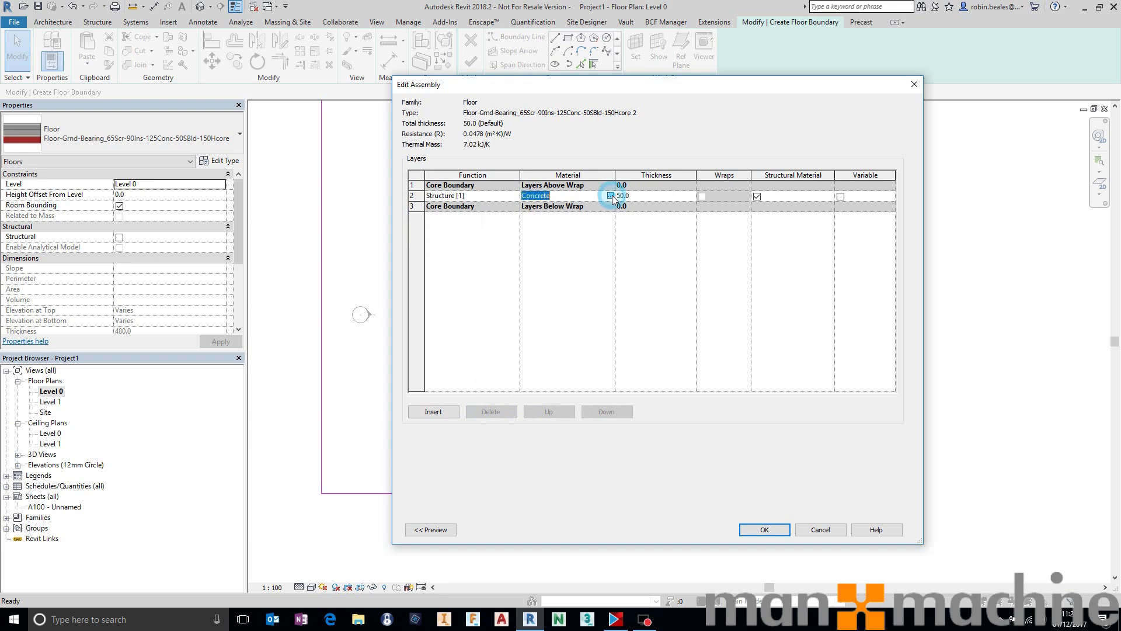
click(610, 195)
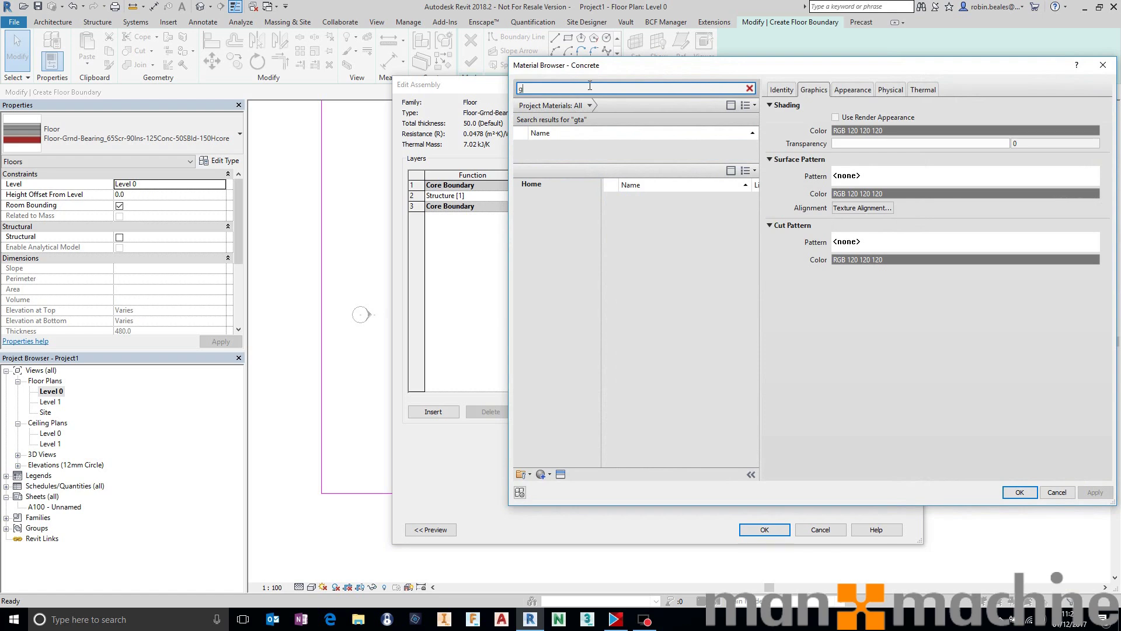
click(654, 199)
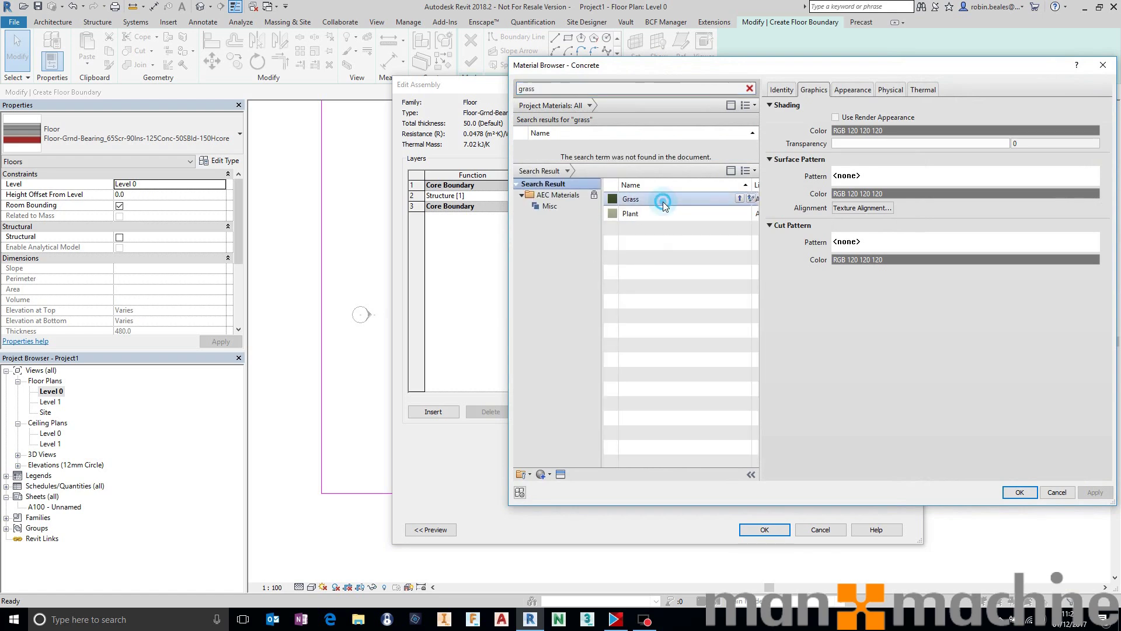
click(554, 200)
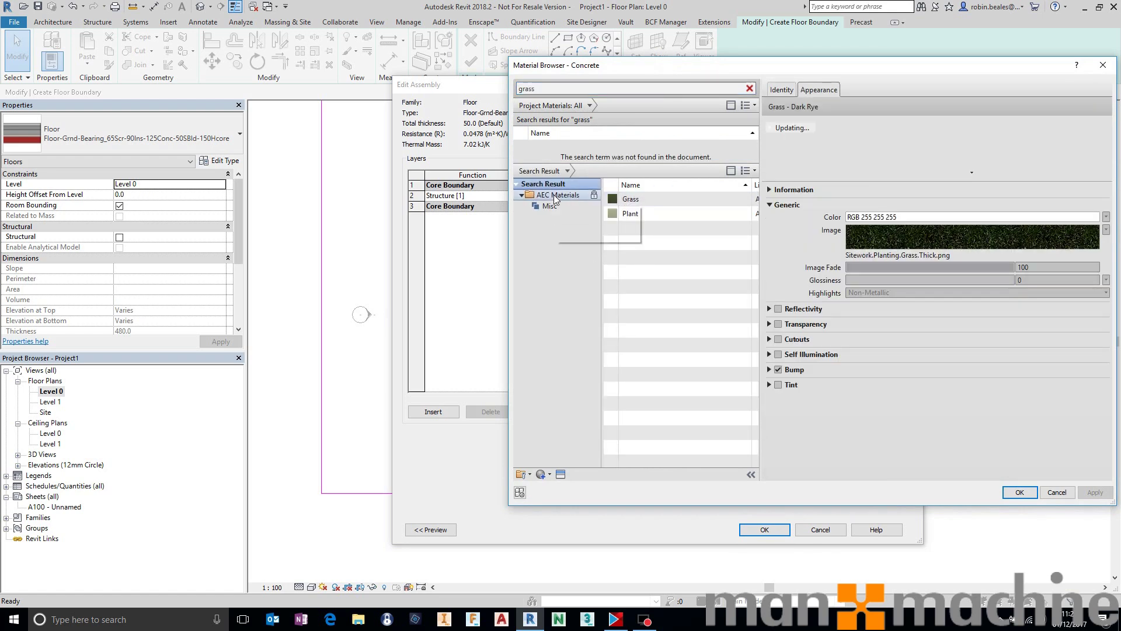
double_click(644, 199)
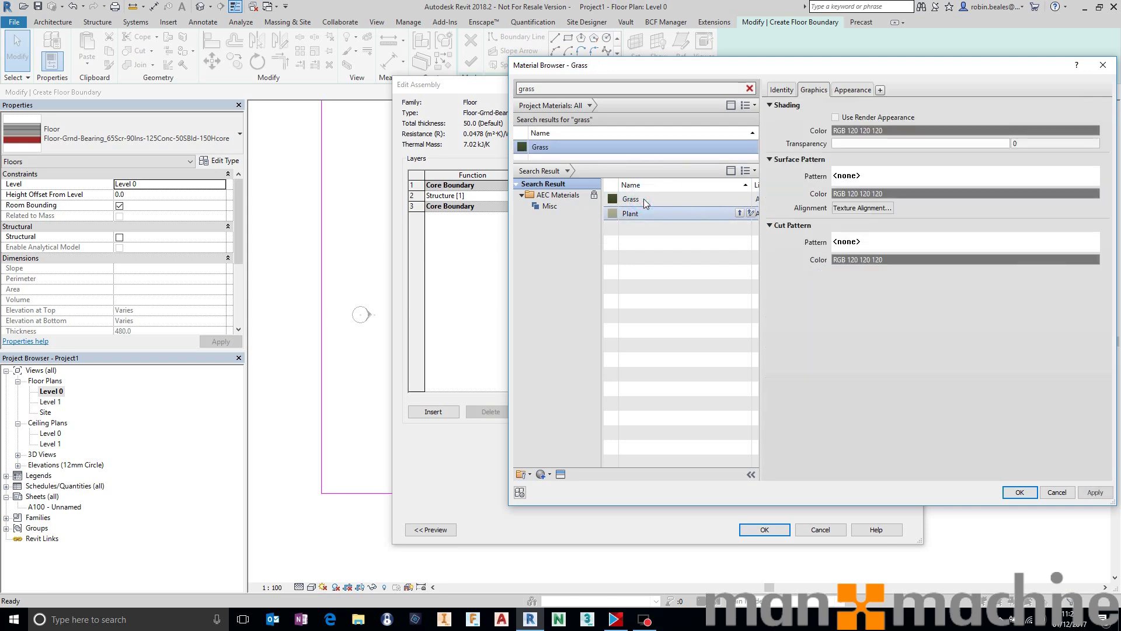
click(1035, 492)
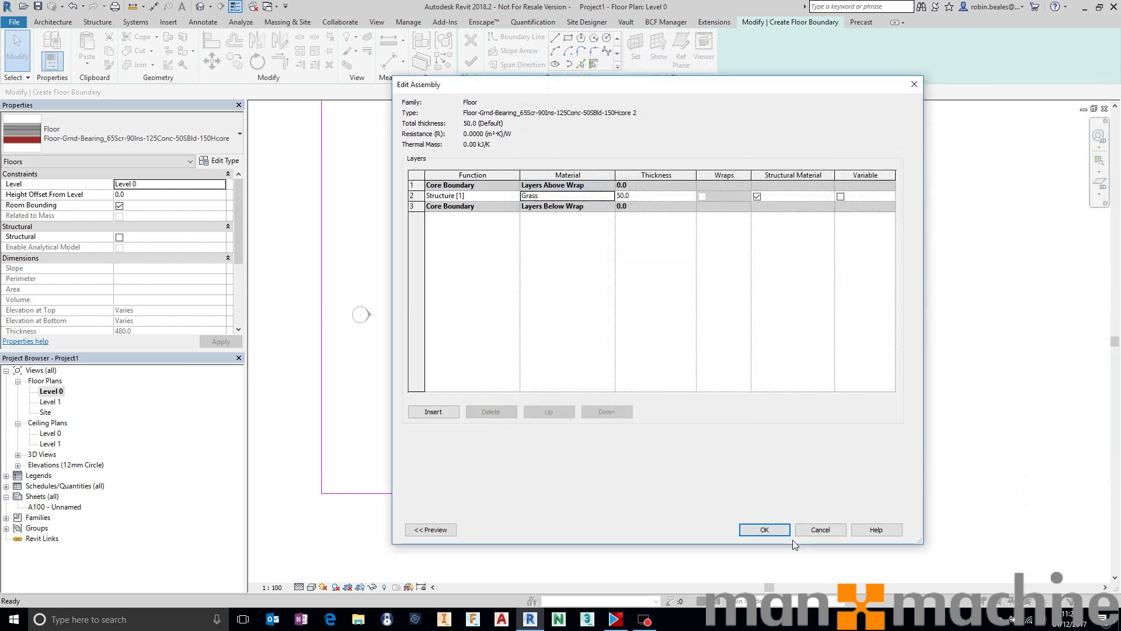
- Accept the floor type changes and finish the grass floor around the building
click(763, 530)
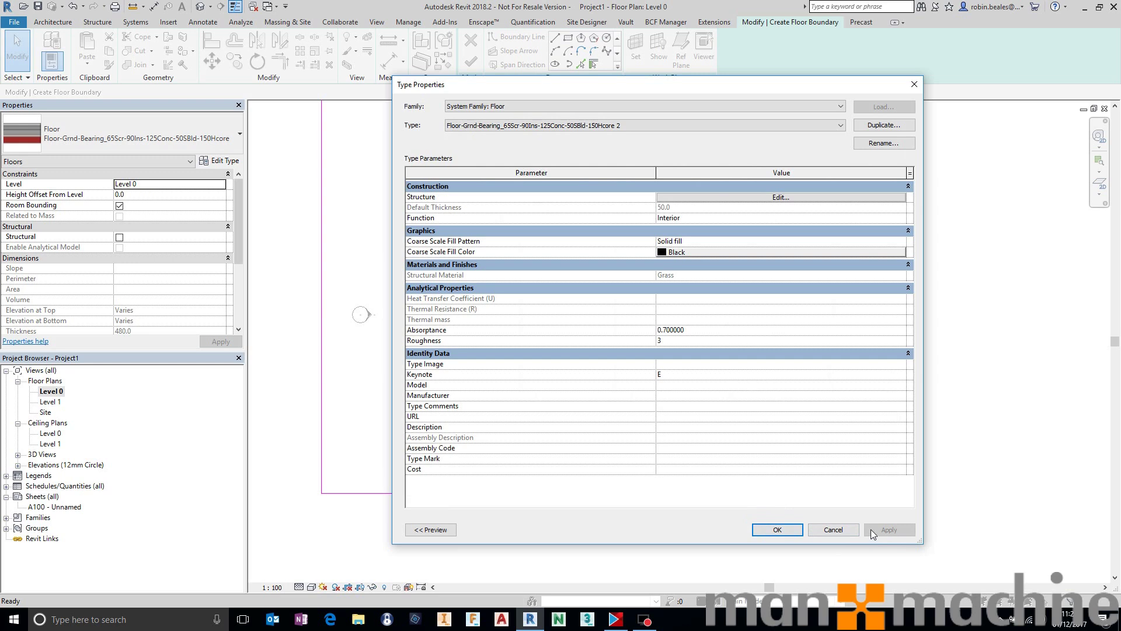
click(784, 528)
click(471, 61)
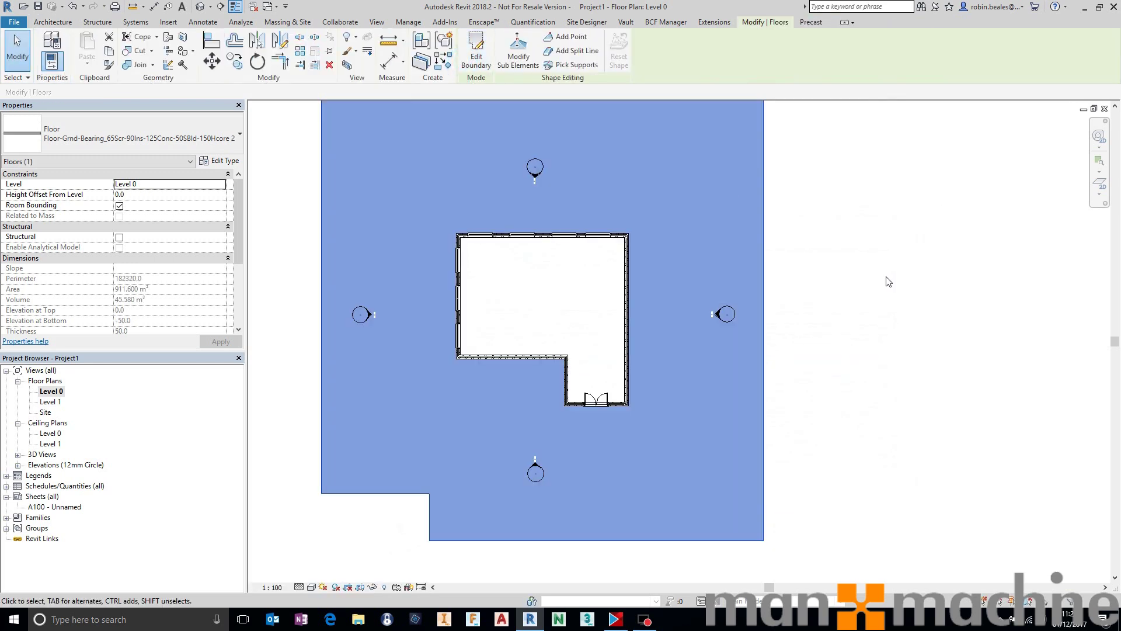
click(805, 341)
- Edit the grass floor's boundary to add a circular opening southeast of the entrance door, and finish the sketch
middle_drag(726, 245, 723, 291)
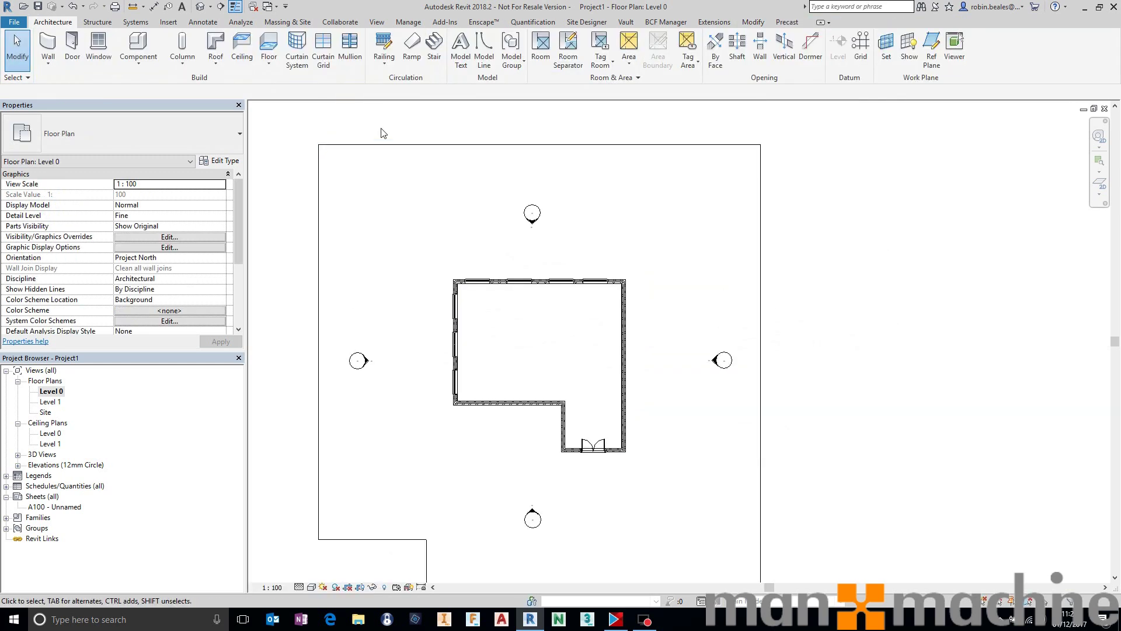
click(382, 144)
click(476, 50)
middle_drag(393, 308, 401, 142)
middle_drag(608, 110, 548, 101)
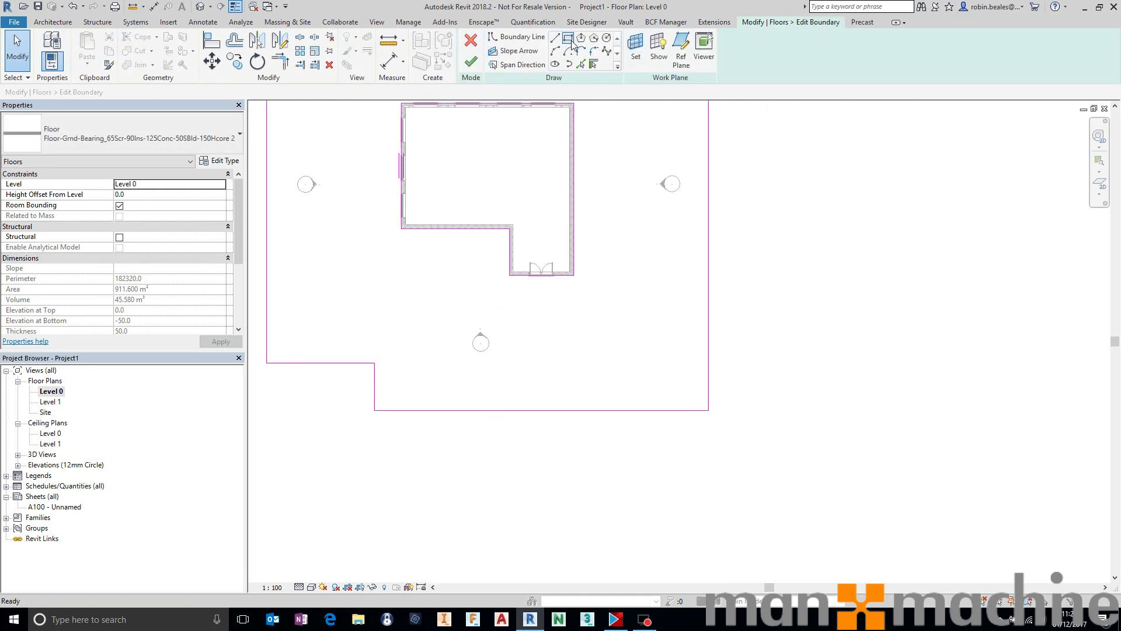
click(607, 38)
middle_drag(660, 323, 671, 280)
click(662, 320)
click(658, 262)
key(Escape)
drag(677, 266, 665, 237)
click(470, 61)
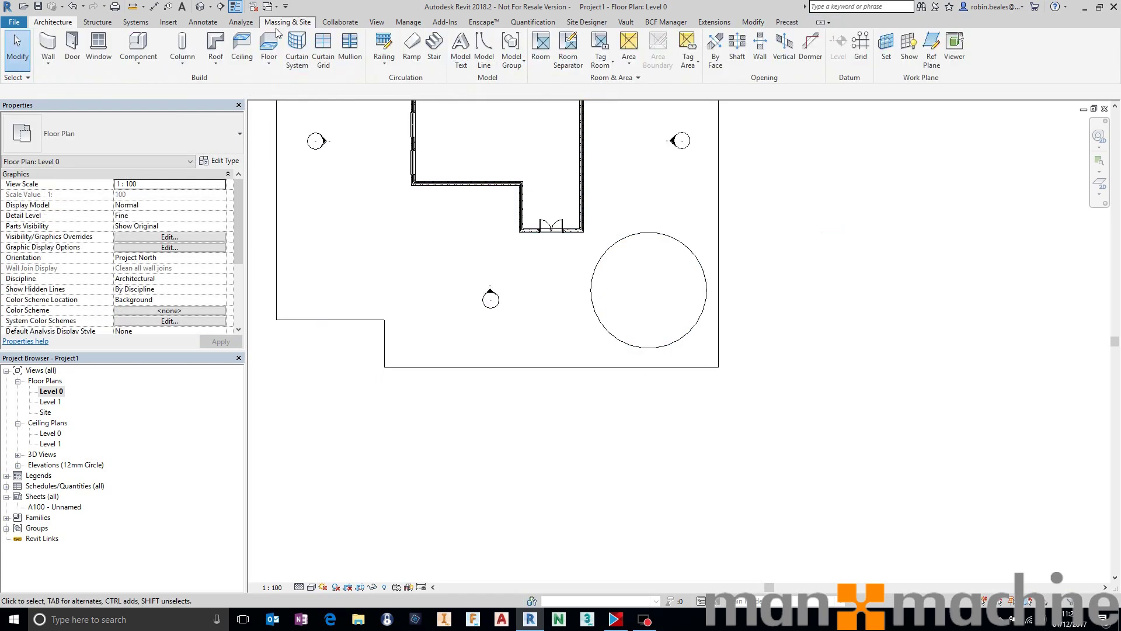
- Start another floor on Level 0 and pick the edge of the circular opening as its boundary
click(268, 44)
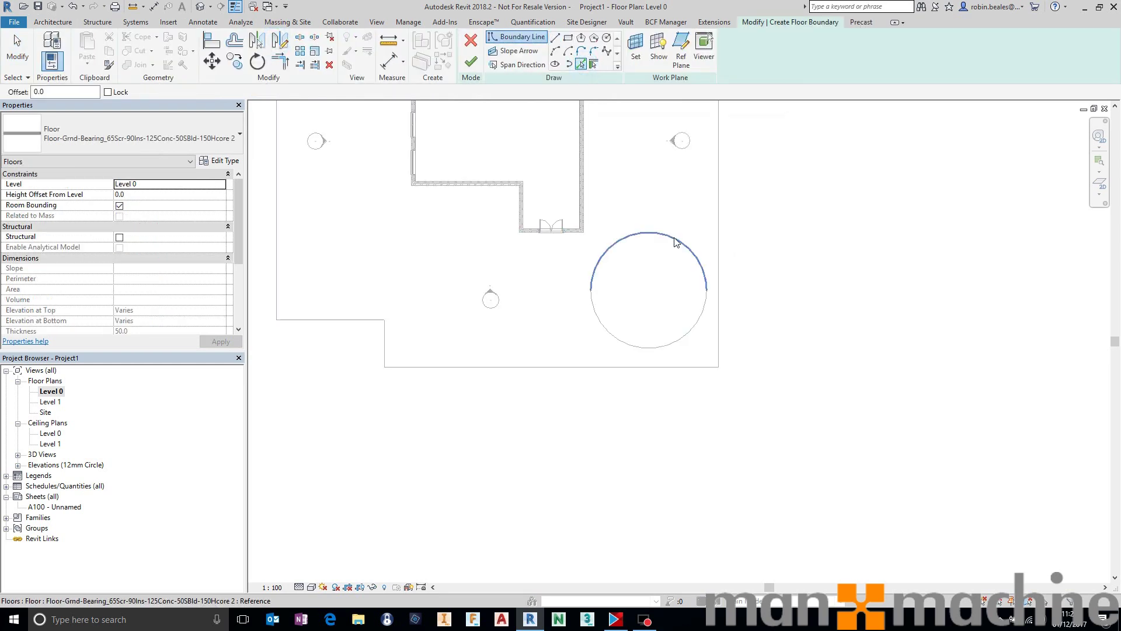
click(702, 313)
right_click(770, 237)
click(799, 244)
right_click(768, 225)
click(797, 234)
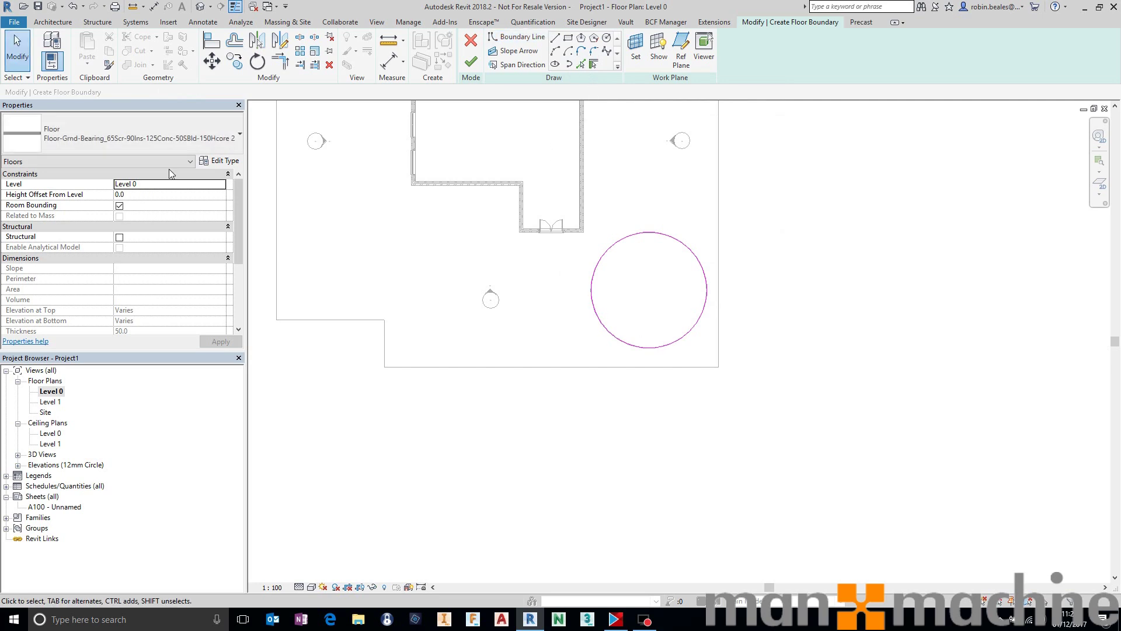
- Duplicate the grass floor type for the circular floor and open the new type's layer structure
click(219, 160)
click(874, 126)
click(719, 334)
click(738, 197)
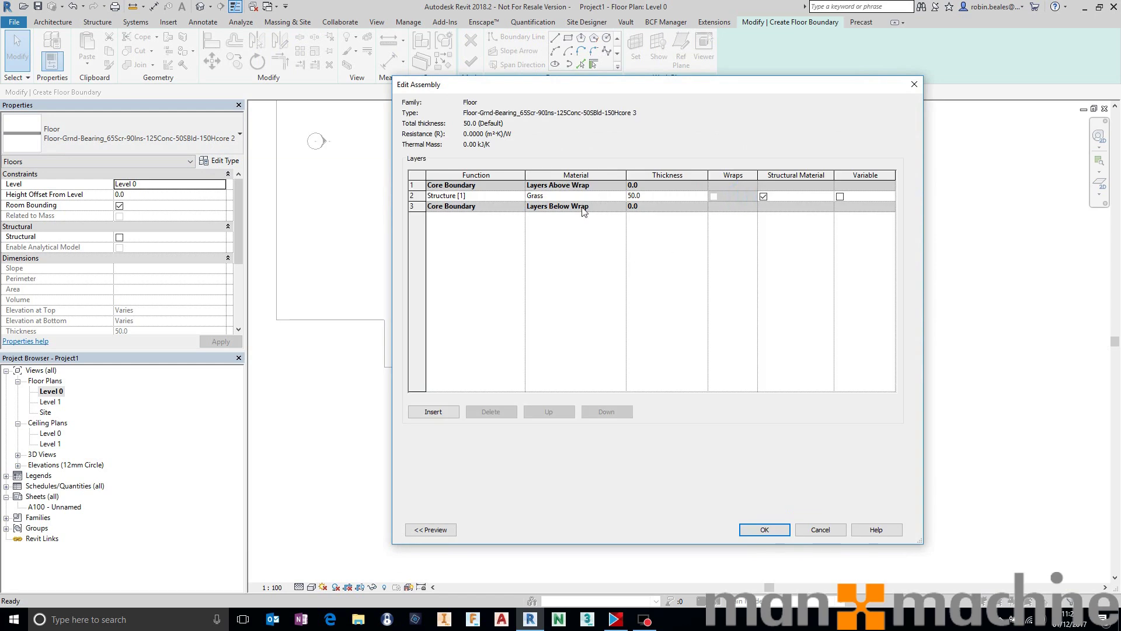
- Search the material library for water and assign the Water material to the new floor type's structure layer
click(621, 196)
click(587, 89)
key(Return)
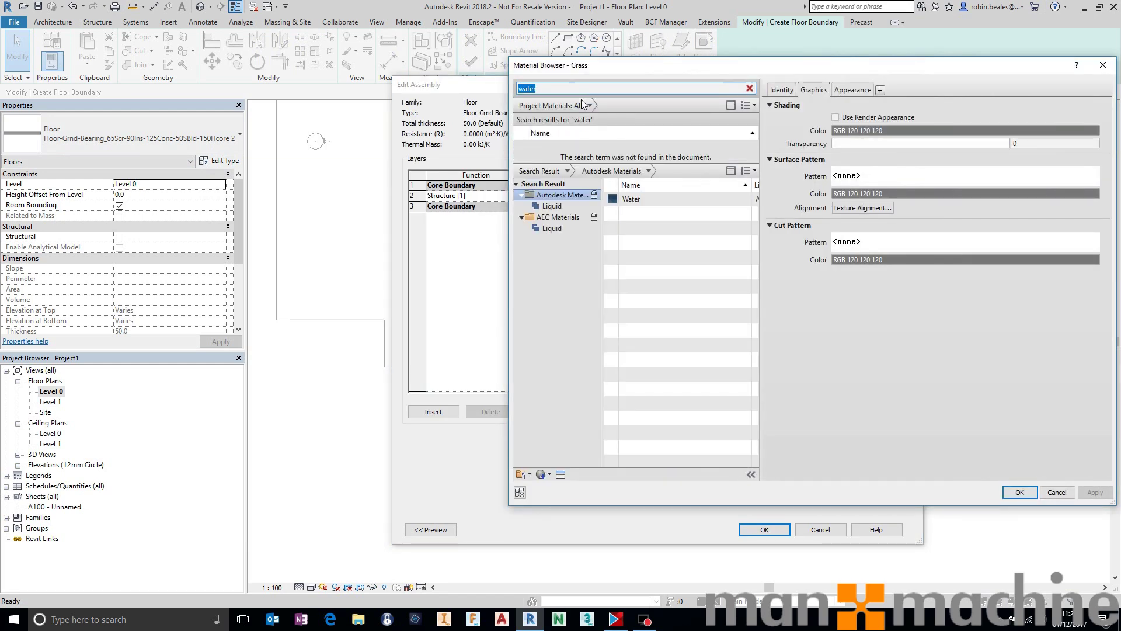
click(657, 198)
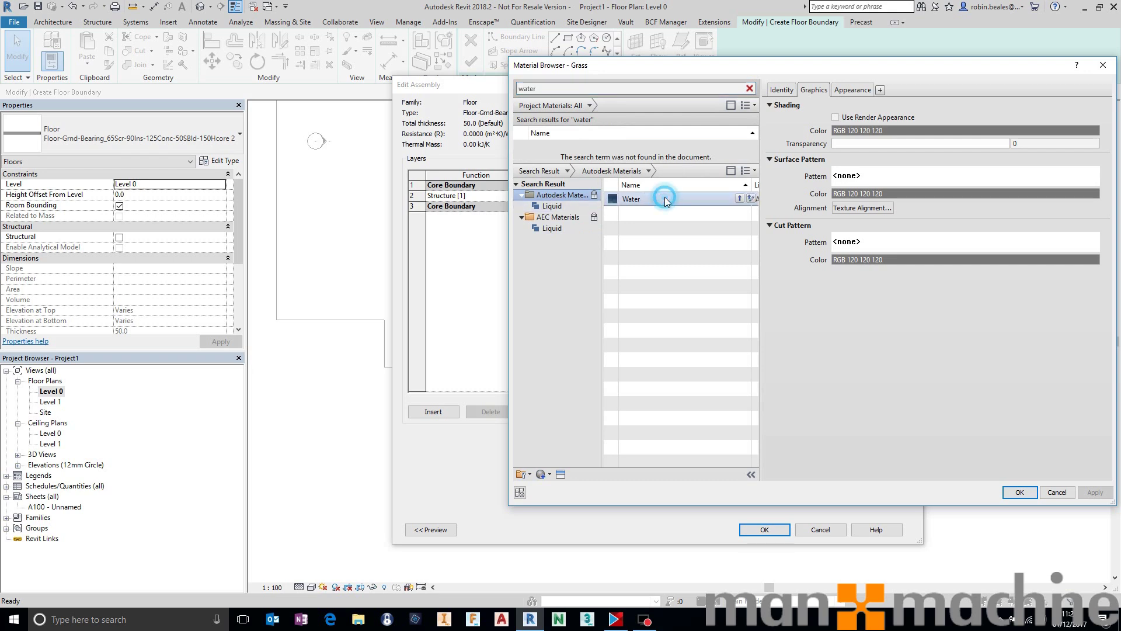
click(1094, 490)
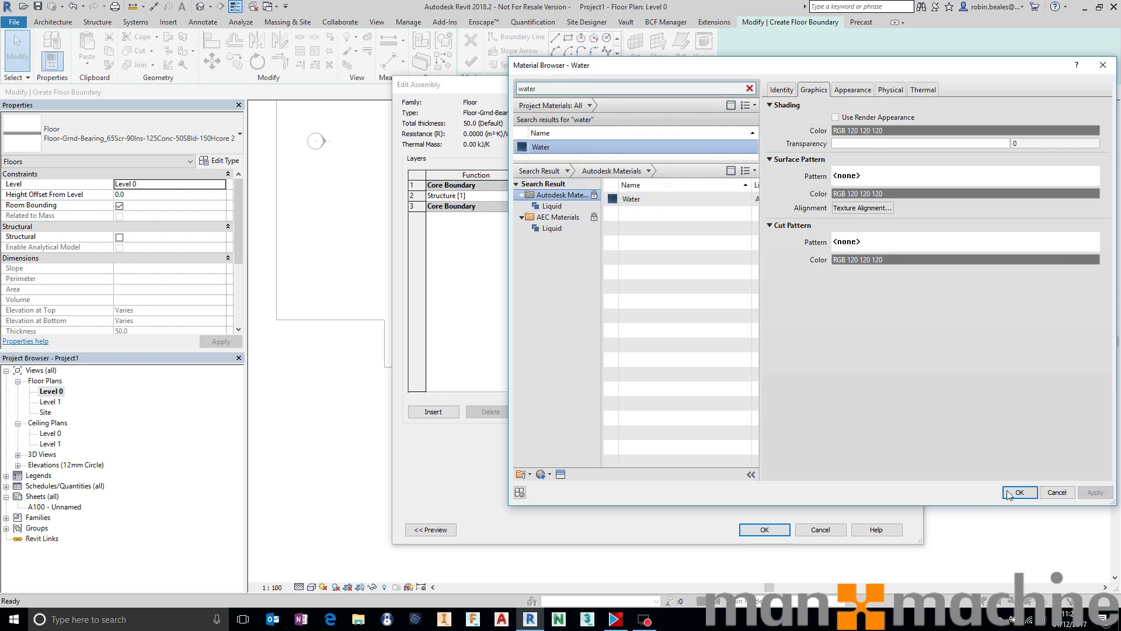
click(1009, 493)
click(764, 529)
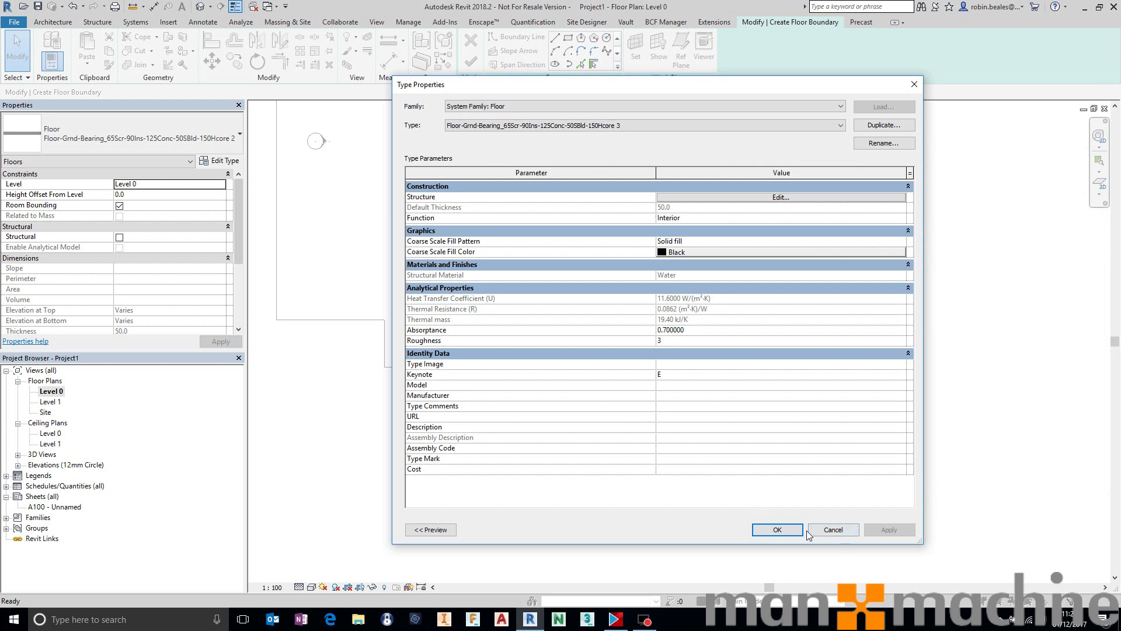
- Accept the new floor type and finish the circular floor sketch southeast of the entrance
click(777, 529)
click(883, 395)
click(473, 61)
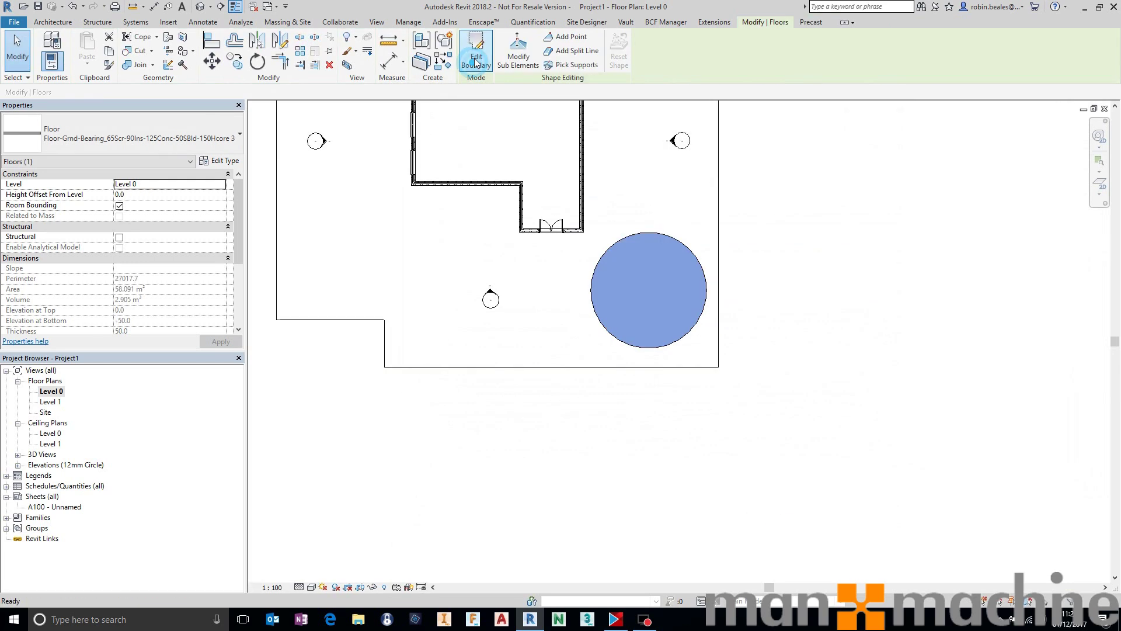
key(Escape)
- Open the default 3D view and set its visual style to Realistic
click(200, 7)
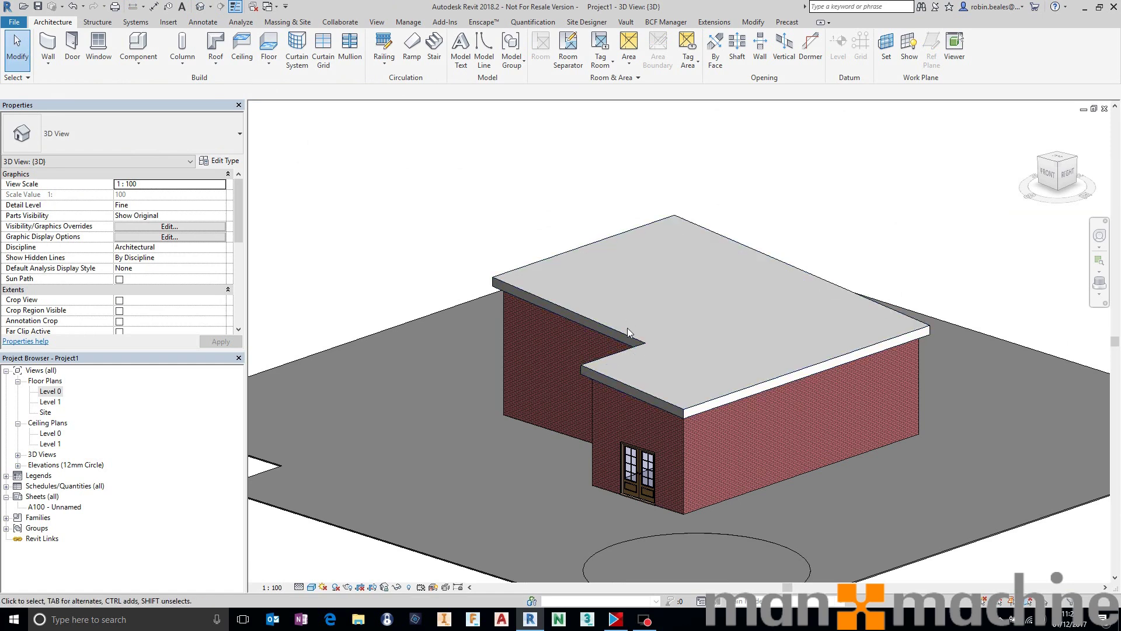
scroll(628, 330, down, 1)
middle_drag(630, 344, 615, 263)
click(313, 588)
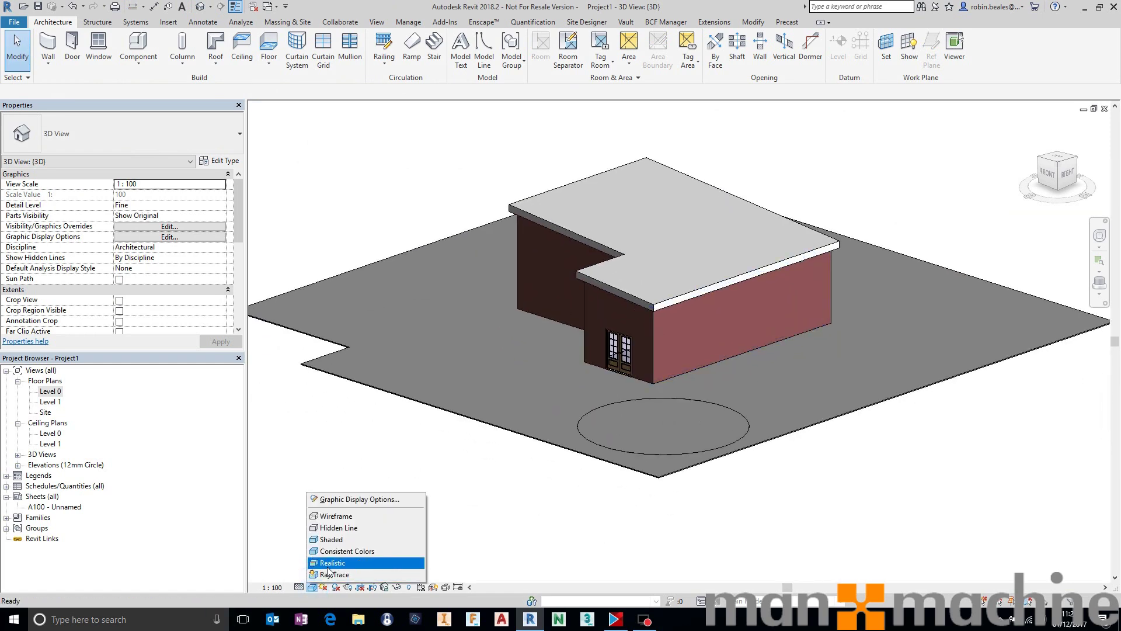
click(335, 565)
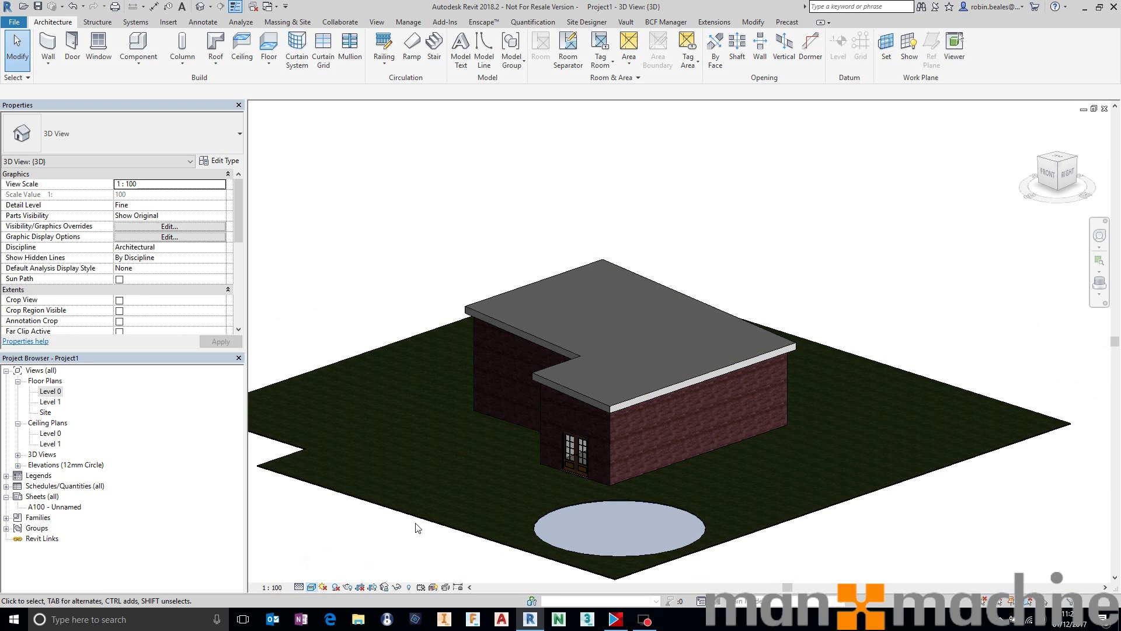
- Orient the 3D view towards the front of the building and start Enscape from it
shift+middle_drag(557, 390, 614, 387)
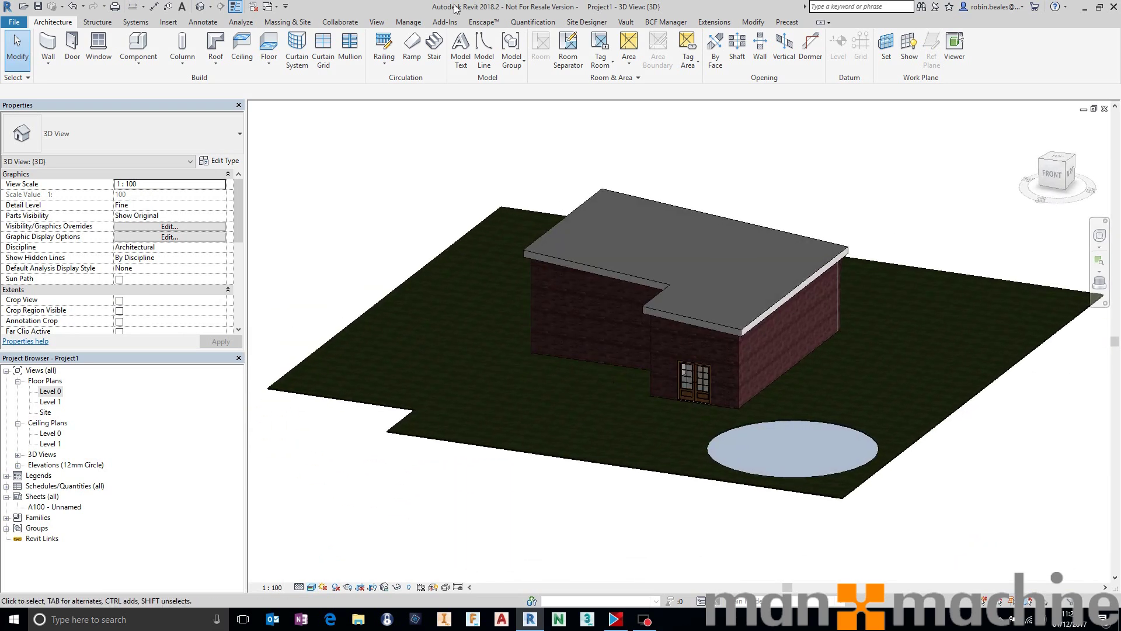
click(484, 22)
click(14, 52)
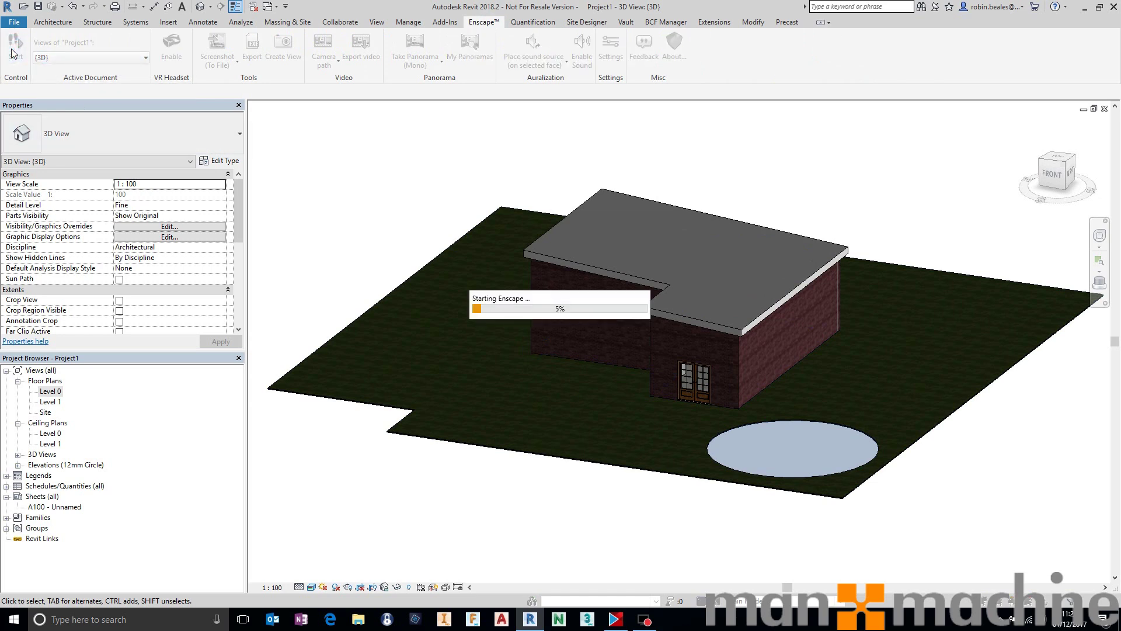
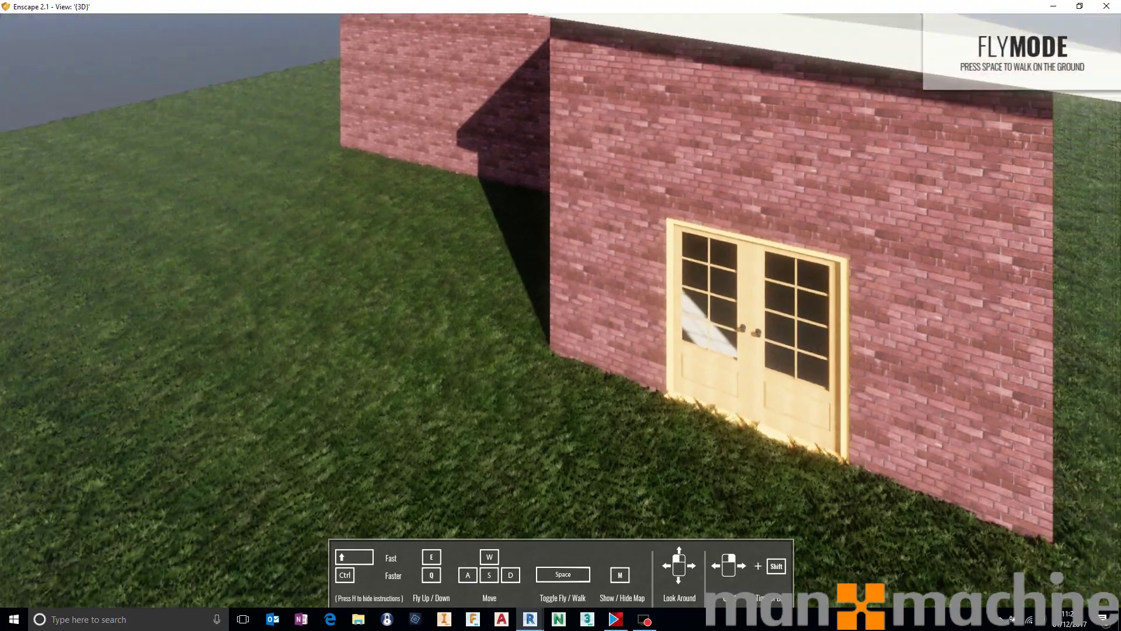
- Toggle between walk and fly modes in Enscape and move up and down in front of the entrance doors
key(space)
drag(593, 281, 578, 363)
key(space)
key(e)
key(q)
key(q)
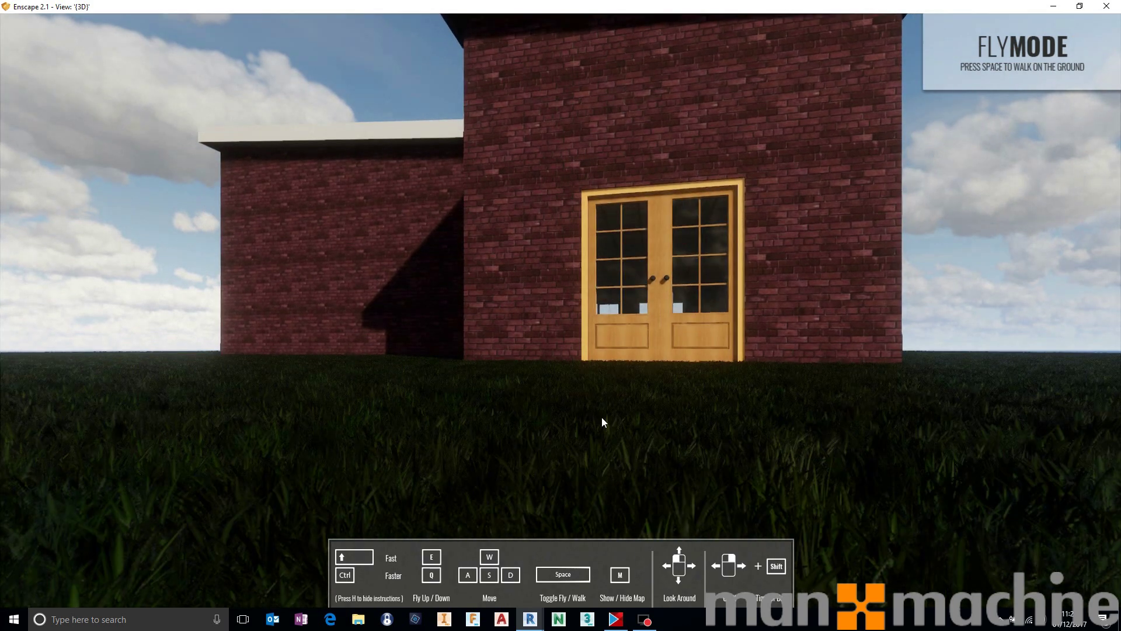
key(e)
key(space)
- Look over the circular pond, then walk through the entrance doors to view the interior room
drag(522, 375, 969, 514)
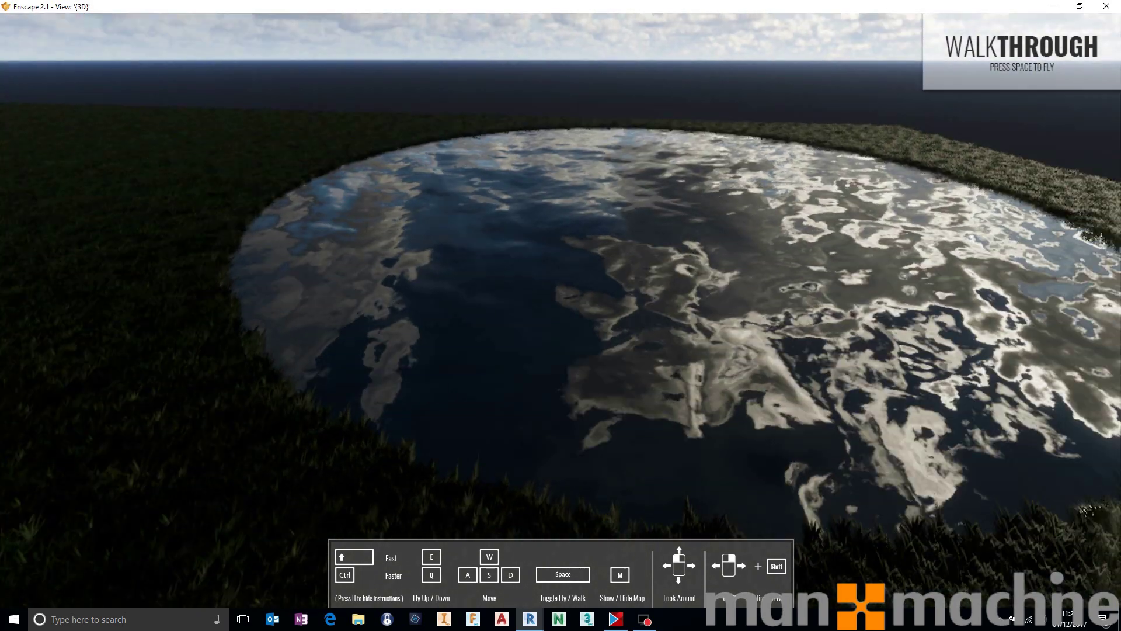
drag(430, 261, 236, 195)
key(w)
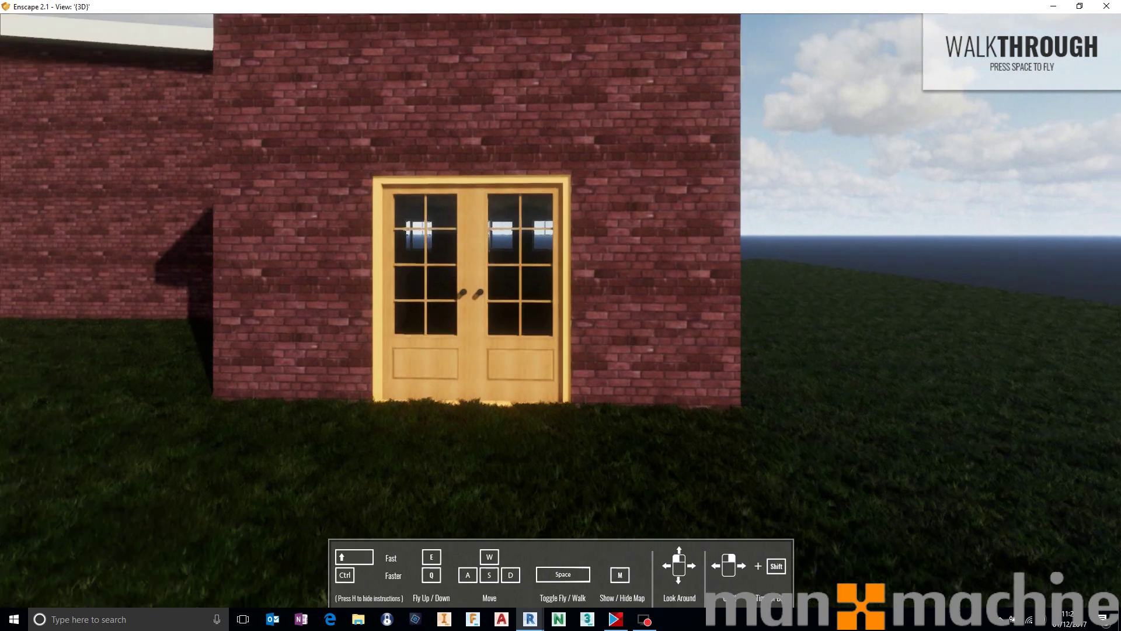
key(w)
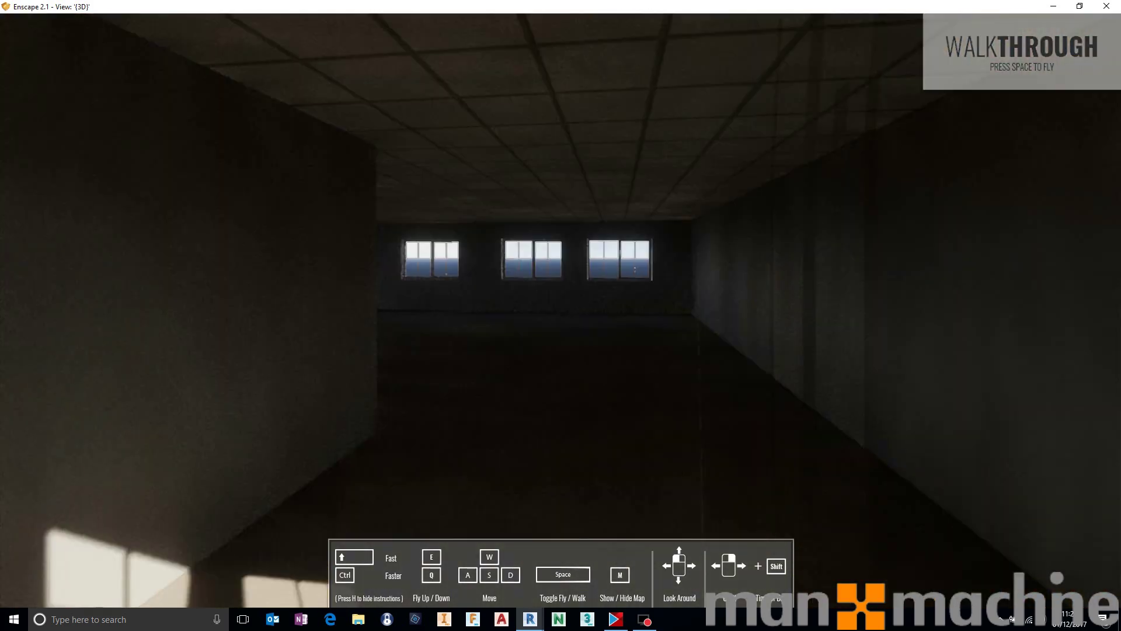
key(w)
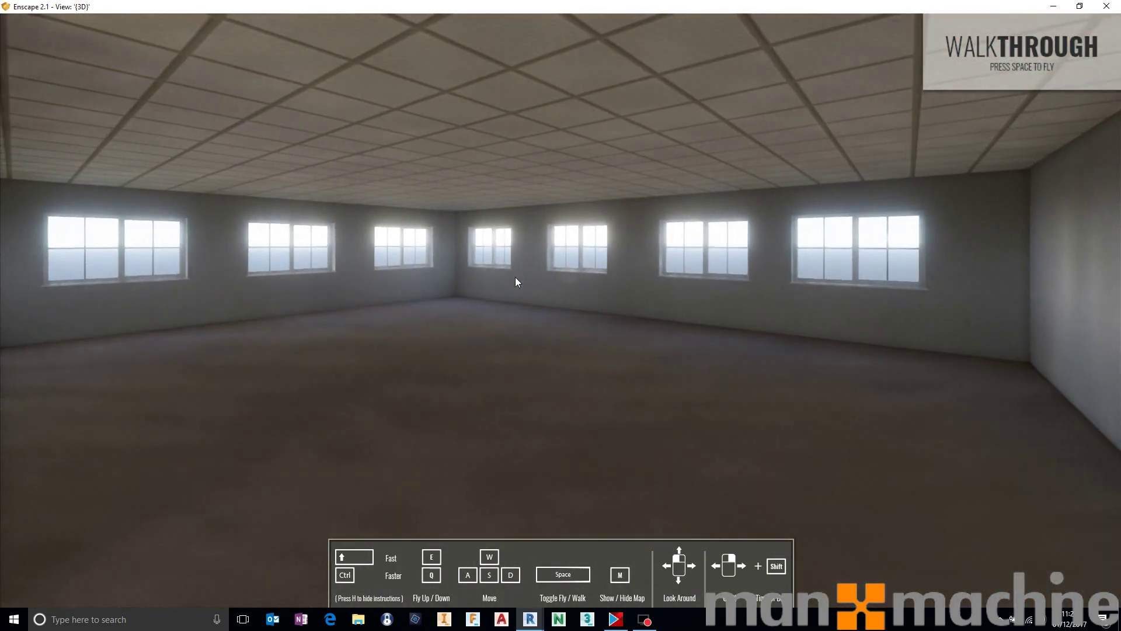
key(a)
- Arrange Revit and Enscape side by side and open the Level 0 floor plan on the building
drag(452, 6, 1120, 260)
click(370, 121)
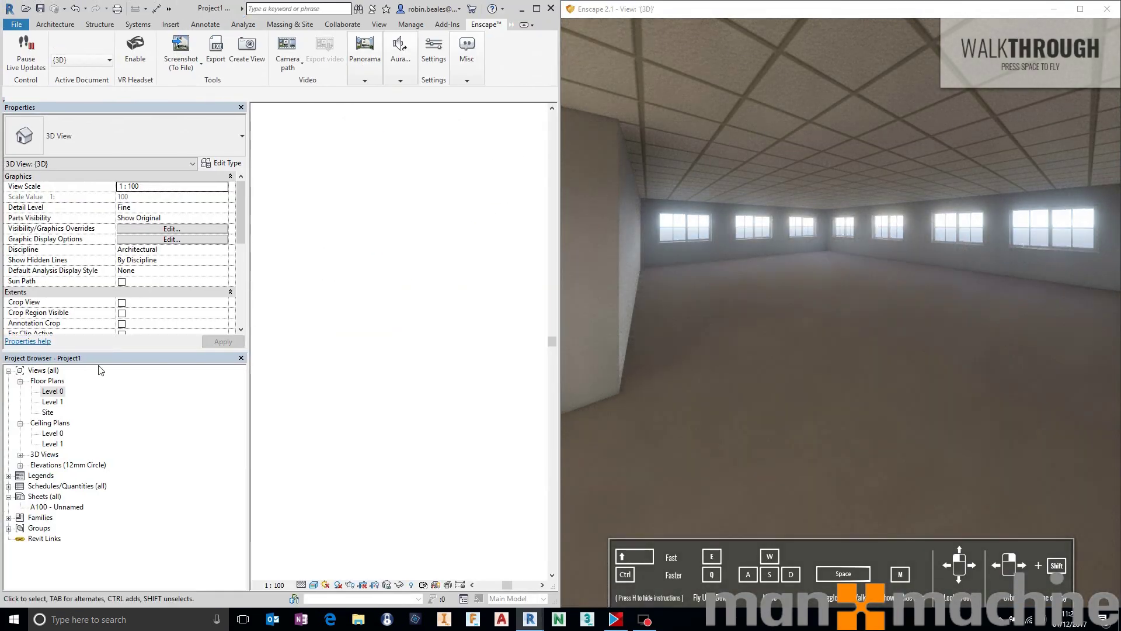
double_click(52, 392)
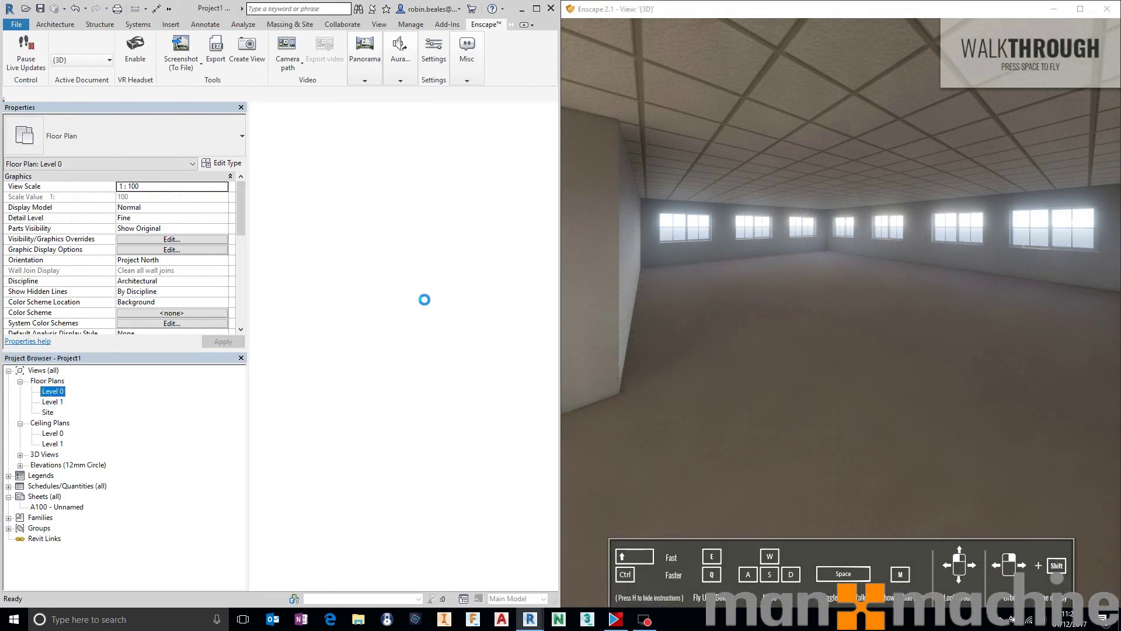
scroll(445, 246, down, 3)
middle_drag(448, 243, 297, 310)
scroll(332, 200, up, 5)
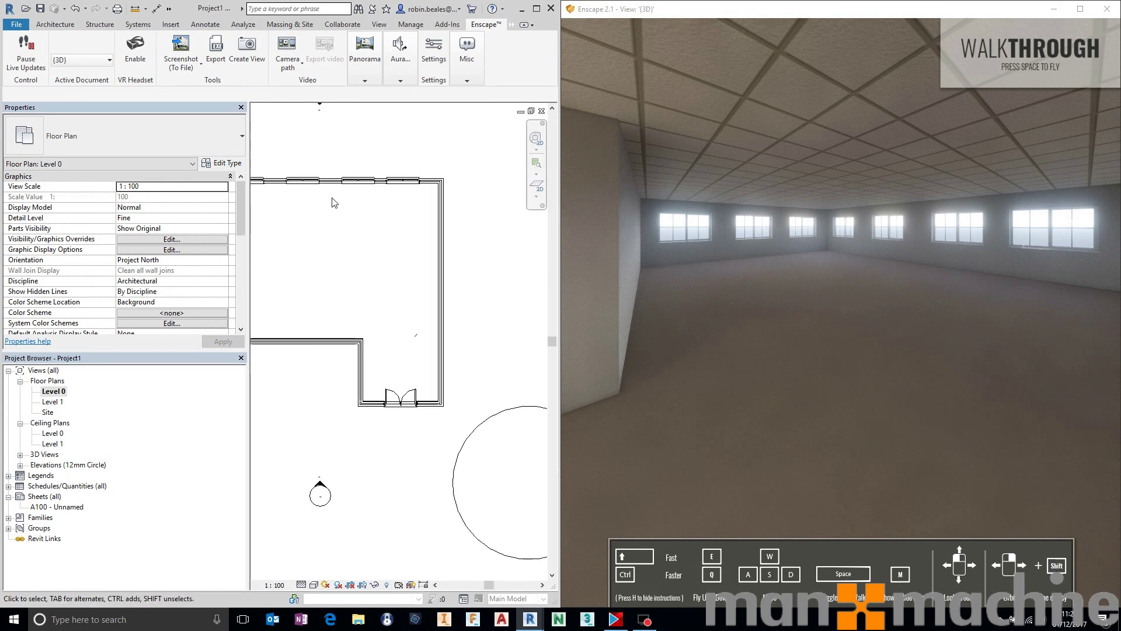
- Select the building's interior floor on Level 0 and open its type's layer structure
key(Tab)
key(Tab)
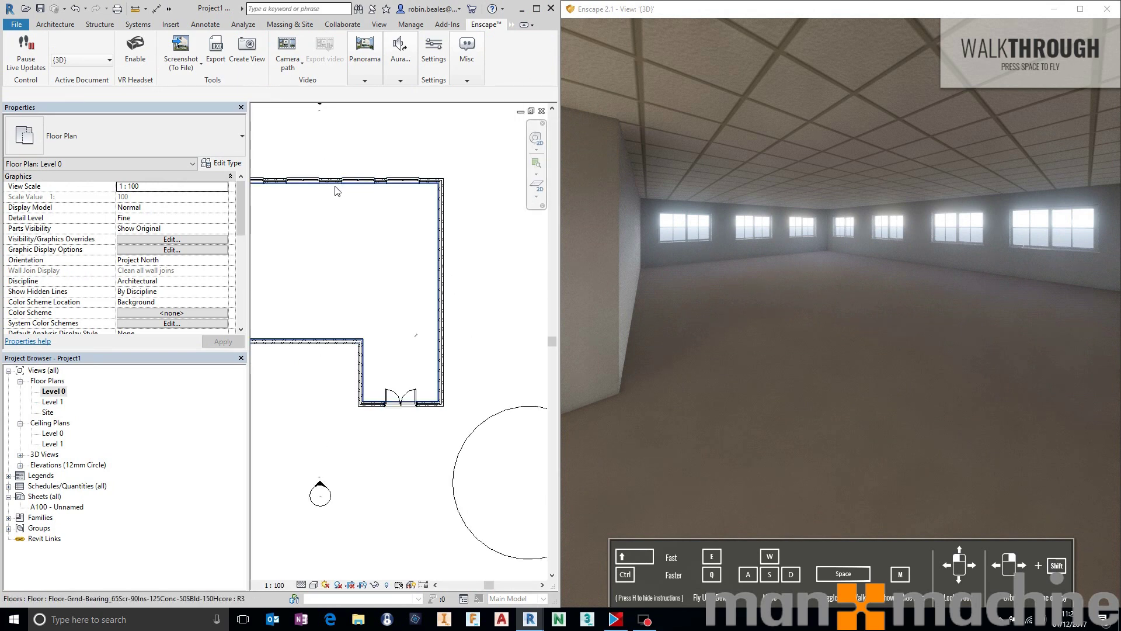
click(335, 186)
middle_drag(416, 267, 459, 266)
click(221, 163)
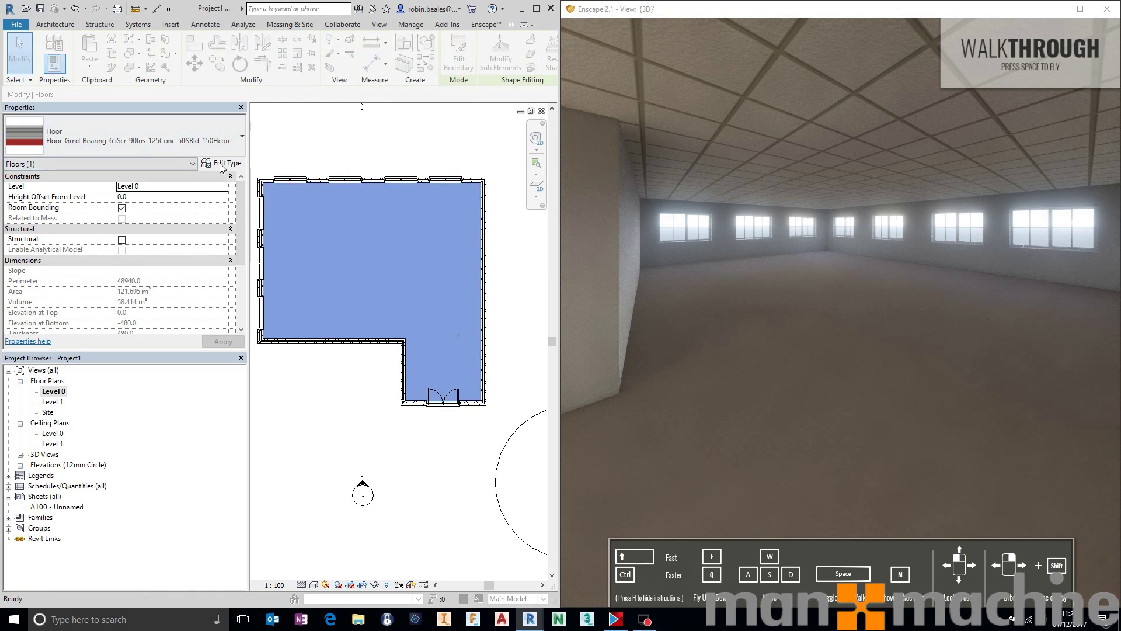
click(760, 198)
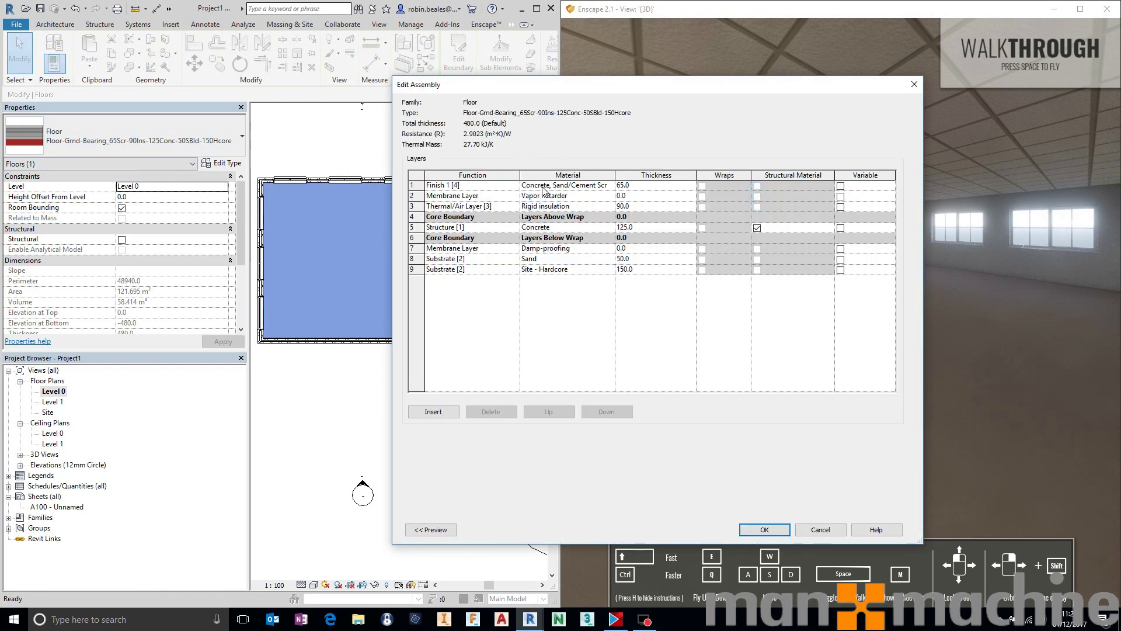
- Search the materials for oak, assign Wood Flooring to the floor's Finish 1 layer, and accept the type changes
click(607, 187)
click(609, 185)
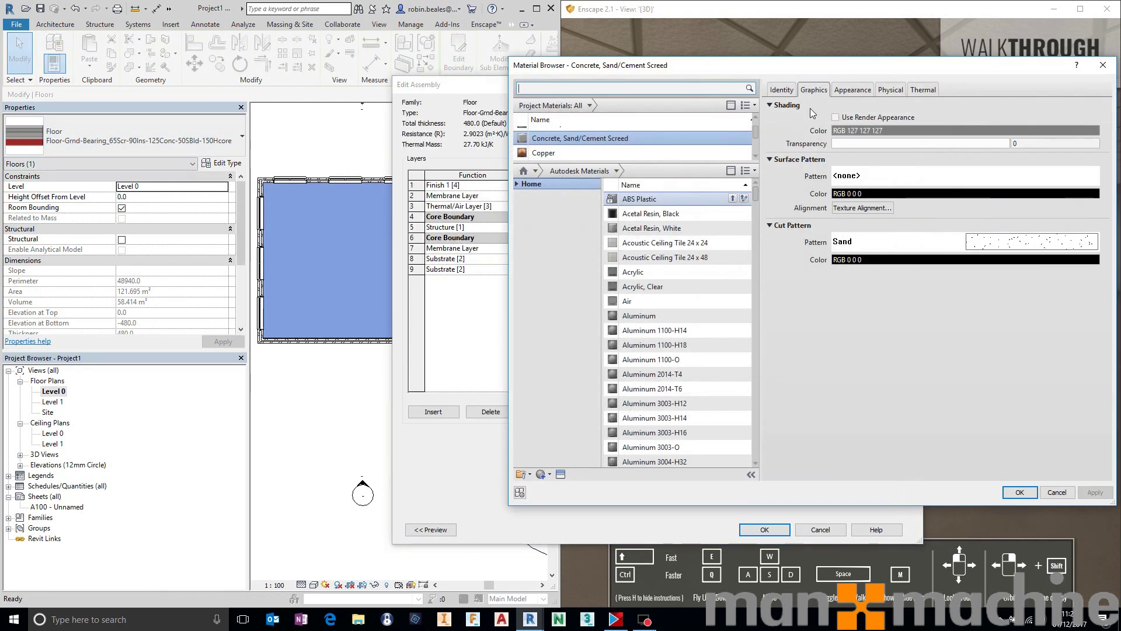
text(oak)
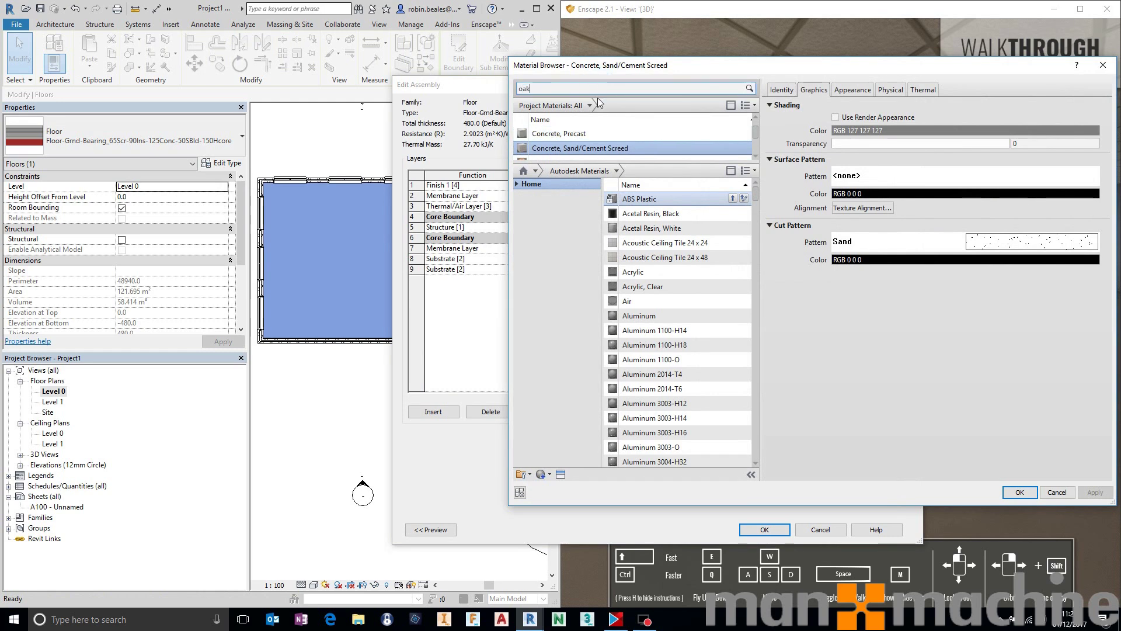
key(Return)
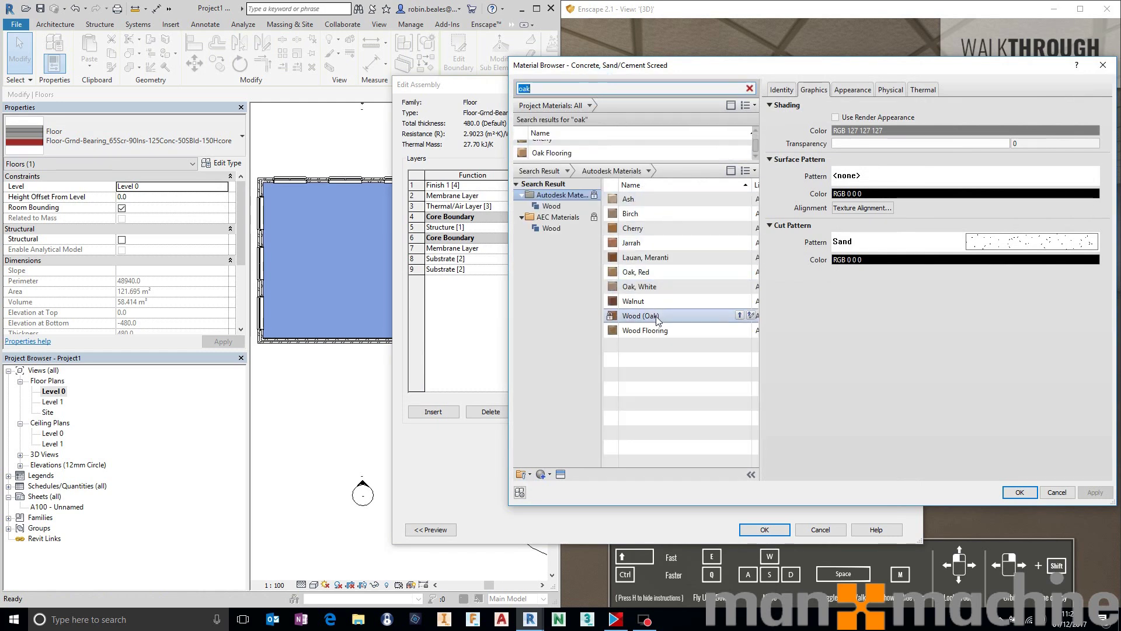
double_click(658, 331)
click(1096, 493)
click(1019, 492)
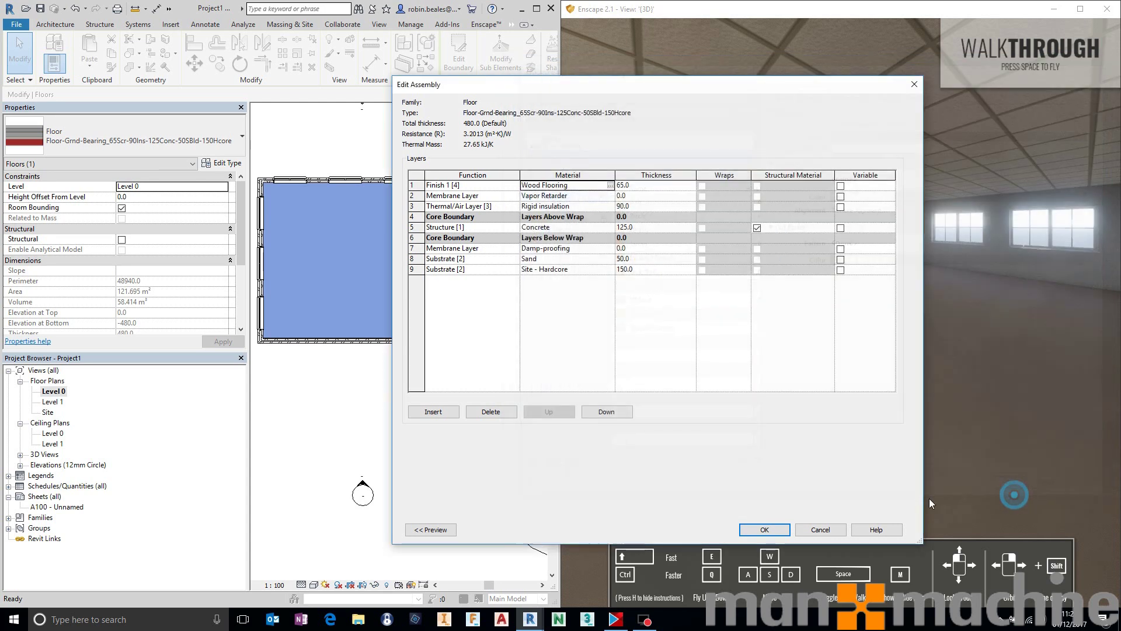
click(765, 530)
click(885, 529)
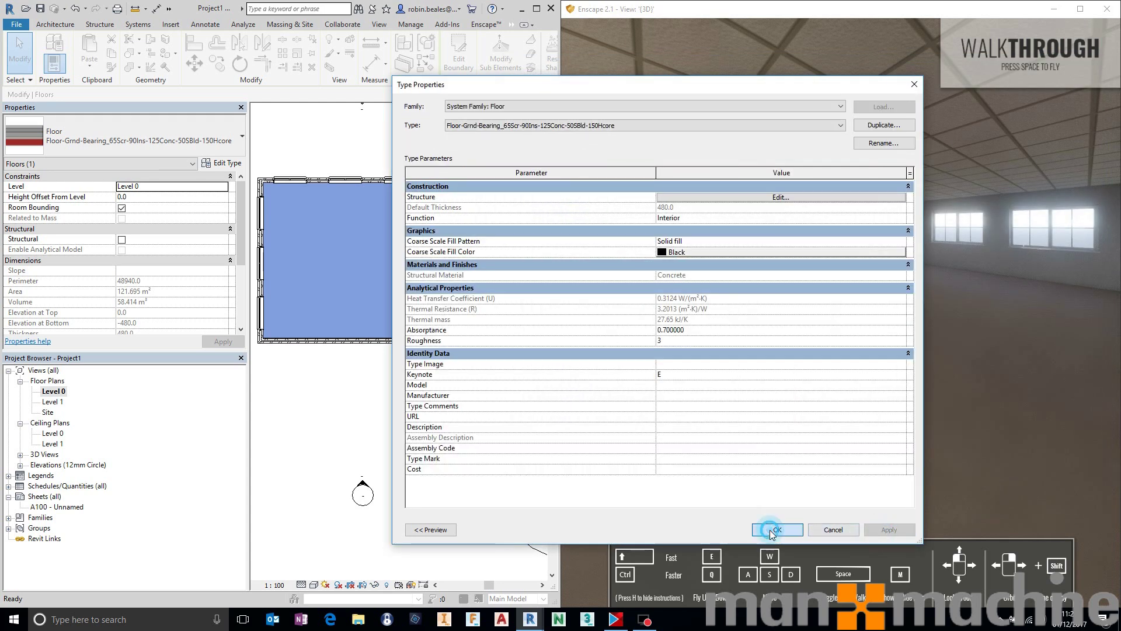
click(775, 529)
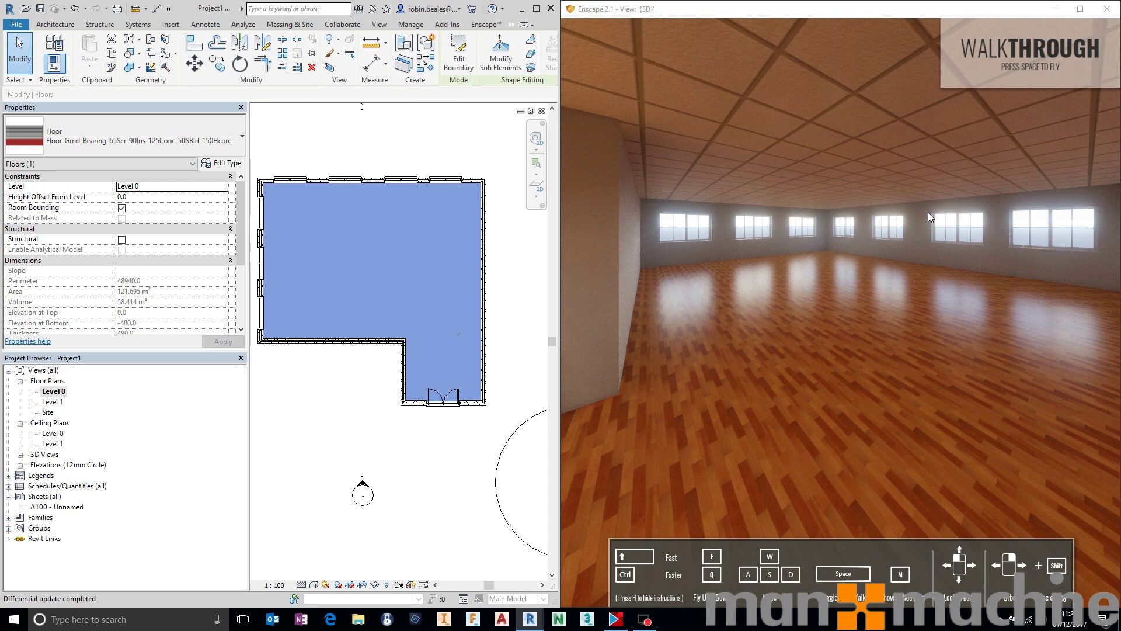
- Walk across the wood-floored room in Enscape towards the windows and maximise the Enscape window
click(845, 275)
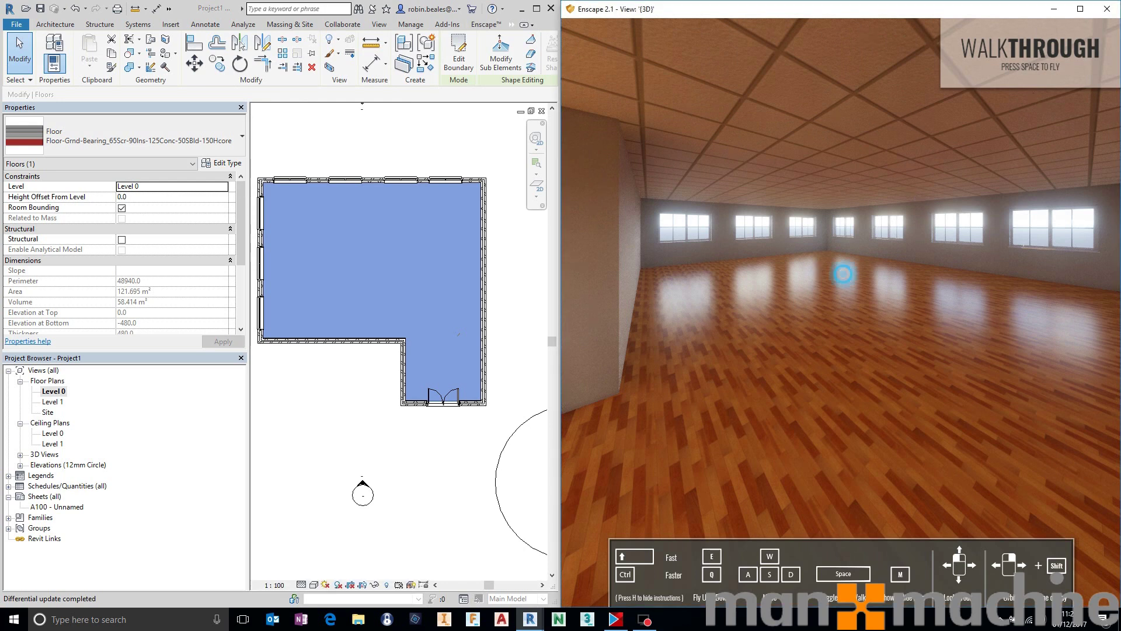
key(w)
mouse_move(845, 274)
mouse_down()
mouse_move(922, 274)
mouse_move(836, 270)
mouse_up()
key(w)
double_click(698, 13)
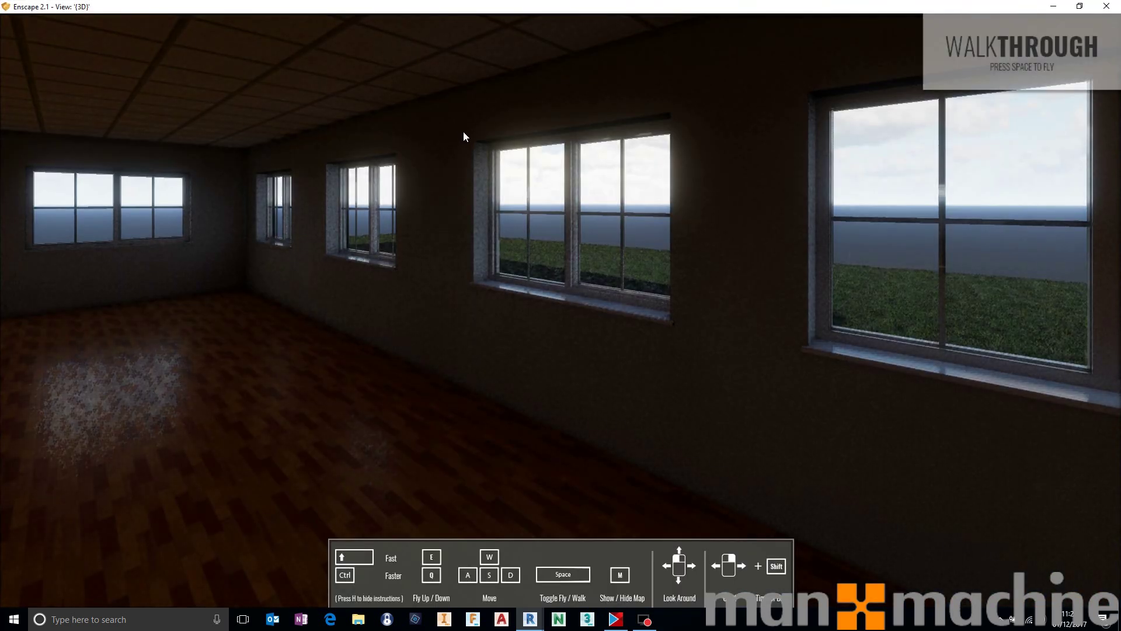
- Change the time of day in the Enscape room view and hide the navigation instructions
drag(502, 213, 493, 210)
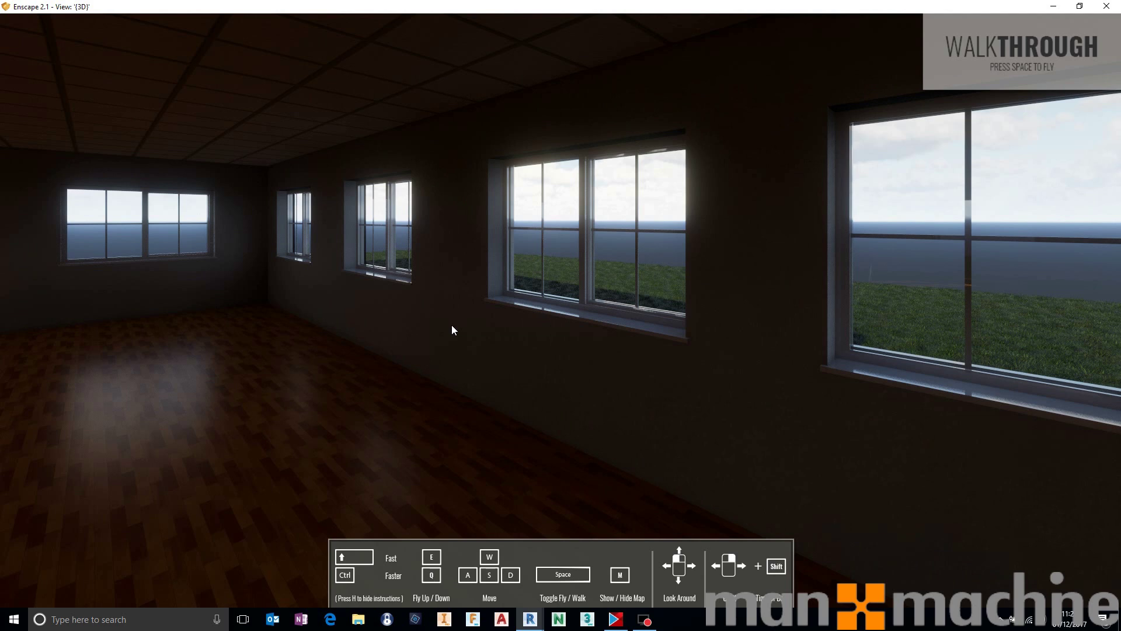
shift+right_drag(463, 286, 517, 285)
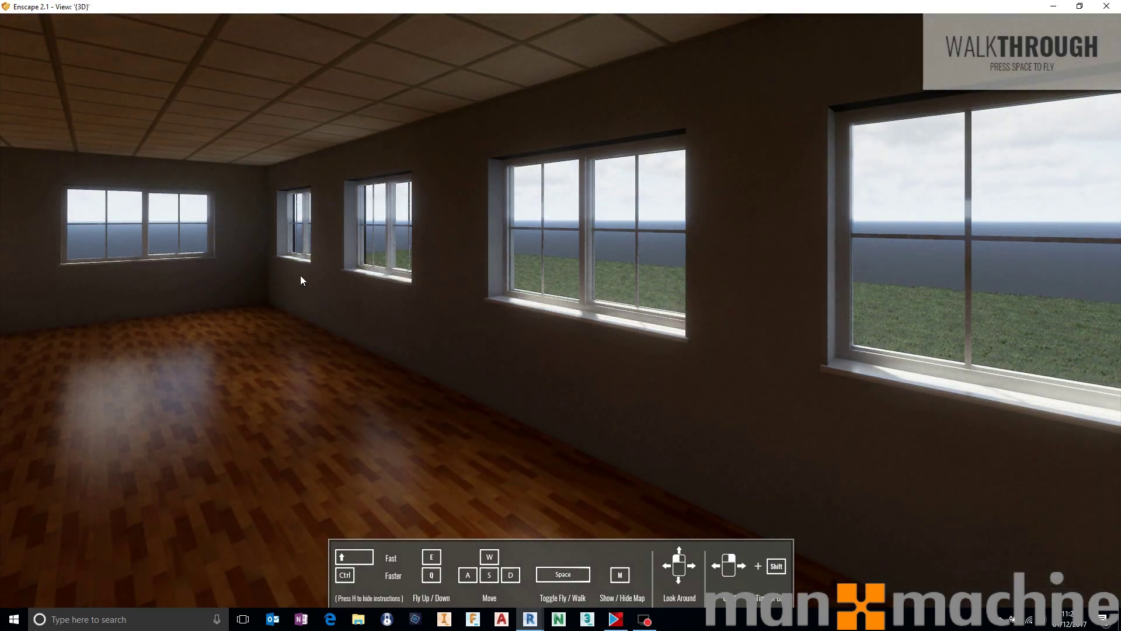
key(h)
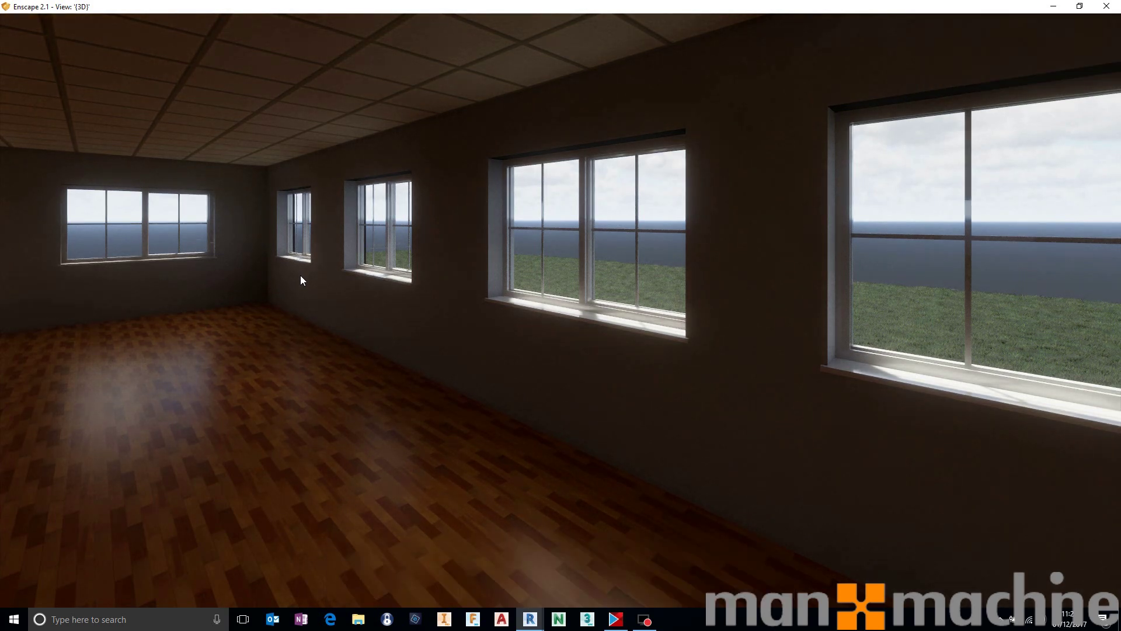
- Switch back to Revit, maximise its window, and display the Enscape commands
key(alt+Tab)
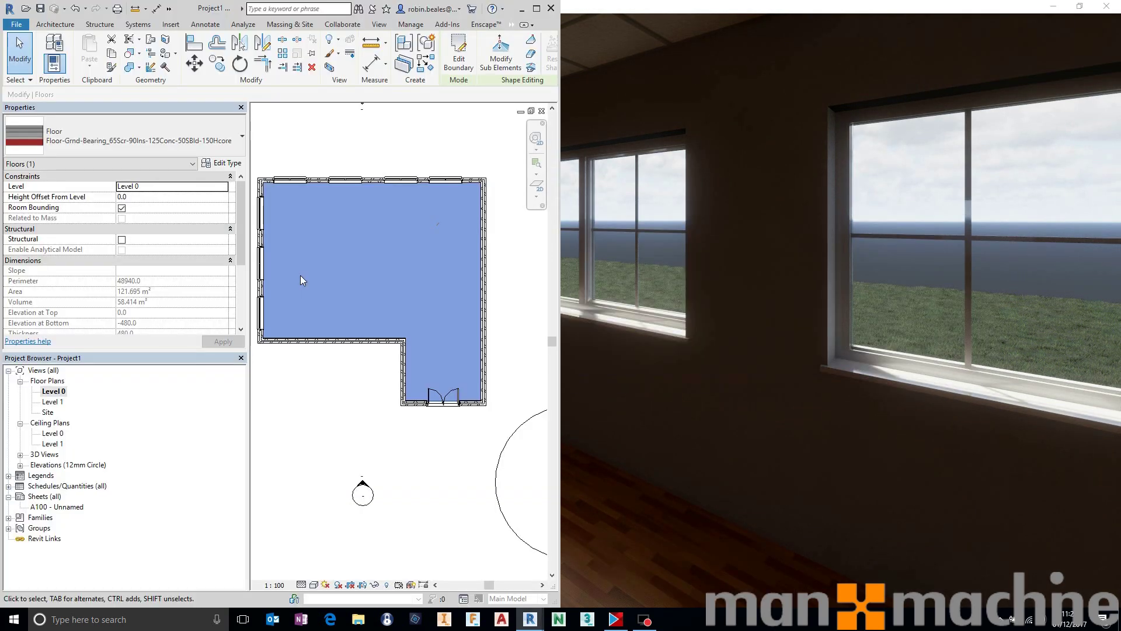
click(543, 7)
click(484, 22)
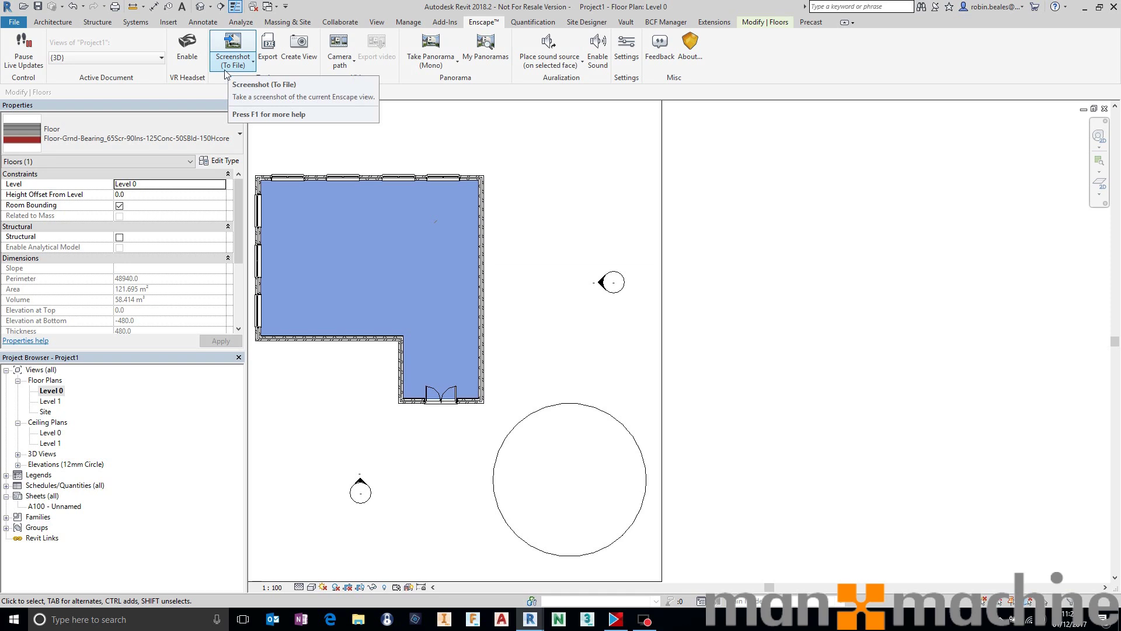
- Save an Enscape screenshot of the wood-floored room to the Desktop as a PNG
mouse_move(538, 622)
click(587, 570)
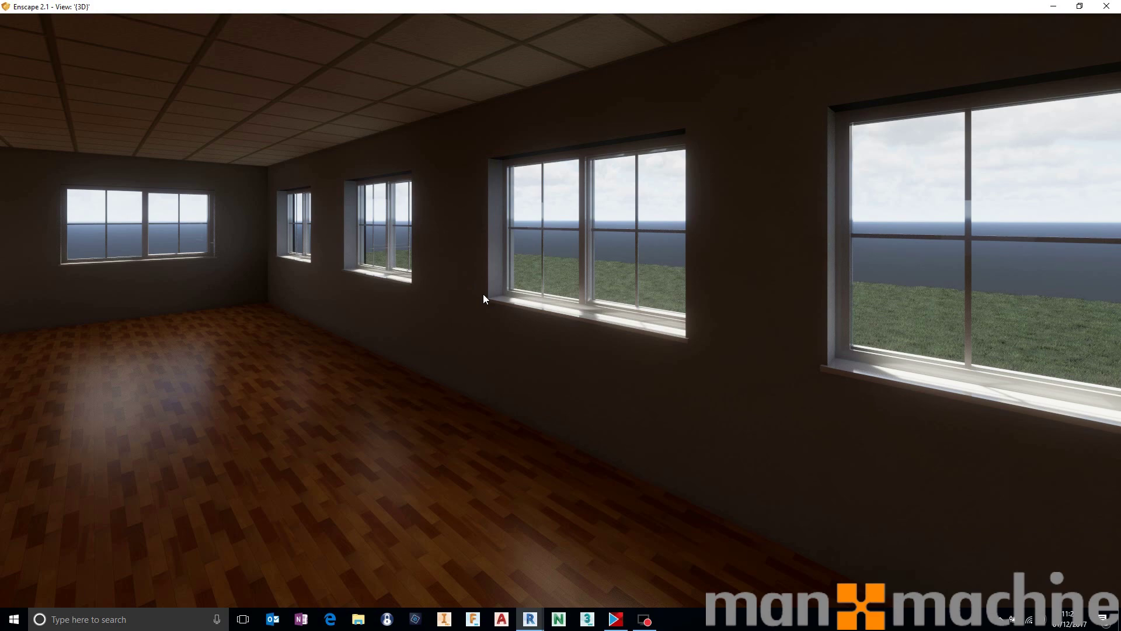
key(alt+Tab)
middle_drag(366, 303, 440, 318)
click(233, 62)
click(260, 93)
click(52, 97)
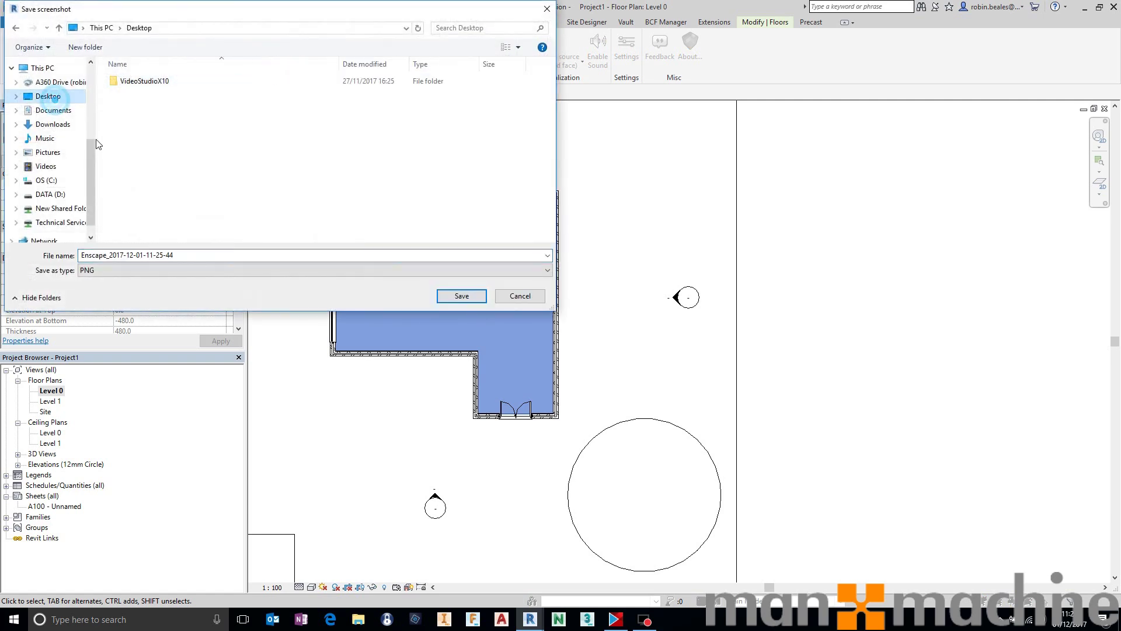
click(474, 296)
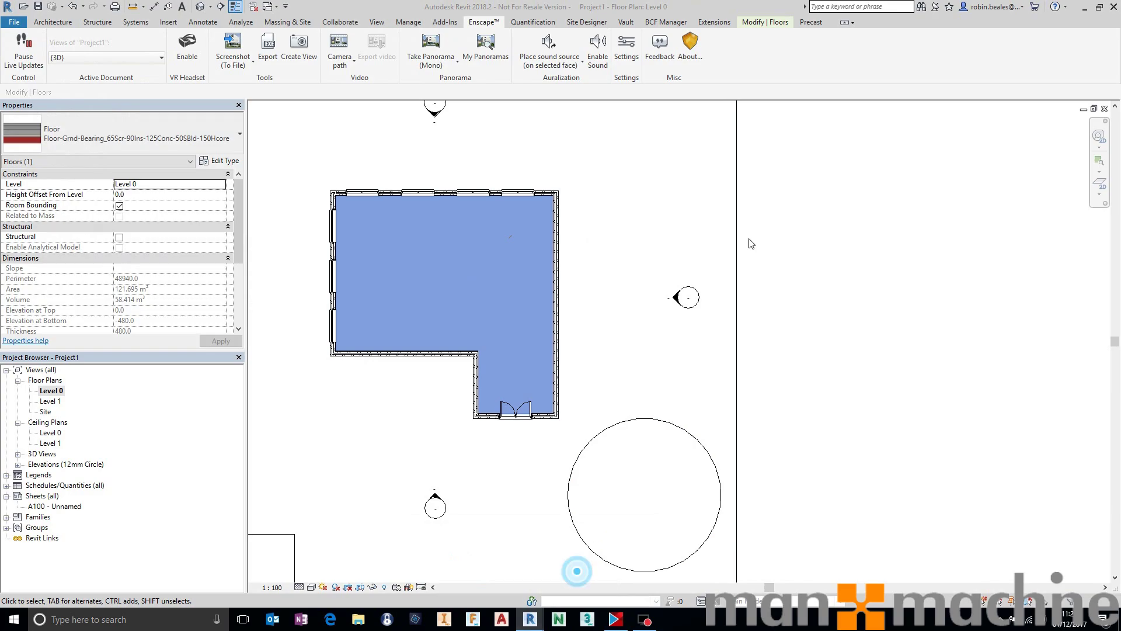
- Show the desktop, view the saved Enscape screenshot in Photos, and close it
key(alt+Tab)
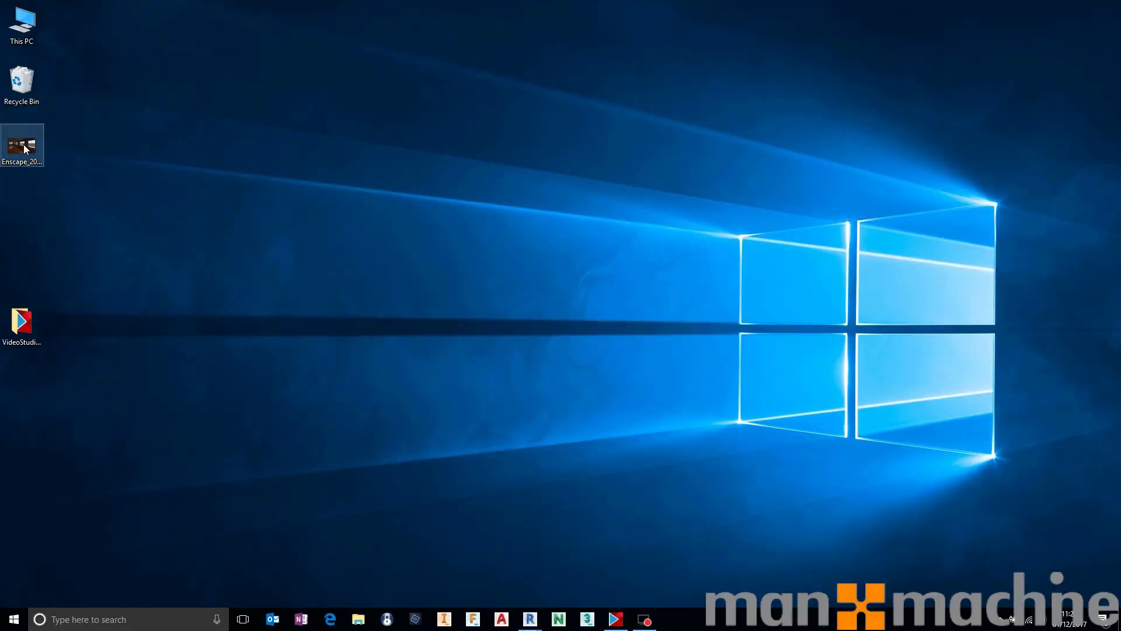
double_click(24, 149)
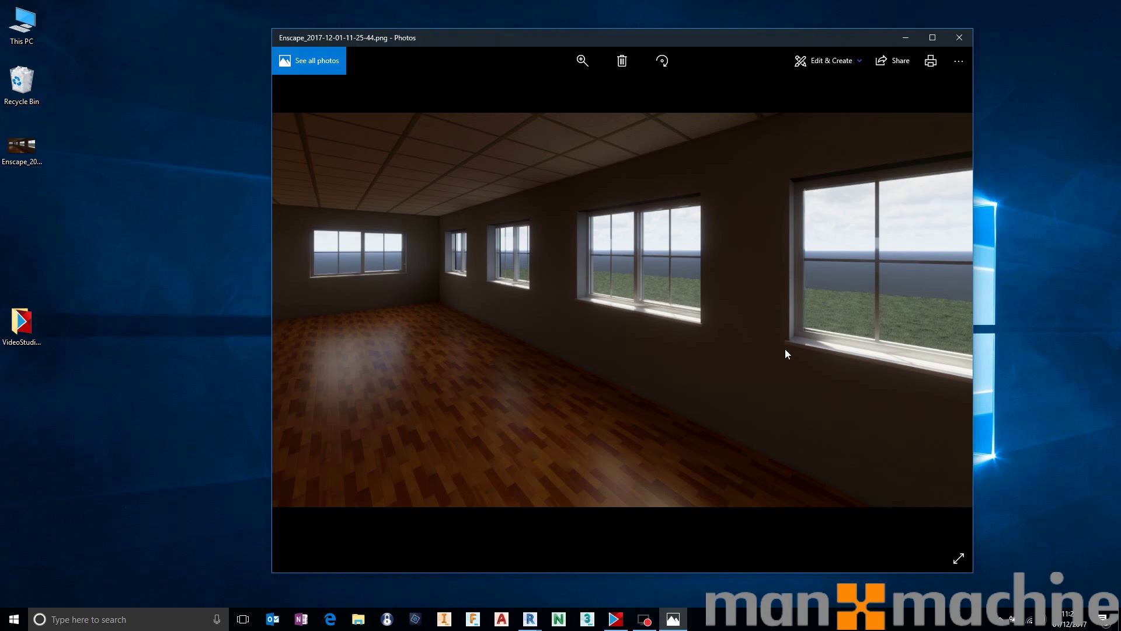
click(960, 42)
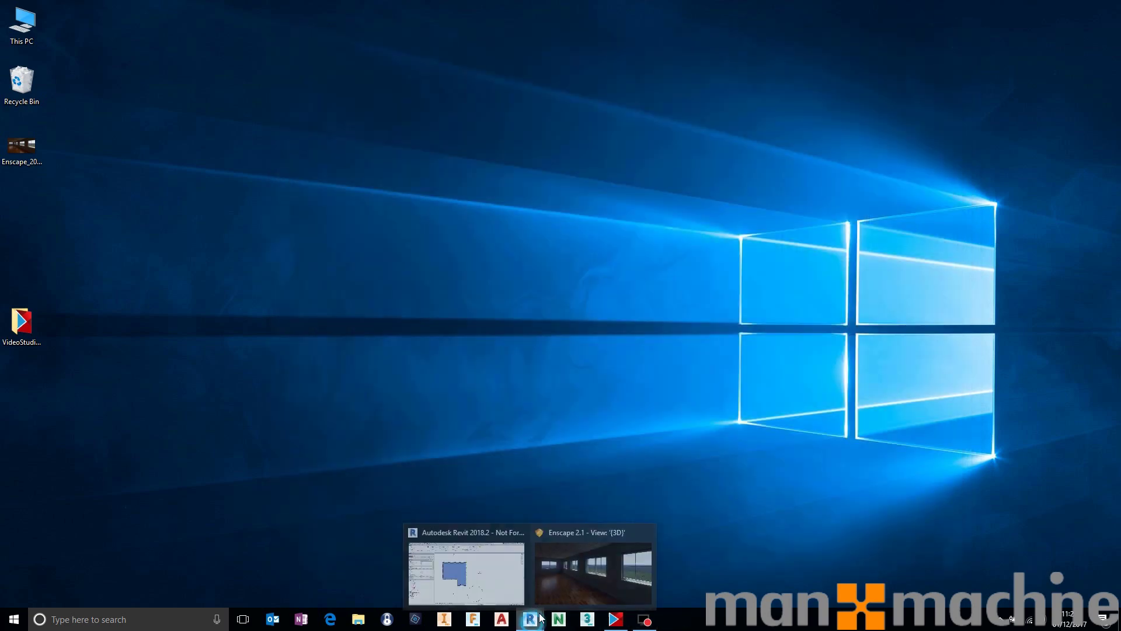
- Bring up the Enscape room view briefly, return to Revit, and examine the mono and stereo panorama options
click(529, 619)
mouse_move(530, 619)
click(600, 543)
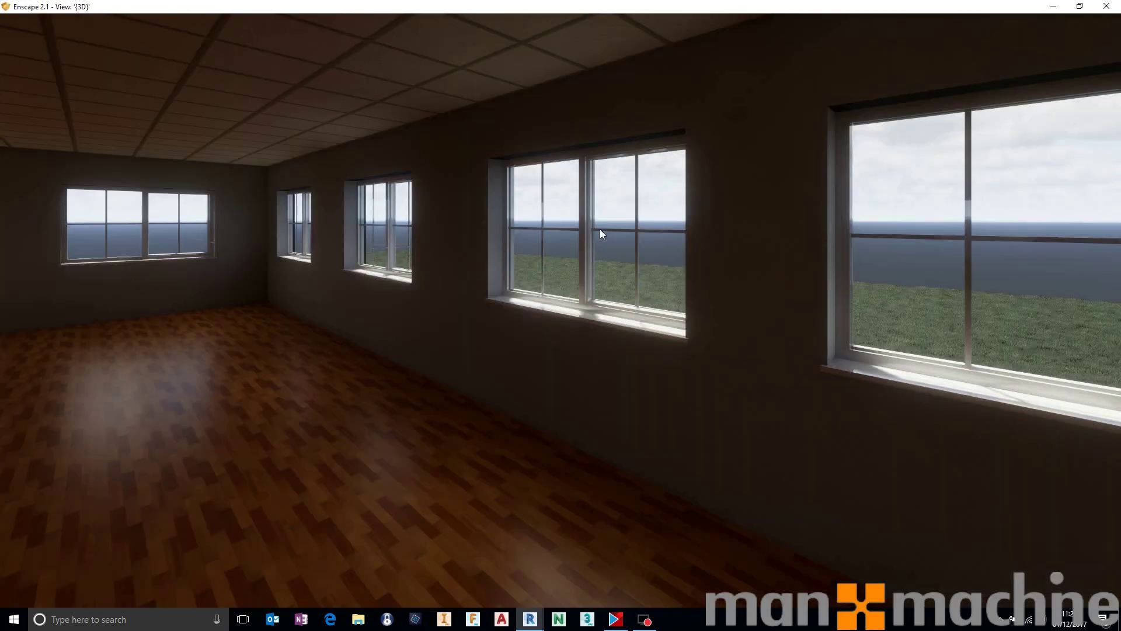
click(1106, 8)
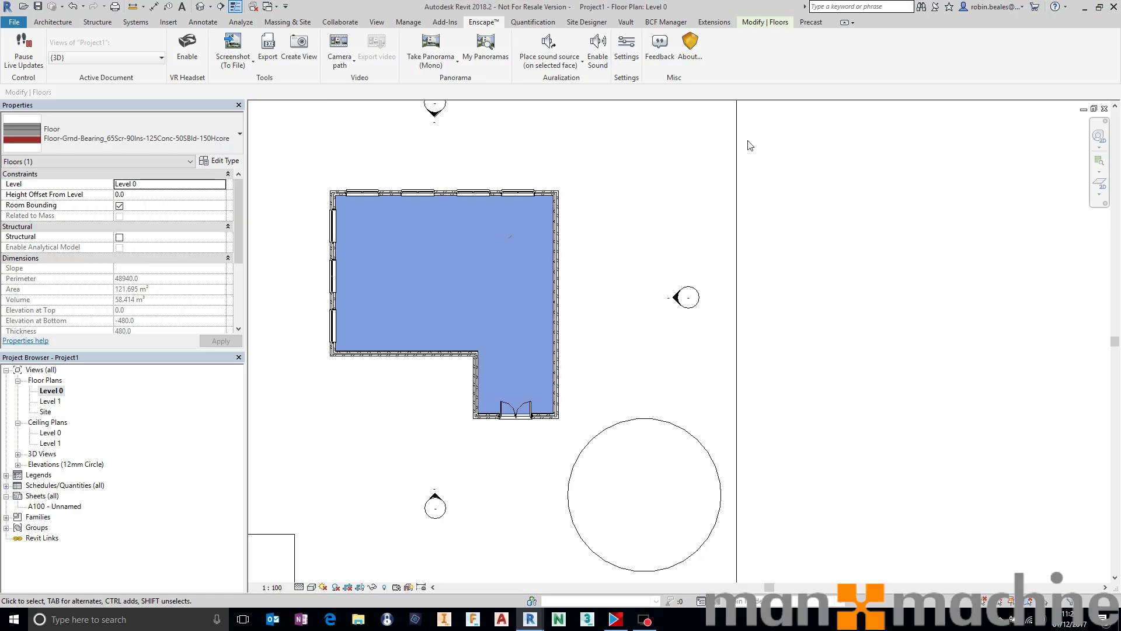
click(425, 66)
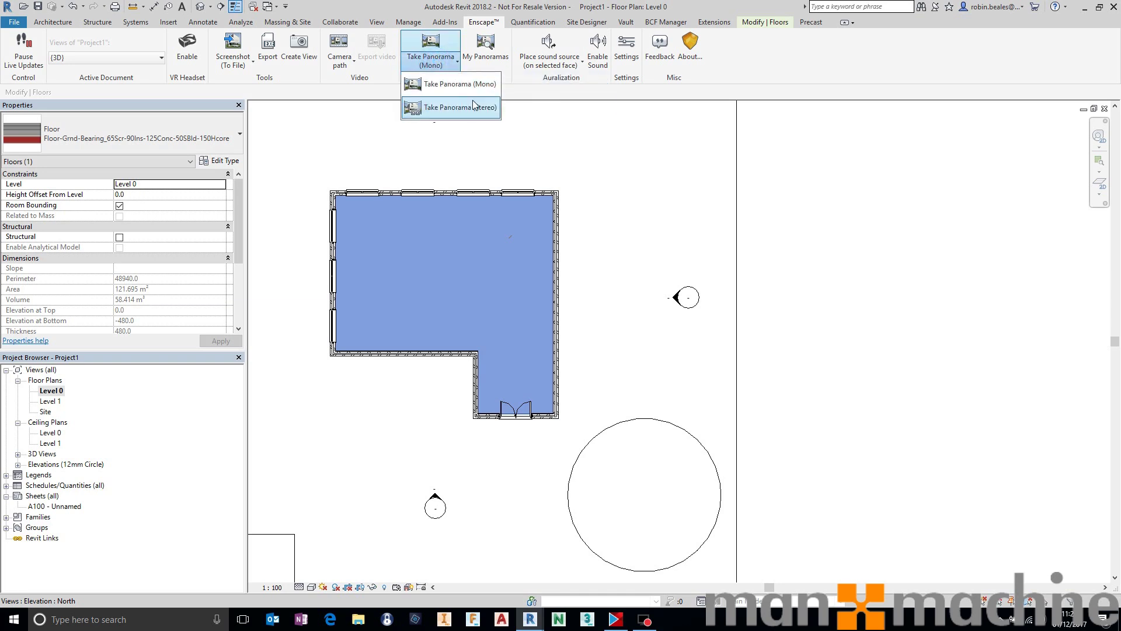
click(449, 64)
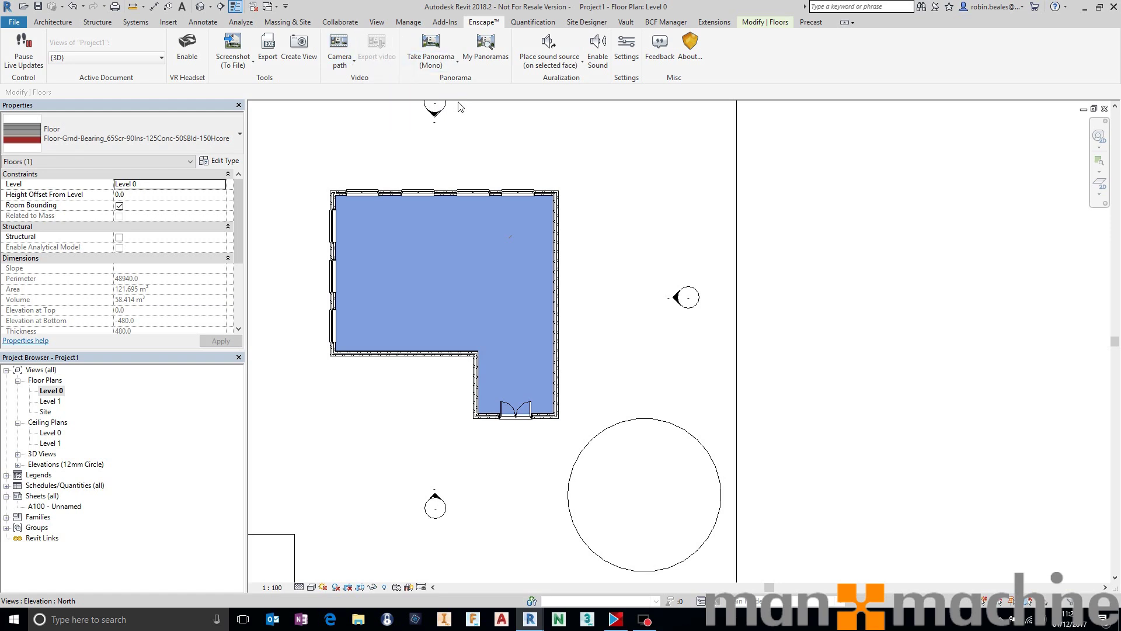
- Clear the floor selection and export the model as a standalone Enscape application to the Desktop
click(488, 124)
middle_drag(493, 133, 532, 146)
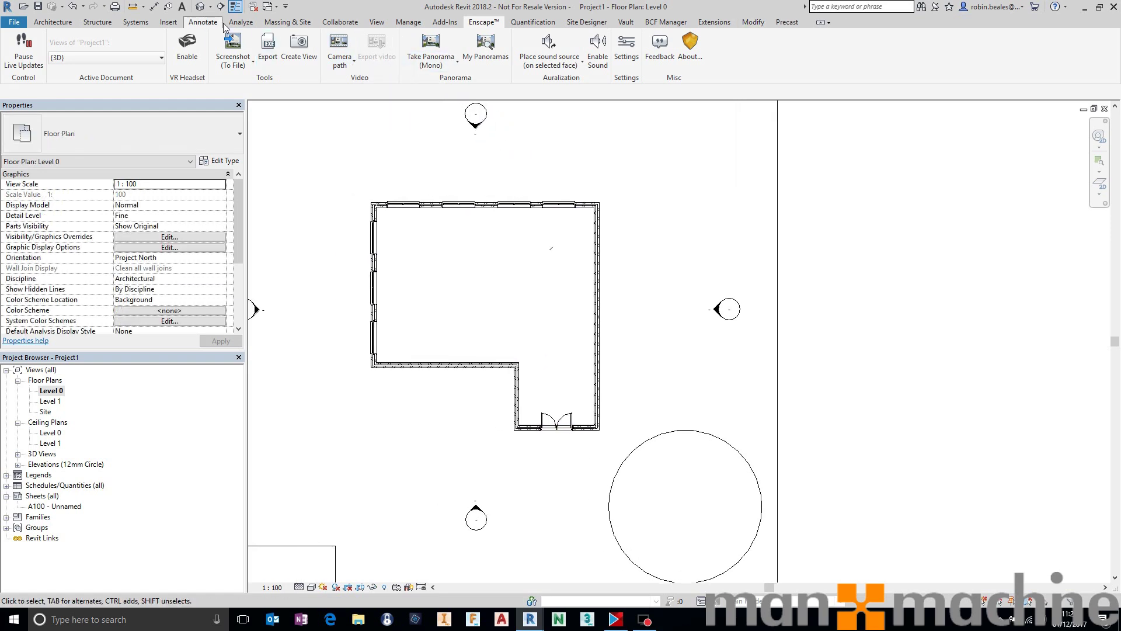
click(268, 47)
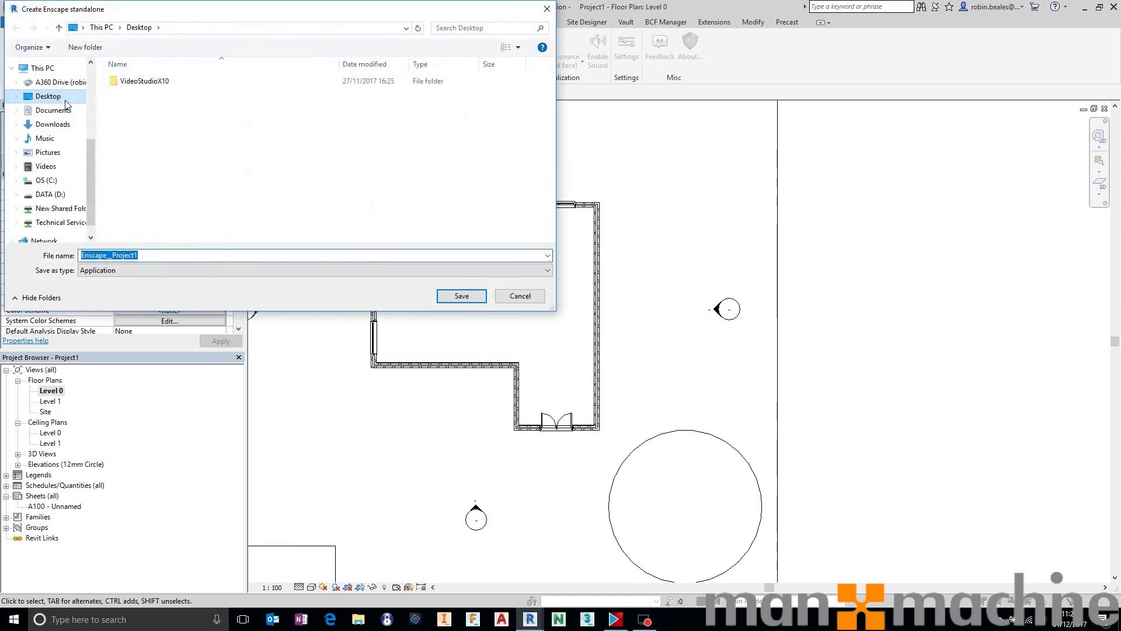
click(469, 299)
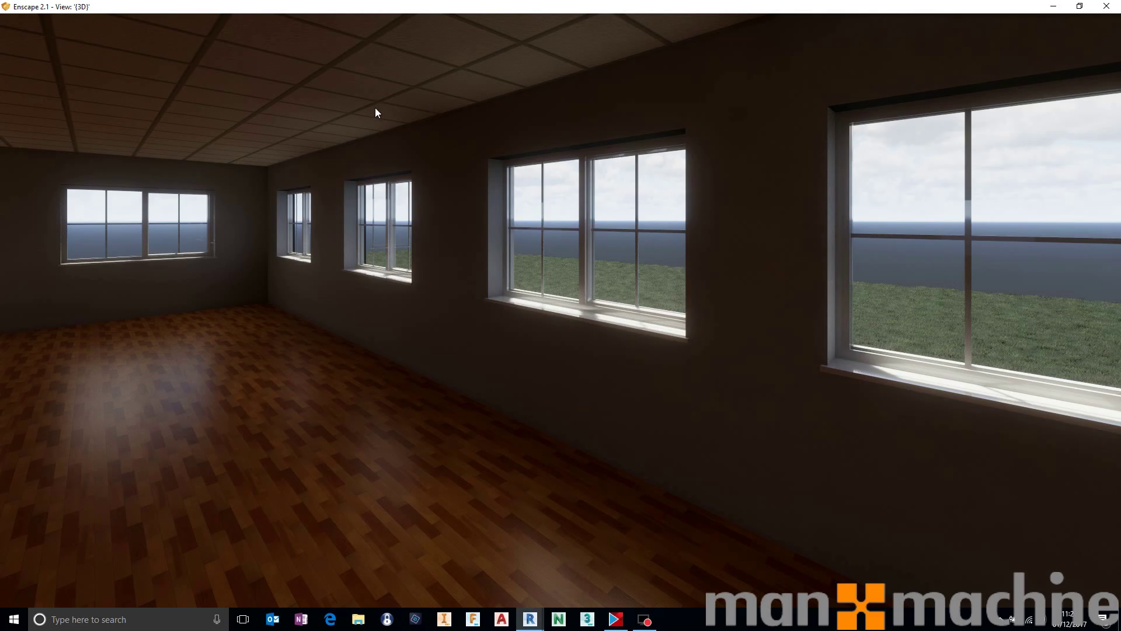
click(1054, 7)
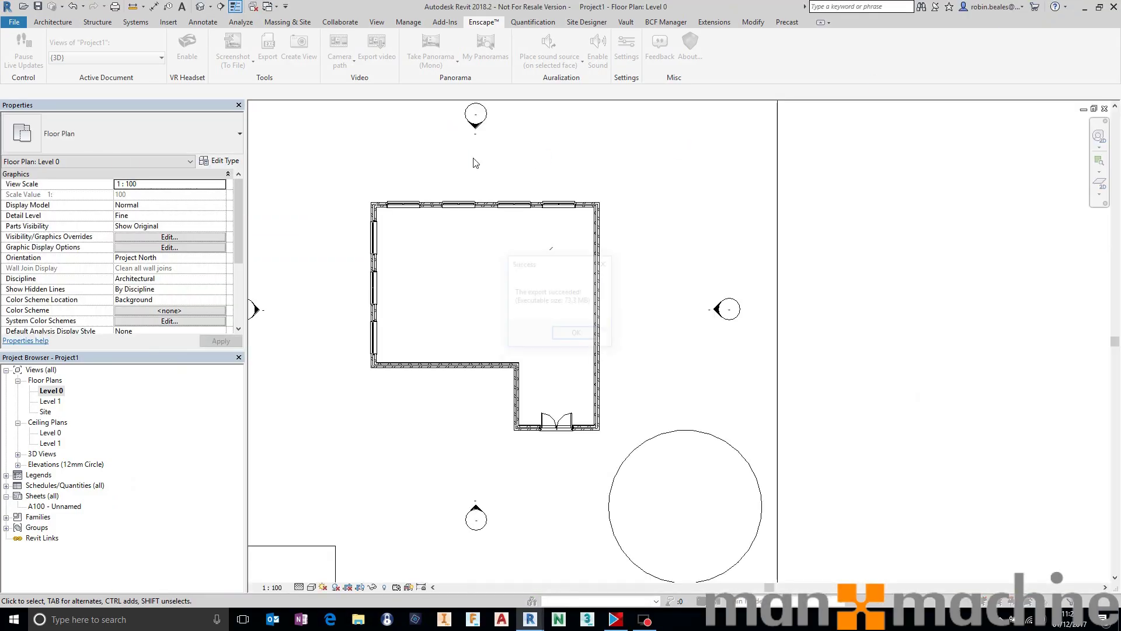
click(578, 331)
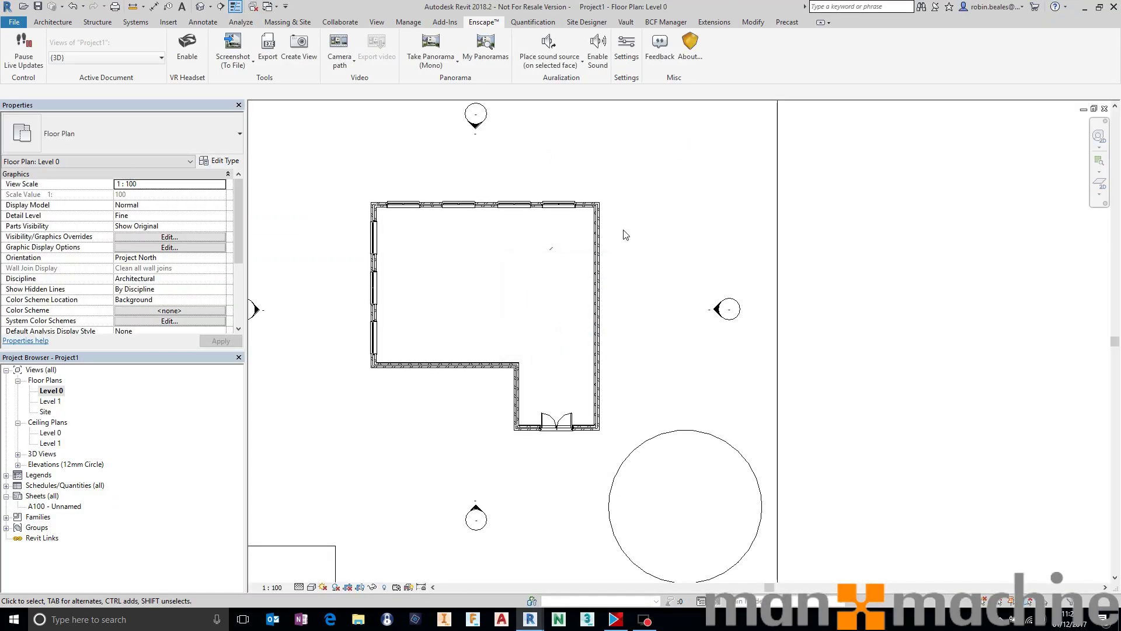
- Close the Enscape window, minimise Revit, move the exported application to open space on the desktop, and launch it
mouse_move(535, 624)
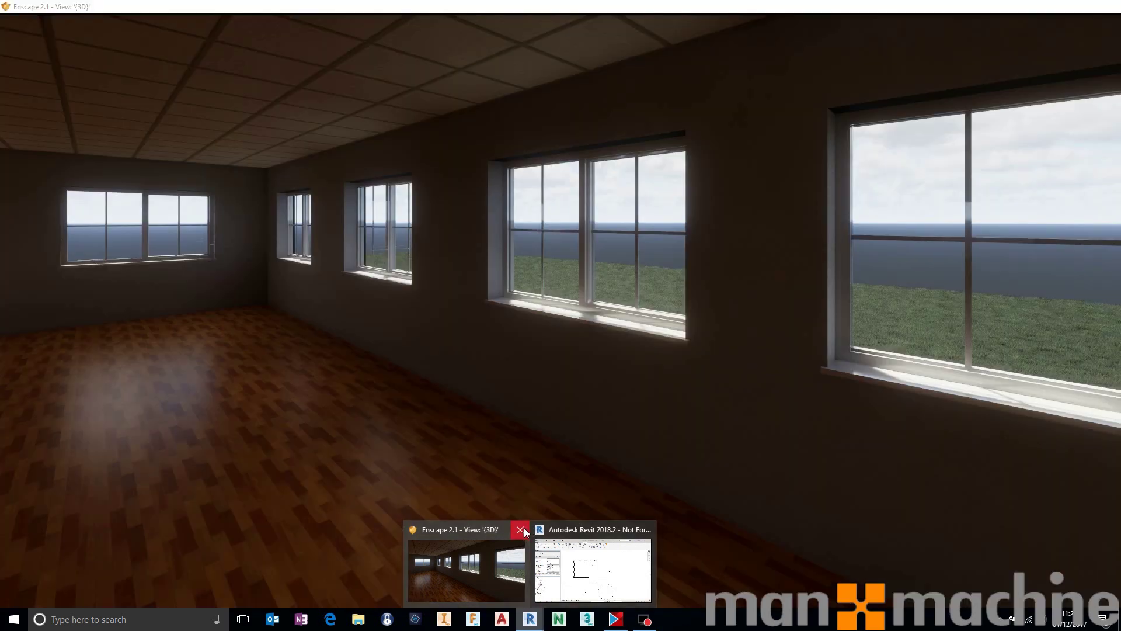
click(520, 529)
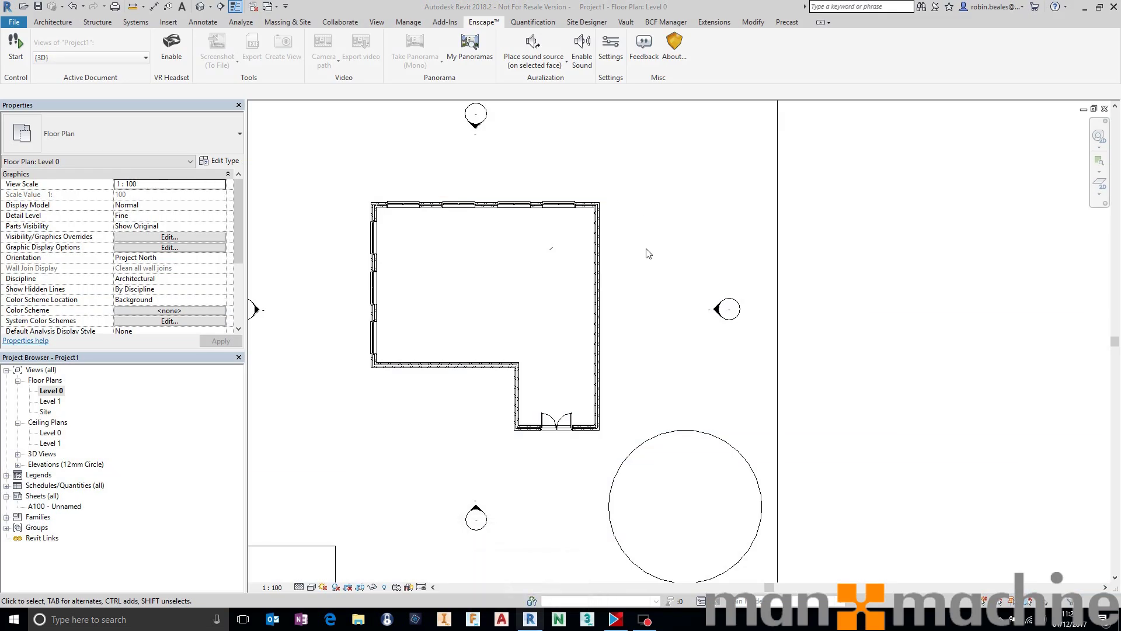
mouse_move(535, 626)
click(1084, 7)
drag(22, 205, 470, 205)
double_click(469, 206)
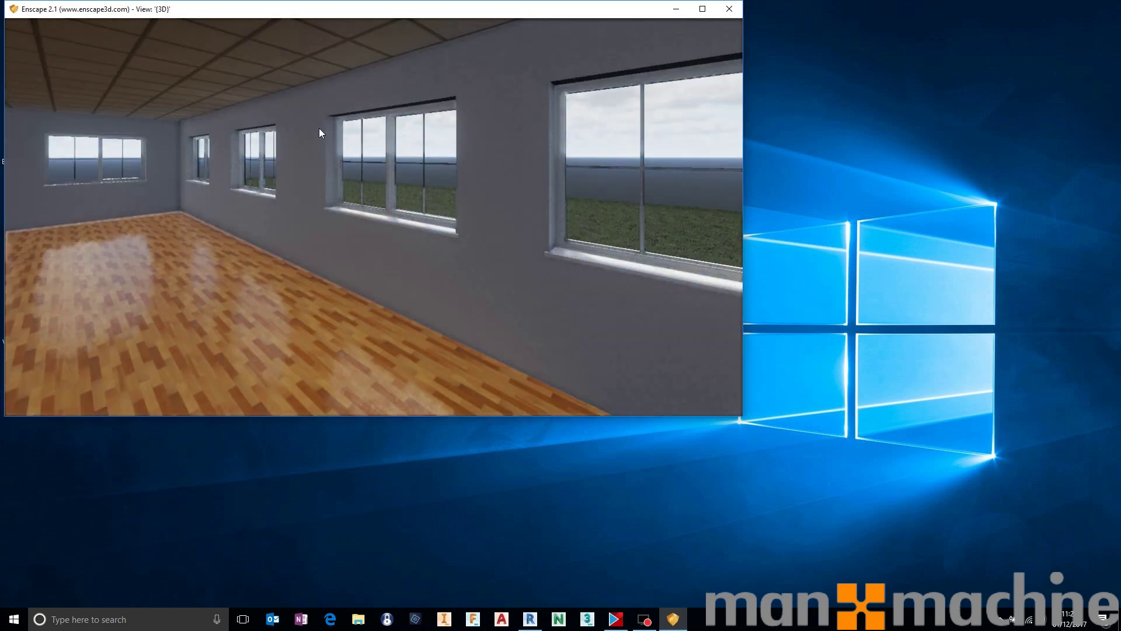
- Walk through the standalone model from the room out to the pond, change the time of day, and close it
drag(374, 216, 146, 209)
key(w)
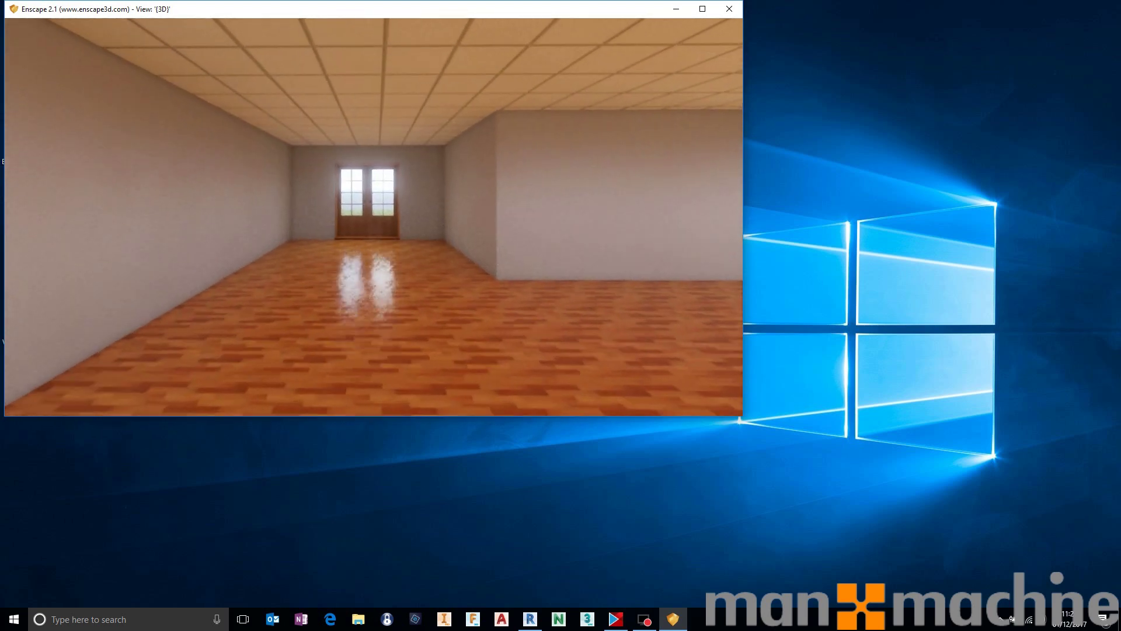
key(w)
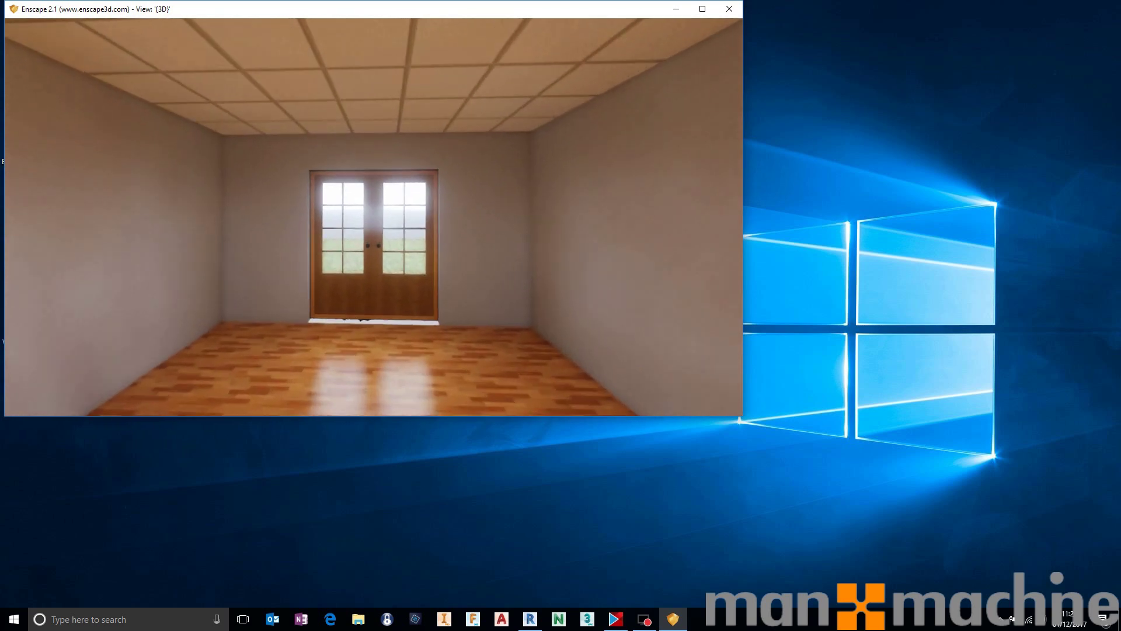
key(w)
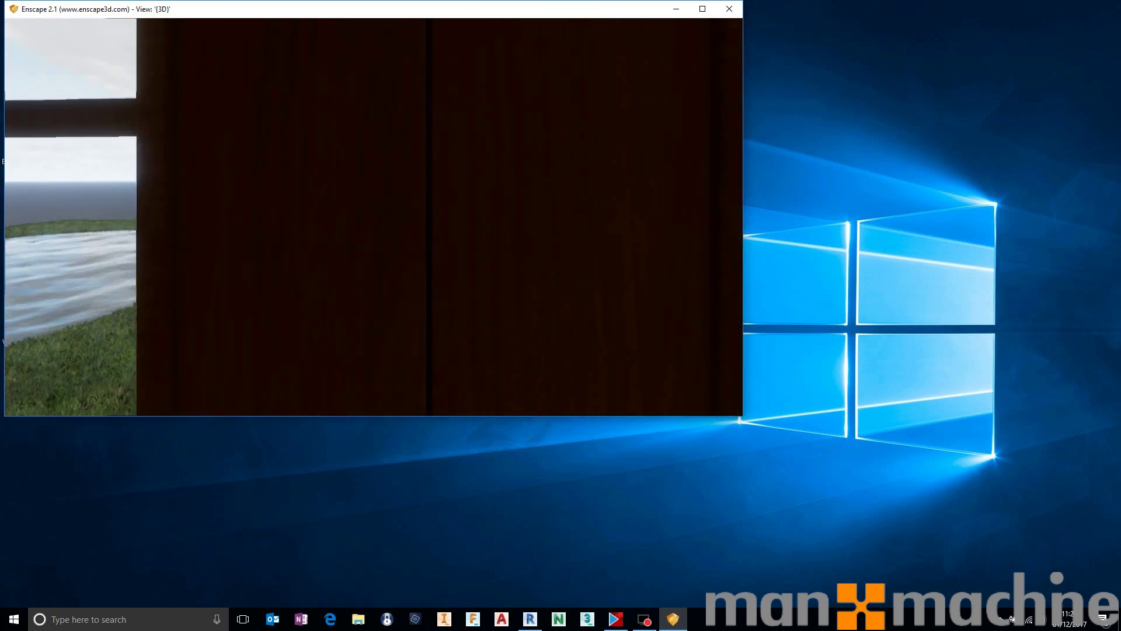
key(w)
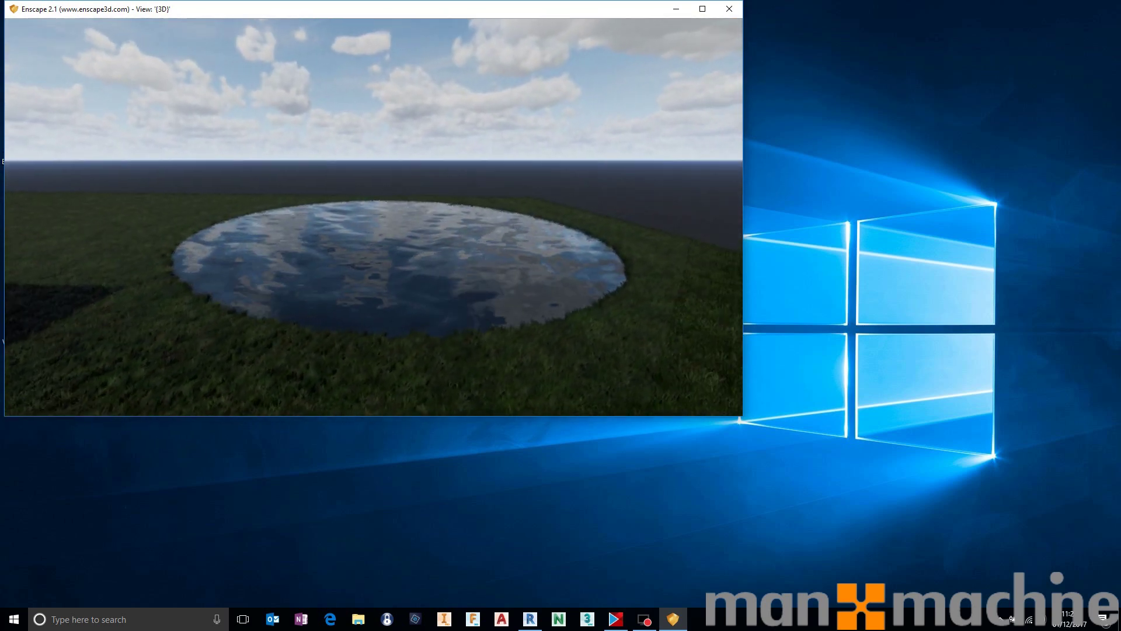
key(s)
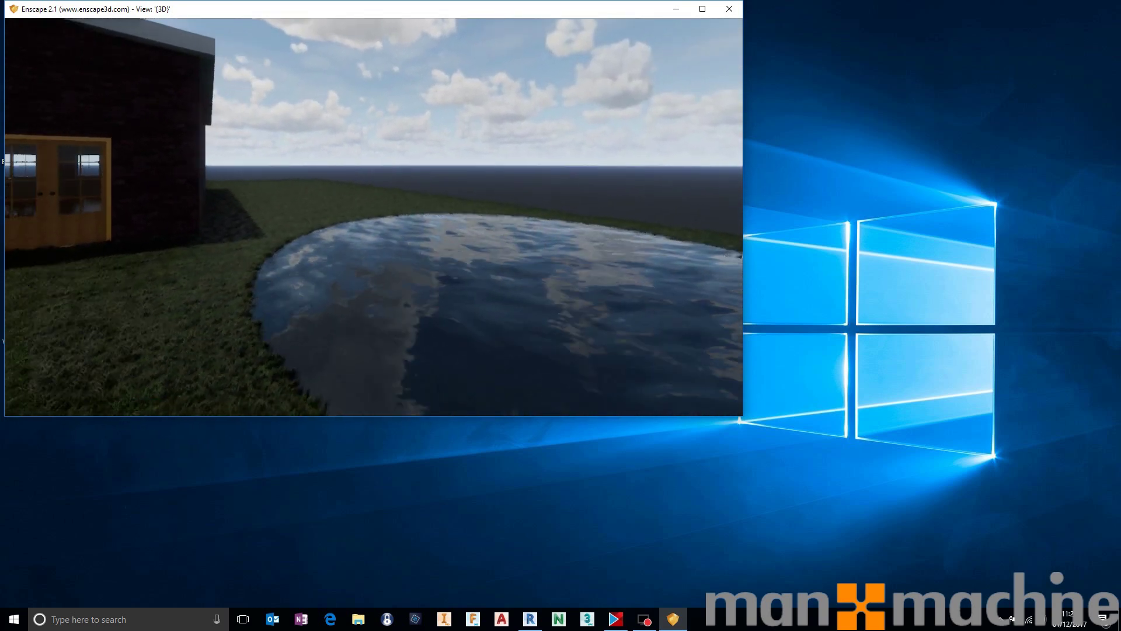
drag(351, 193, 257, 187)
mouse_move(258, 178)
shift+right_down()
mouse_move(275, 178)
mouse_move(244, 178)
shift+right_up()
click(729, 9)
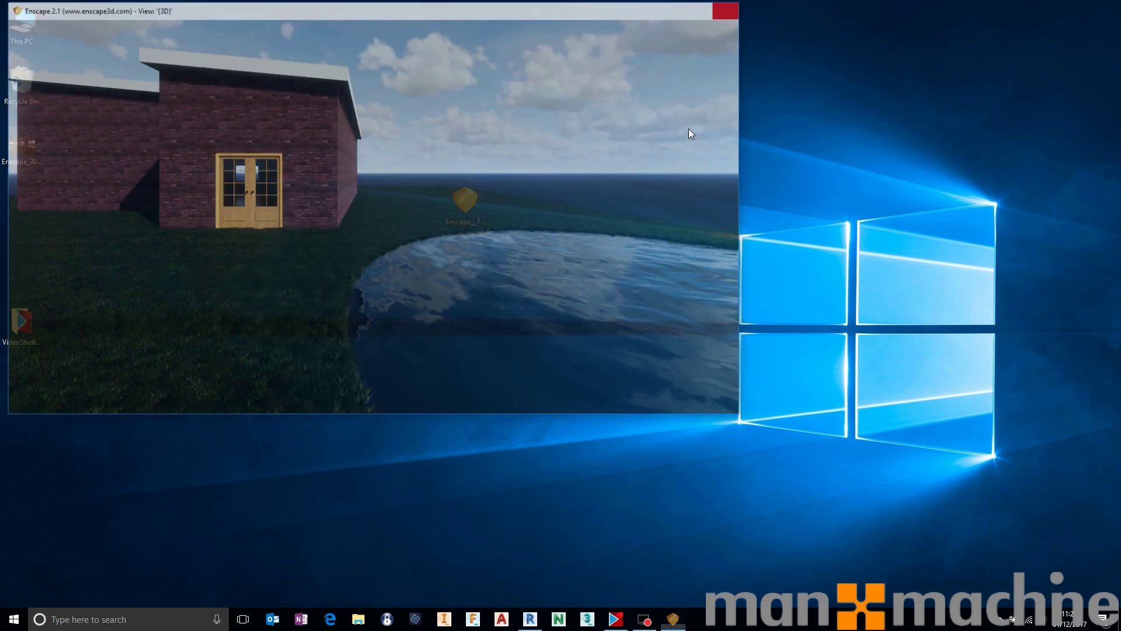
- Return to the Revit floor plan, examine the general Enscape settings, and close them
click(529, 620)
middle_drag(539, 165, 731, 178)
scroll(708, 268, down, 2)
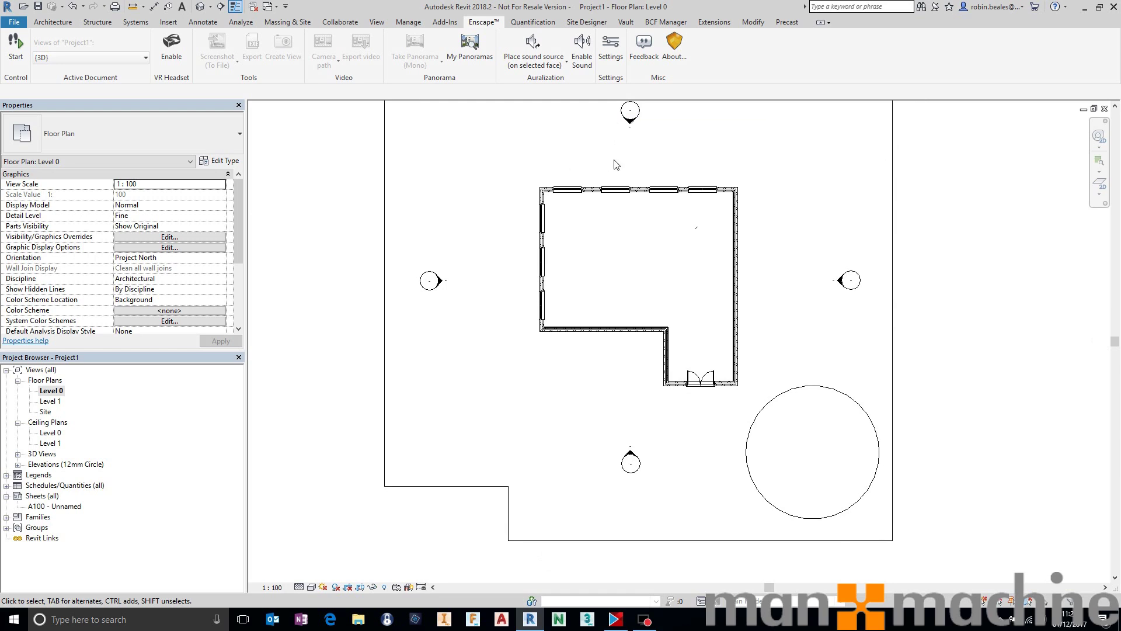
click(610, 47)
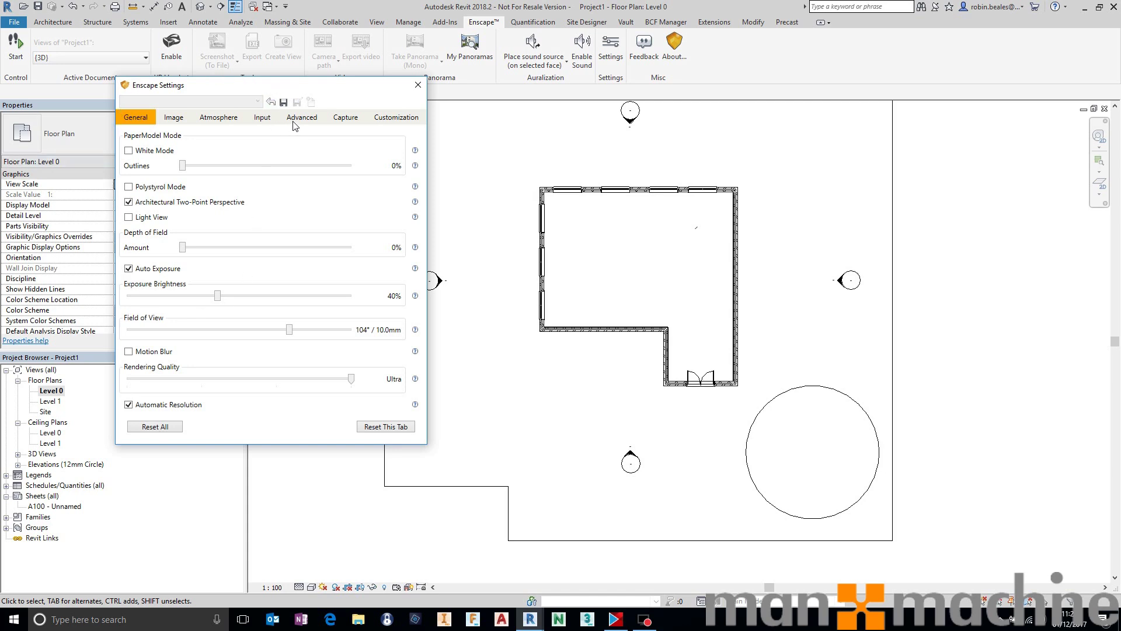
click(415, 85)
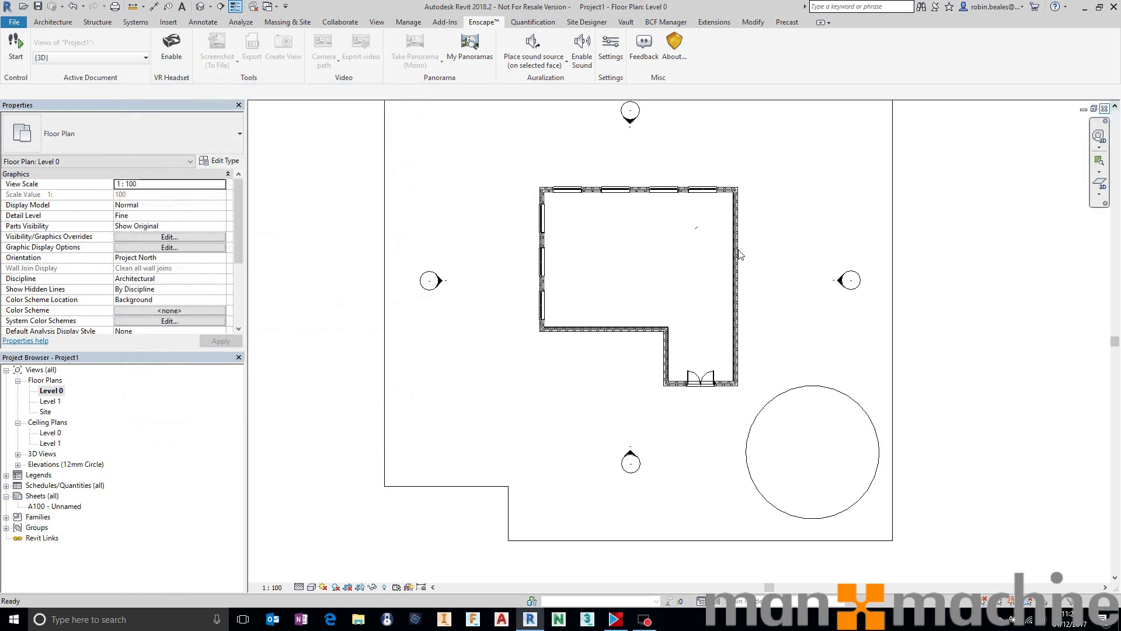
- Close all open views of Project1 and answer the closing prompt to return to the recent files page
click(1104, 109)
click(1106, 109)
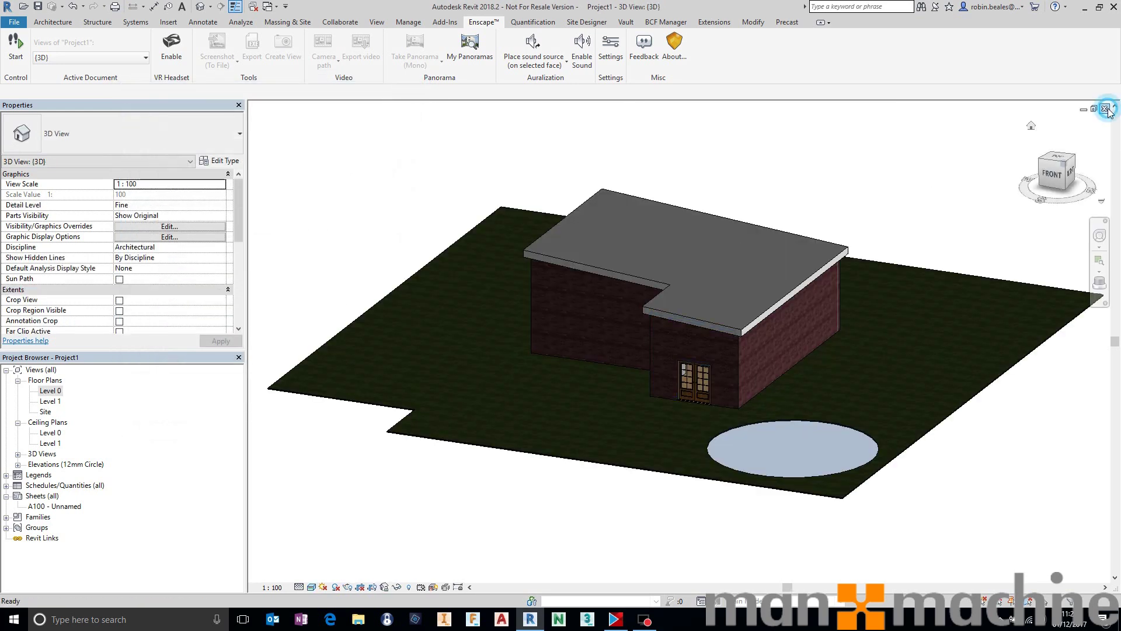
click(1105, 109)
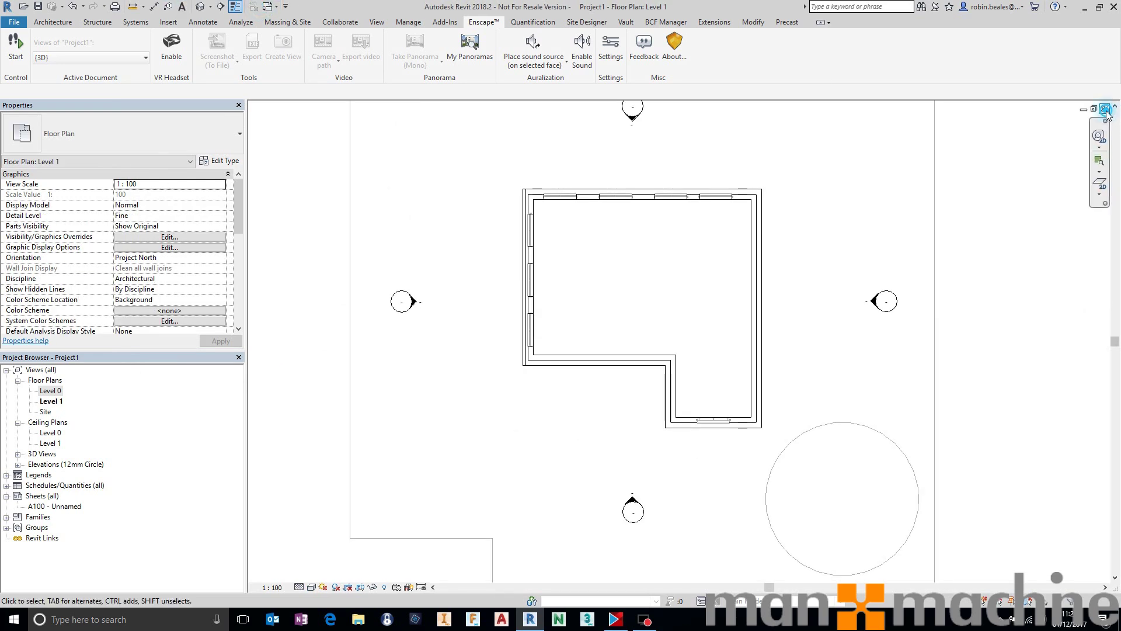
click(1105, 109)
click(582, 310)
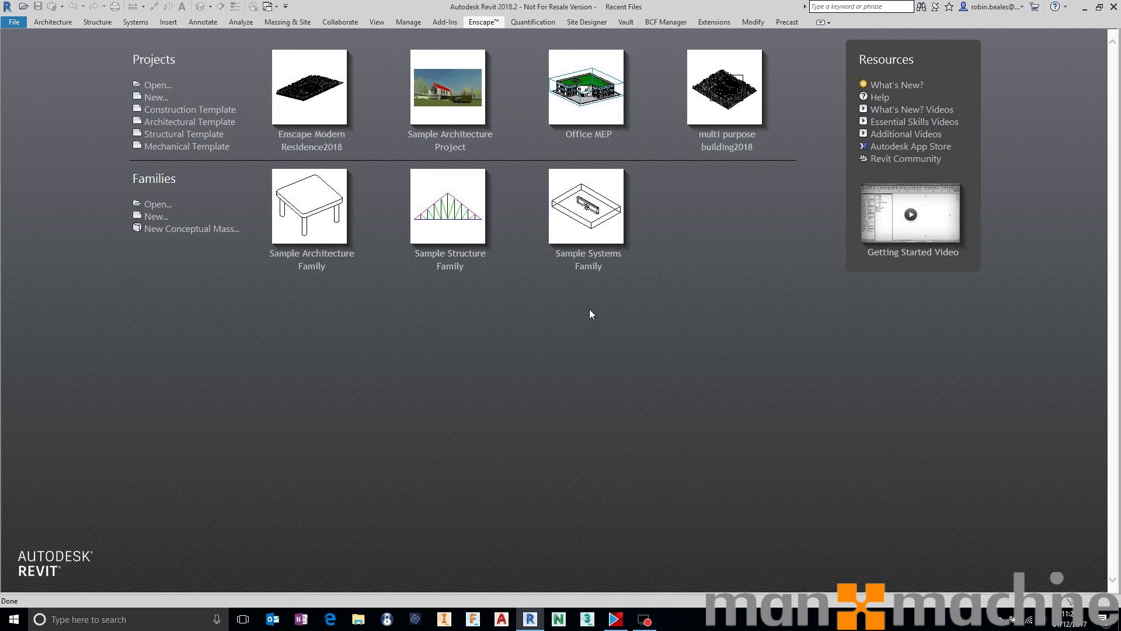
- Open the multi purpose building2018 project and start Enscape with its Start View
click(718, 111)
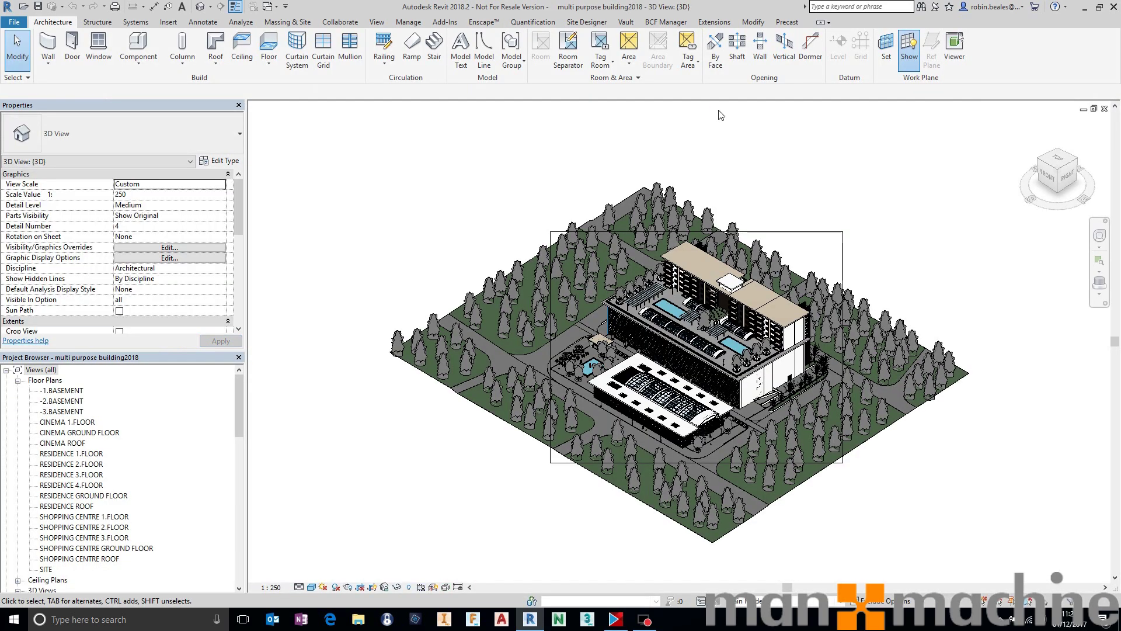
click(483, 22)
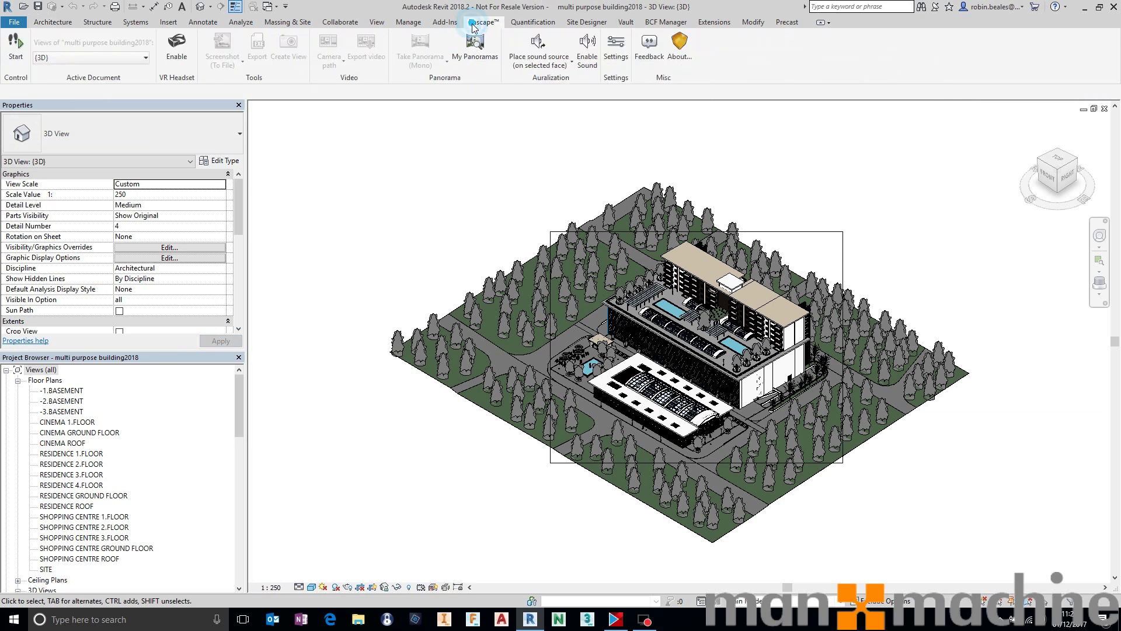
click(112, 58)
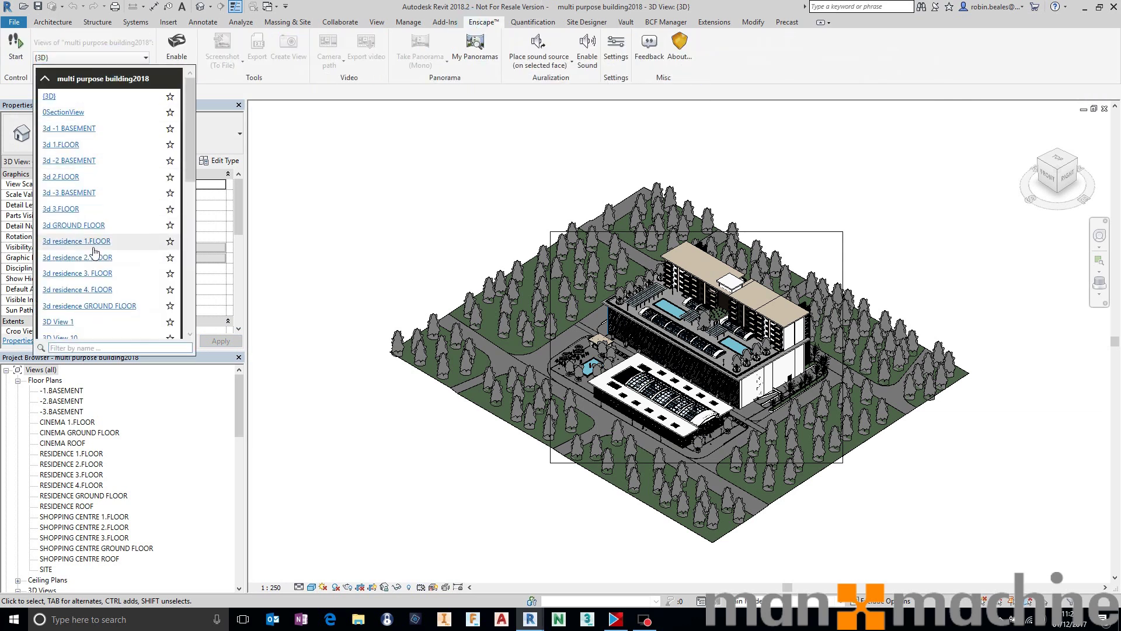
scroll(82, 274, down, 6)
click(63, 328)
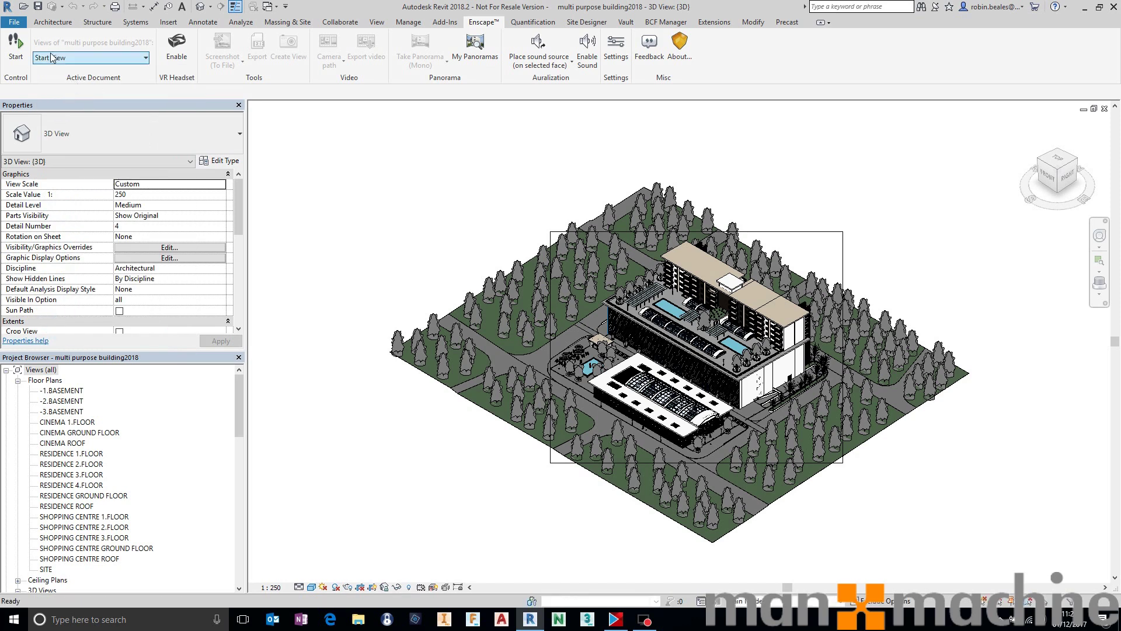
click(17, 53)
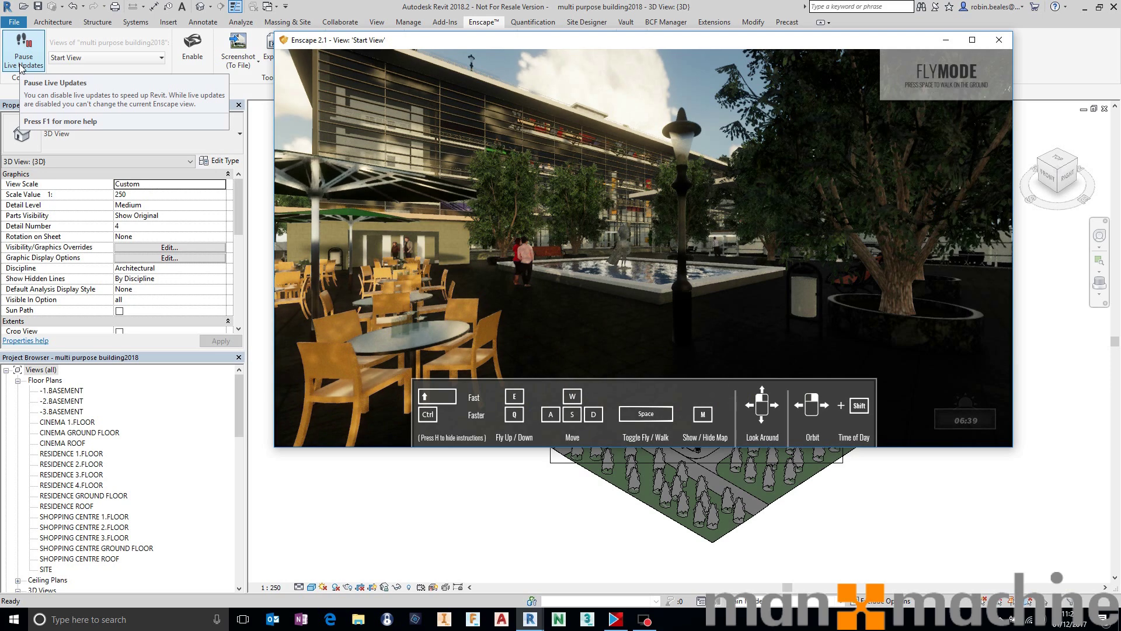
- Maximise the Enscape window, travel past the fountain to the cobbled street between the buildings, and change the time of day
click(972, 40)
drag(686, 278, 563, 268)
key(w)
key(w)
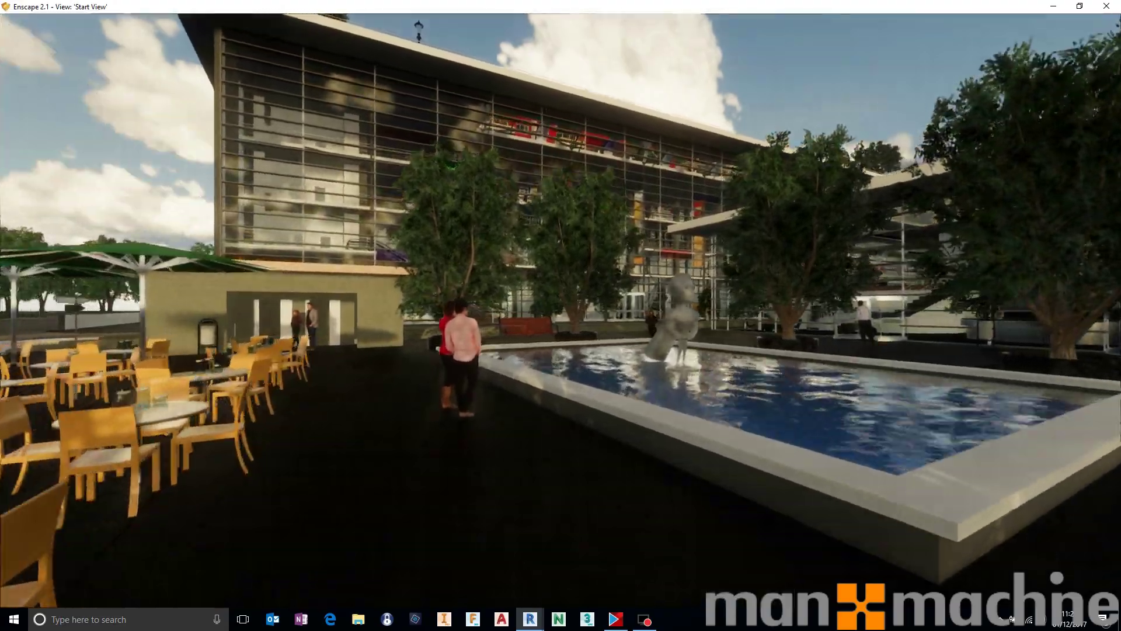
key(w)
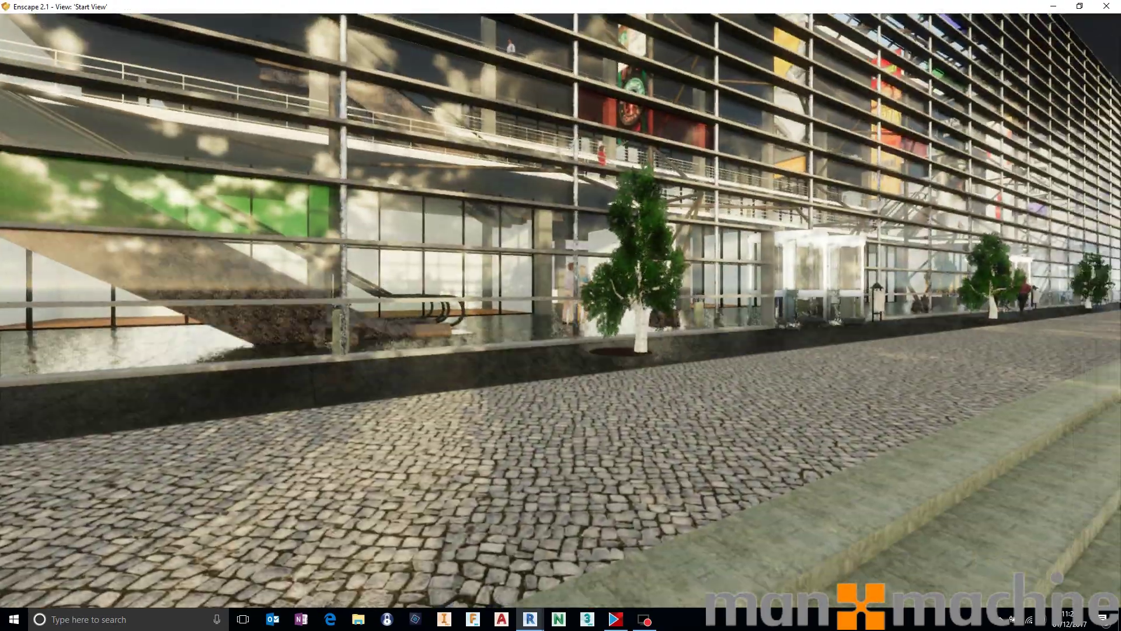
key(s)
mouse_move(563, 268)
mouse_down()
mouse_move(657, 268)
mouse_move(698, 249)
mouse_move(673, 268)
mouse_up()
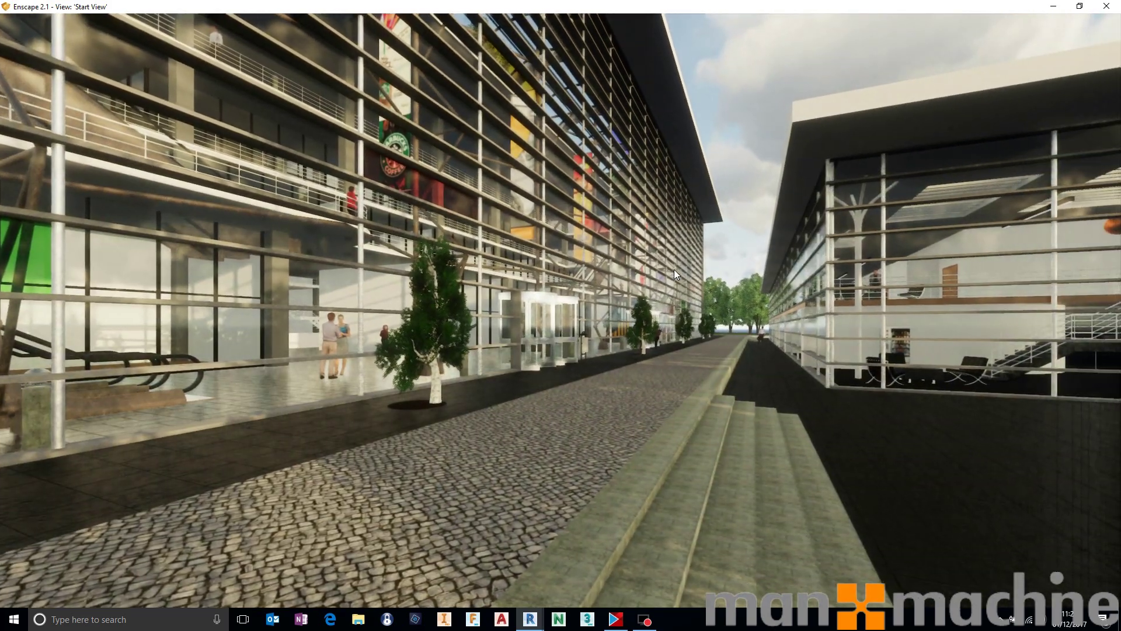
shift+right_drag(674, 266, 647, 271)
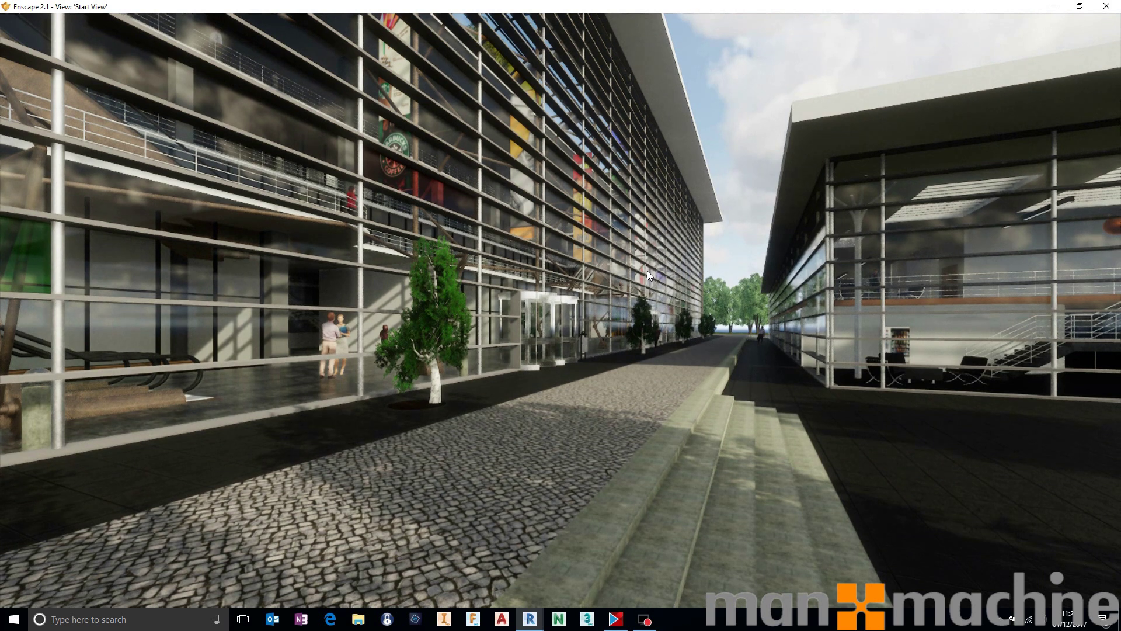